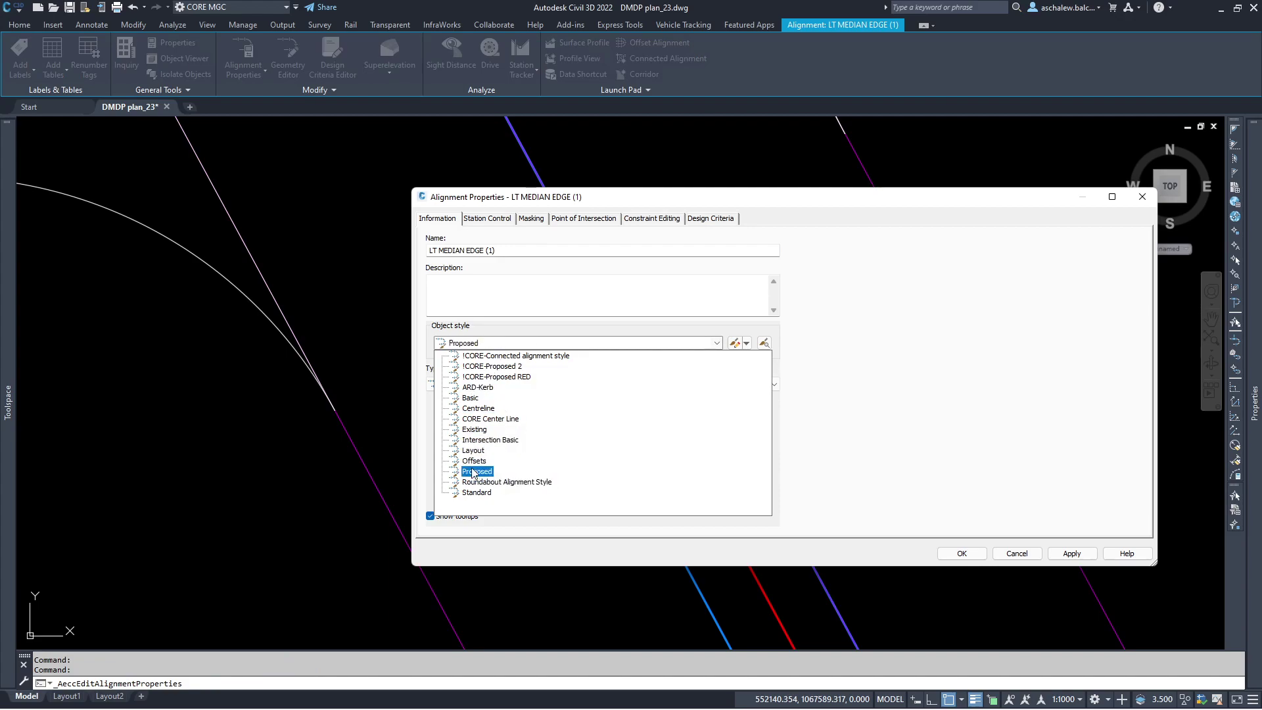
Set the object style of the LT MEDIAN EDGE (1) alignment to Offsets.
left_click(474, 461)
left_click(961, 553)
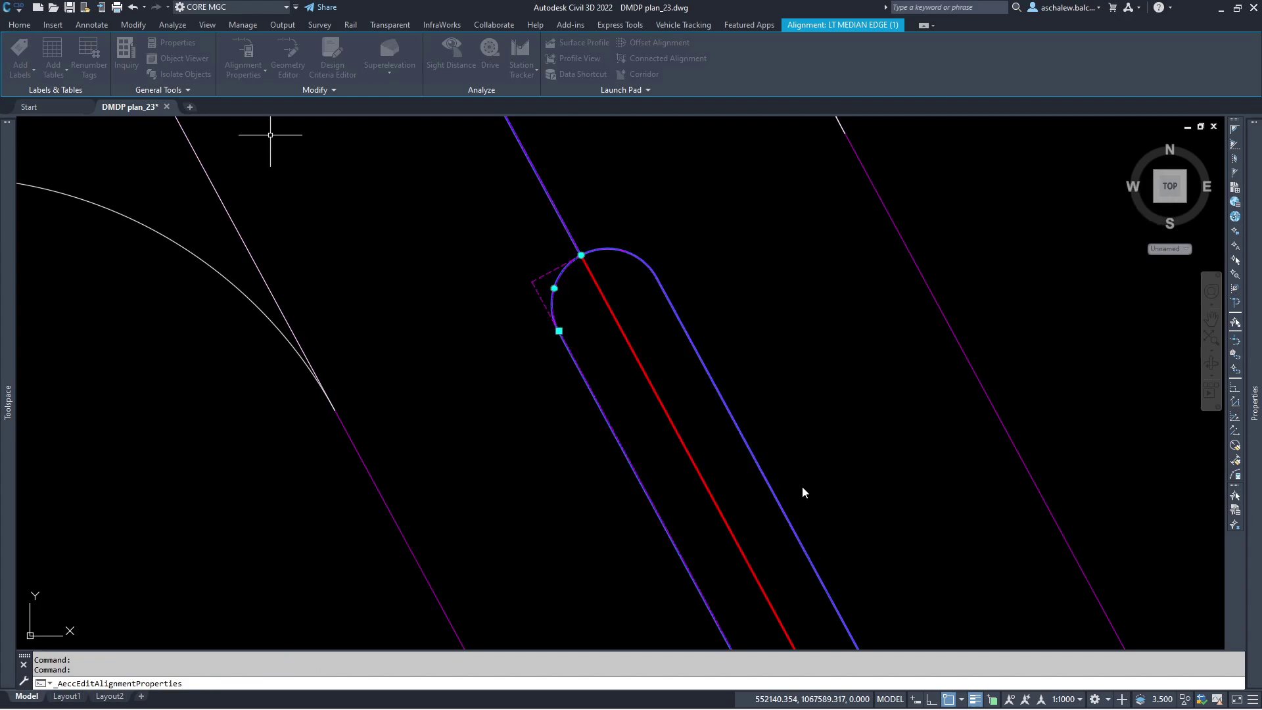
scroll(534, 343, "down", 5)
scroll(563, 316, "up", 3)
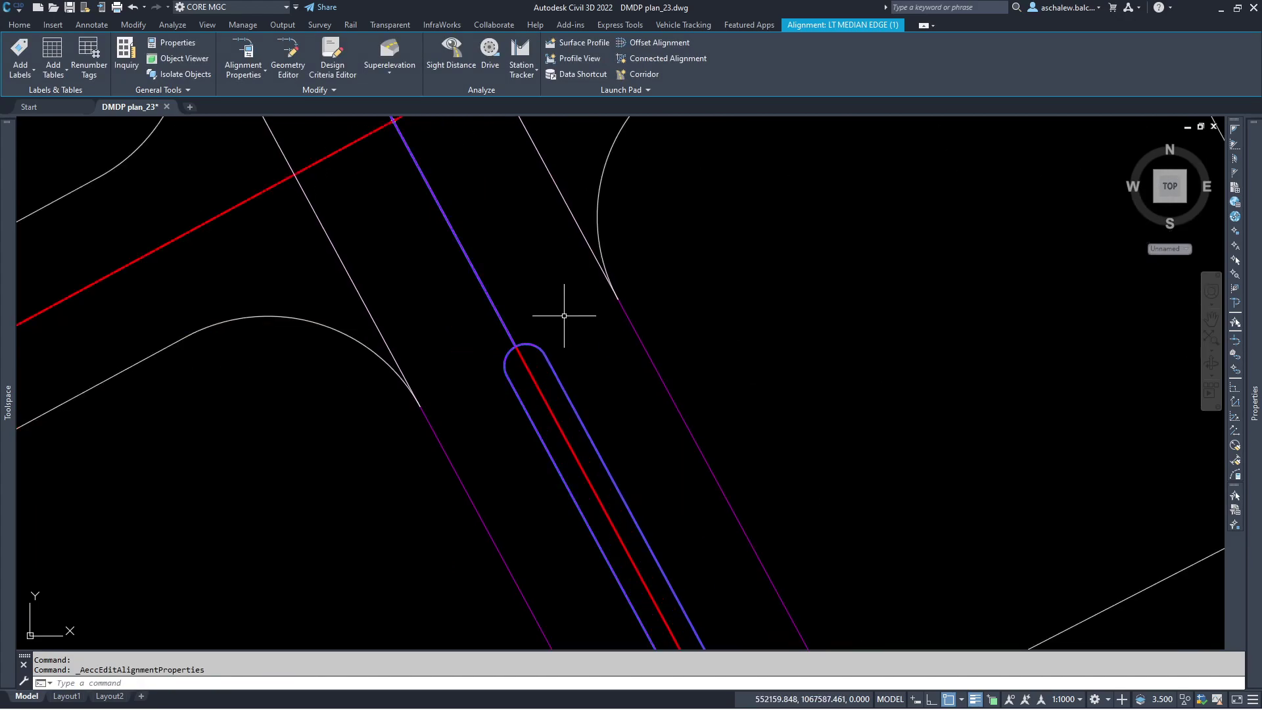
key("Escape")
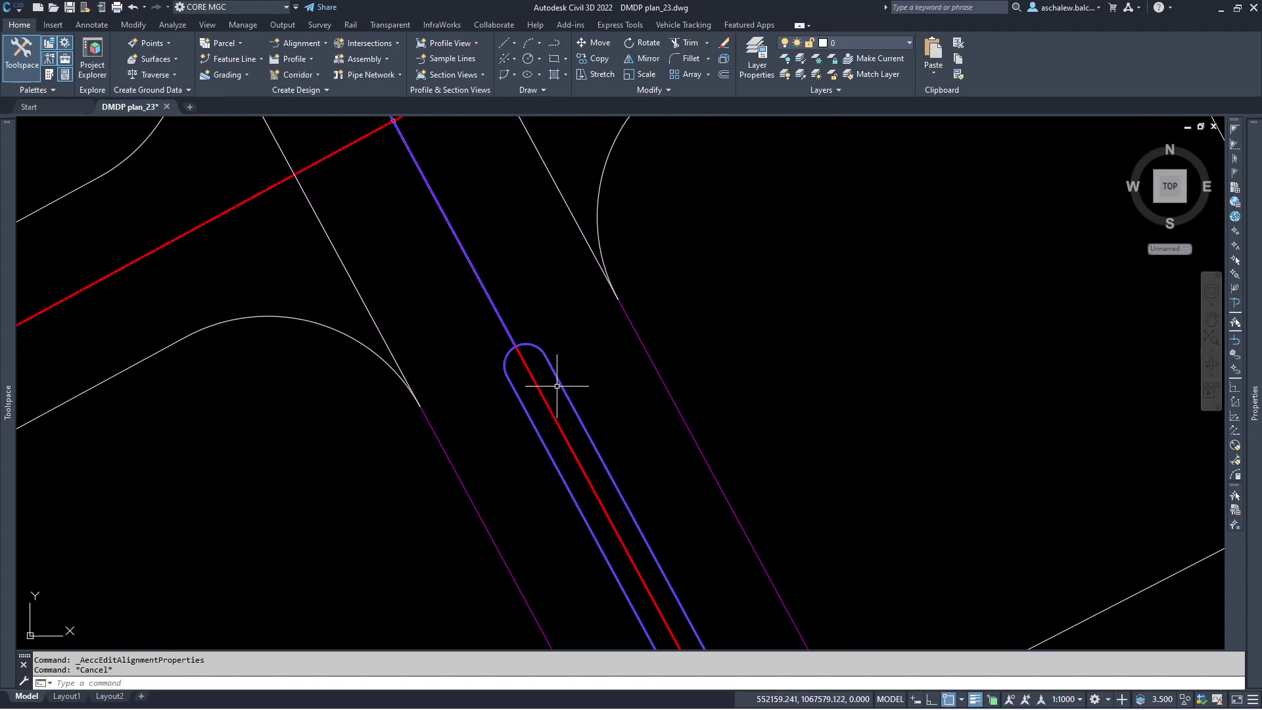
Start a new corridor and name it ENTRANCE ROAD.
scroll(563, 386, "down", 4)
scroll(603, 458, "up", 3)
scroll(577, 456, "down", 4)
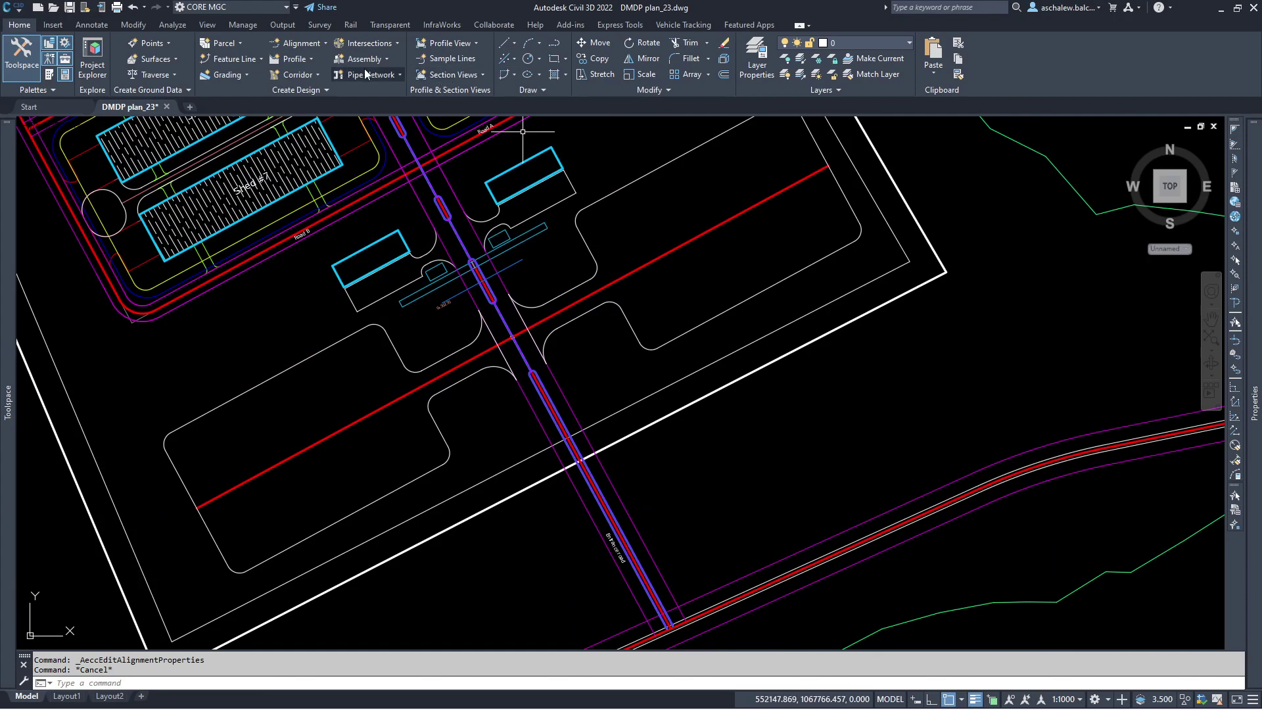
left_click(308, 60)
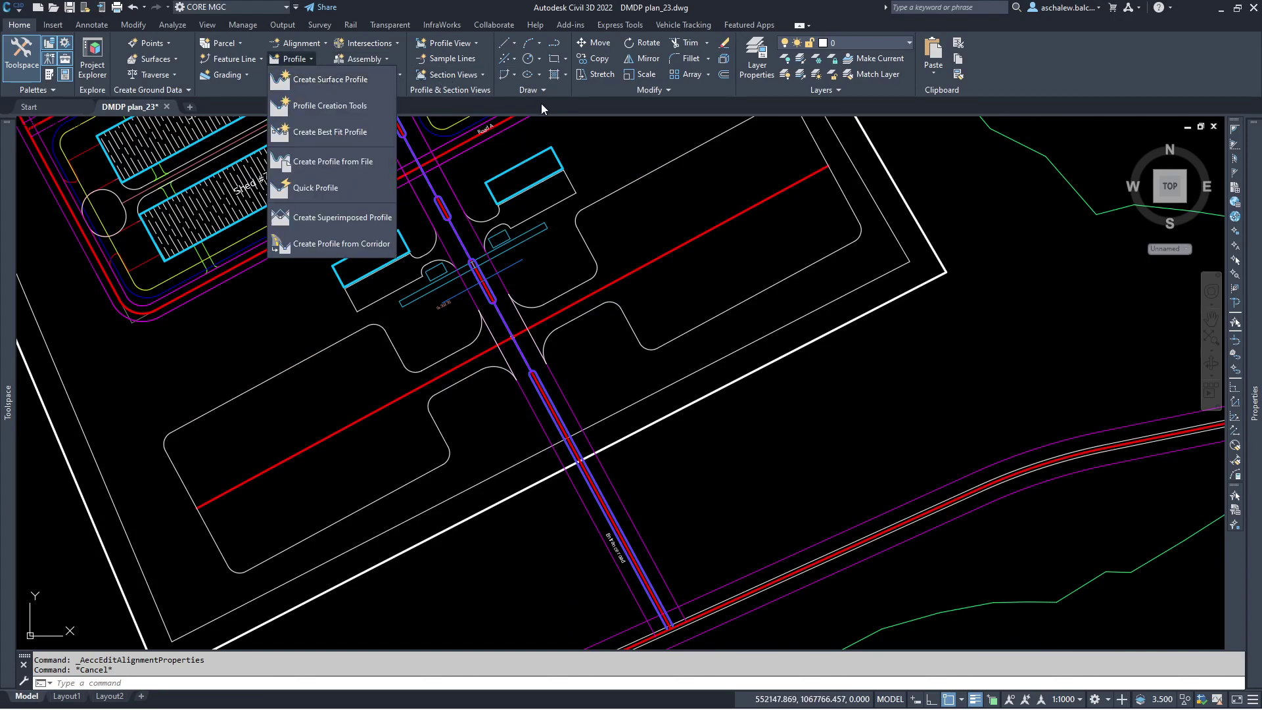
left_click(540, 102)
left_click(319, 74)
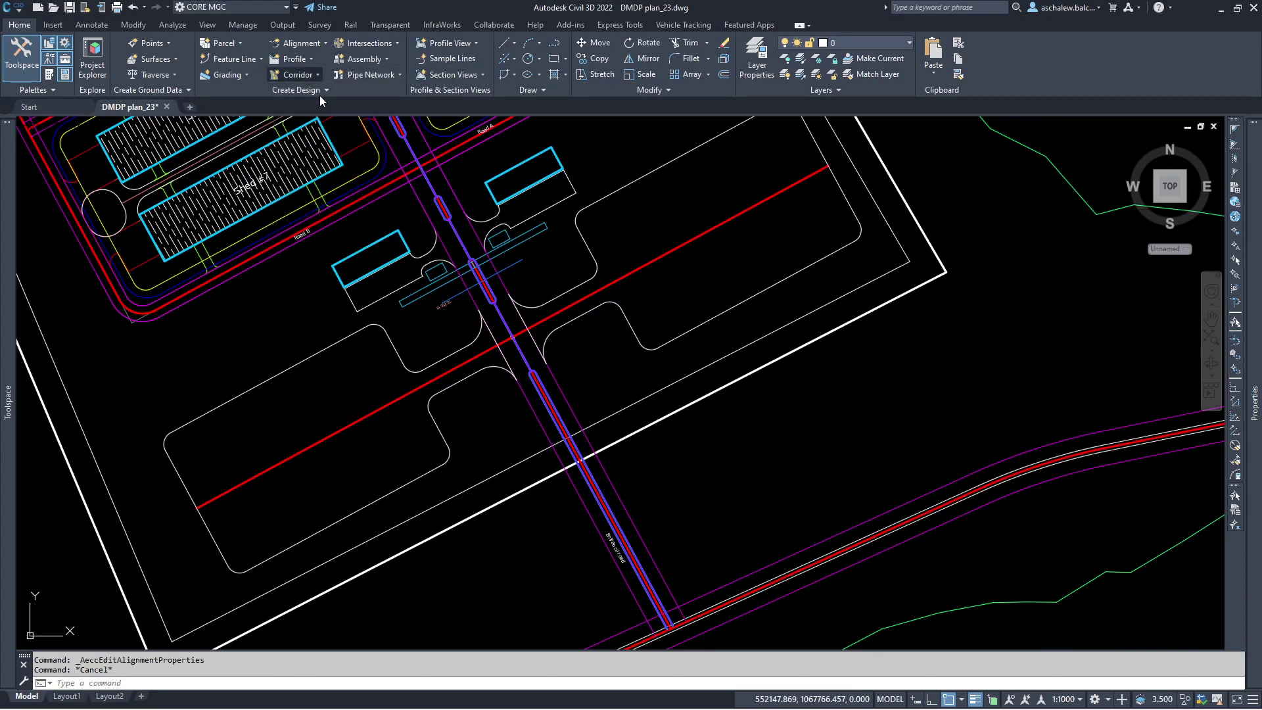
left_click(319, 96)
left_click(623, 151)
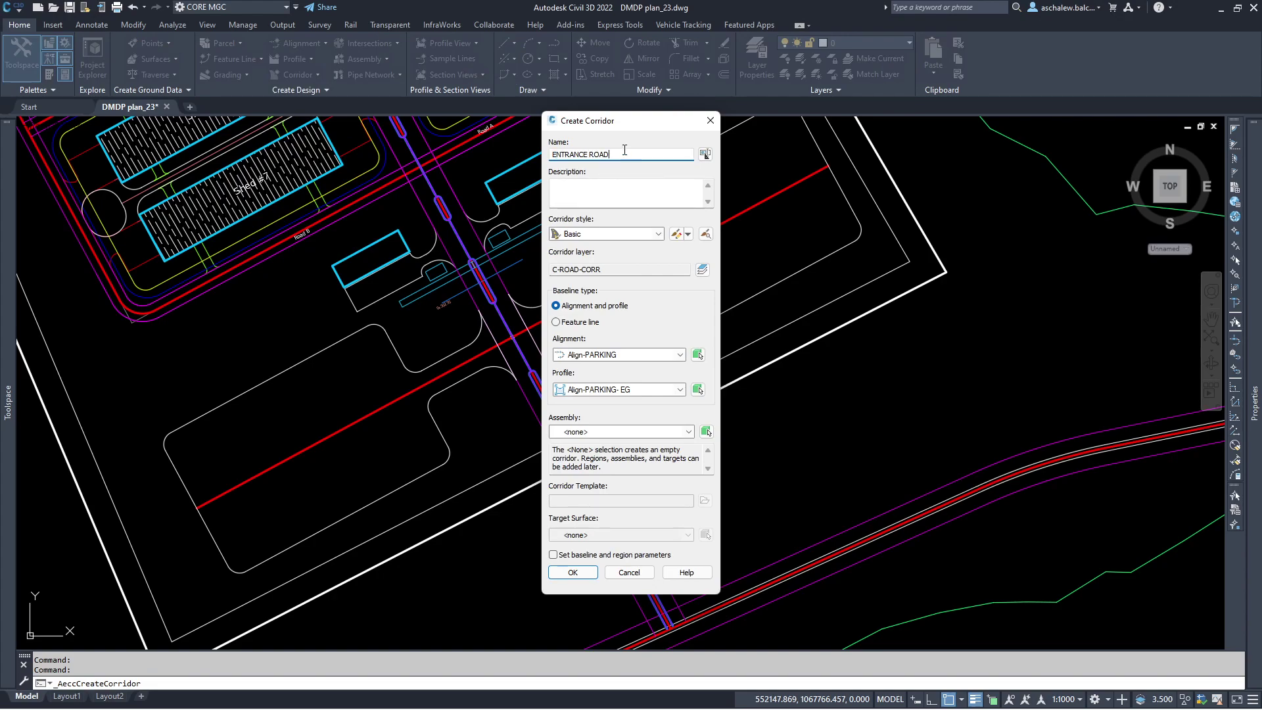
Pick the Entrance road centreline in the drawing as the corridor's alignment and choose Entrance road-FG as its profile.
left_click(621, 354)
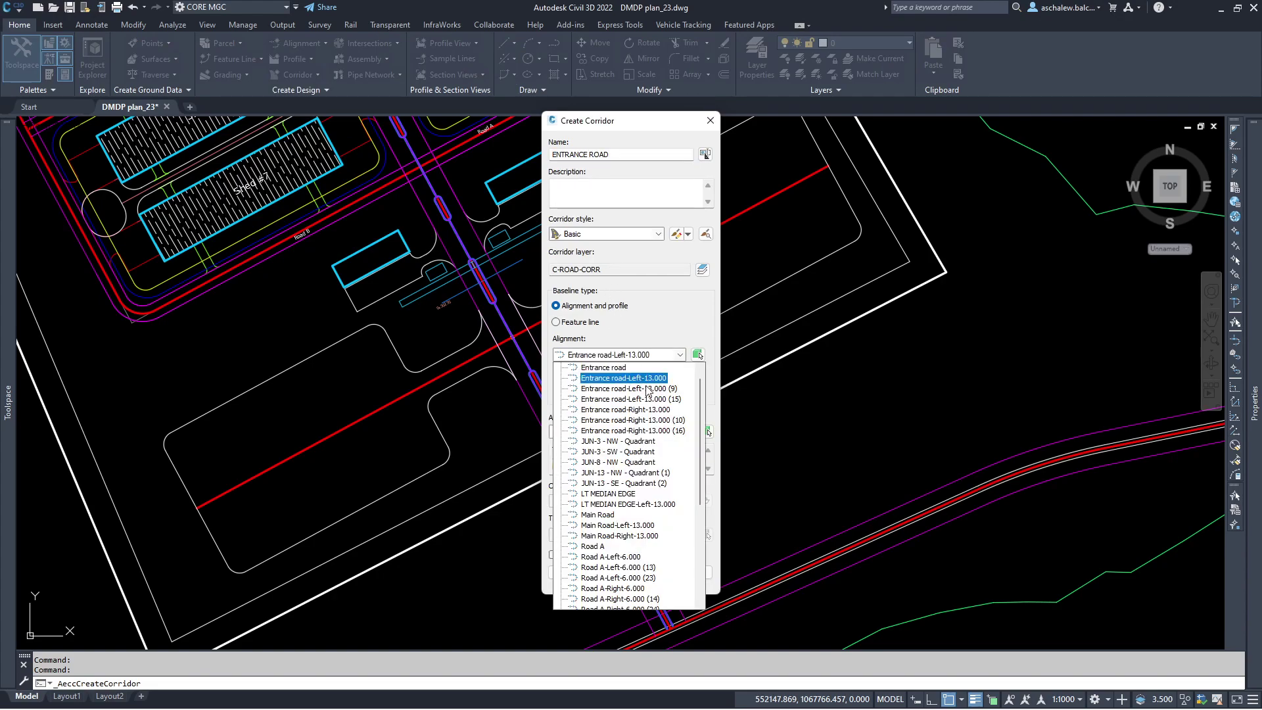
left_click(698, 356)
scroll(579, 365, "up", 6)
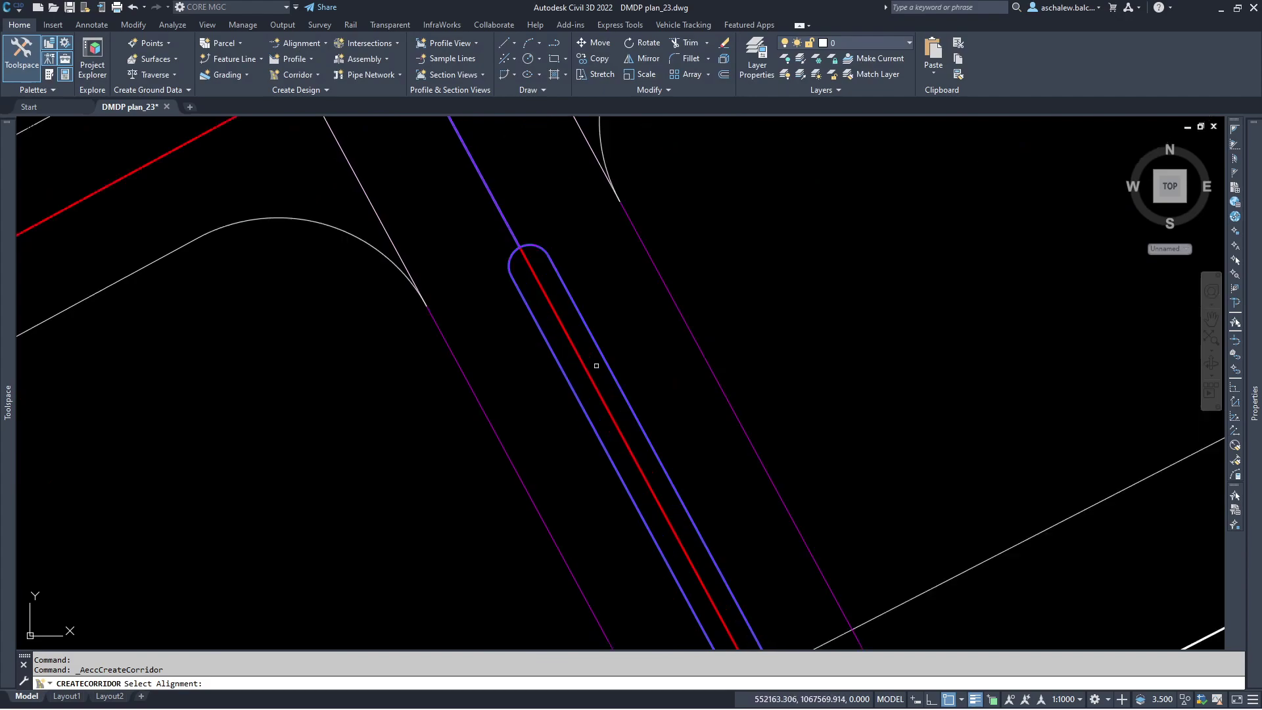
left_click(587, 368)
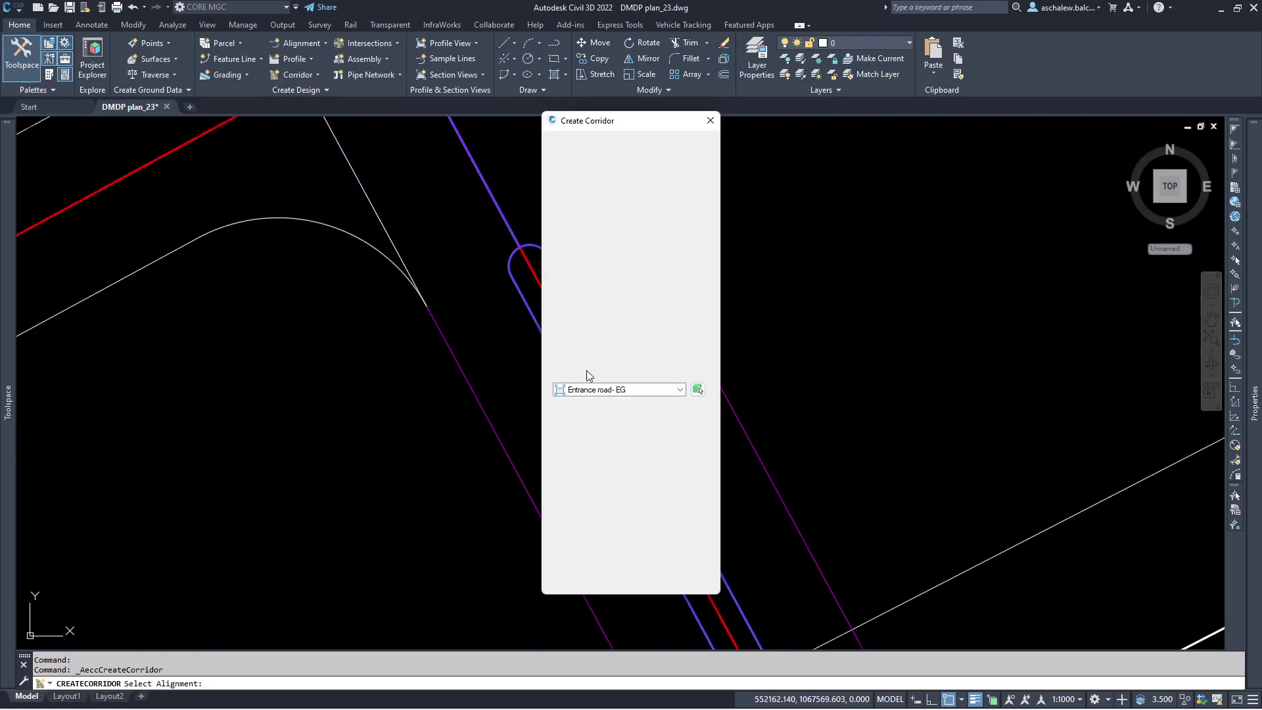
left_click(628, 389)
left_click(625, 414)
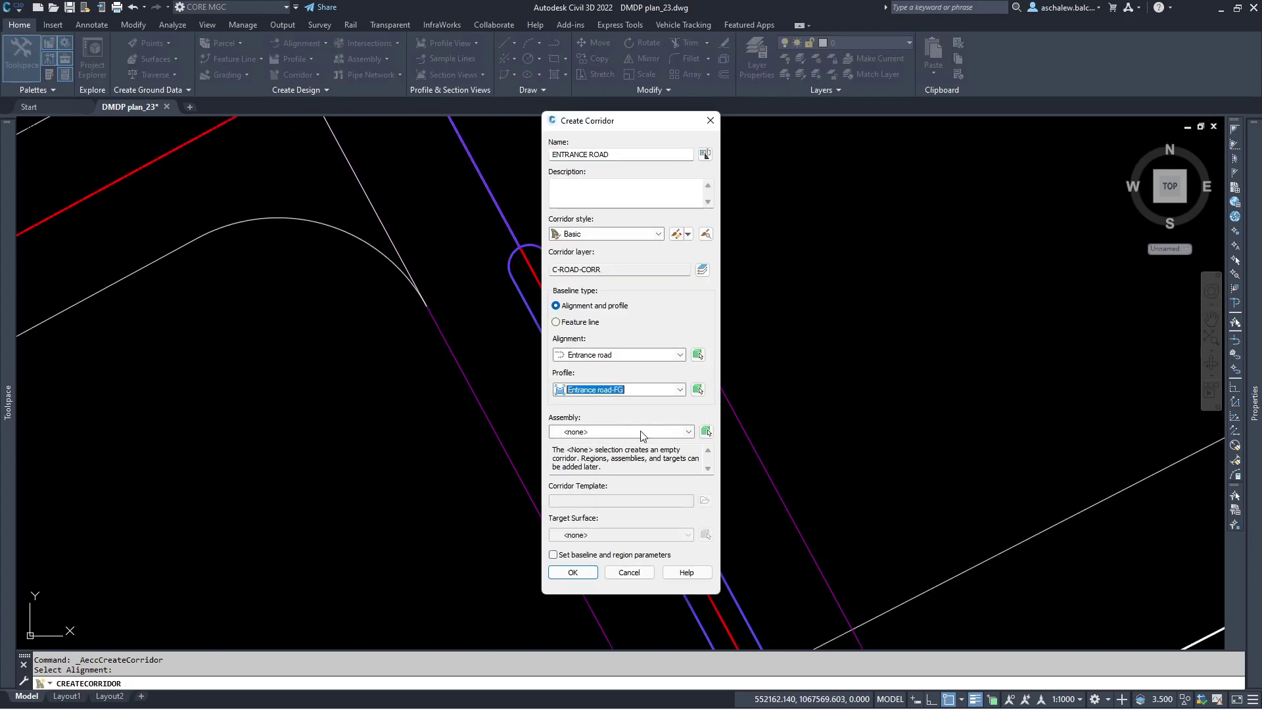
Pick the Normal Section assembly in the drawing and create the corridor with the option to set baseline and region parameters.
left_click(625, 433)
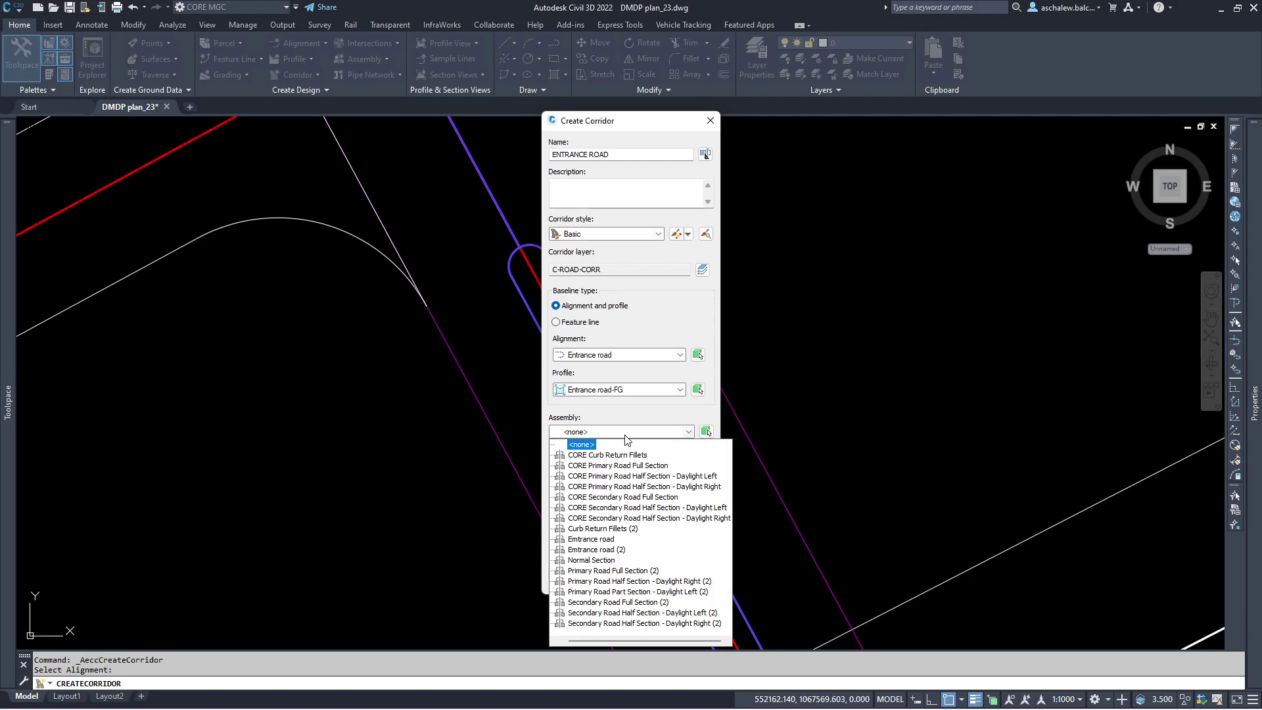
left_click(706, 431)
scroll(572, 399, "down", 3)
scroll(572, 399, "down", 4)
scroll(665, 131, "up", 8)
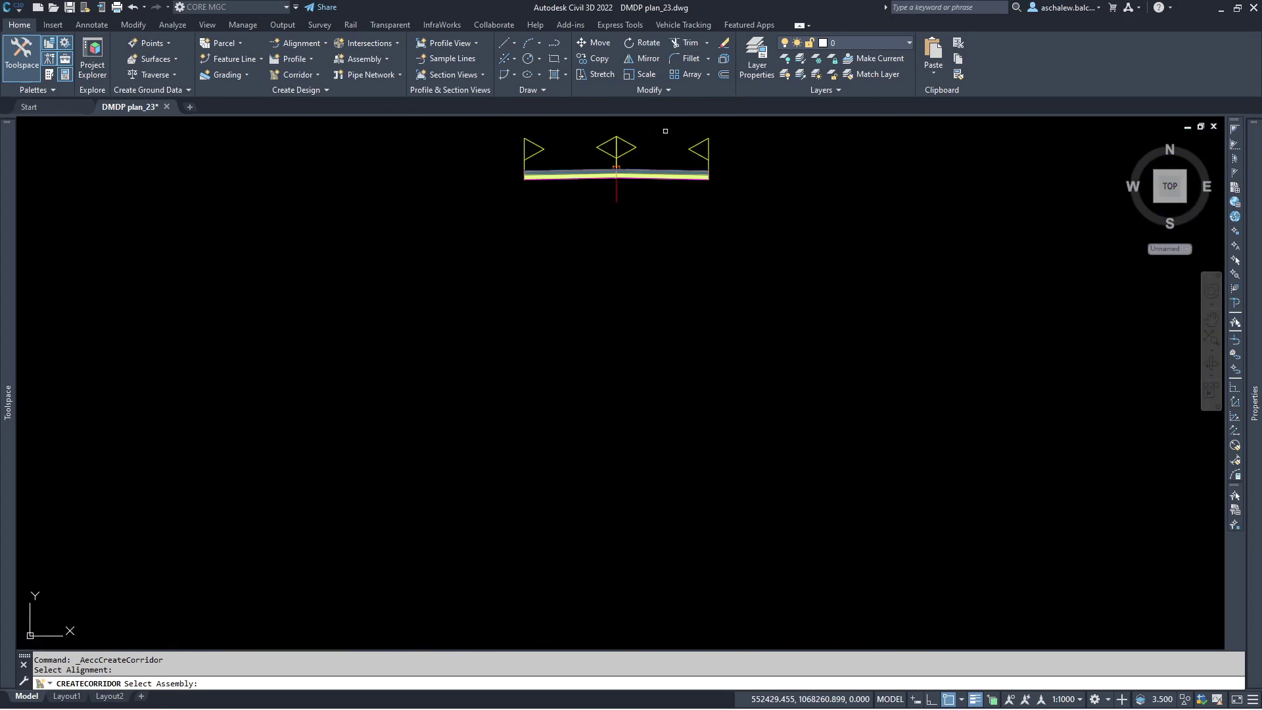
left_click(616, 184)
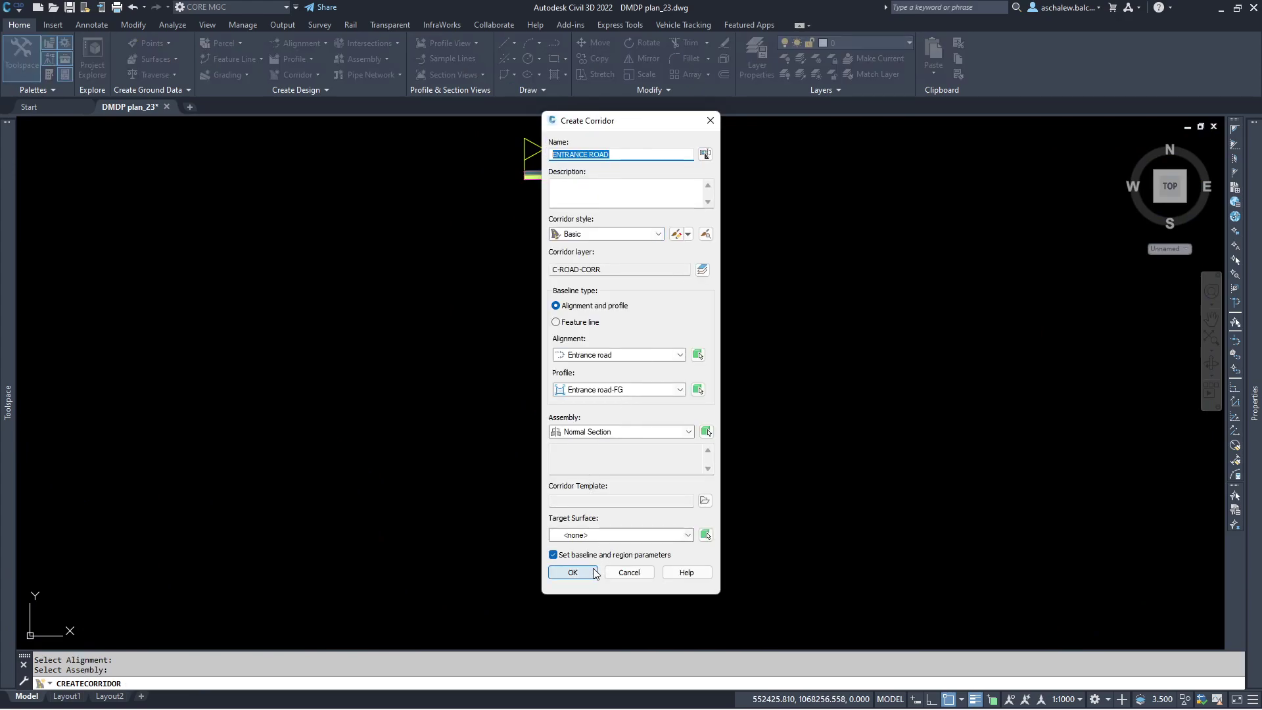
left_click(572, 573)
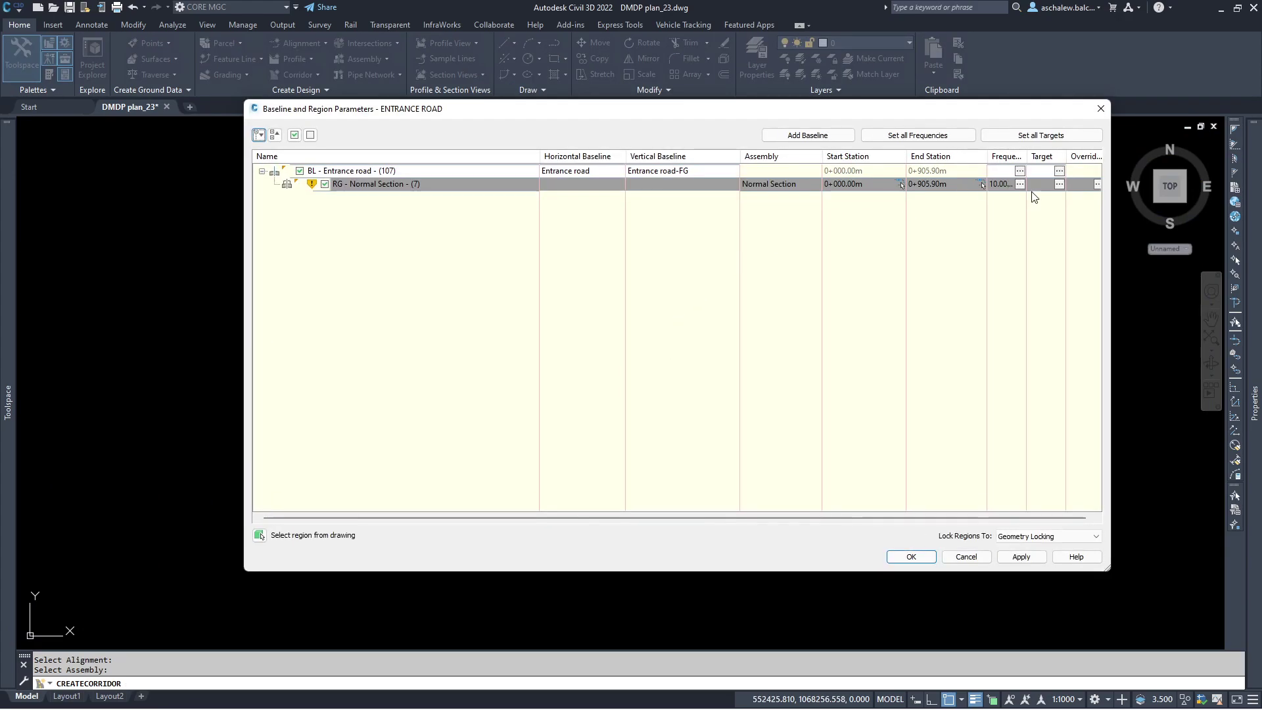
Set the Normal Section region's frequency along tangents to 0.25 m, reduce its curve increment, and rebuild the corridor.
left_click(1020, 185)
left_click(658, 218)
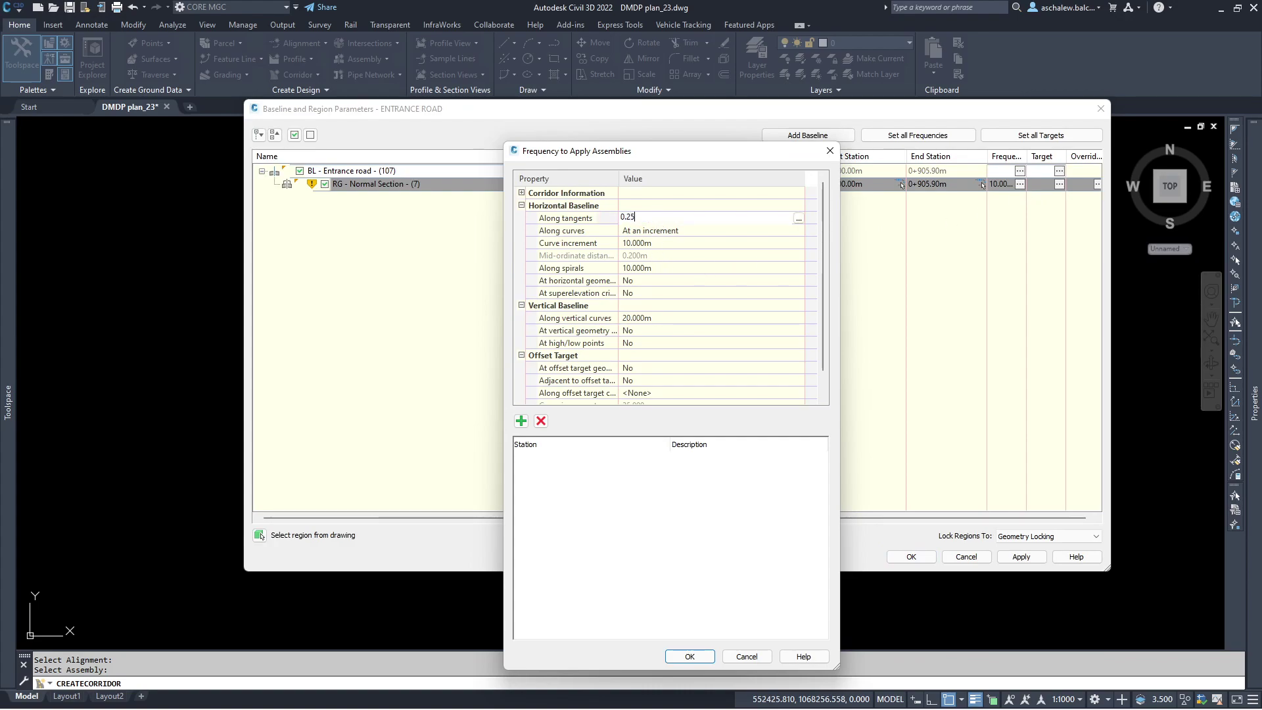
type("0.25")
key("Return")
left_click(664, 244)
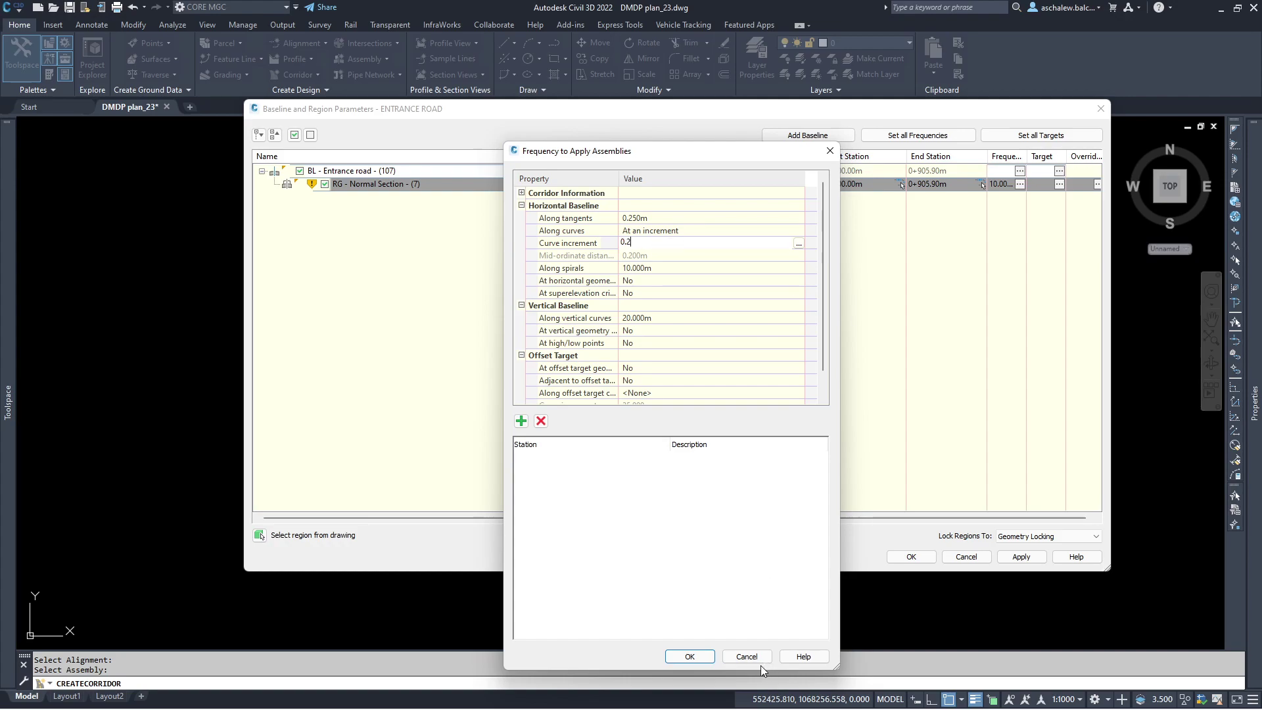
left_click(689, 657)
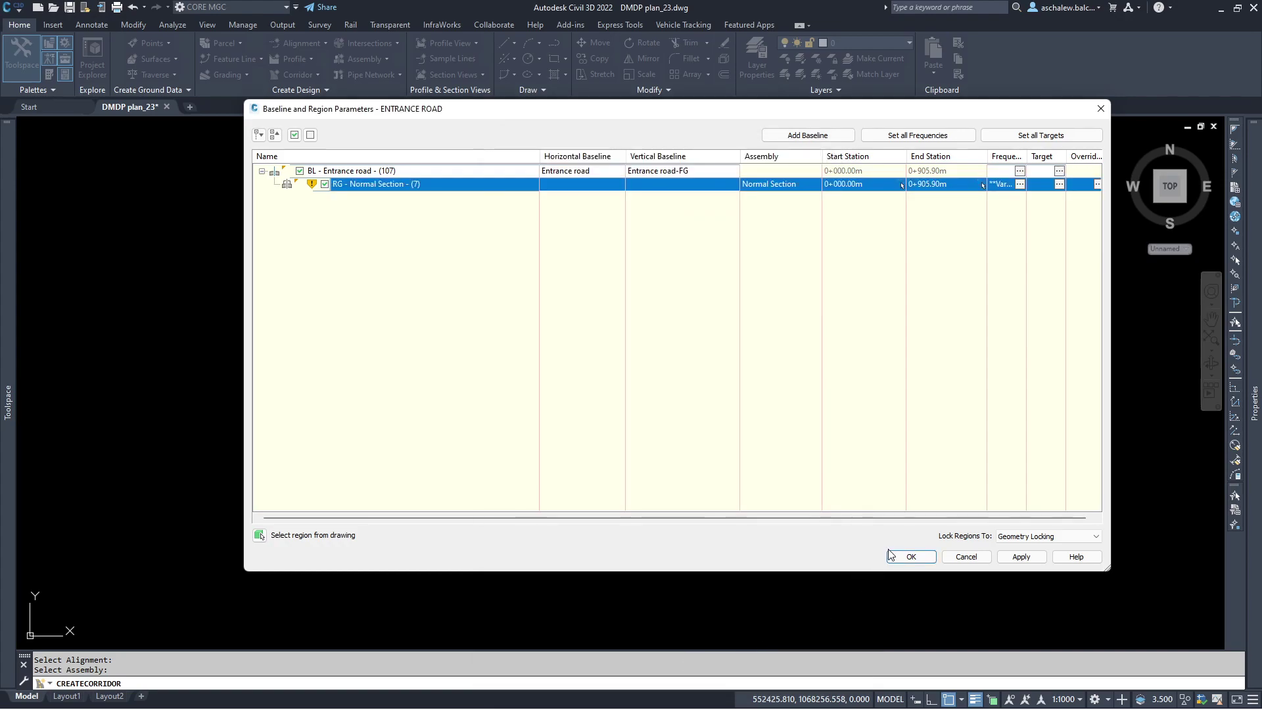
left_click(906, 557)
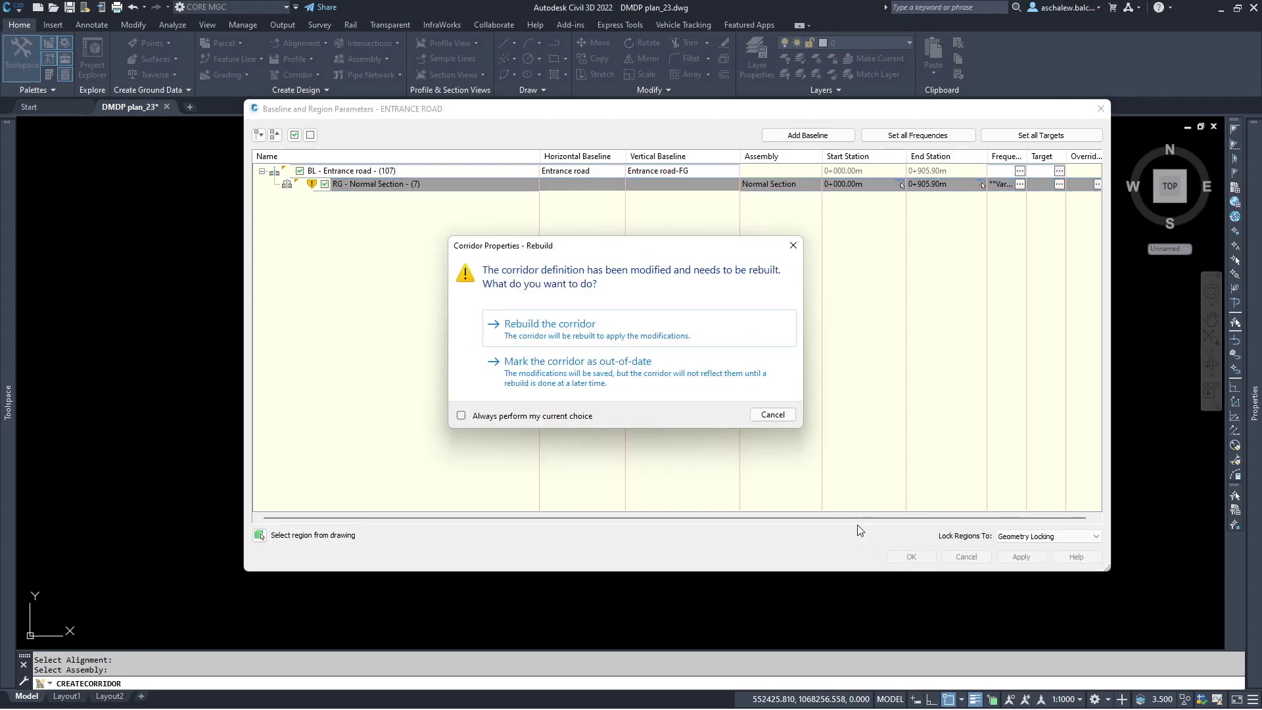
left_click(614, 336)
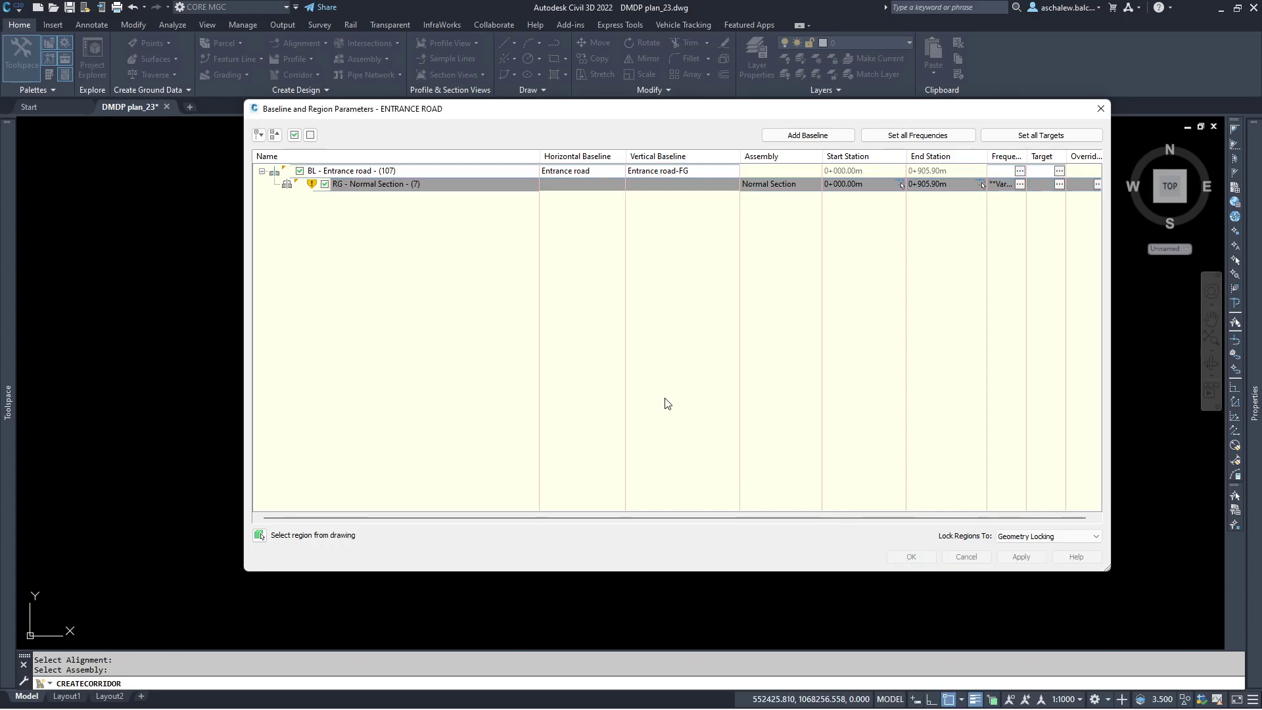
Assign a different code set style to the ENTRANCE ROAD corridor so its section links are drawn in plan.
scroll(662, 346, "down", 6)
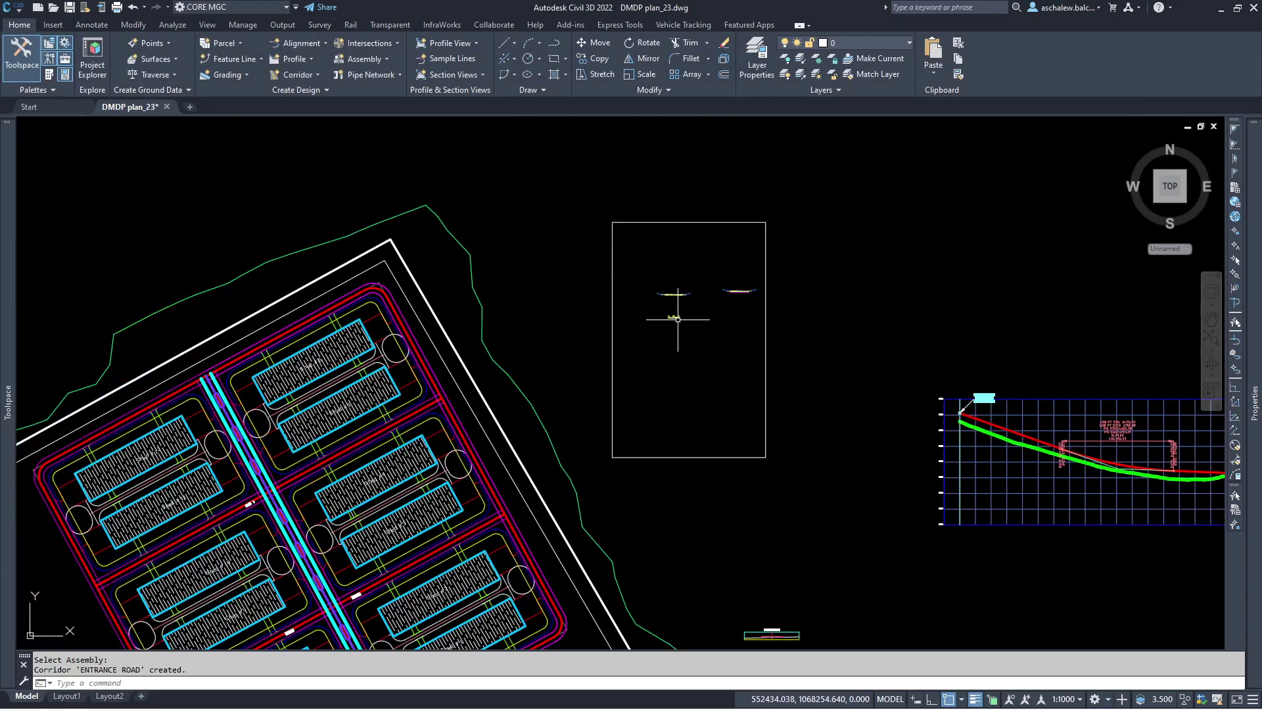
scroll(502, 454, "up", 8)
scroll(301, 248, "up", 8)
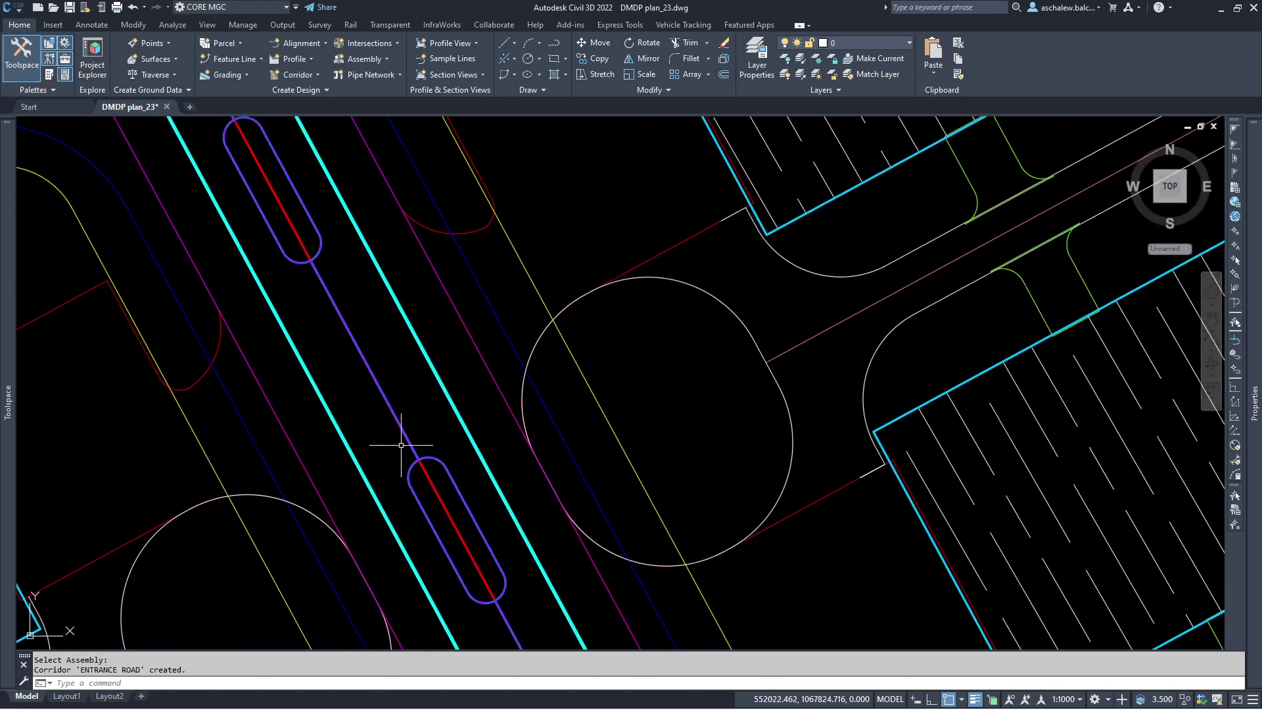
left_click(437, 375)
key("Escape")
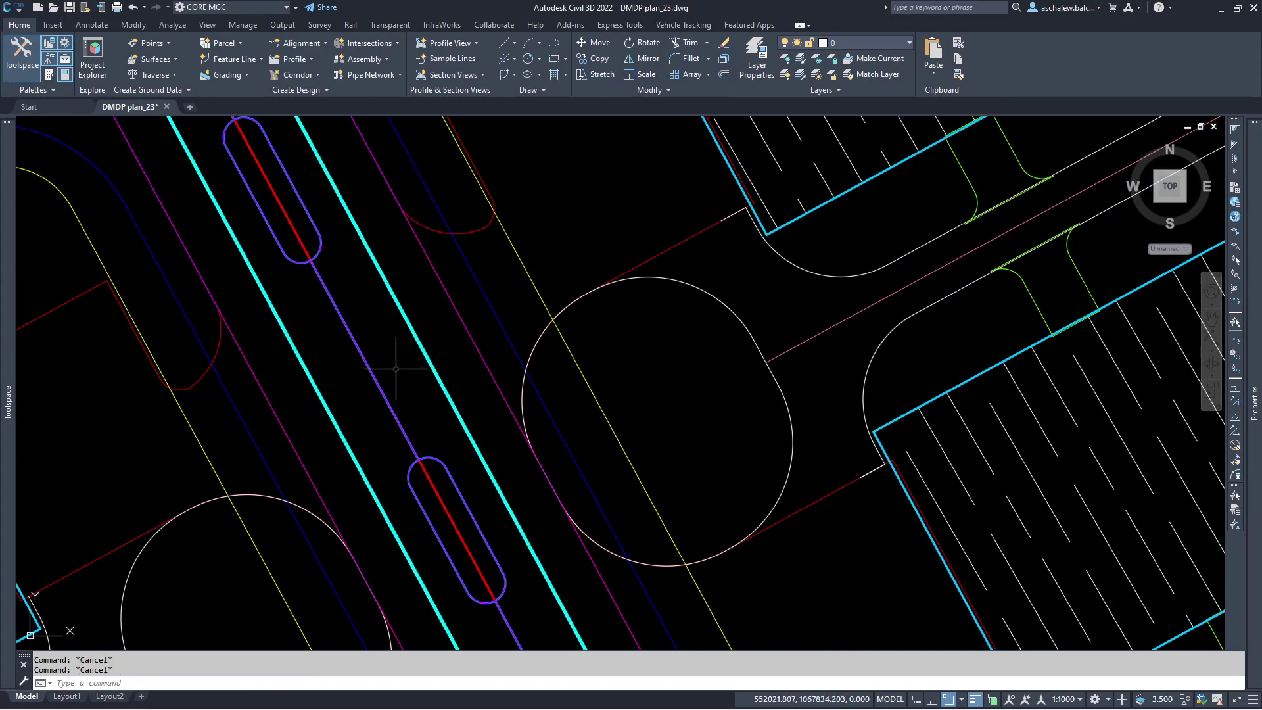
left_click(426, 353)
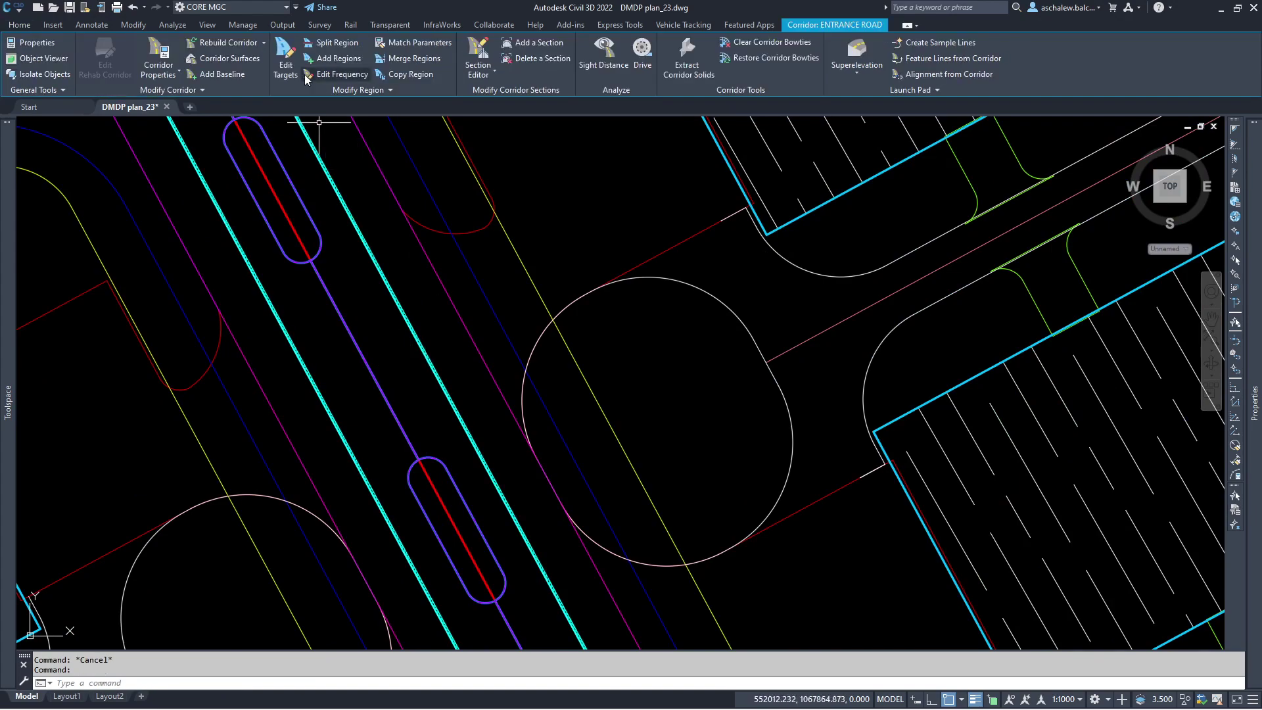
left_click(154, 75)
left_click(191, 96)
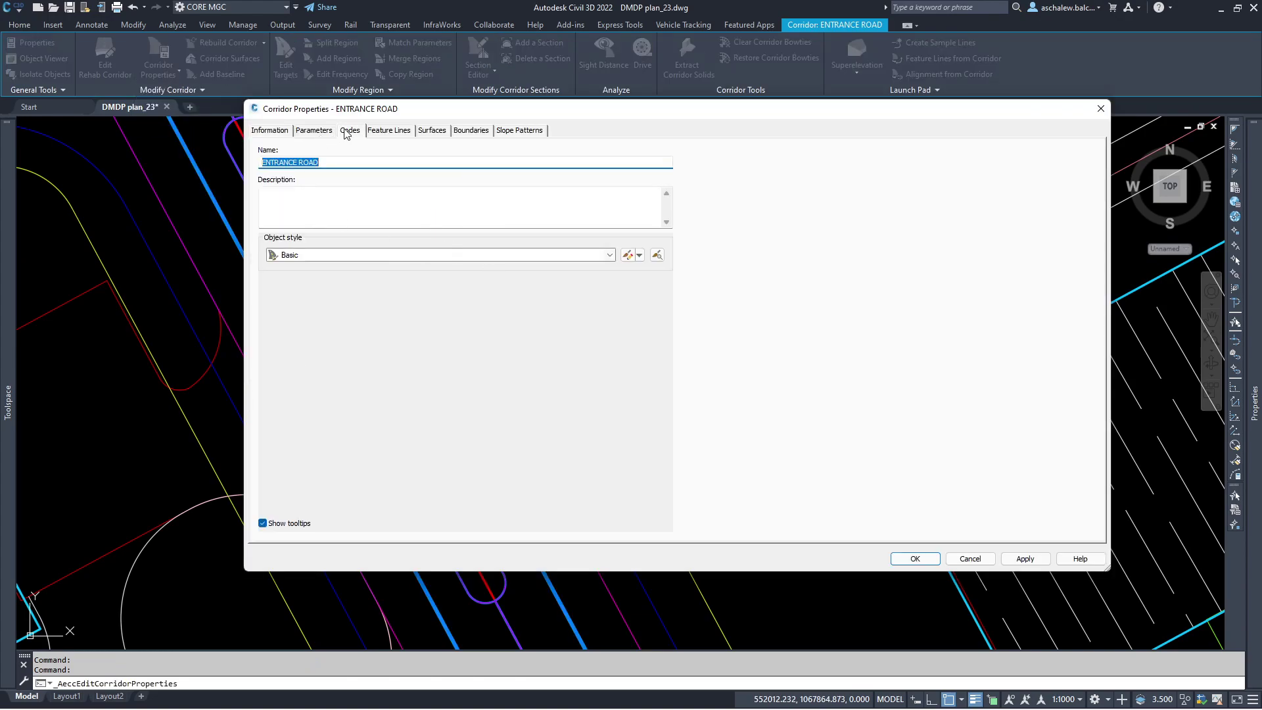
left_click(349, 130)
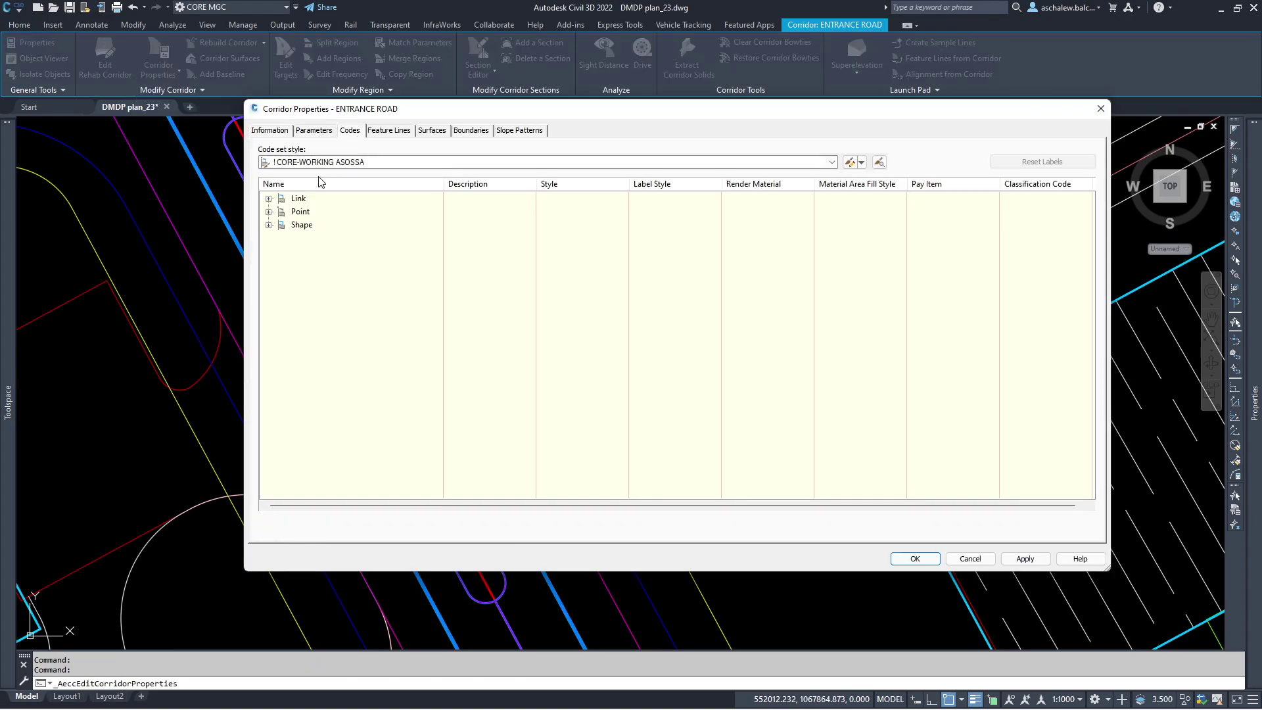
left_click(322, 163)
left_click(301, 365)
left_click(913, 558)
scroll(527, 404, "up", 4)
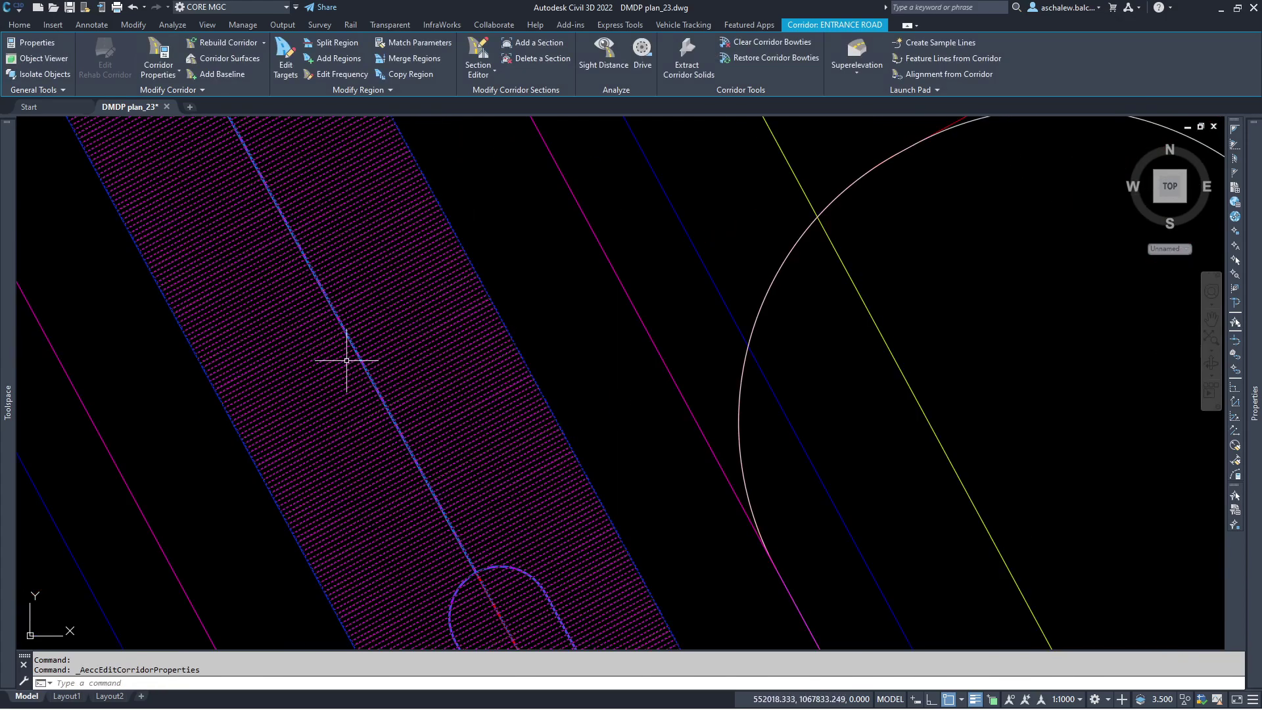
scroll(347, 361, "down", 5)
key("Escape")
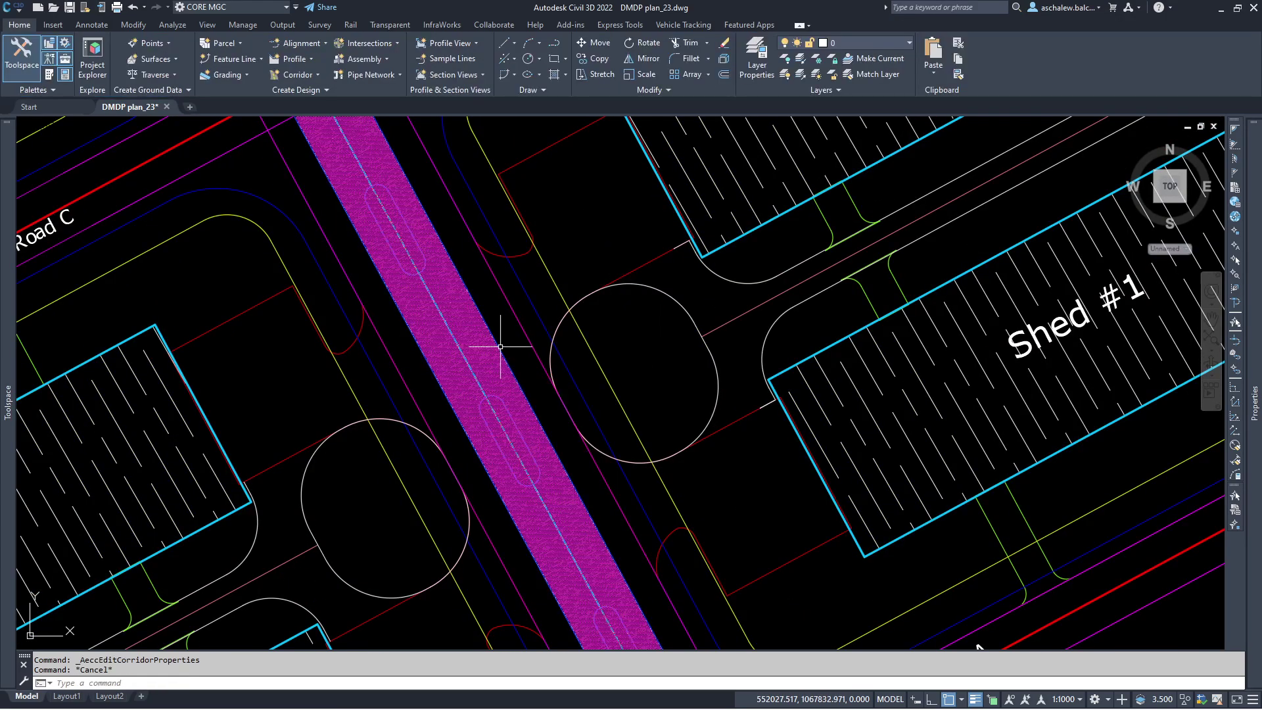
Create a corridor surface for ENTRANCE ROAD and name it TOP FD.
left_click(475, 345)
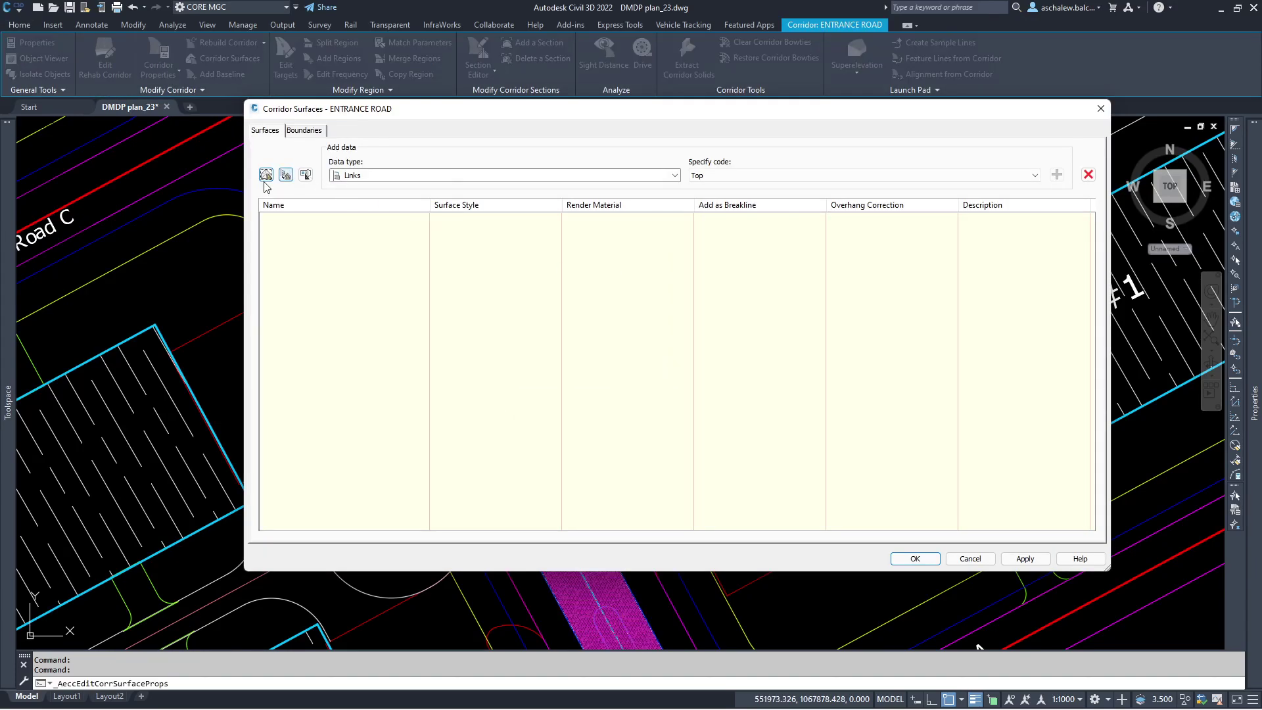
left_click(266, 175)
left_click(416, 224)
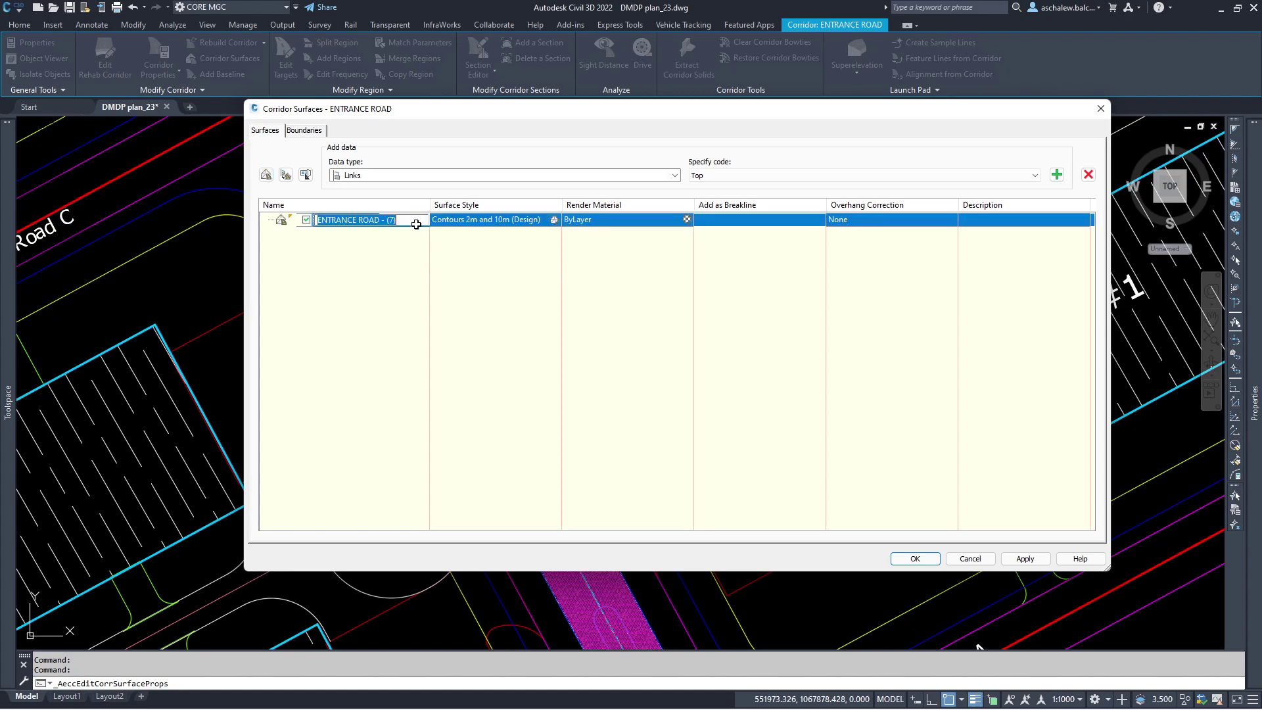
type("T")
Set the TOP FD surface's overhang correction to Top Links and add the Top link code as surface data.
left_click(852, 224)
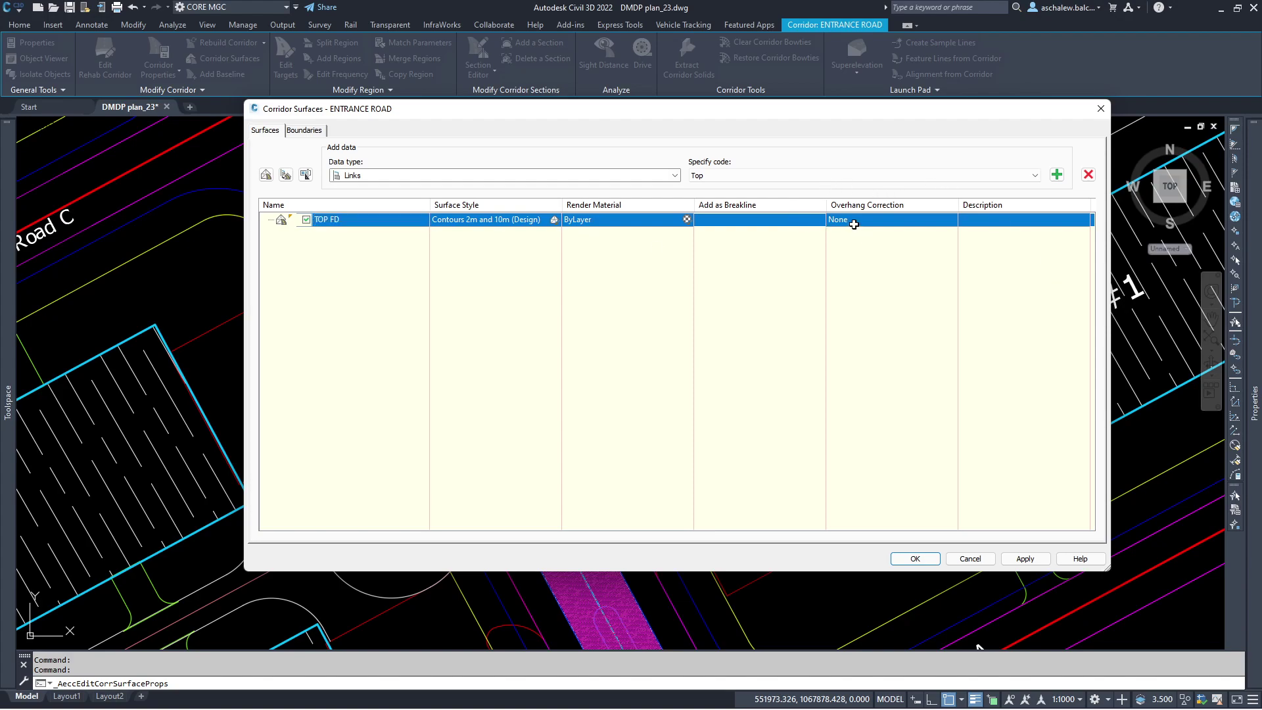
left_click(854, 224)
left_click(860, 242)
left_click(1056, 175)
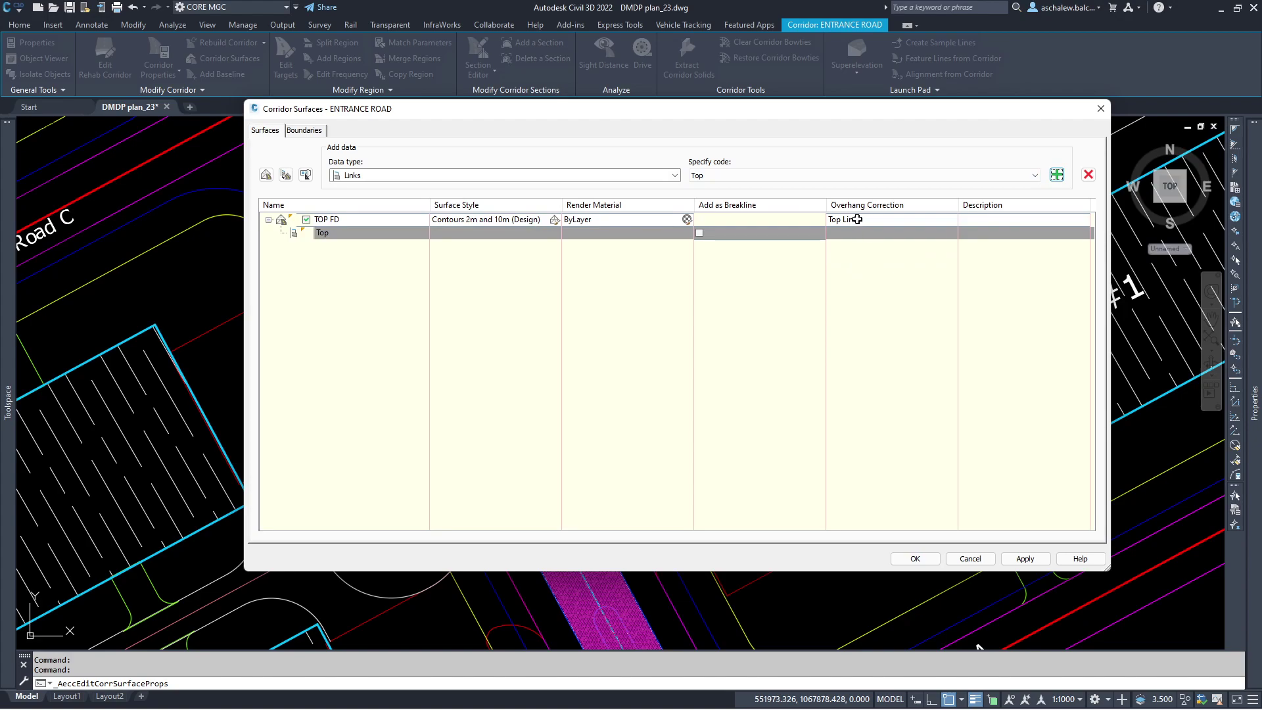
Add the Crown and ETW feature lines to the TOP FD surface data.
left_click(564, 175)
left_click(388, 186)
left_click(1056, 174)
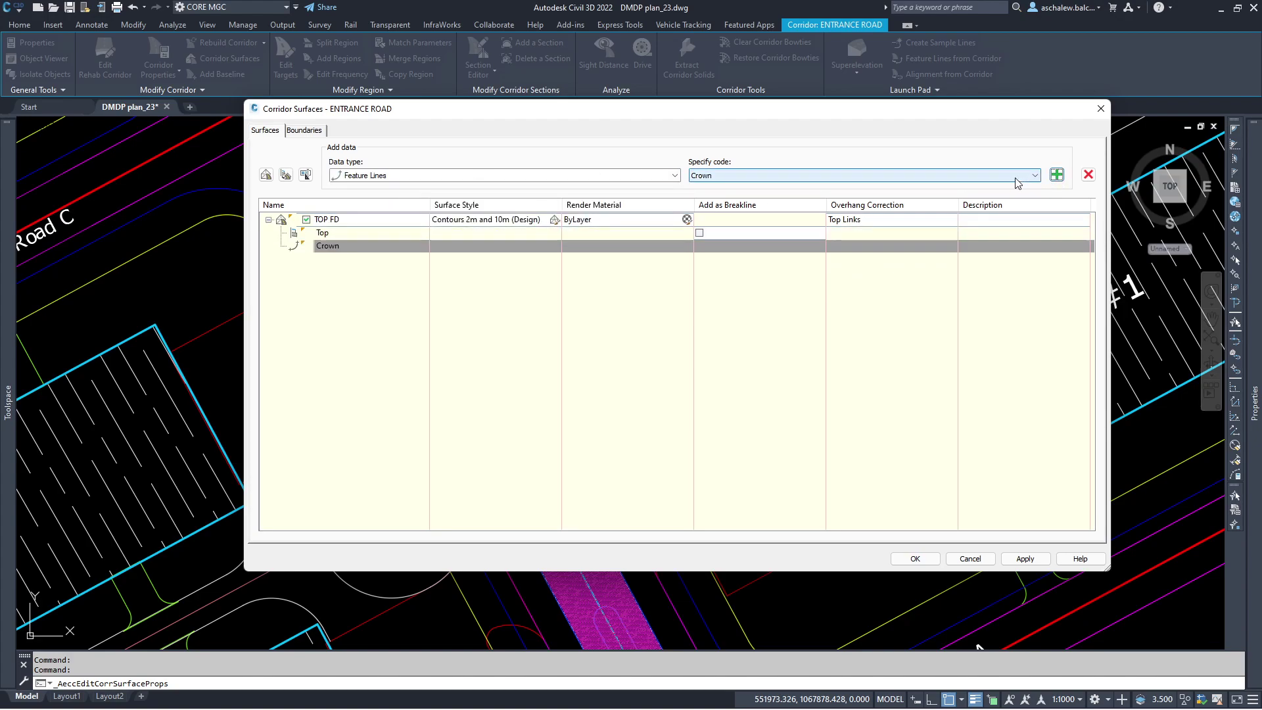
left_click(1034, 174)
left_click(700, 222)
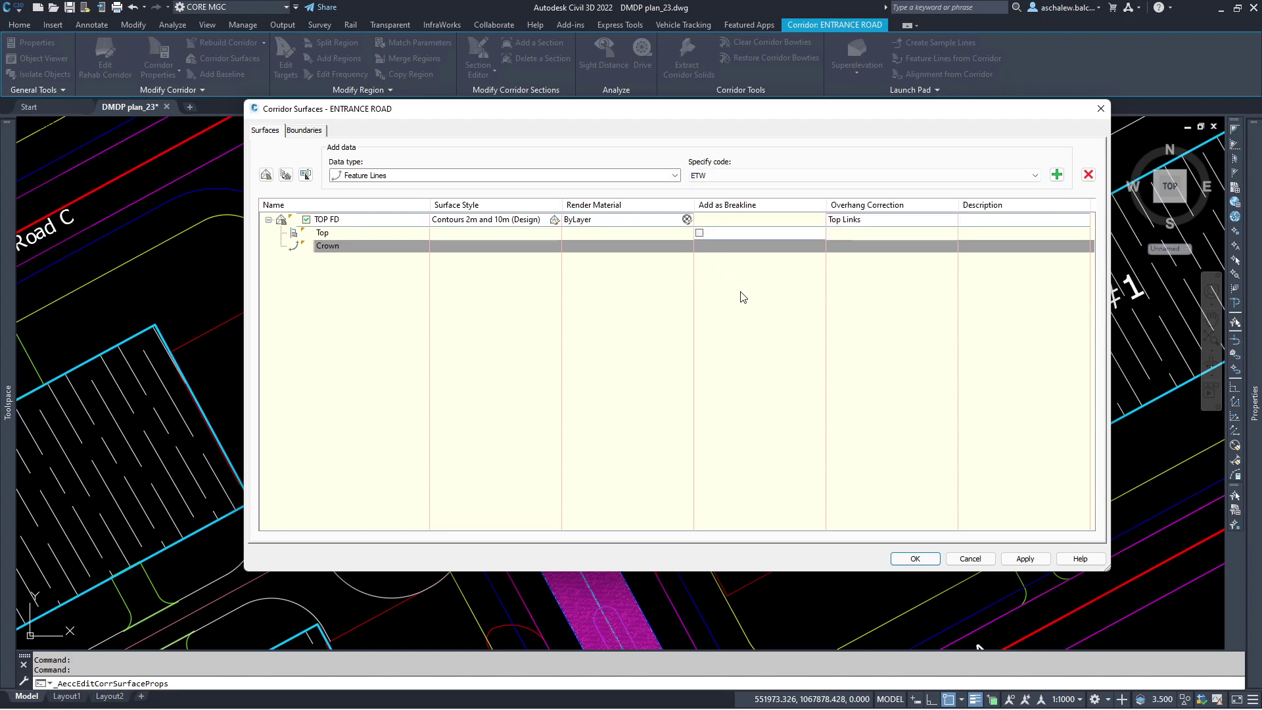
left_click(1056, 174)
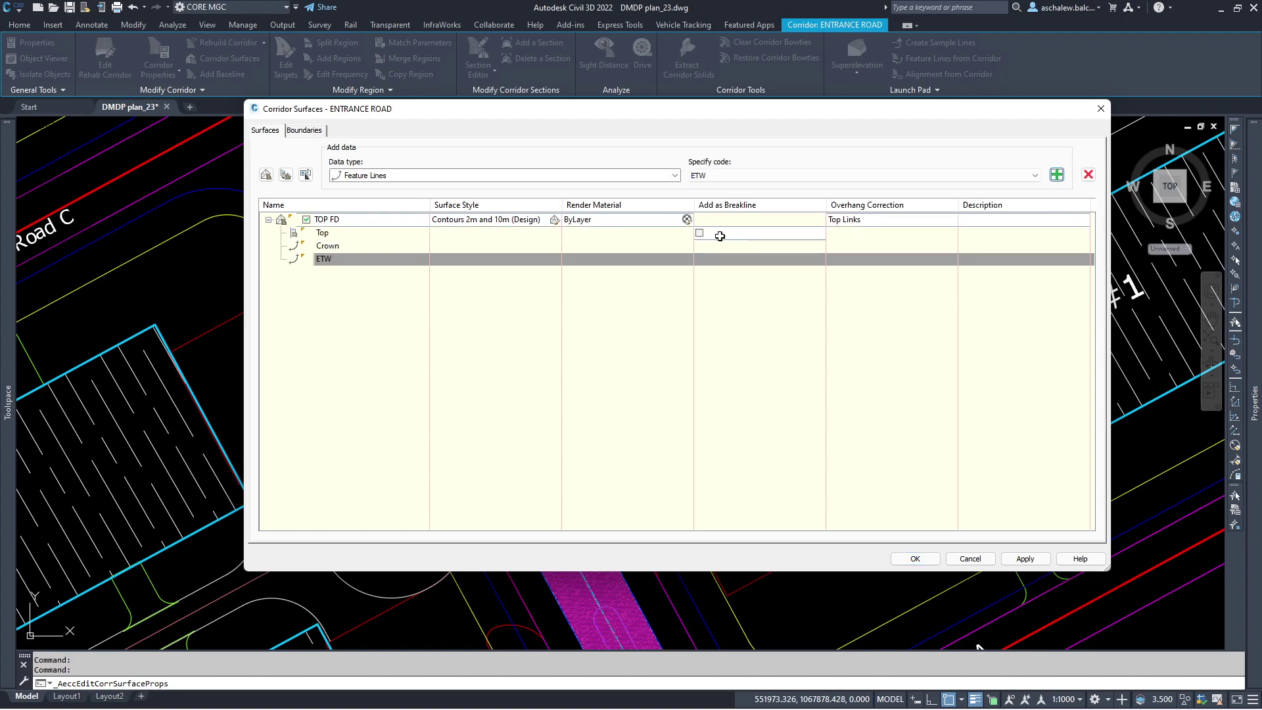
Add the Top links as breaklines, set the corridor extents as TOP FD's outer boundary, and build the surface.
left_click(698, 233)
left_click(305, 130)
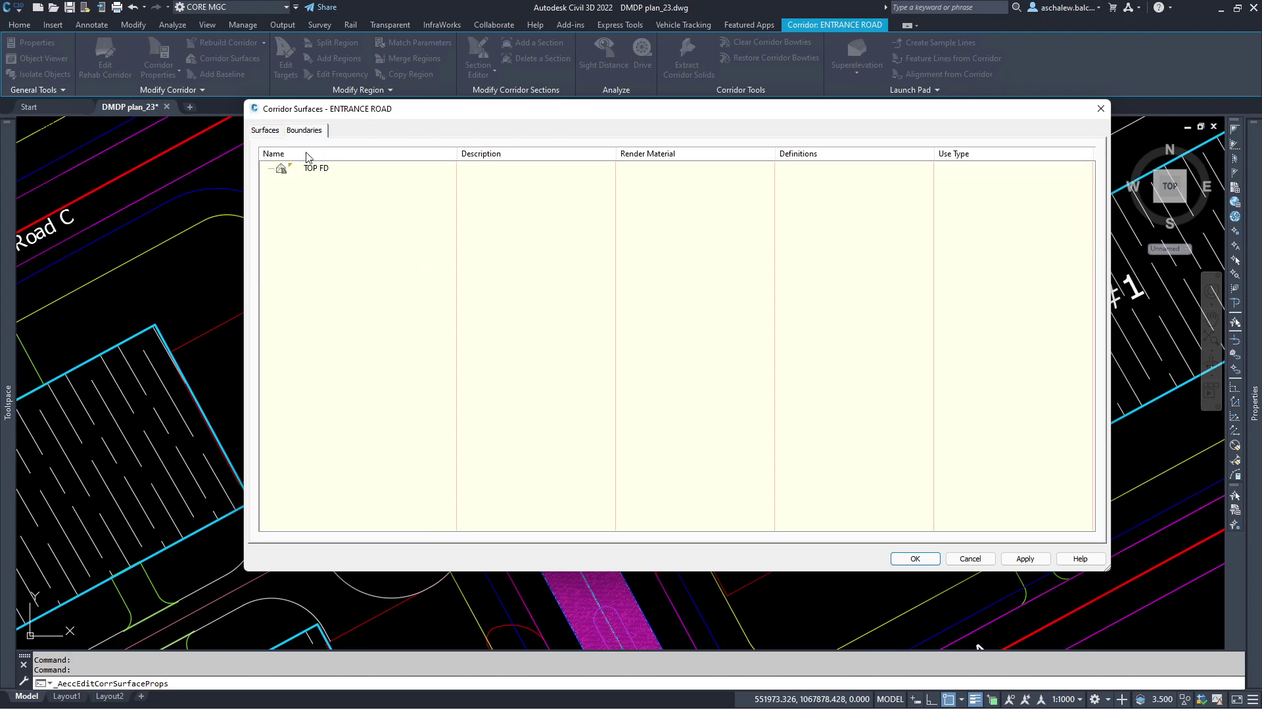
right_click(320, 175)
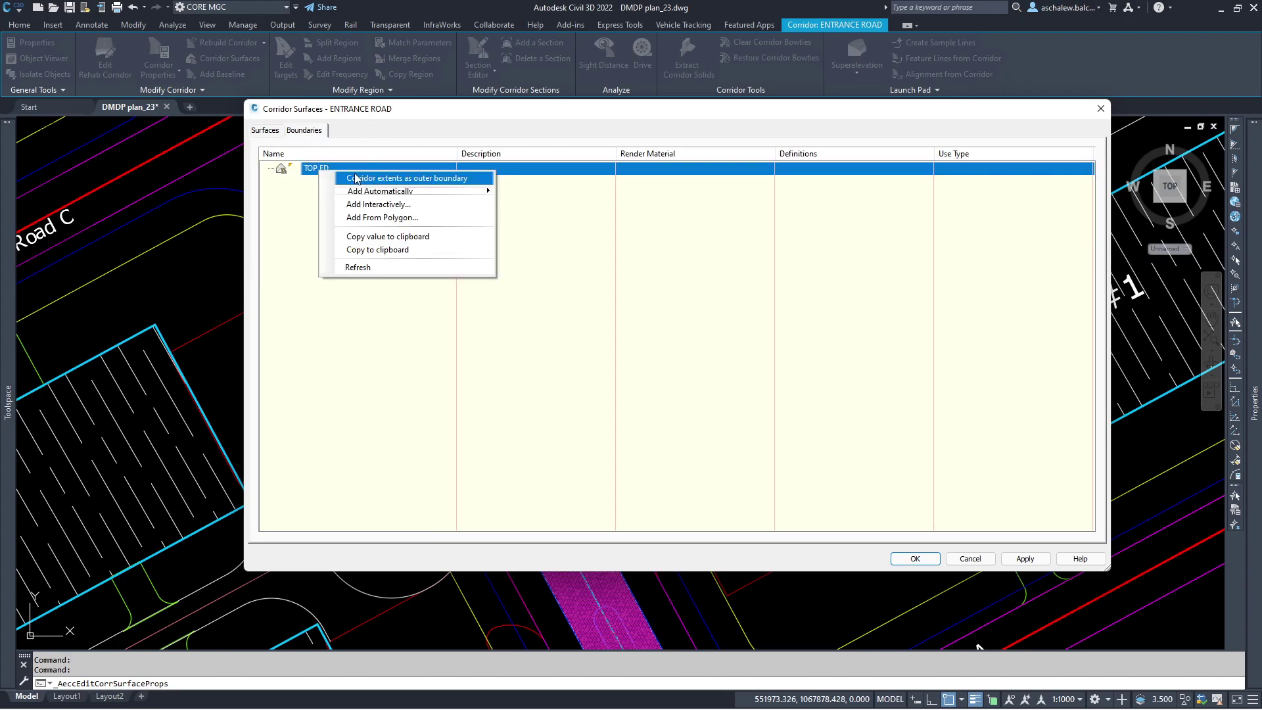
left_click(402, 178)
left_click(915, 558)
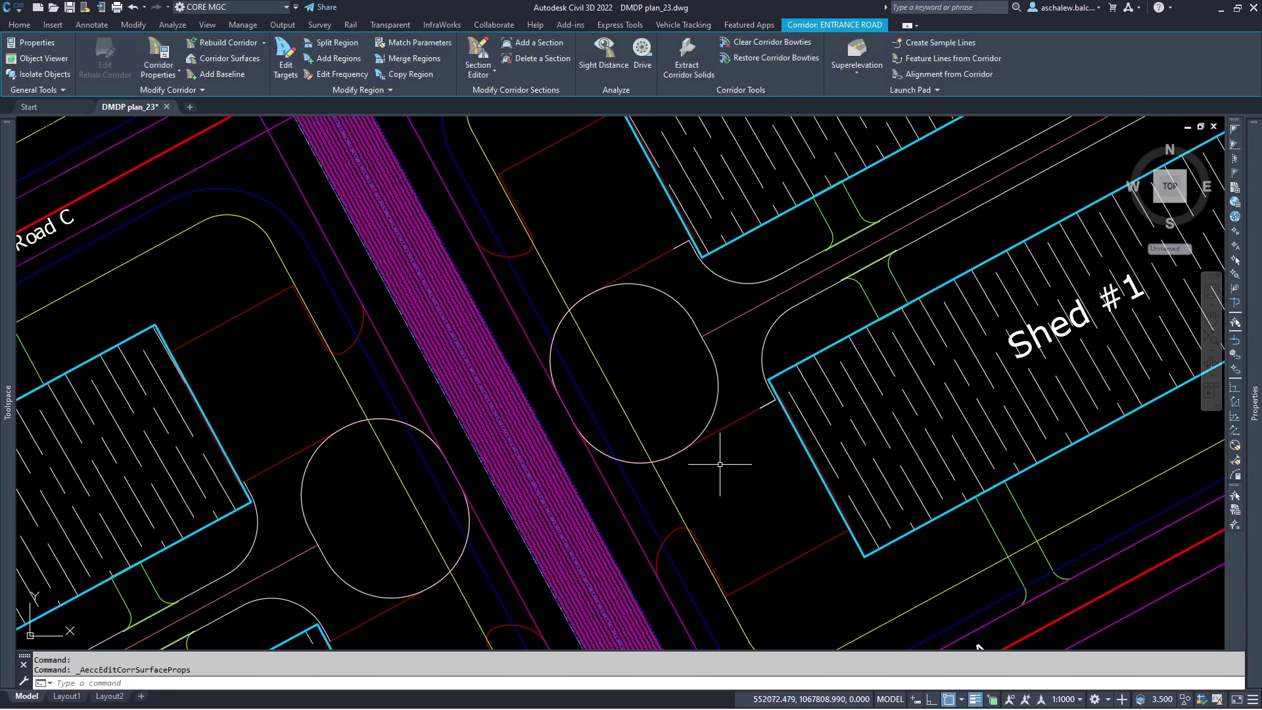
Create a surface profile from TOP FD along the RT MEDIAN EDGE (2) alignment.
scroll(451, 416, "up", 6)
key("Escape")
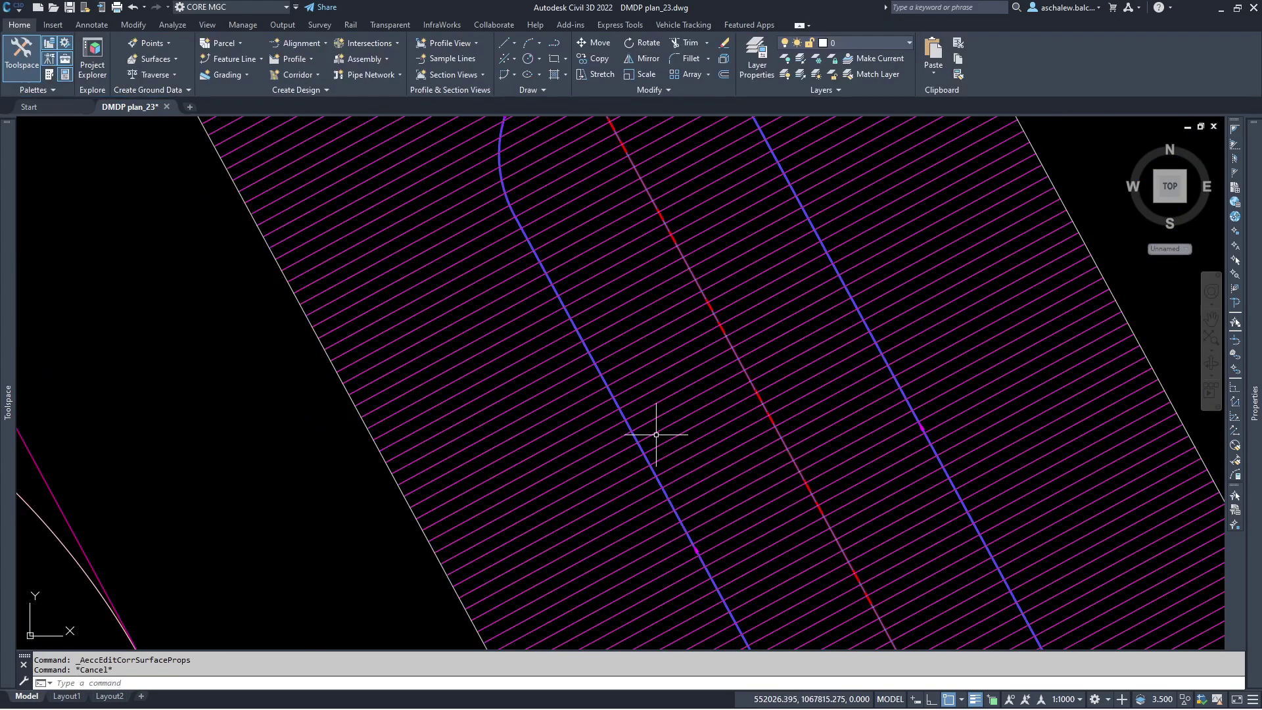
scroll(789, 371, "up", 4)
left_click(992, 273)
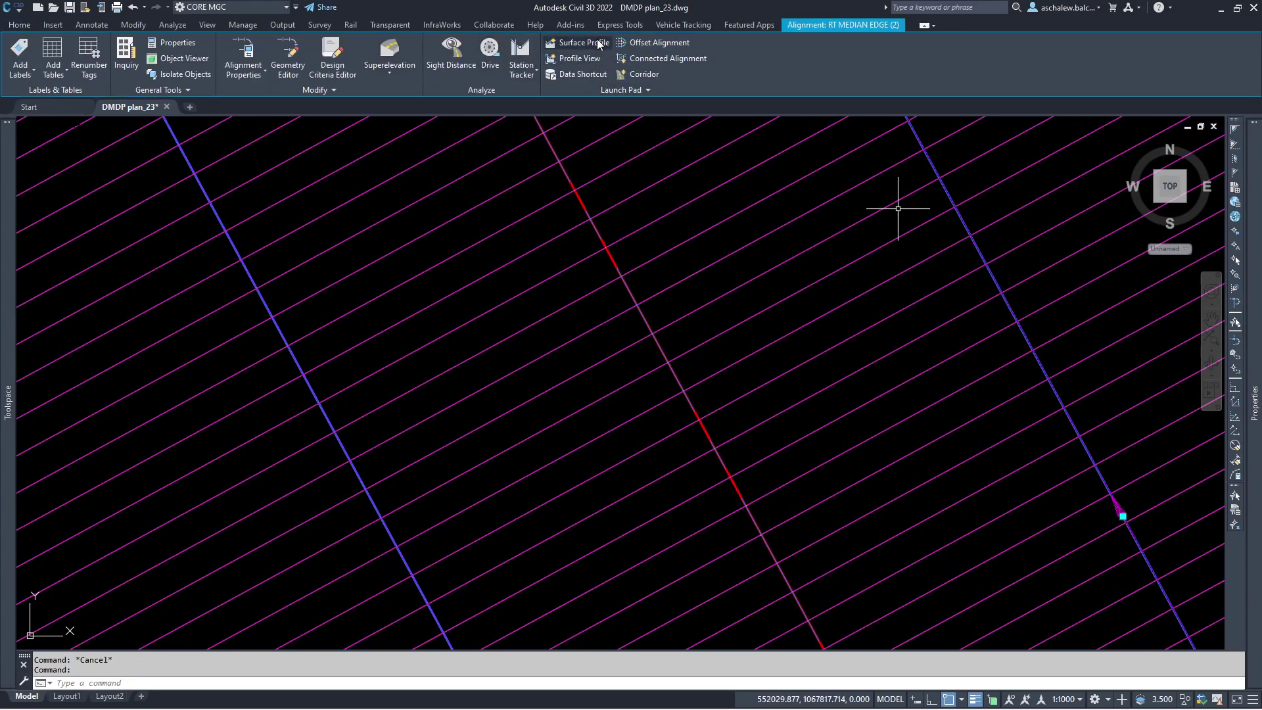
left_click(582, 42)
left_click(817, 256)
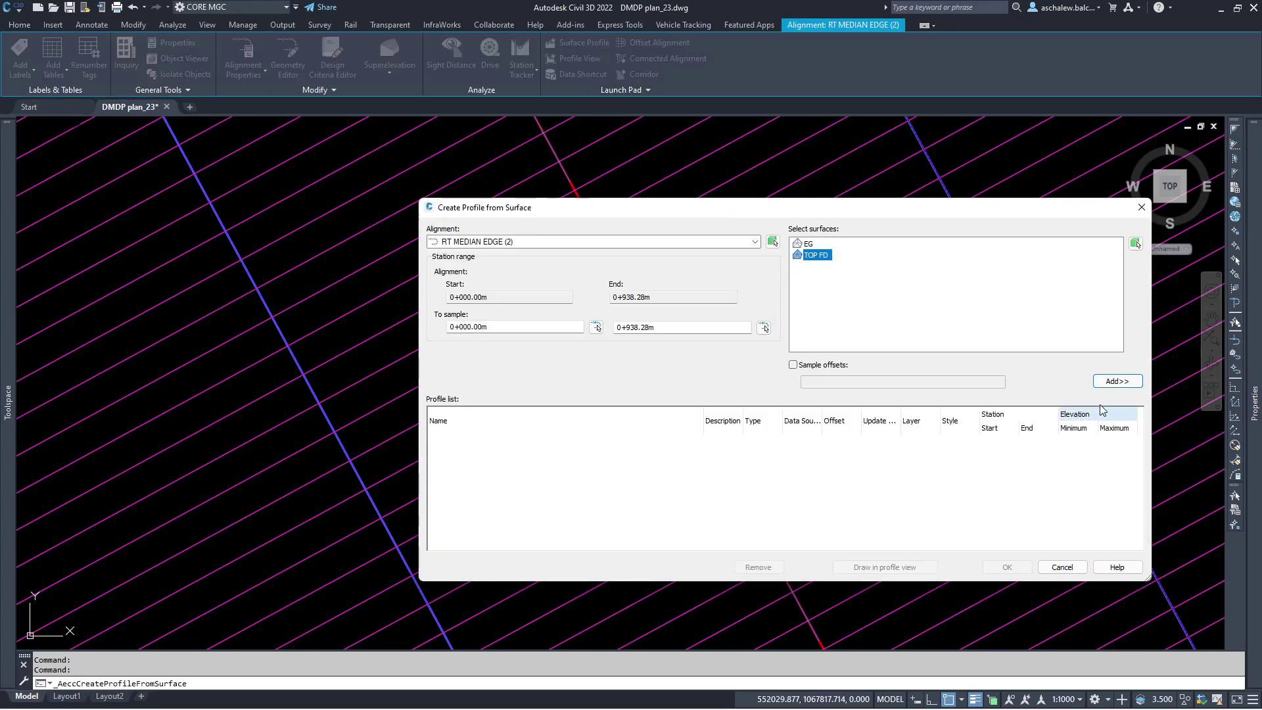
left_click(1117, 382)
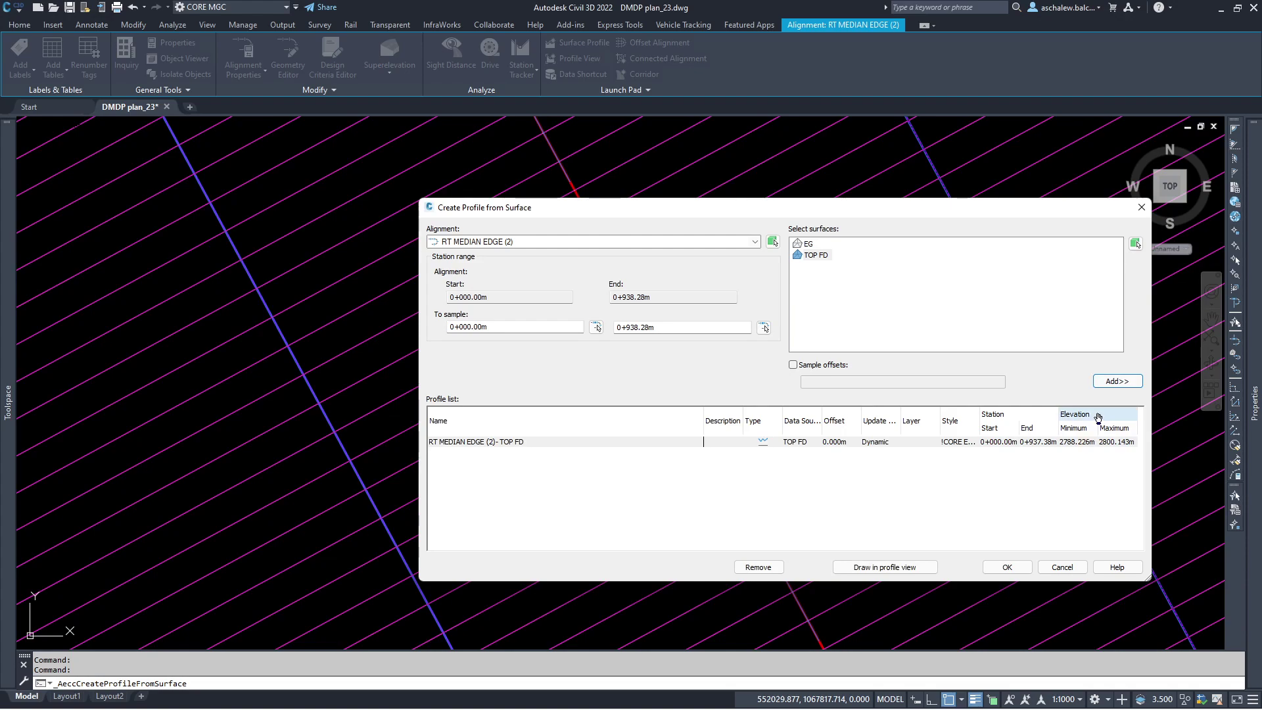
left_click(1008, 568)
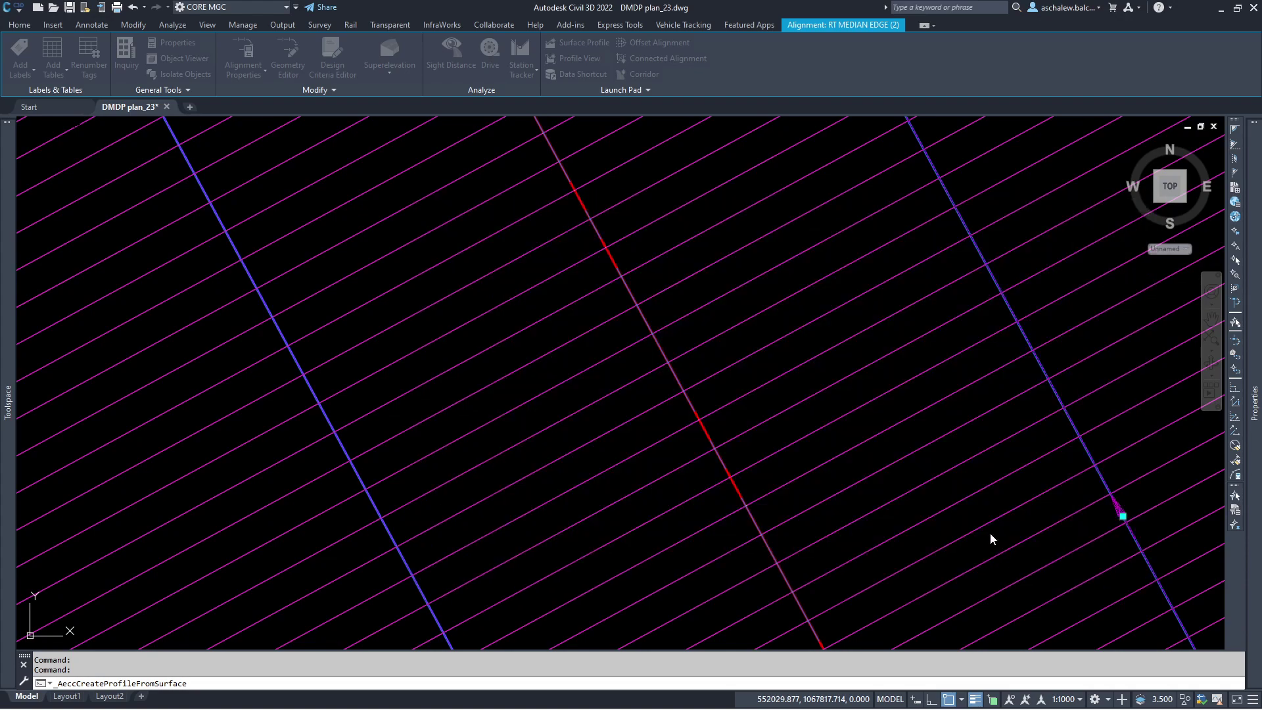
key("Escape")
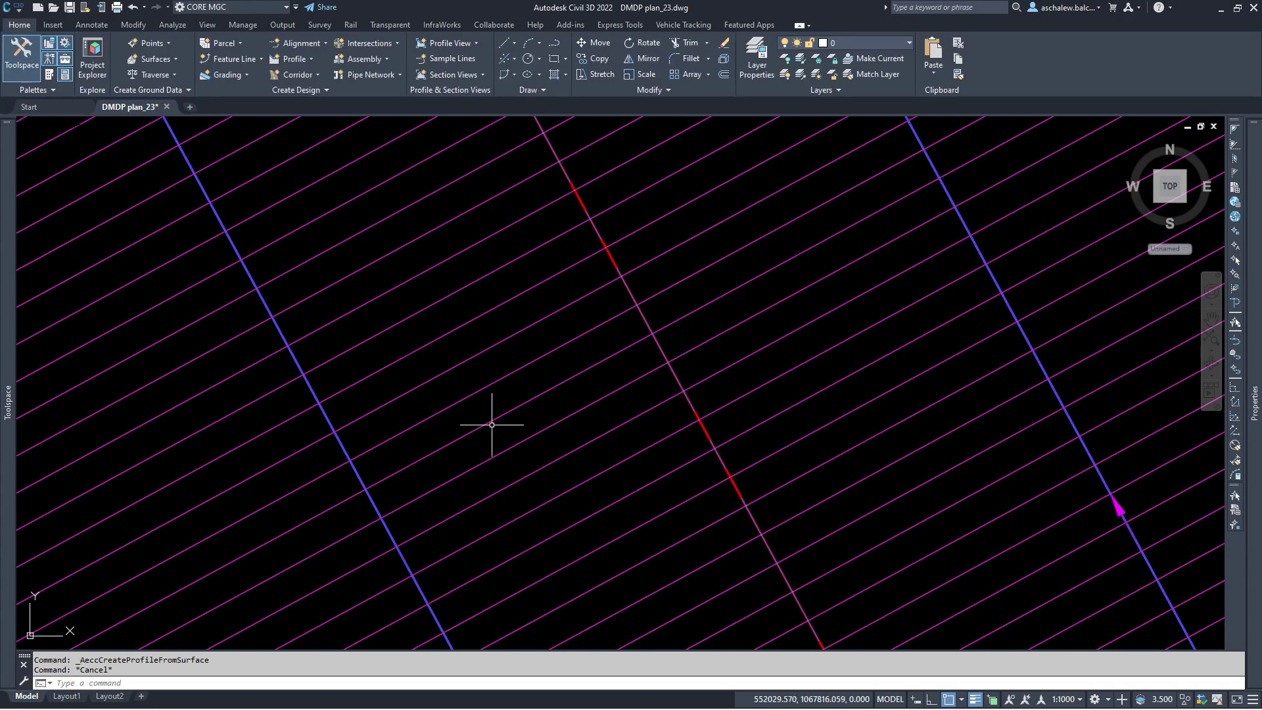
Create a surface profile from TOP FD along the LT MEDIAN EDGE (1) alignment.
left_click(340, 444)
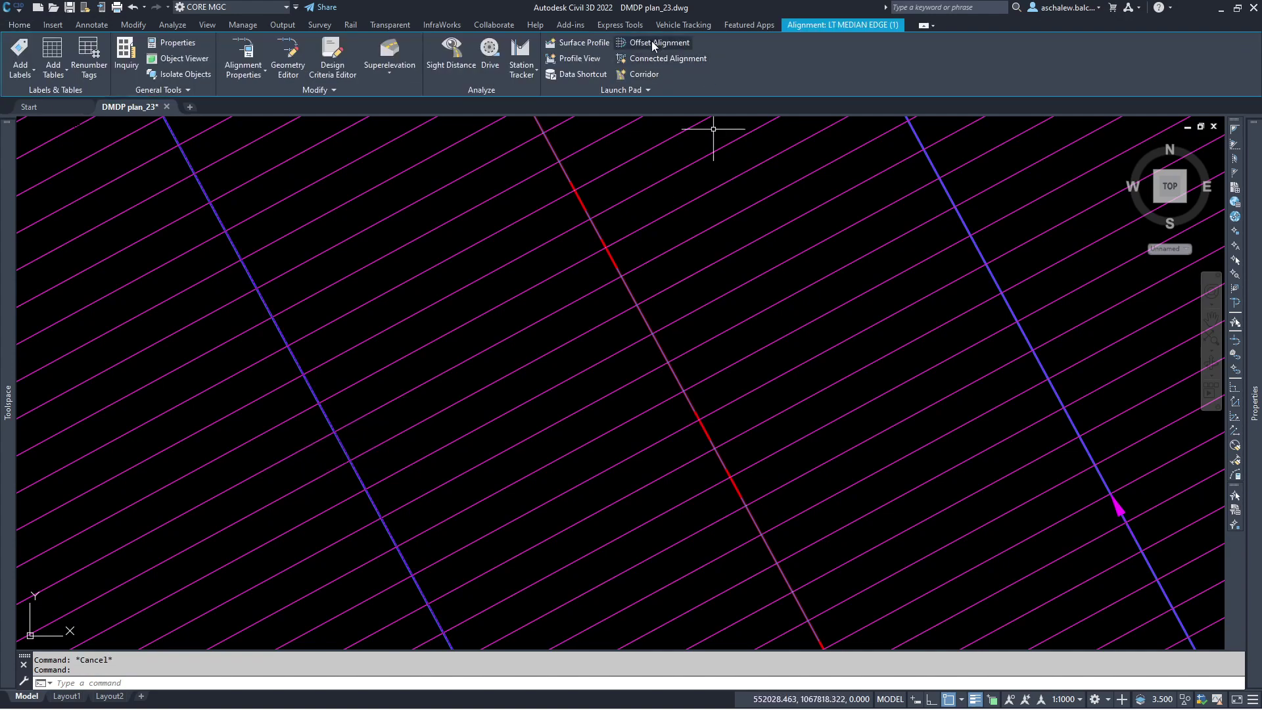
left_click(578, 42)
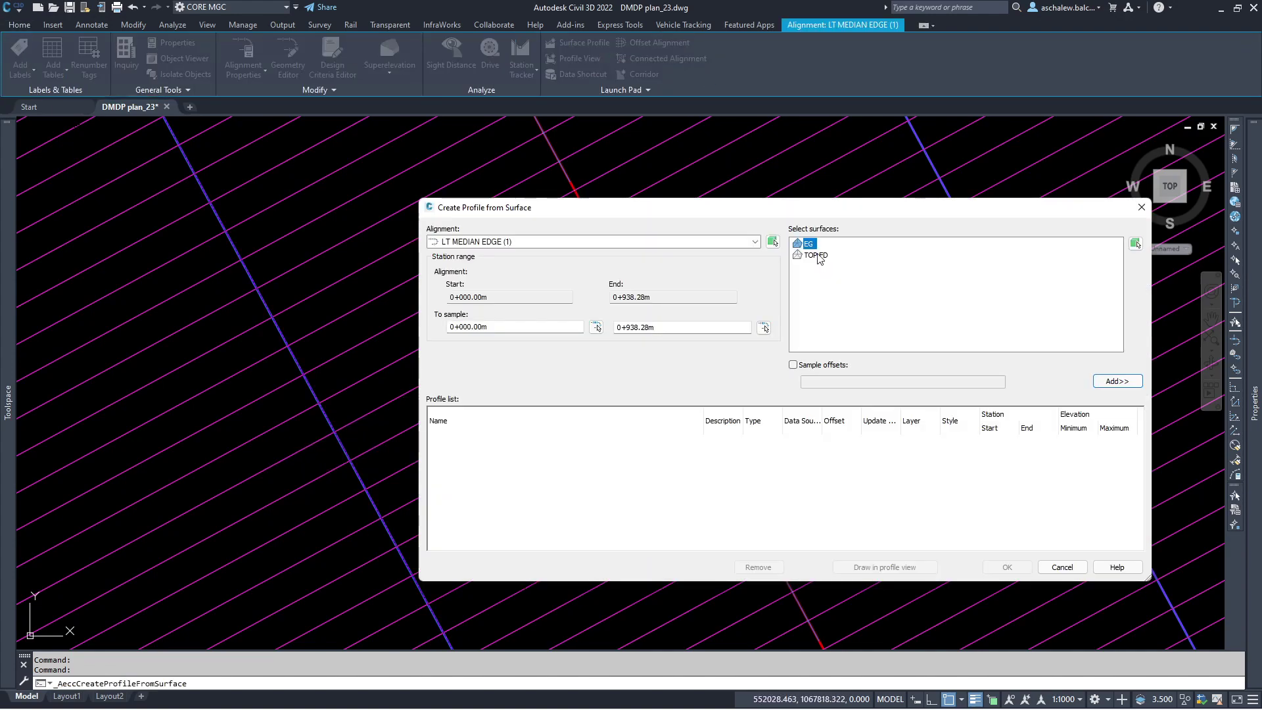
left_click(817, 255)
left_click(1114, 386)
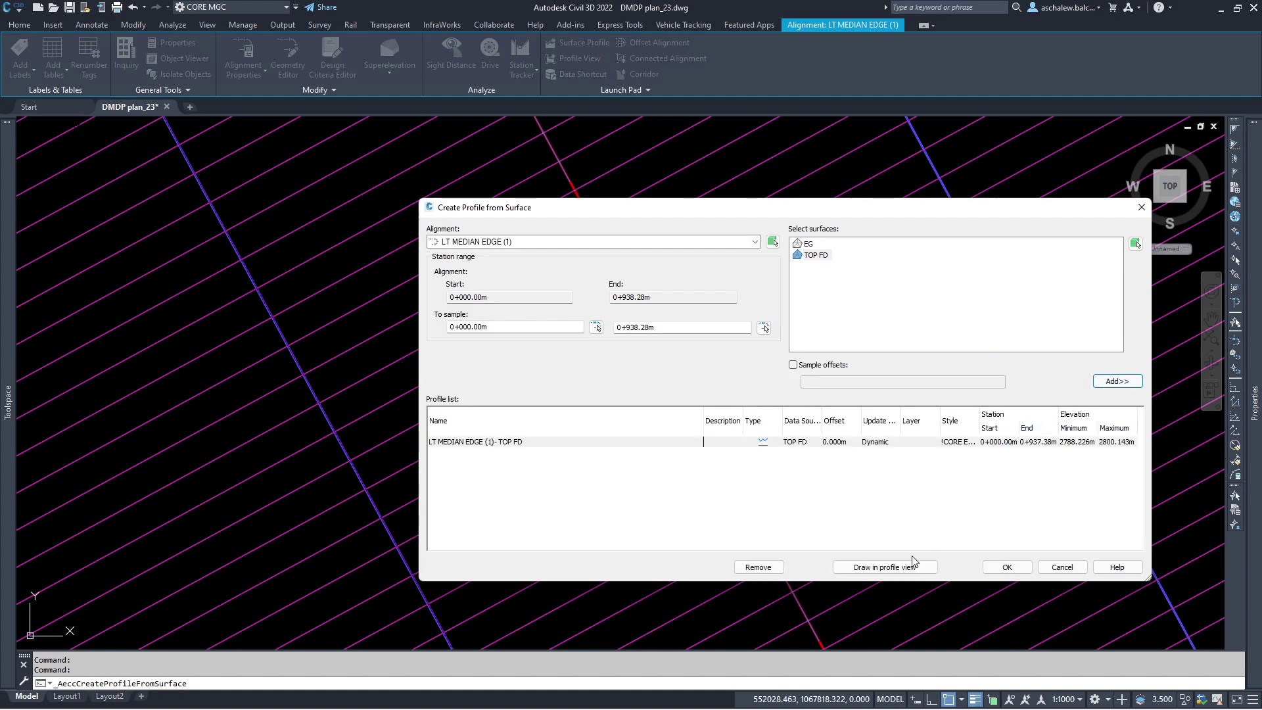
left_click(1005, 567)
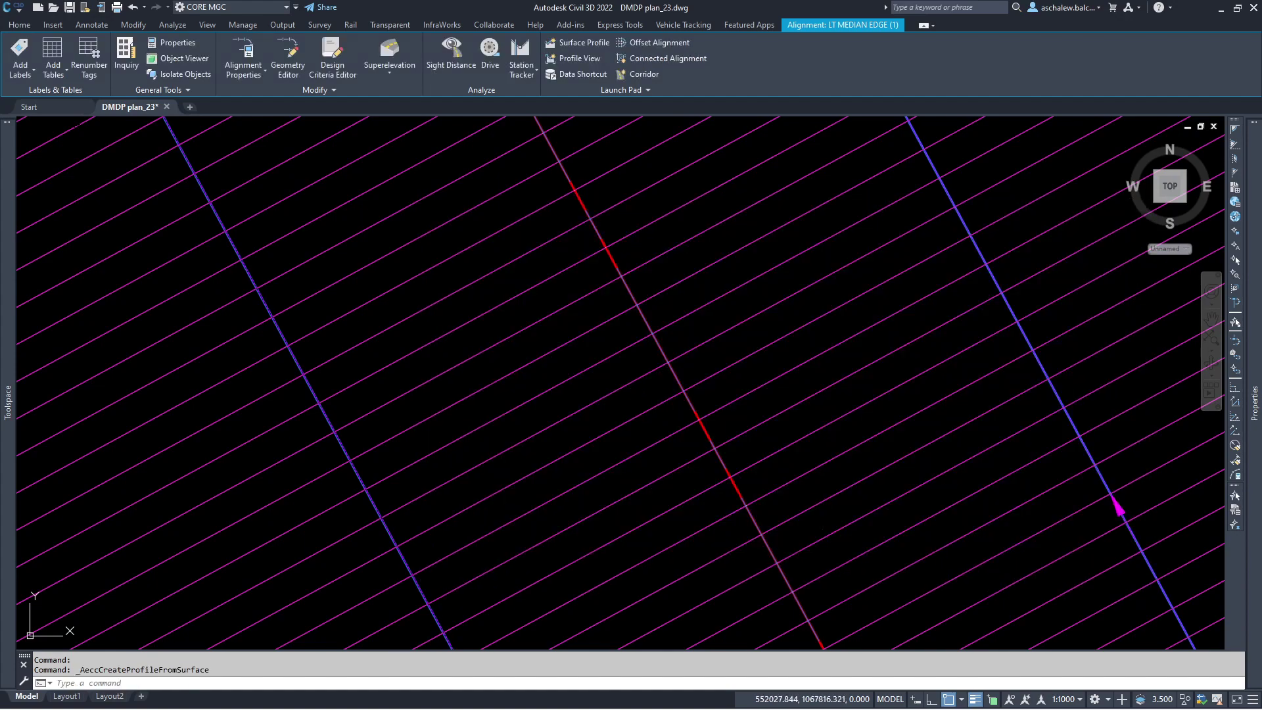
key("Escape")
Erase the ENTRANCE ROAD corridor from the plan.
scroll(690, 366, "down", 5)
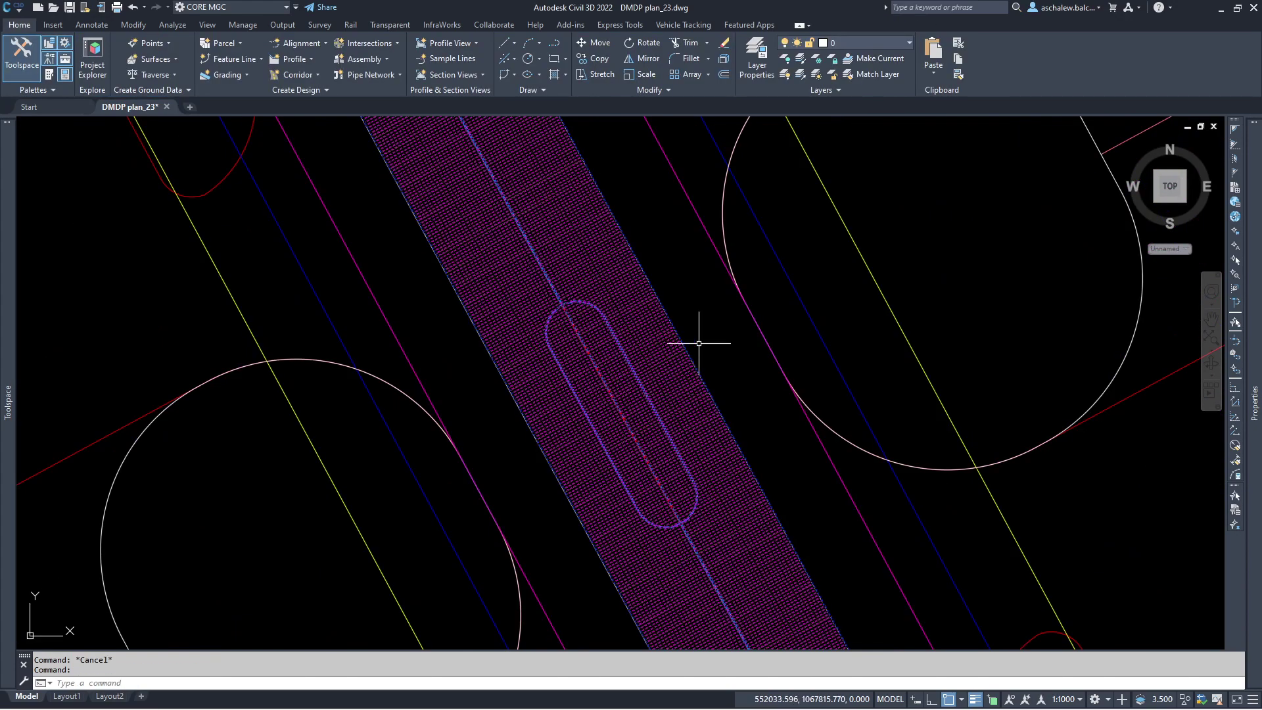
left_click(694, 359)
key("Delete")
scroll(704, 342, "down", 2)
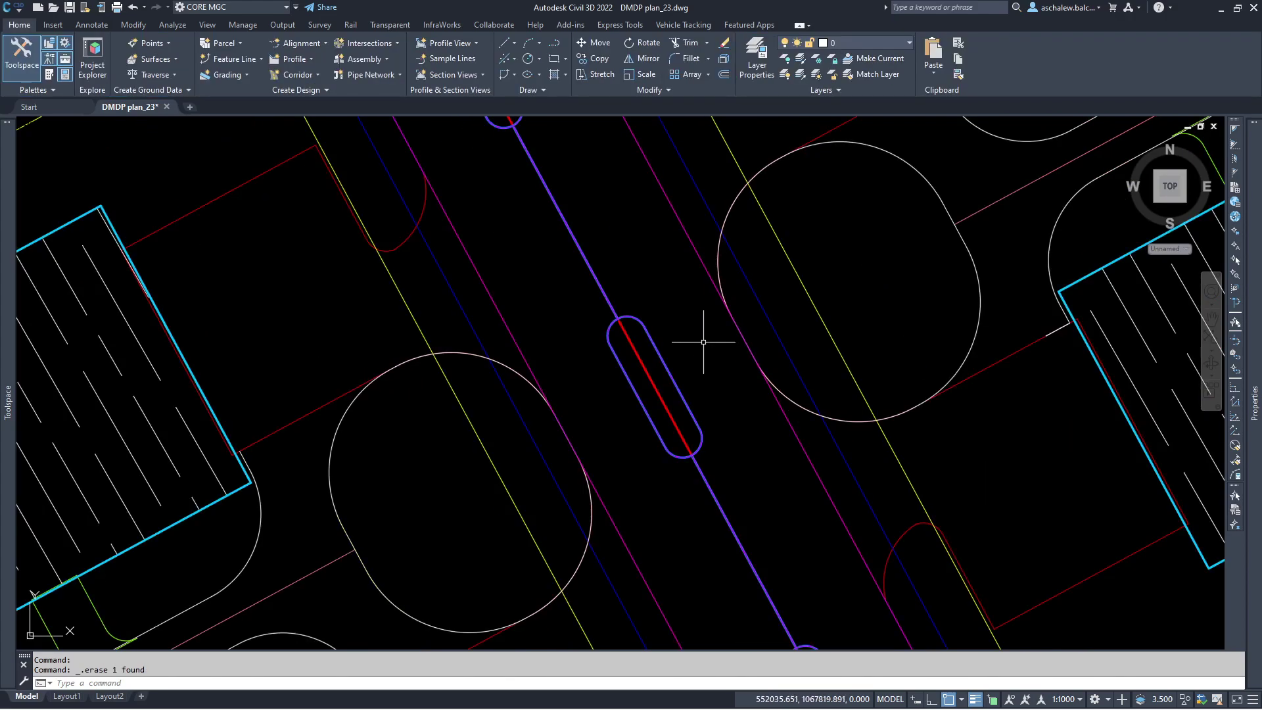
scroll(723, 340, "down", 3)
Create an assembly named Main Entrance with the Basic style and All Codes code set, placing its baseline in the empty area beside the plan.
scroll(656, 428, "down", 4)
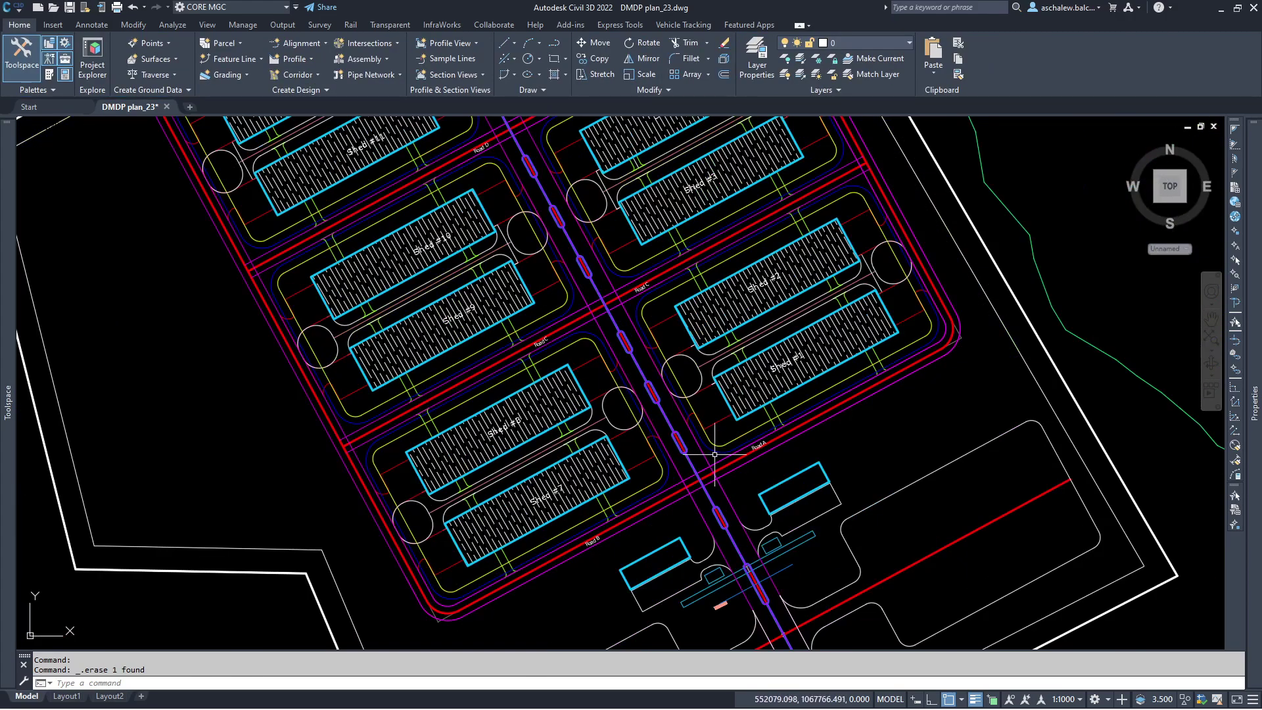
scroll(694, 454, "up", 2)
key("Escape")
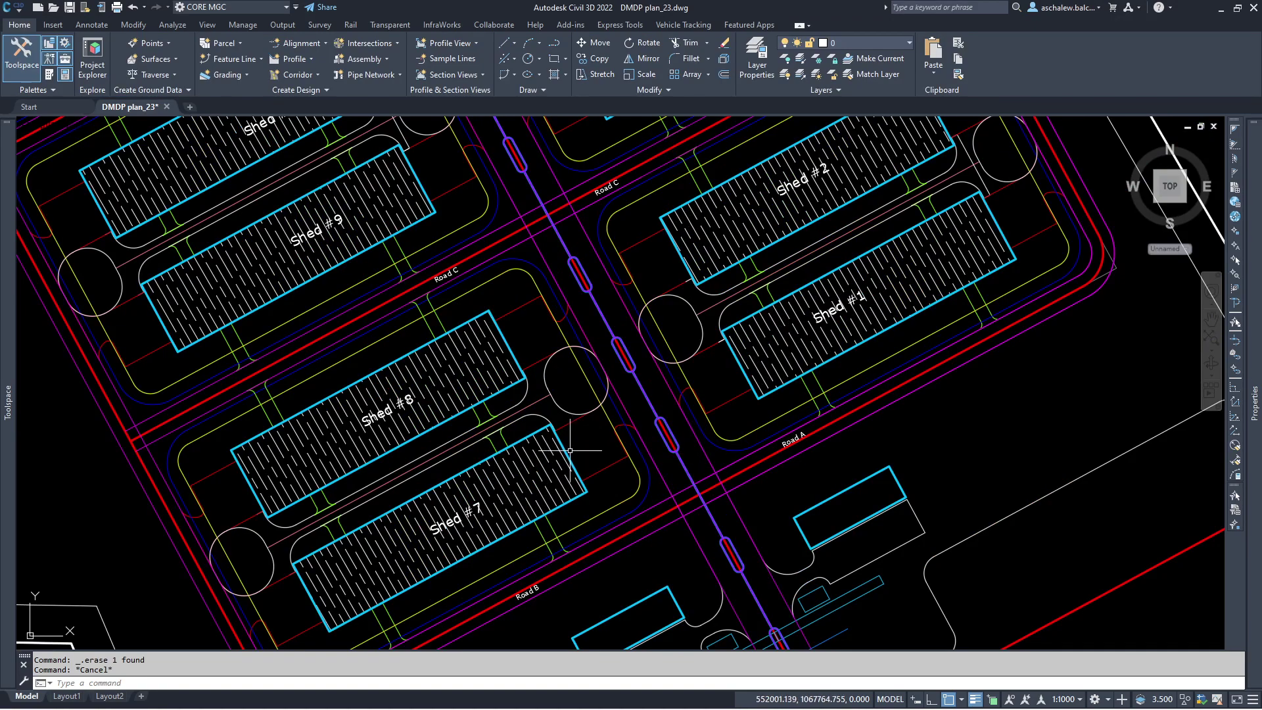
scroll(660, 437, "up", 6)
scroll(660, 436, "down", 8)
scroll(683, 398, "up", 4)
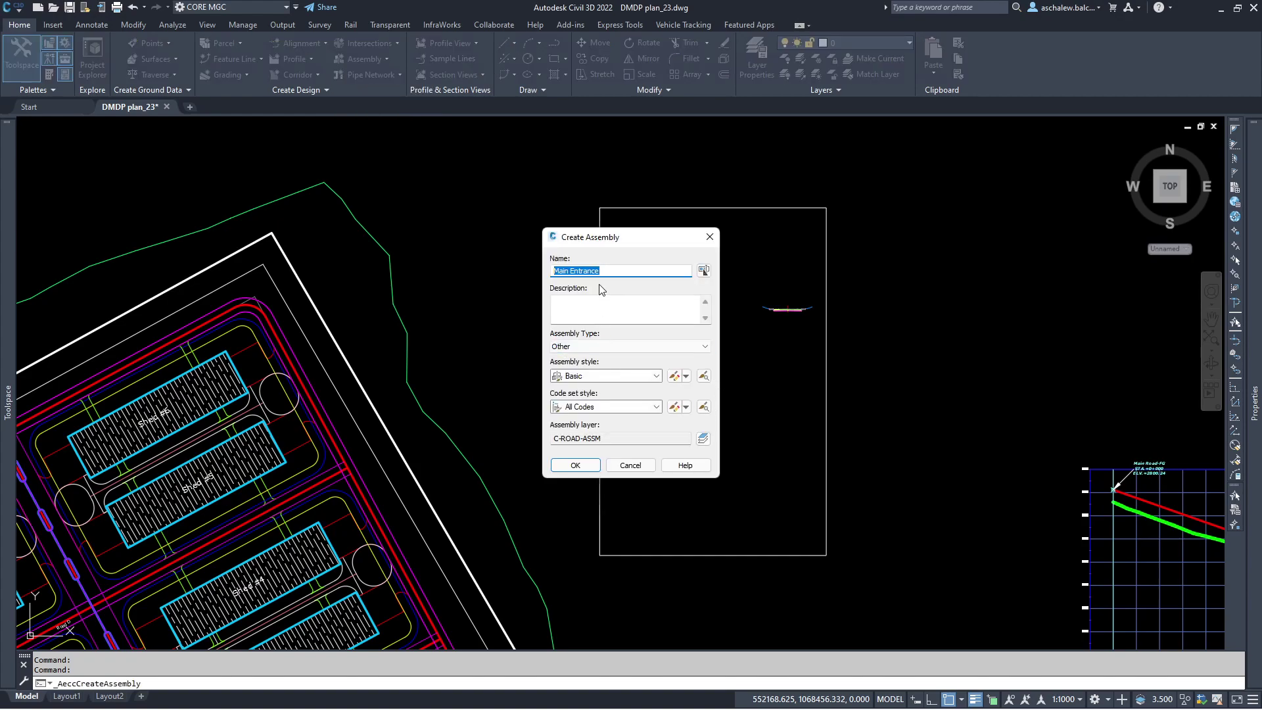
left_click(575, 464)
scroll(690, 414, "up", 3)
left_click(686, 376)
scroll(692, 375, "up", 5)
Display the tool palettes and bring up the Imperial Lanes subassemblies.
mouse_move(1252, 398)
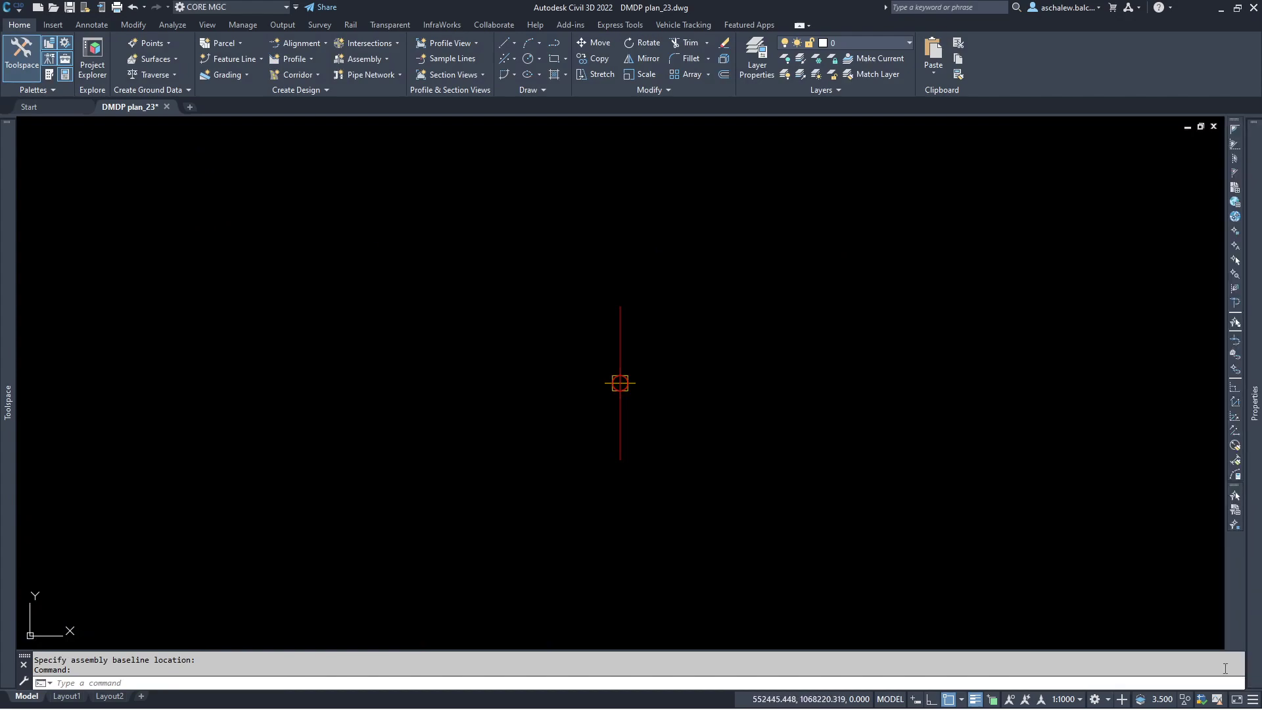
mouse_move(1255, 621)
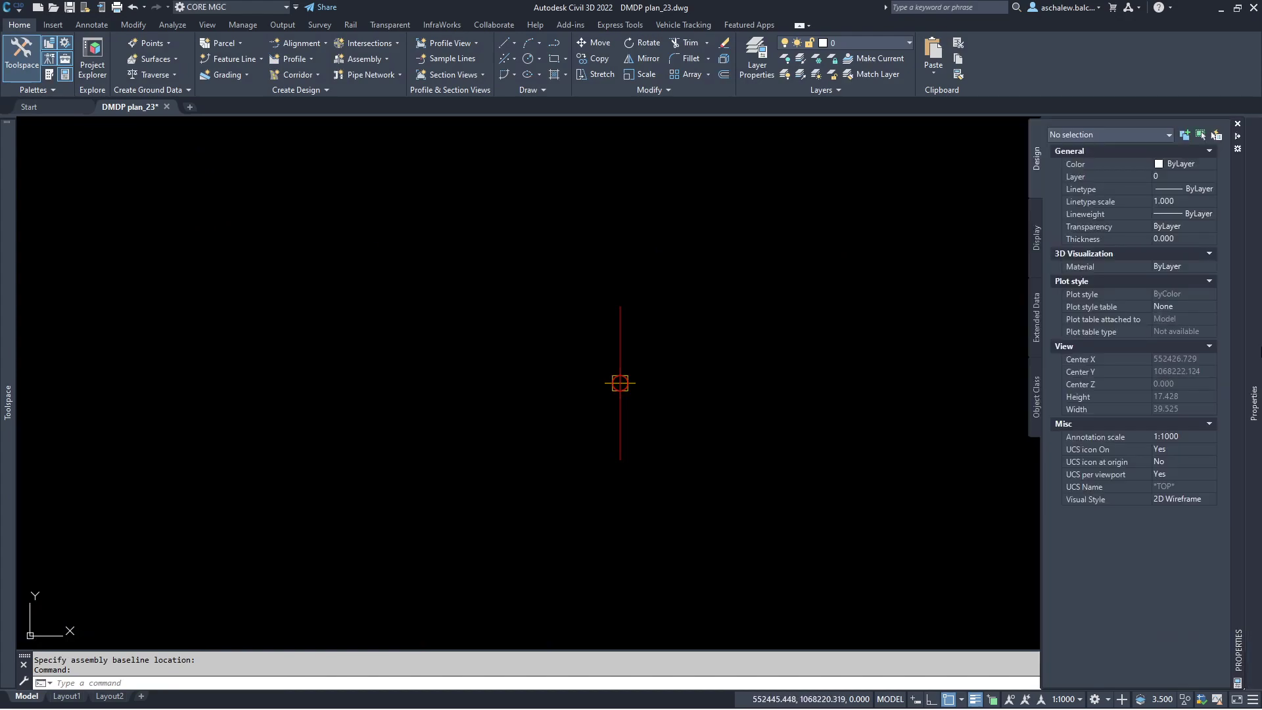
left_click(49, 59)
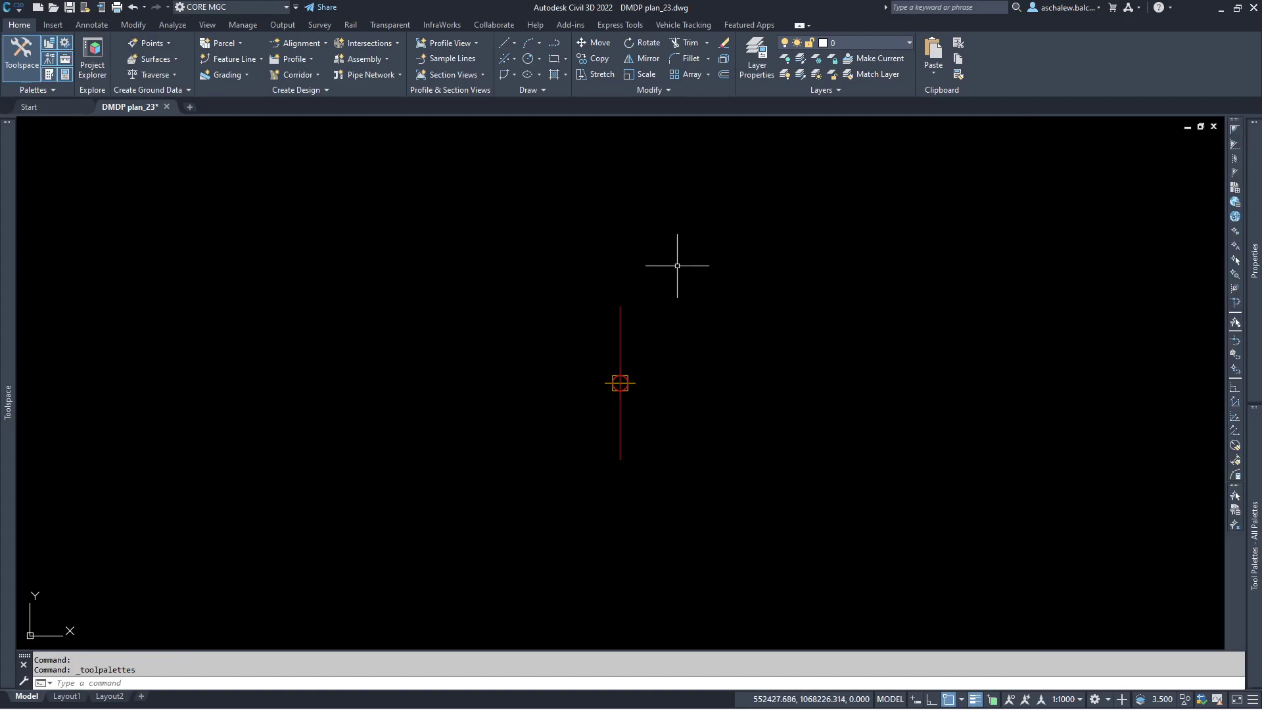
mouse_move(1256, 415)
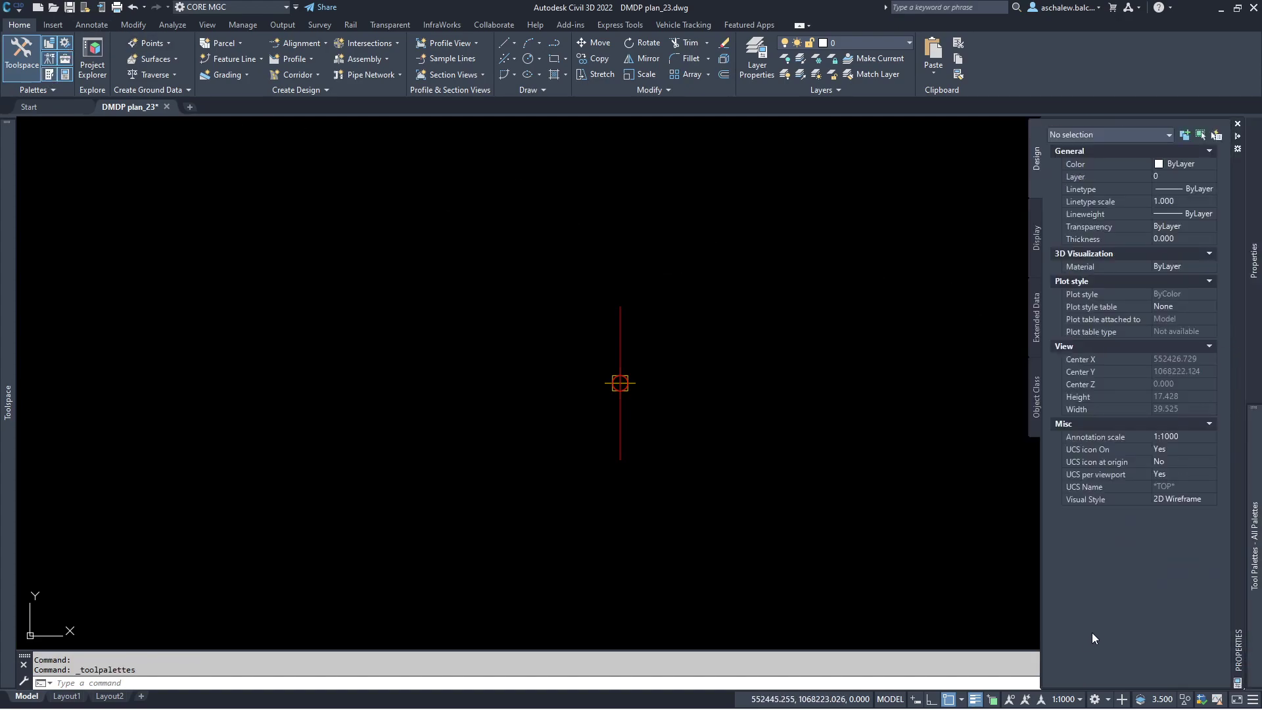
mouse_move(1251, 371)
mouse_move(1254, 546)
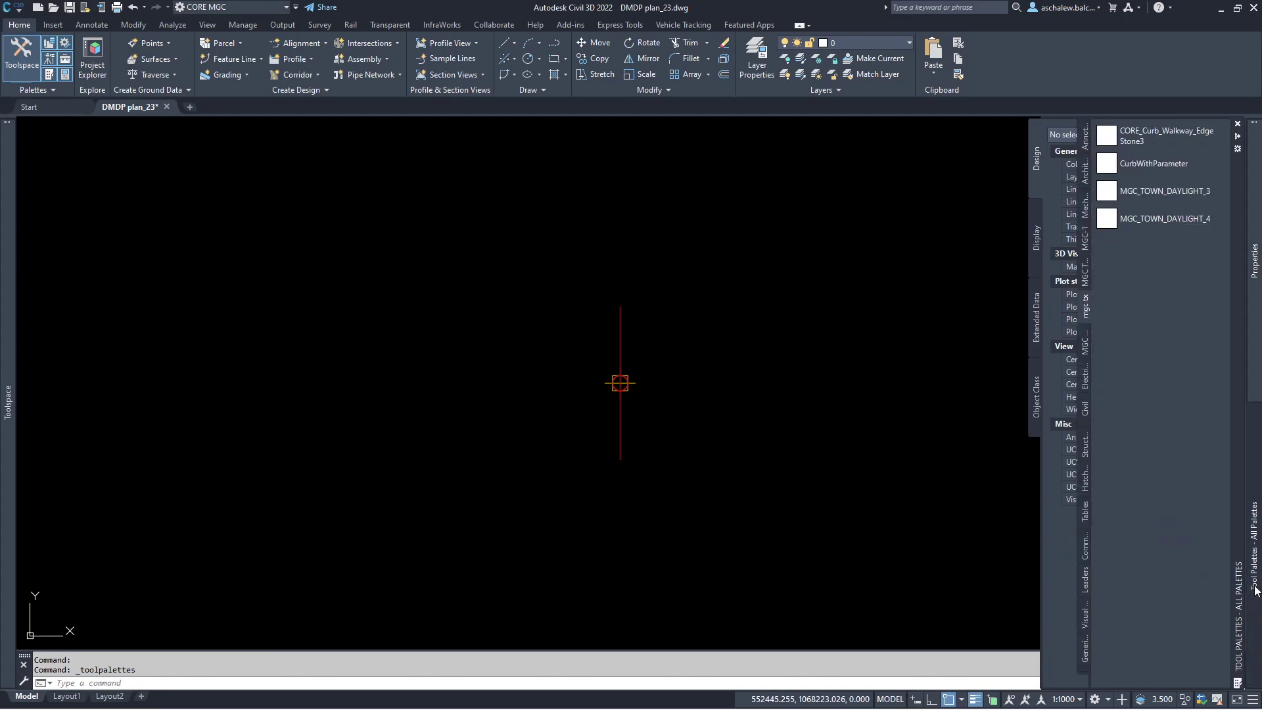
left_click(1082, 670)
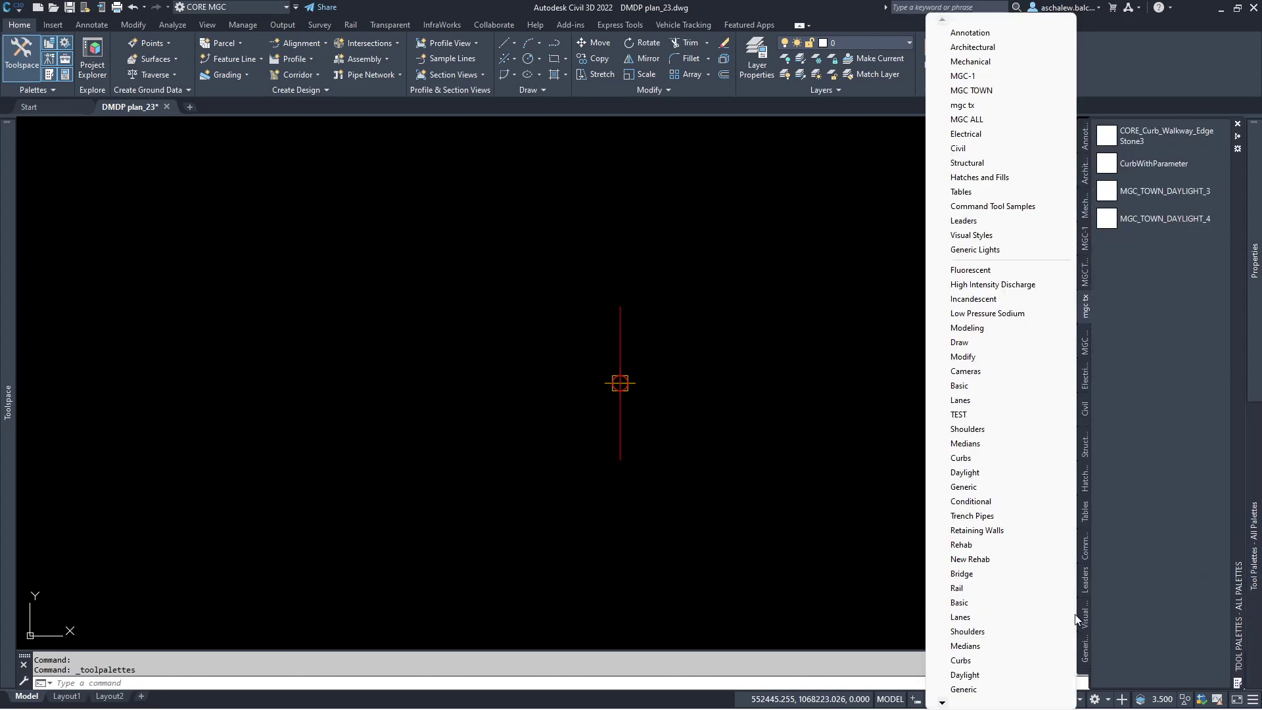
left_click(1000, 402)
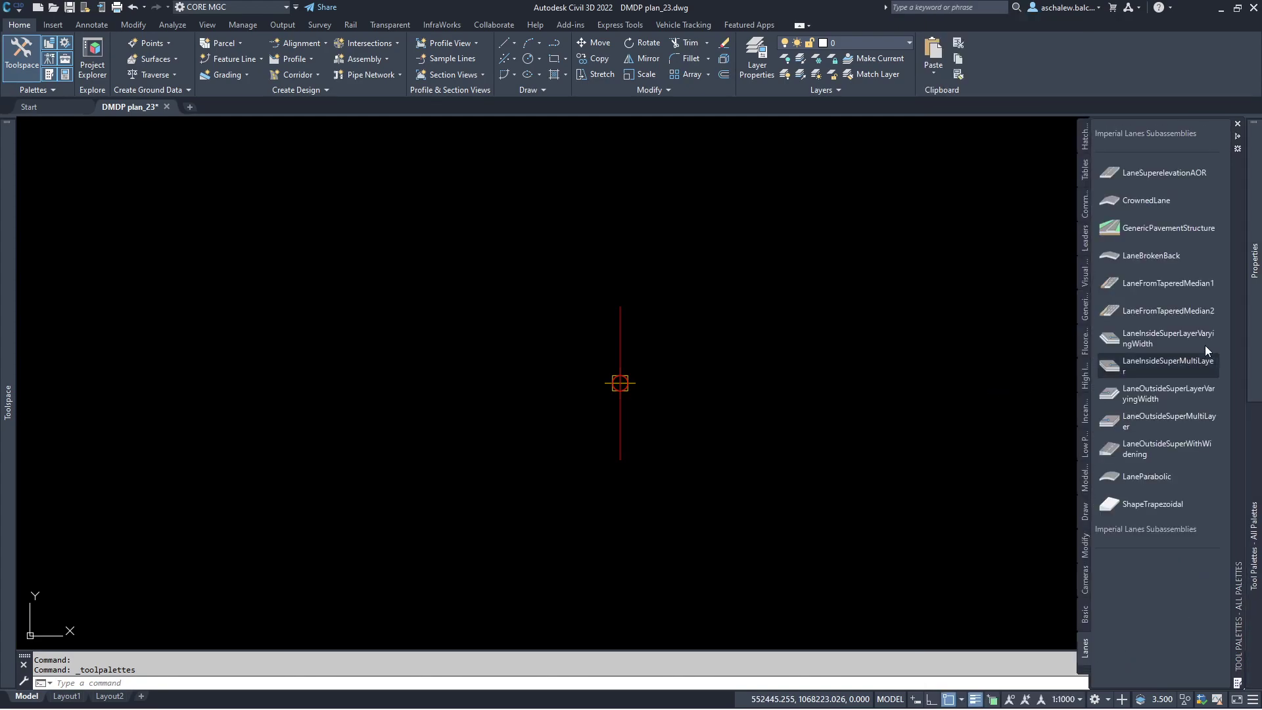
Attach a LaneFromTaperedMedian1 subassembly to the right side of the new assembly and name it RT LANE.
left_click(1146, 286)
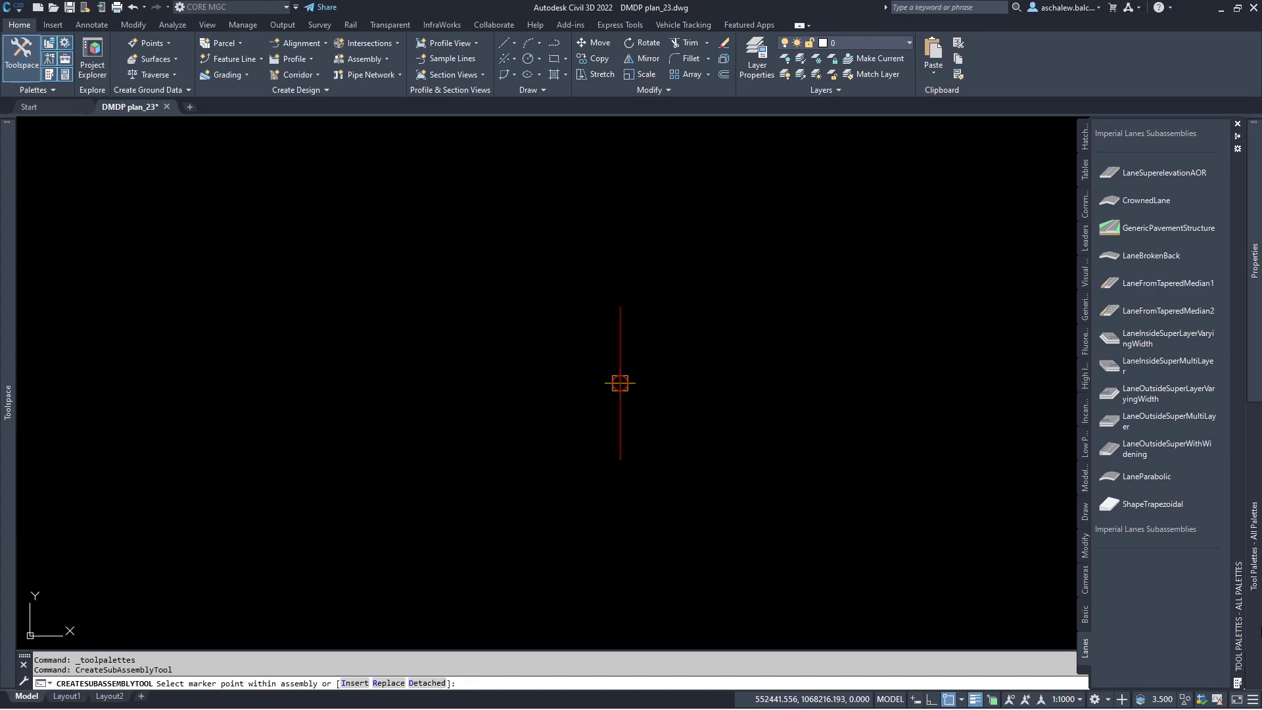
mouse_move(1253, 368)
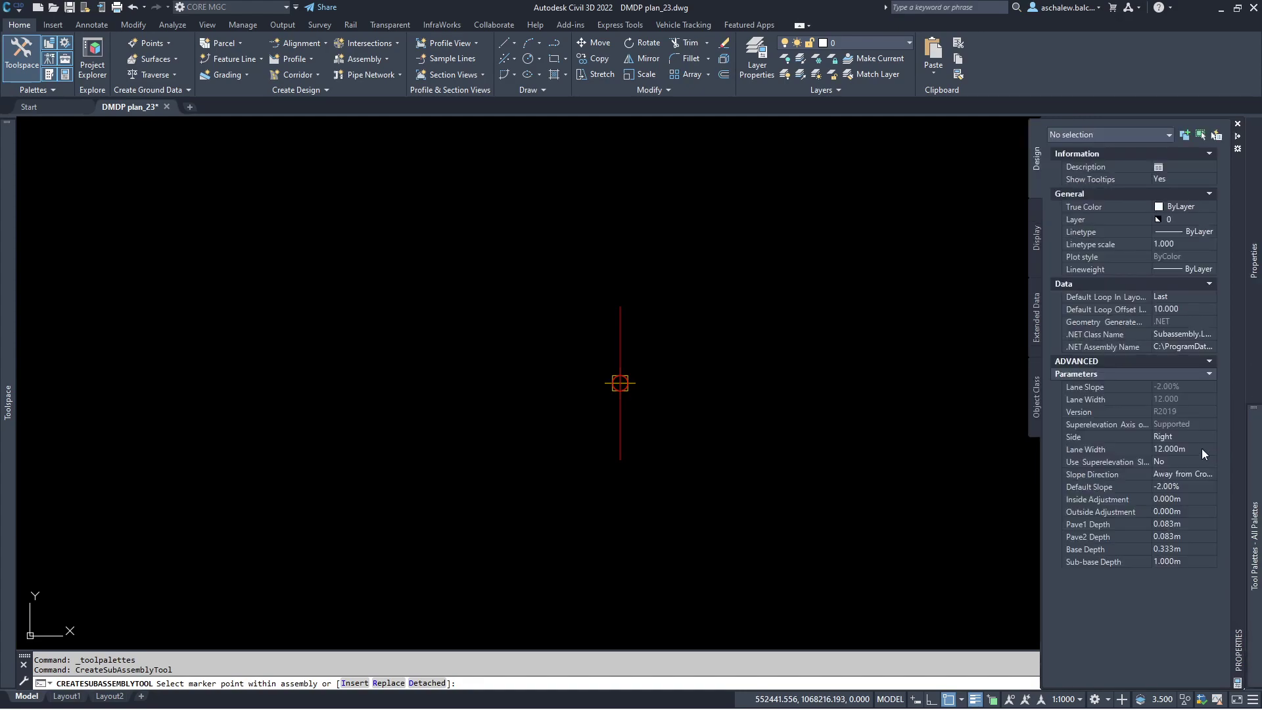
scroll(644, 372, "up", 5)
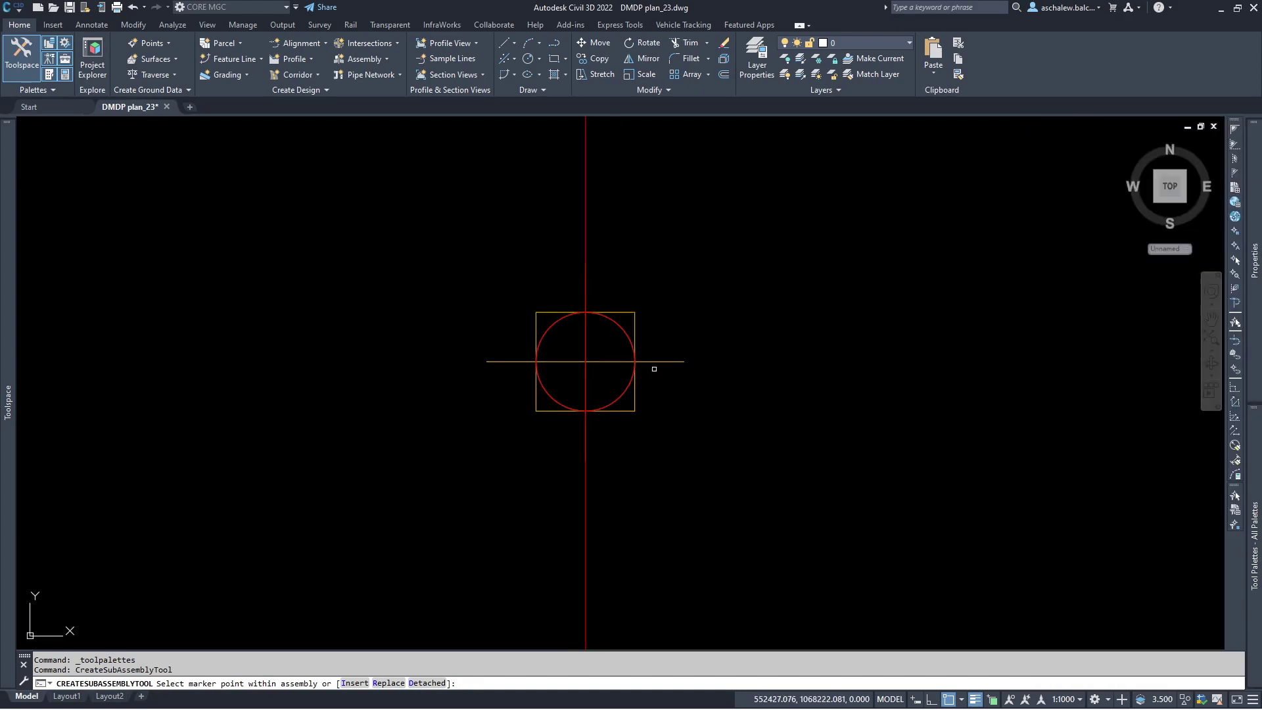
left_click(655, 360)
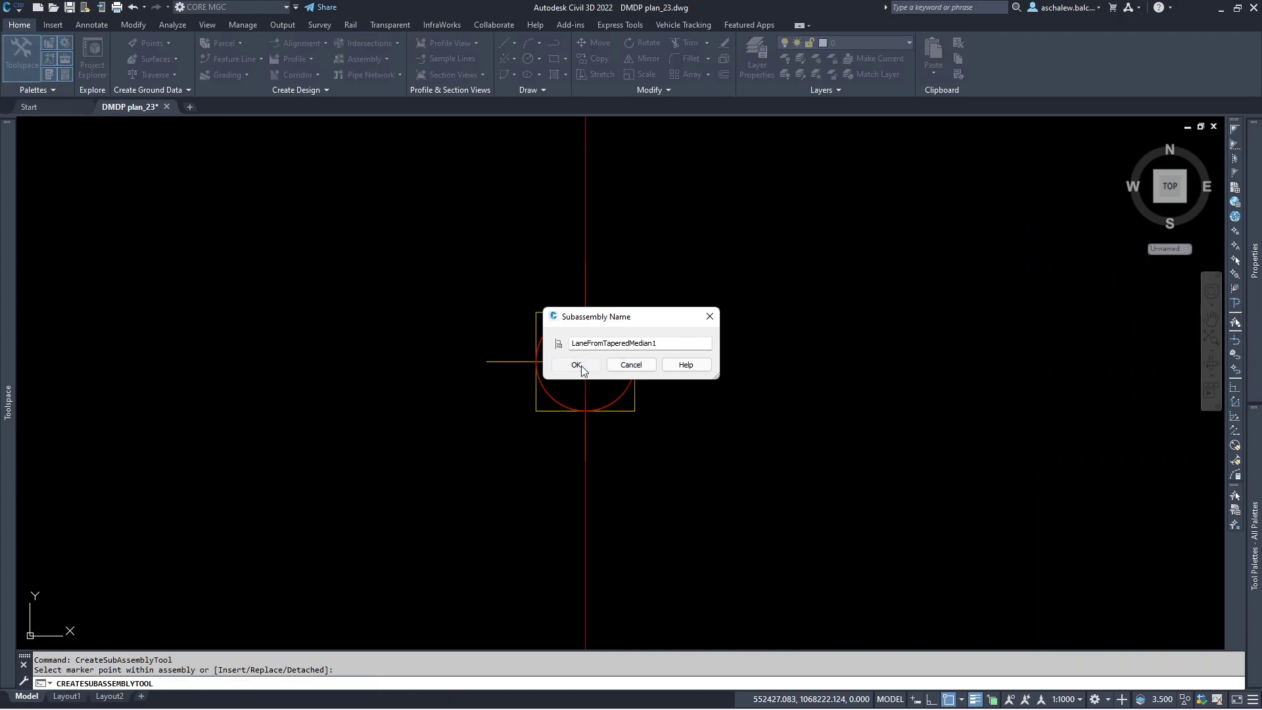
double_click(644, 343)
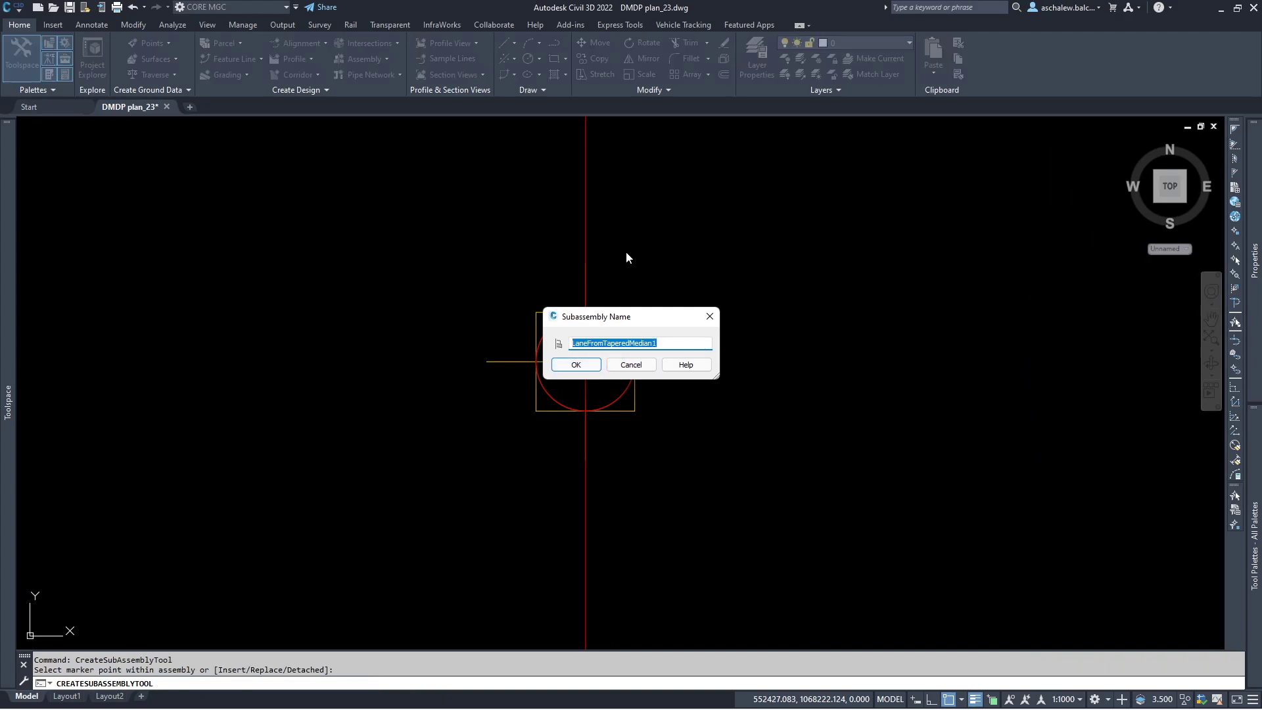
type("RT LANE")
left_click(575, 364)
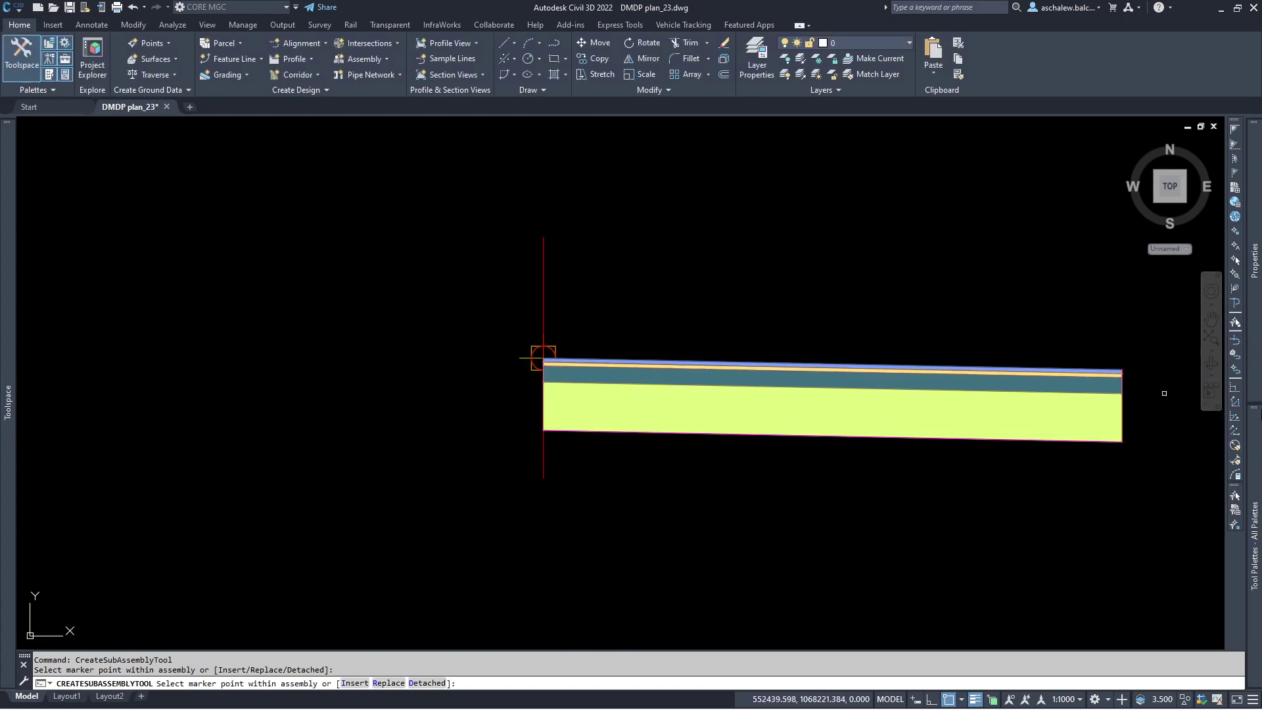
Set the subassembly's side to Left and attach a second LaneFromTaperedMedian1 to the assembly baseline.
mouse_move(1254, 260)
left_click(1195, 436)
left_click(1194, 436)
left_click(1178, 460)
left_click(534, 373)
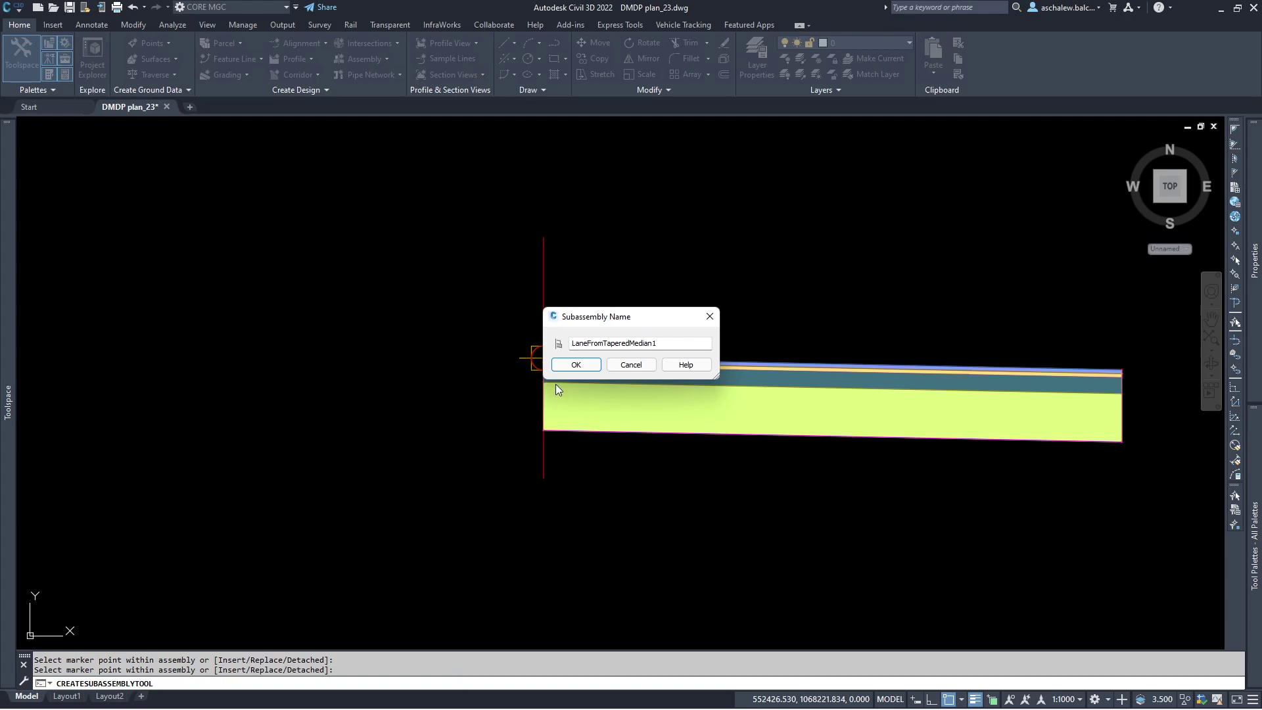
left_click(575, 364)
right_click(456, 334)
key("Escape")
Rename the left lane subassembly as LT LANE.
left_click(431, 368)
mouse_move(1253, 260)
left_click(1192, 166)
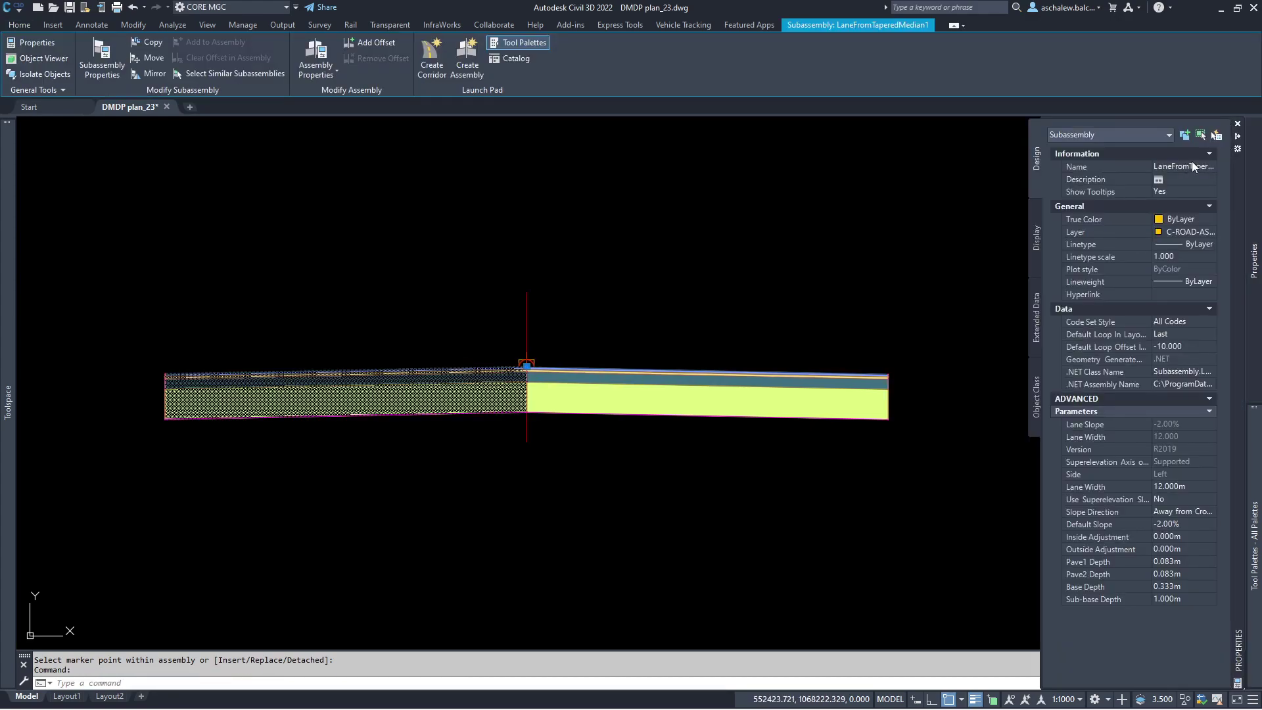
type("LT LANE")
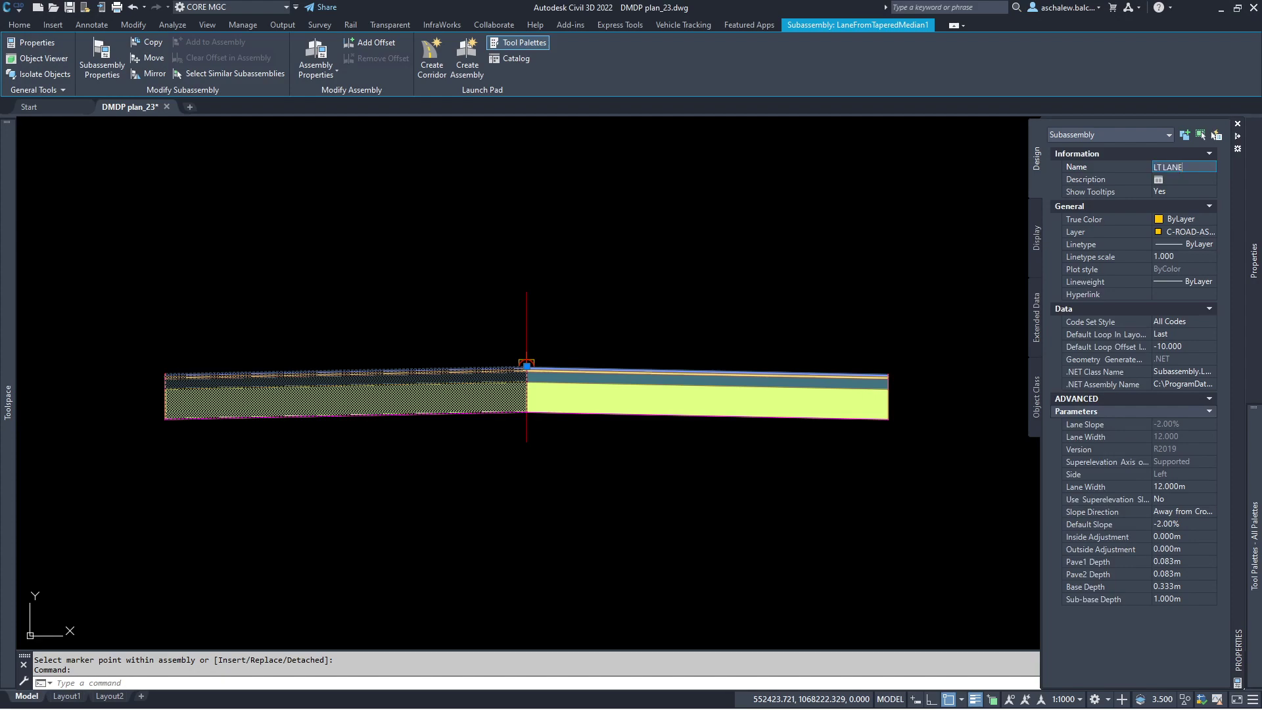
key("Return")
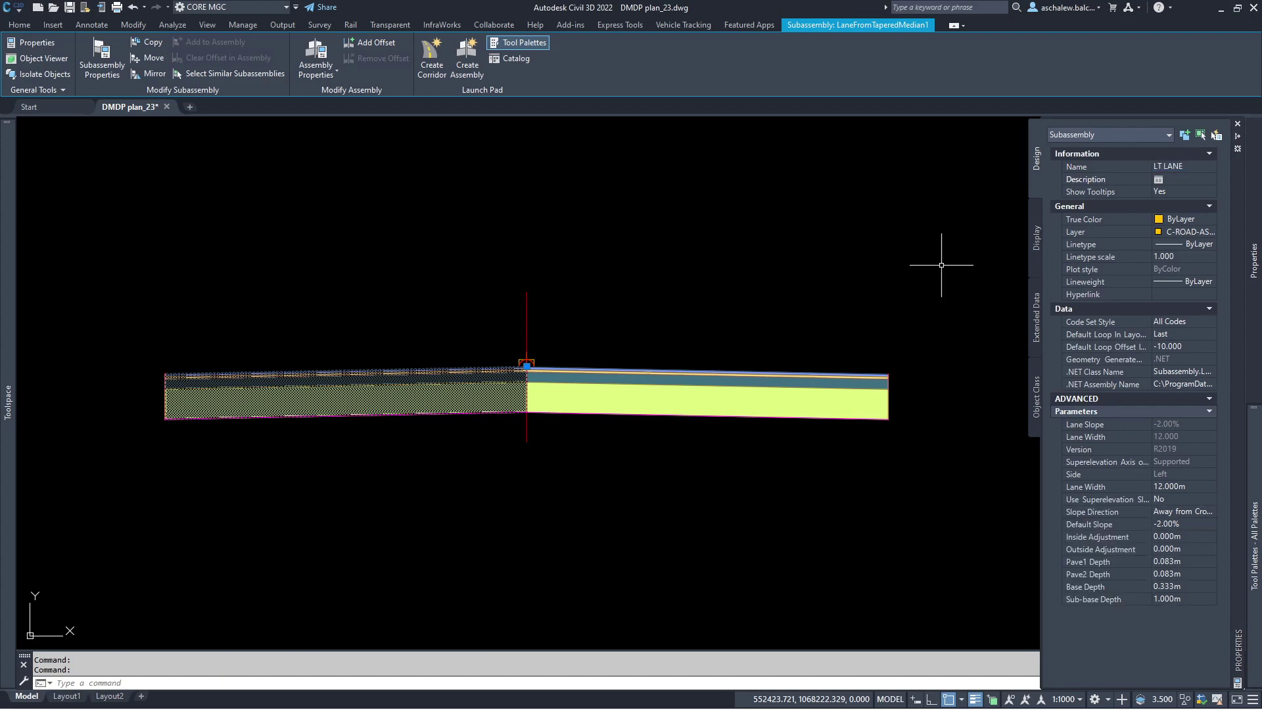
Select the left and right lane subassemblies together and review their shared lane width parameter and the assembly's crown.
key("Escape")
left_click(459, 426)
left_click(432, 411)
left_click(650, 400)
left_click(613, 414)
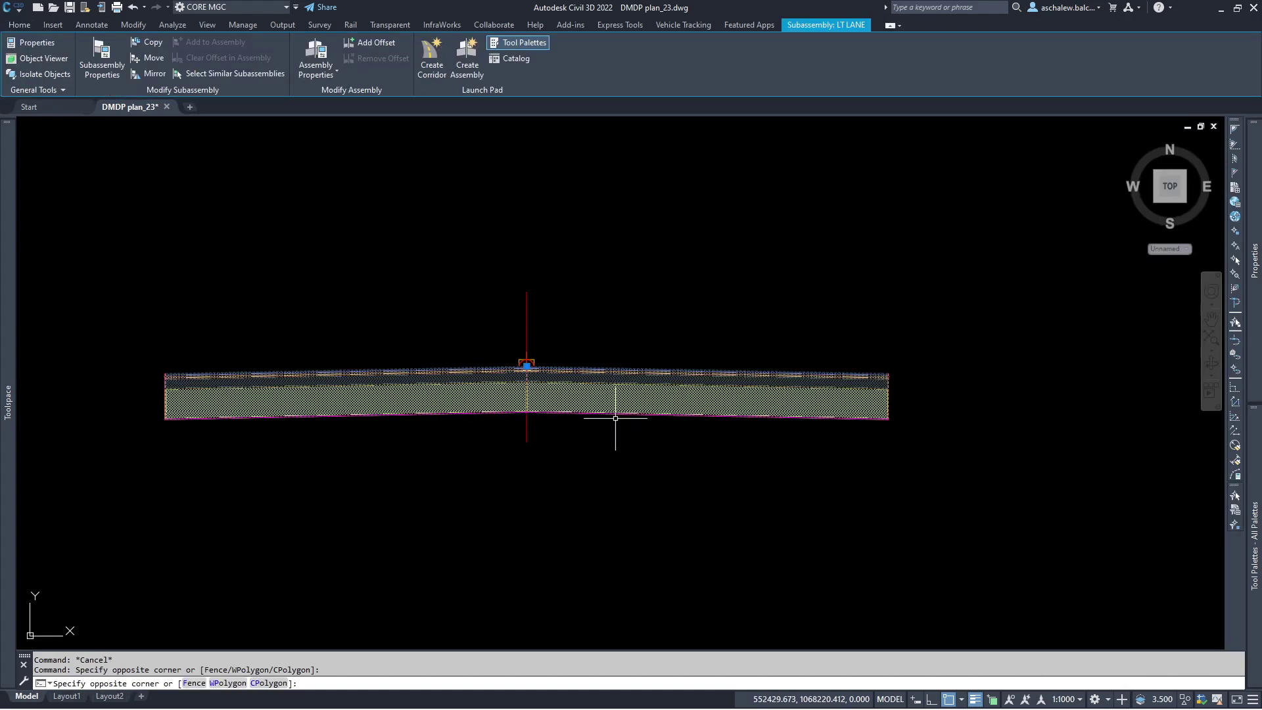
mouse_move(1234, 529)
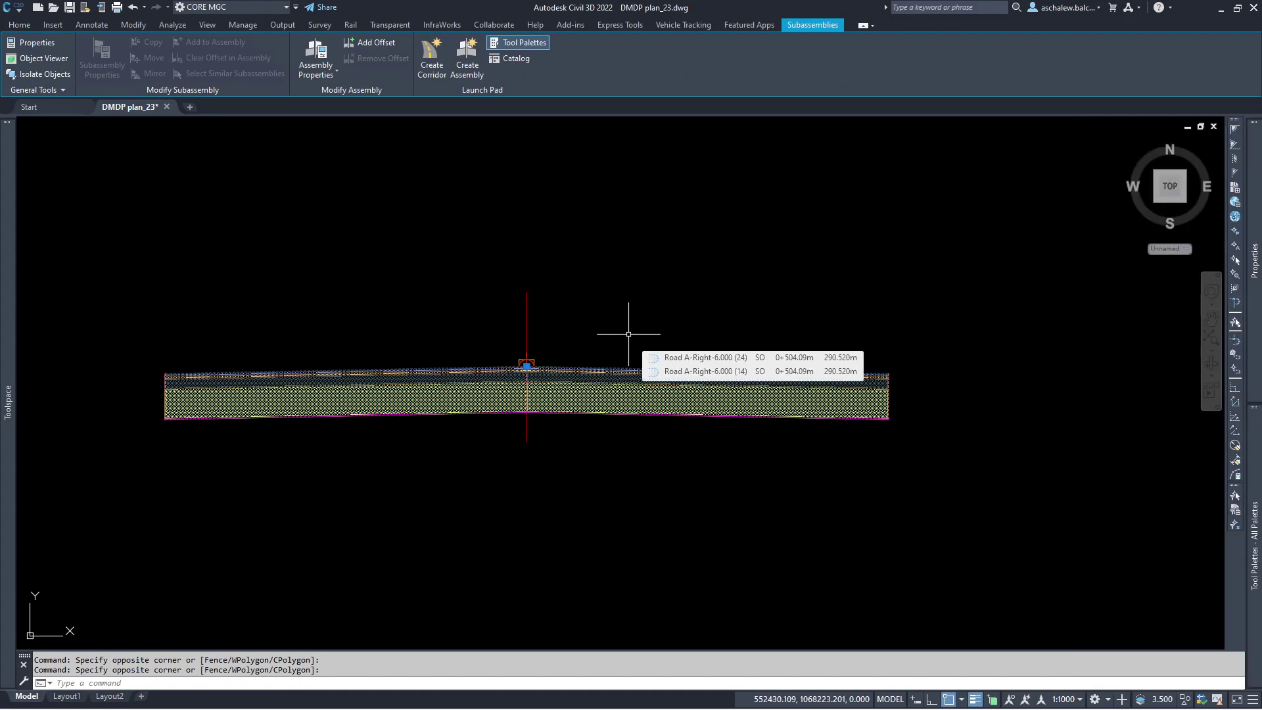
key("Escape")
left_click(570, 407)
left_click(569, 423)
left_click(426, 415)
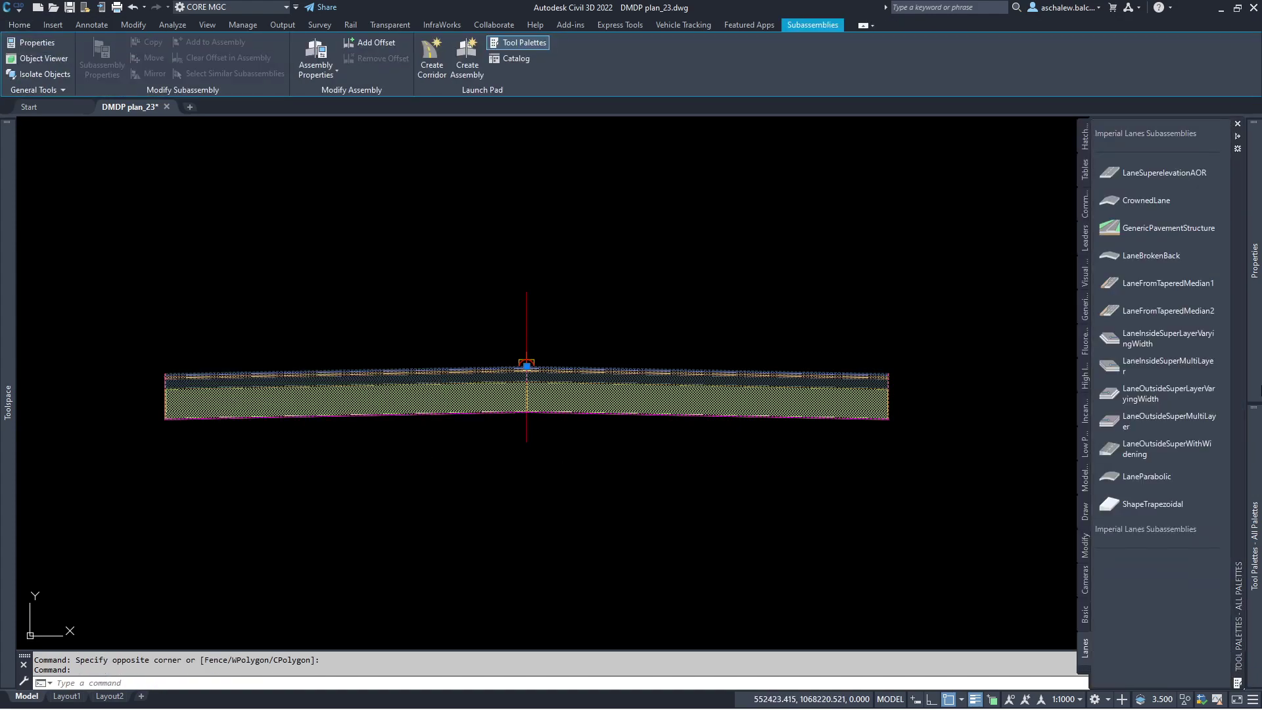
mouse_move(1256, 377)
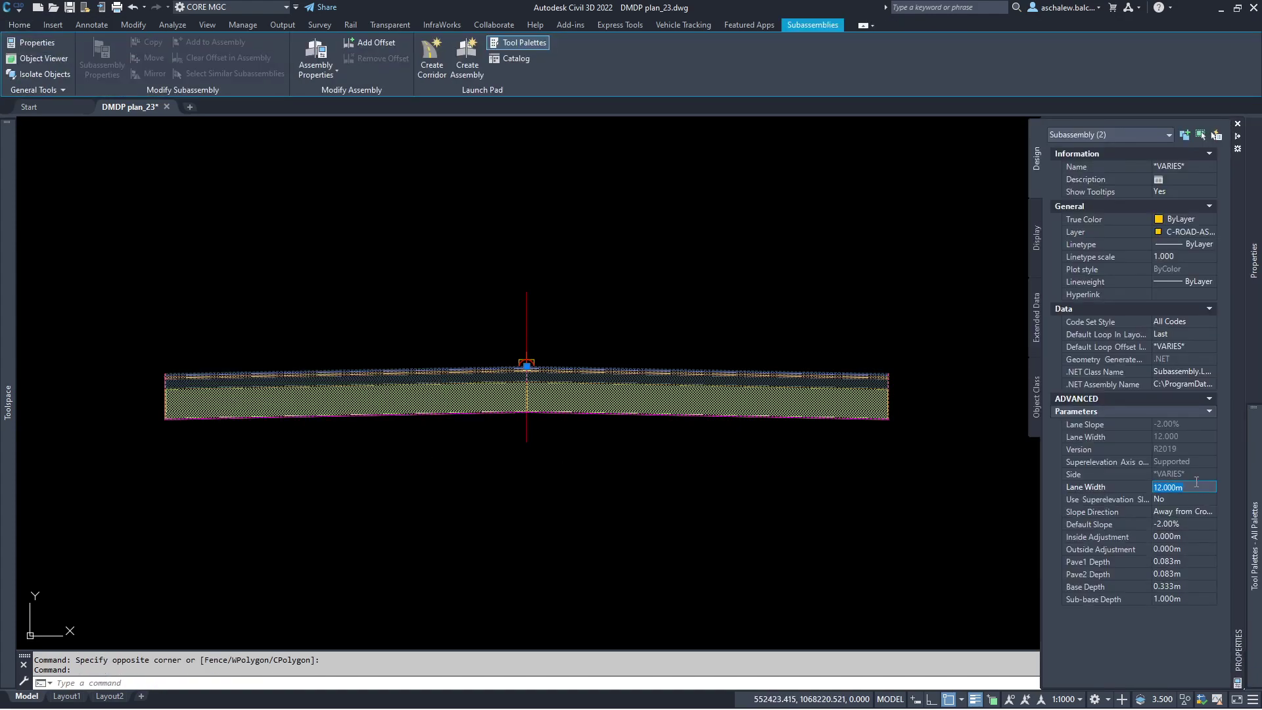
key("Escape")
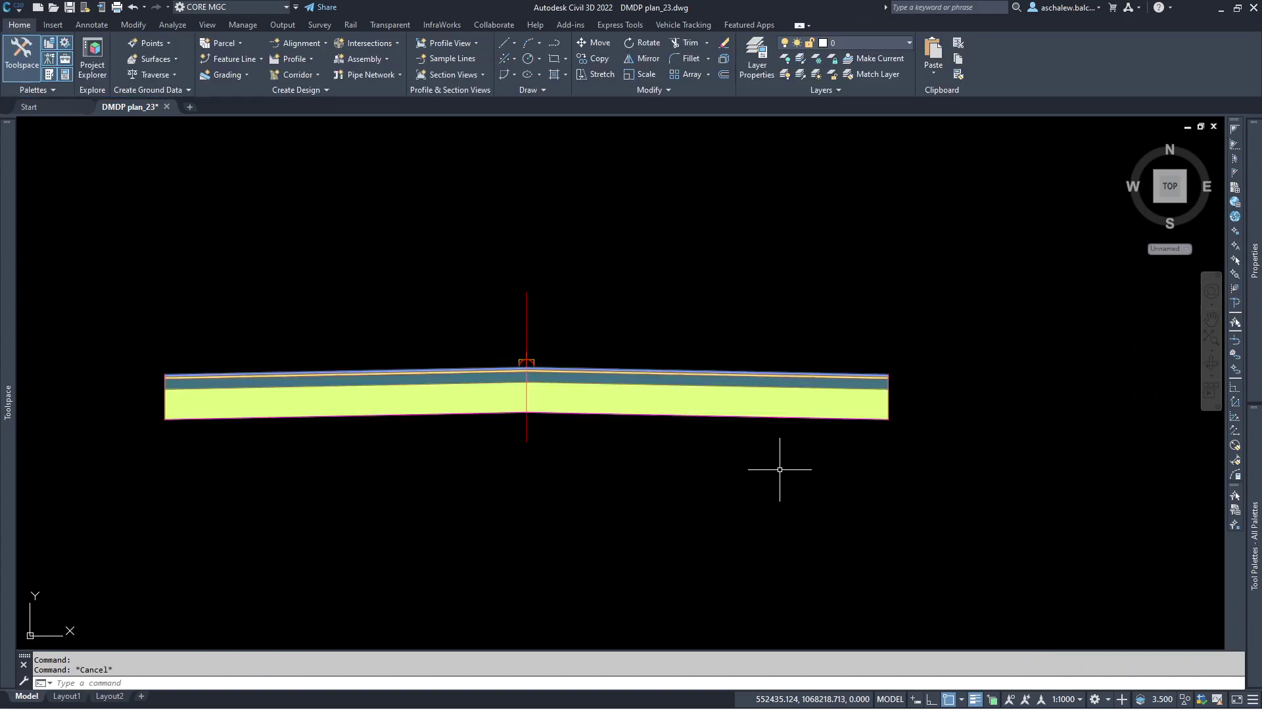
scroll(698, 406, "down", 4)
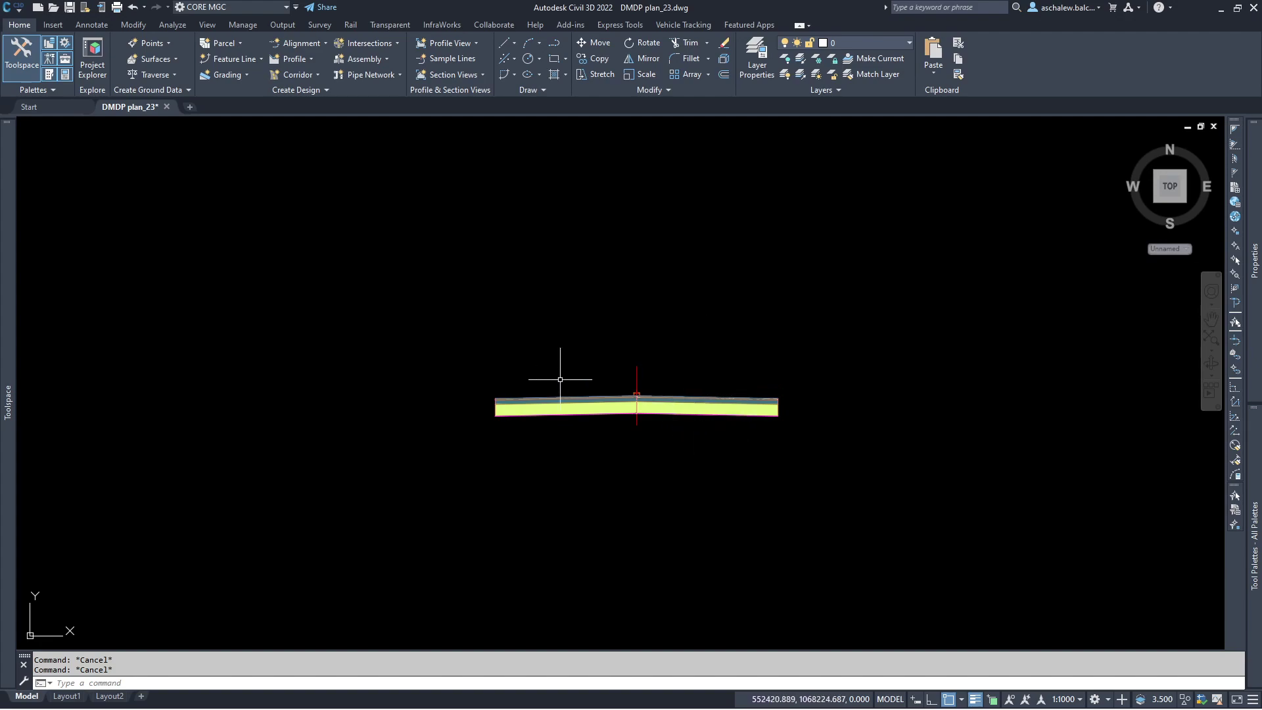
scroll(662, 407, "up", 6)
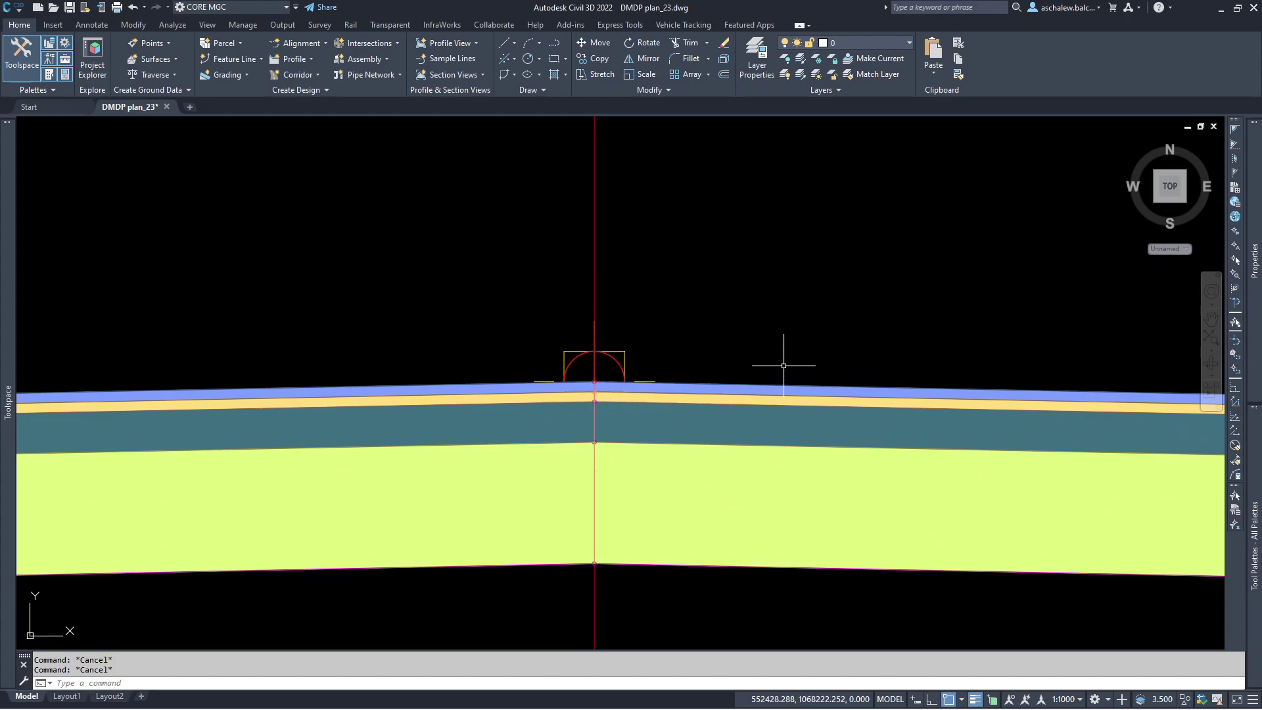
Start a corridor named ENTRANCE ROAD using the Entrance road alignment and the Entrance road-FG profile.
scroll(665, 319, "down", 6)
scroll(797, 294, "down", 8)
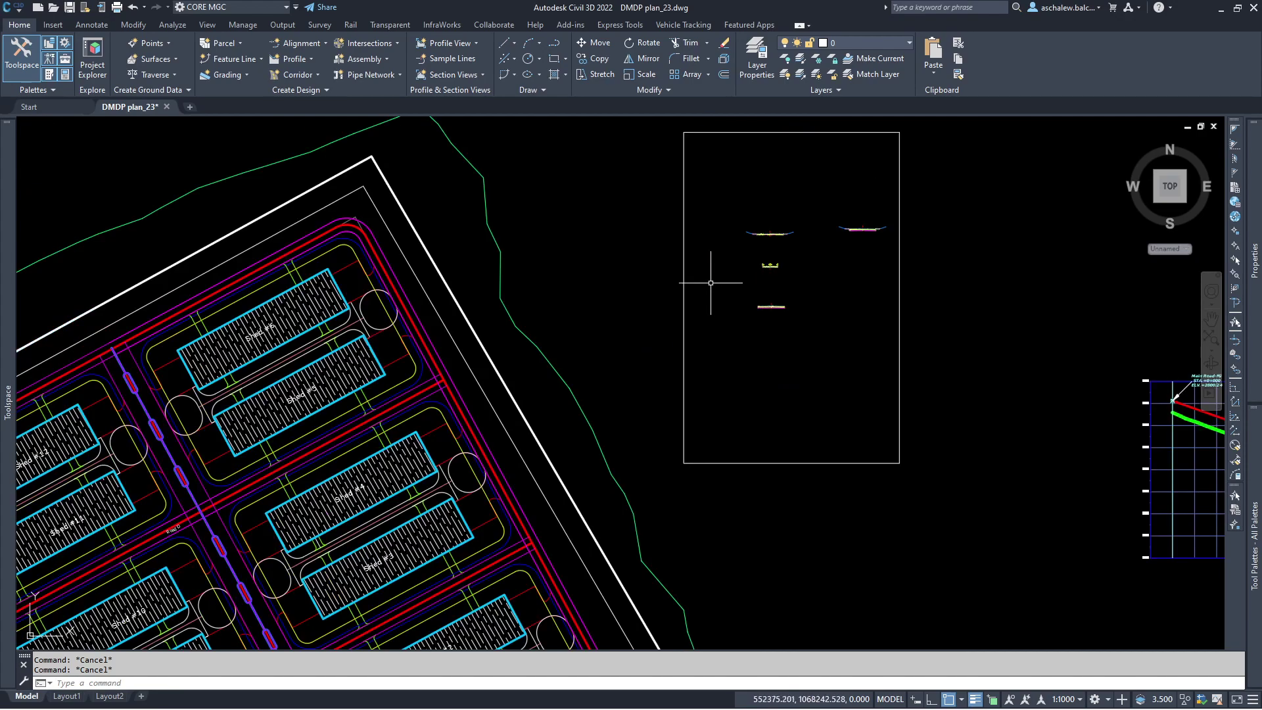
scroll(516, 403, "up", 5)
scroll(516, 403, "down", 6)
scroll(490, 259, "up", 10)
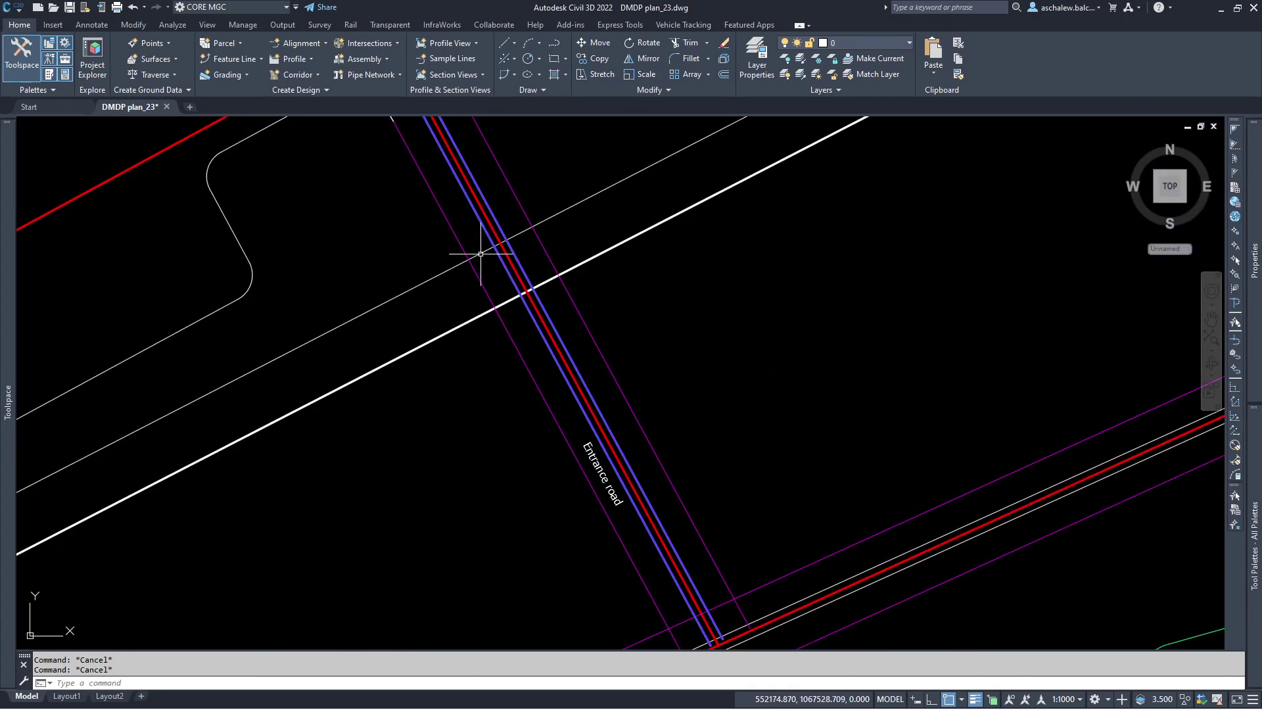
left_click(526, 92)
left_click(294, 74)
left_click(626, 154)
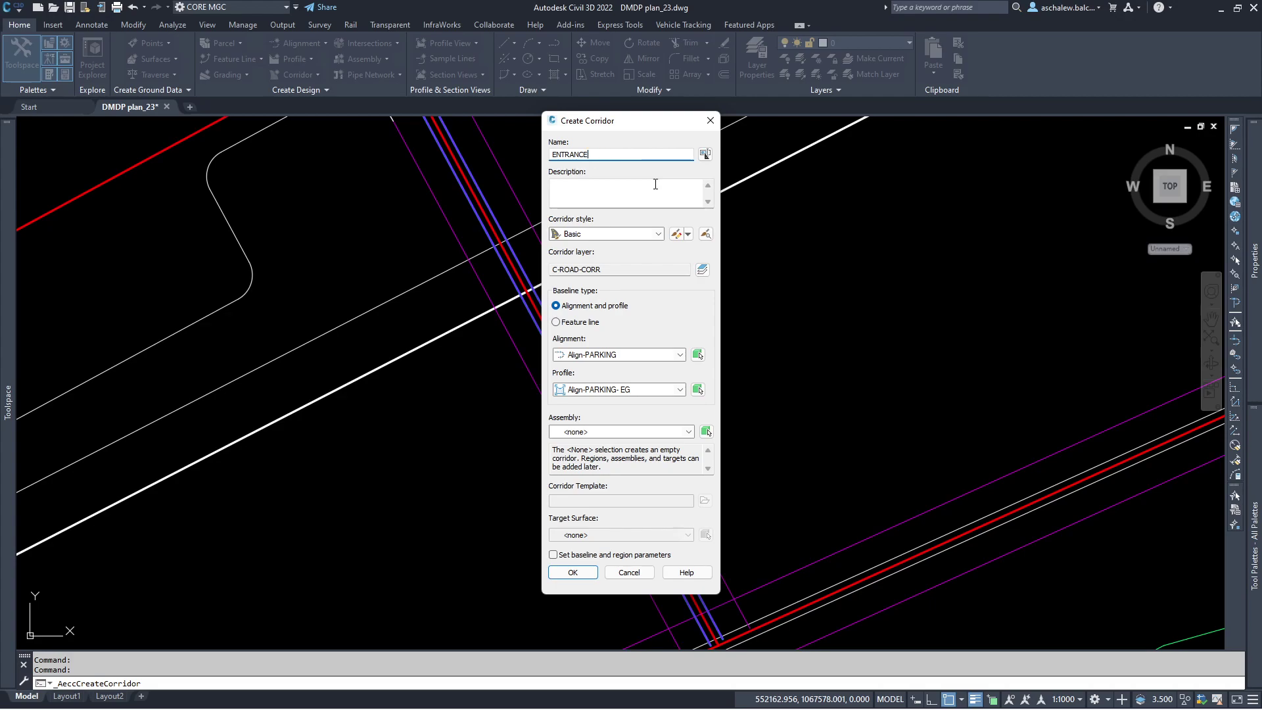
type("ROAD")
left_click(613, 357)
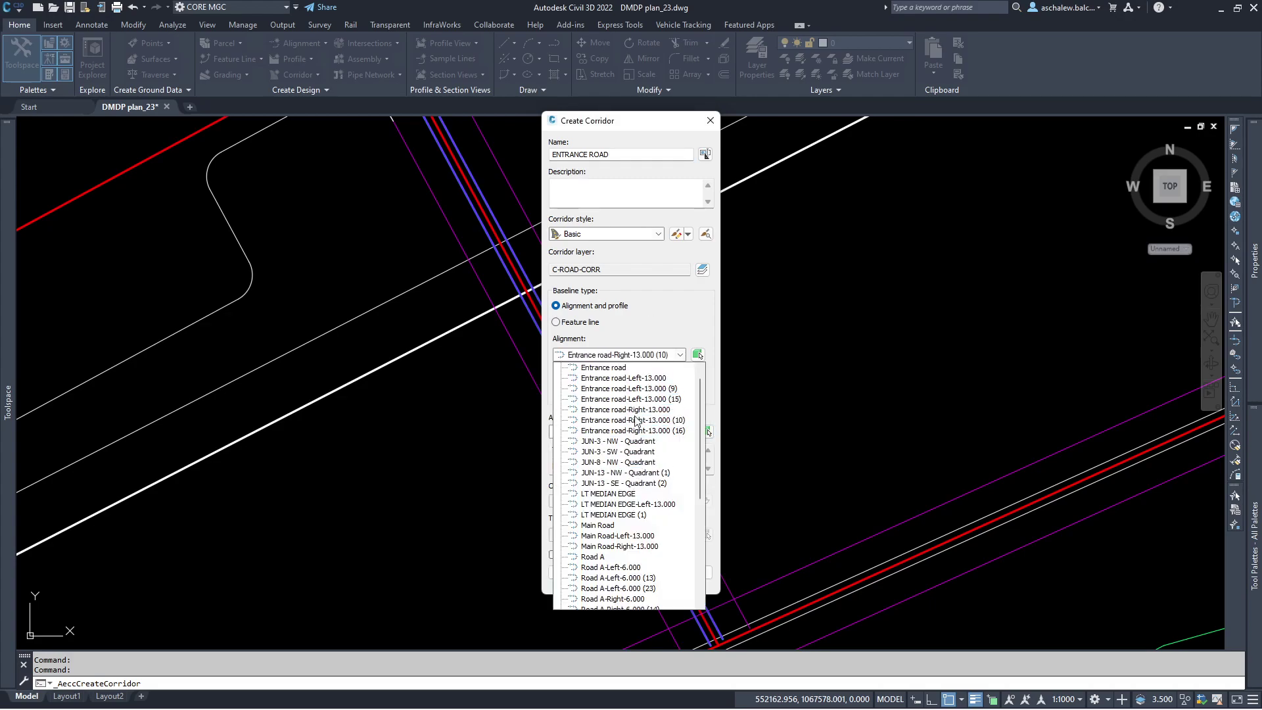
left_click(603, 367)
left_click(635, 390)
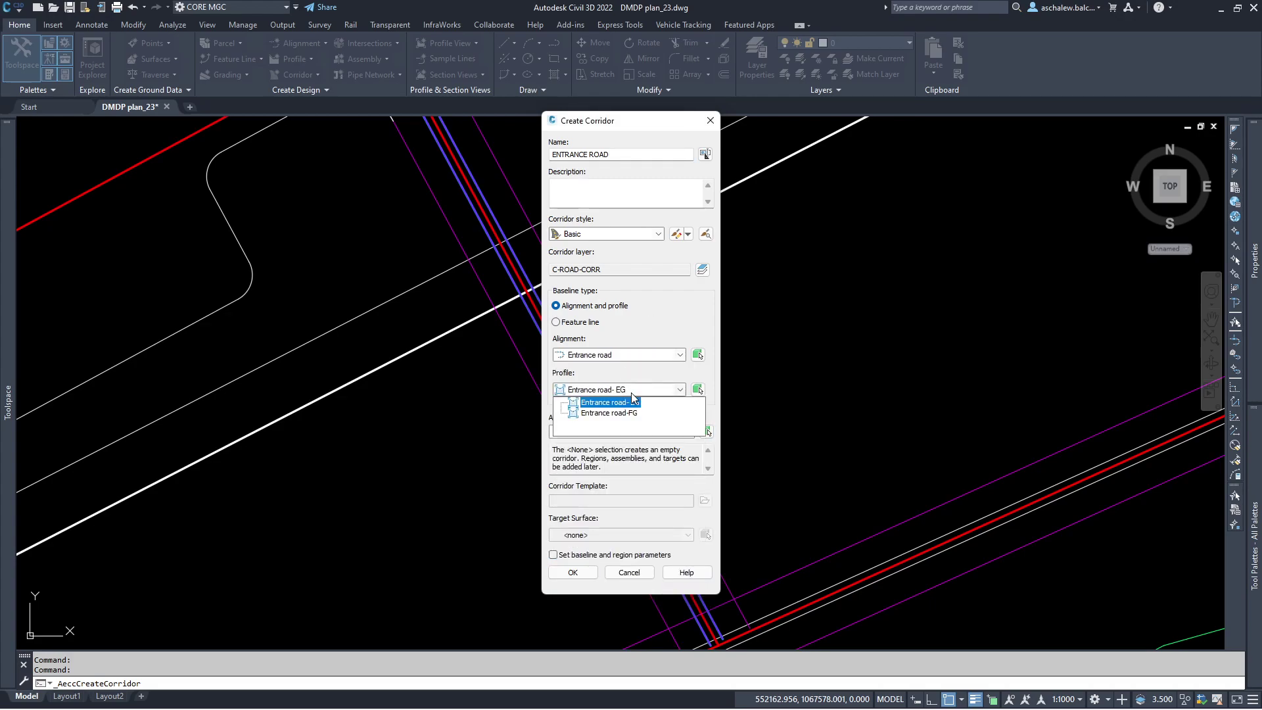
left_click(619, 414)
Assign the Main Entrance assembly to the corridor by picking it in the drawing, and accept the corridor settings.
left_click(632, 432)
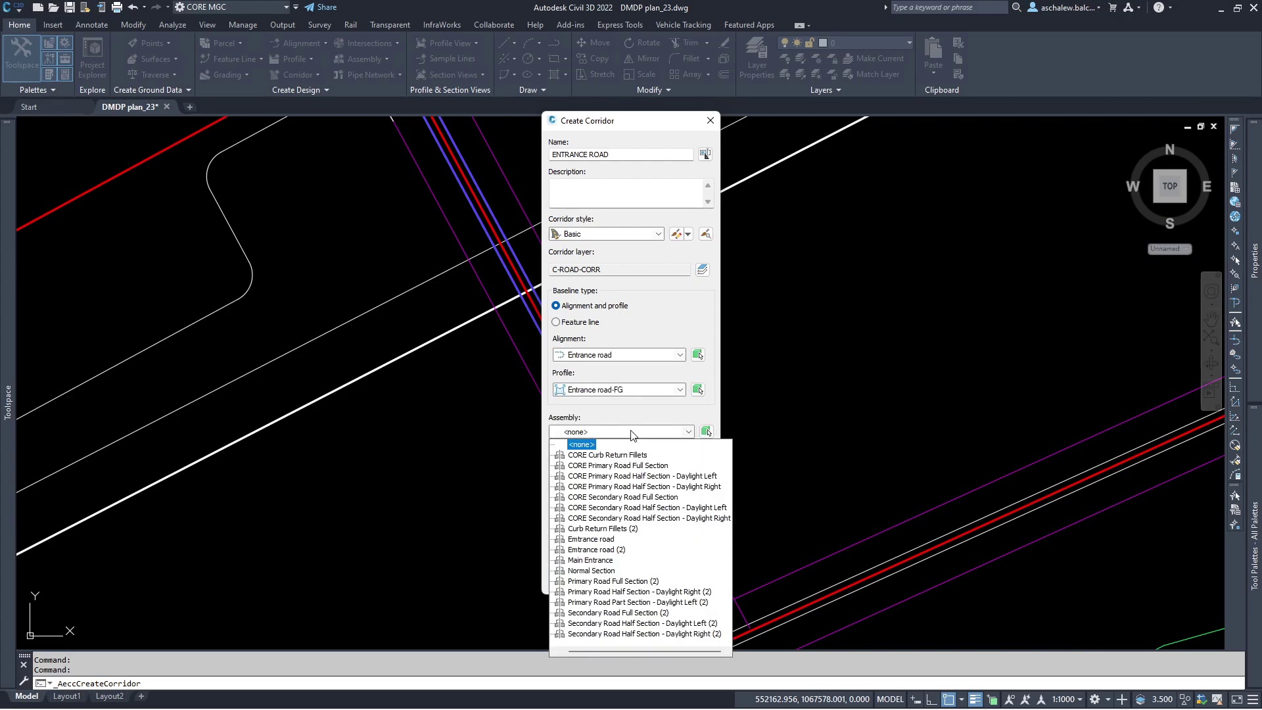
left_click(707, 431)
scroll(727, 422, "down", 6)
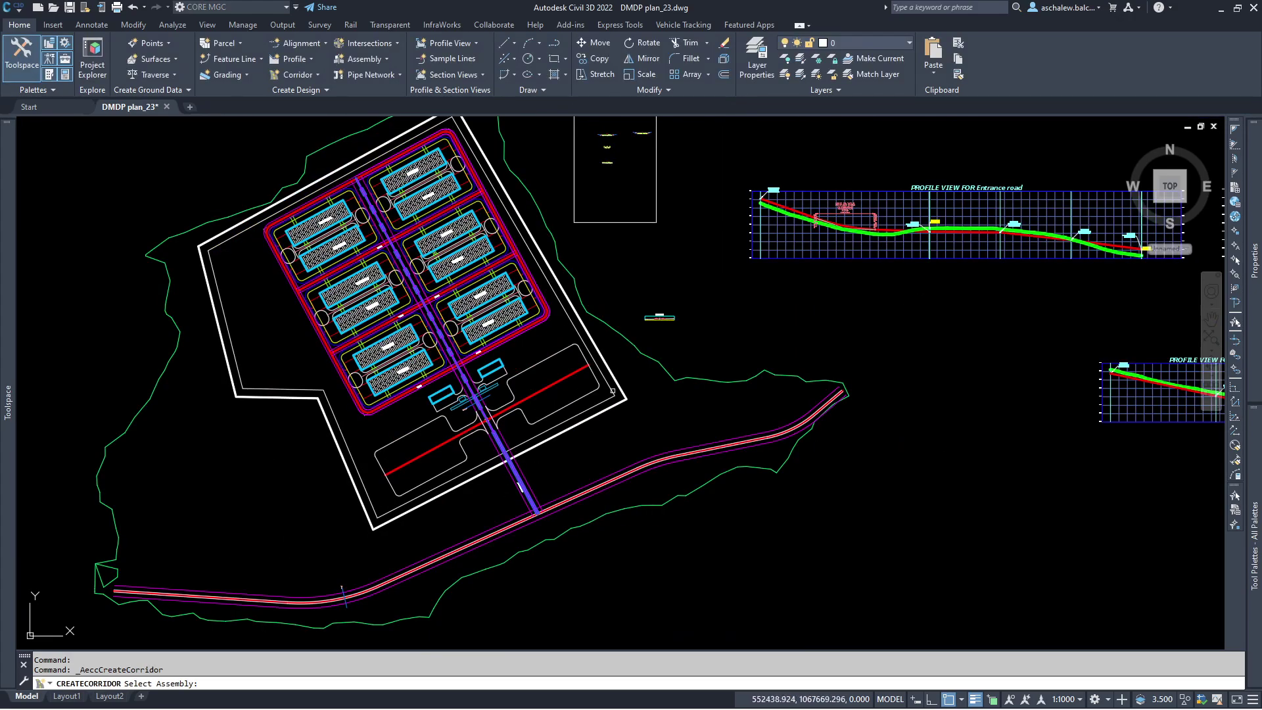
scroll(615, 269, "up", 10)
scroll(615, 269, "up", 4)
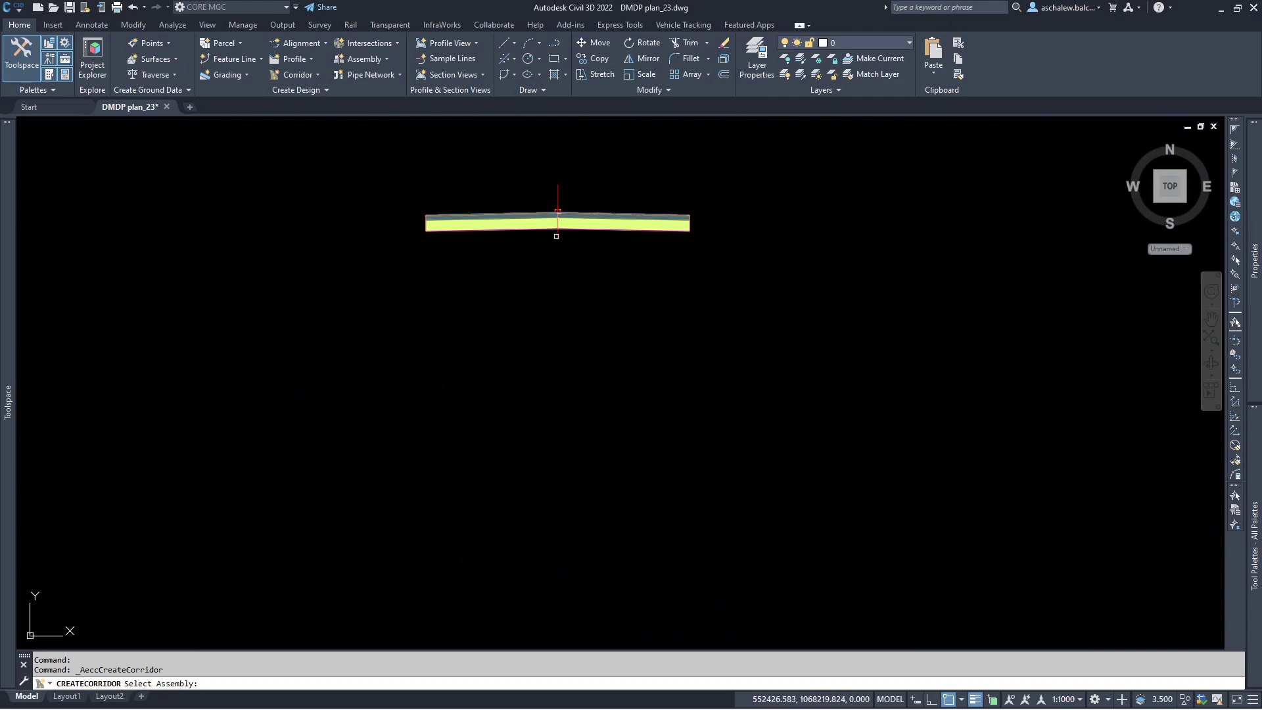
left_click(556, 222)
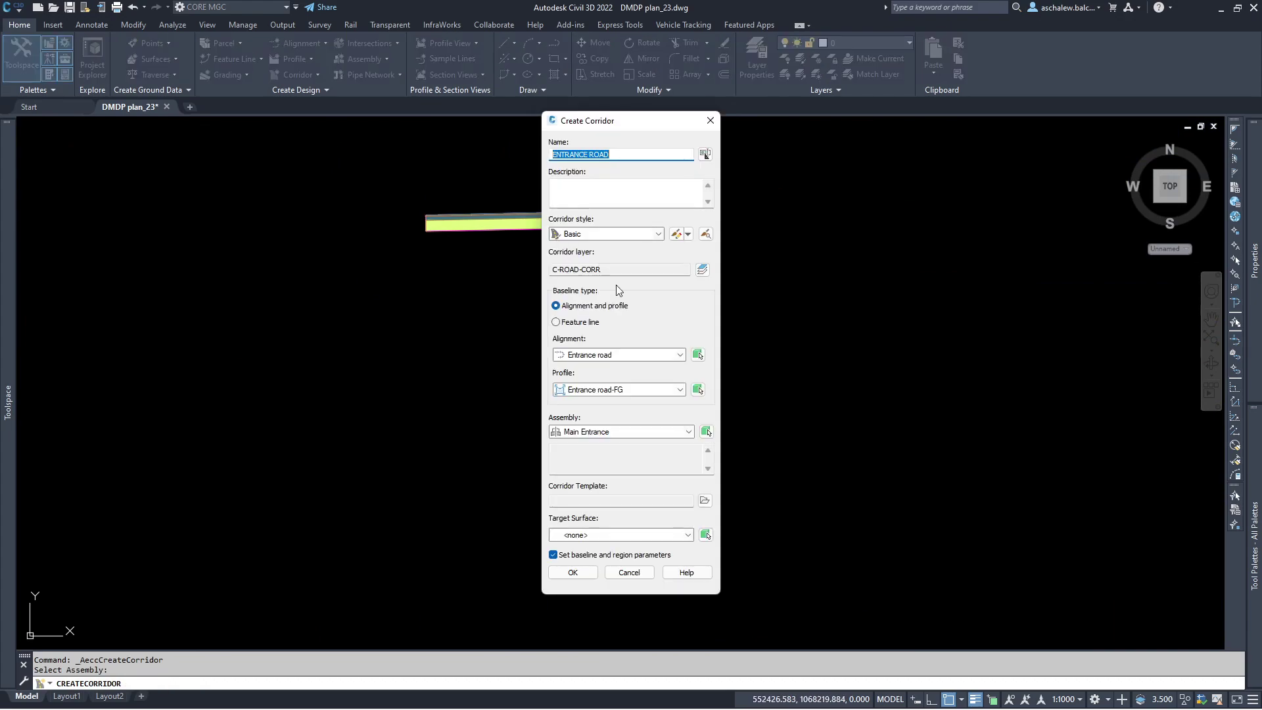
left_click(573, 573)
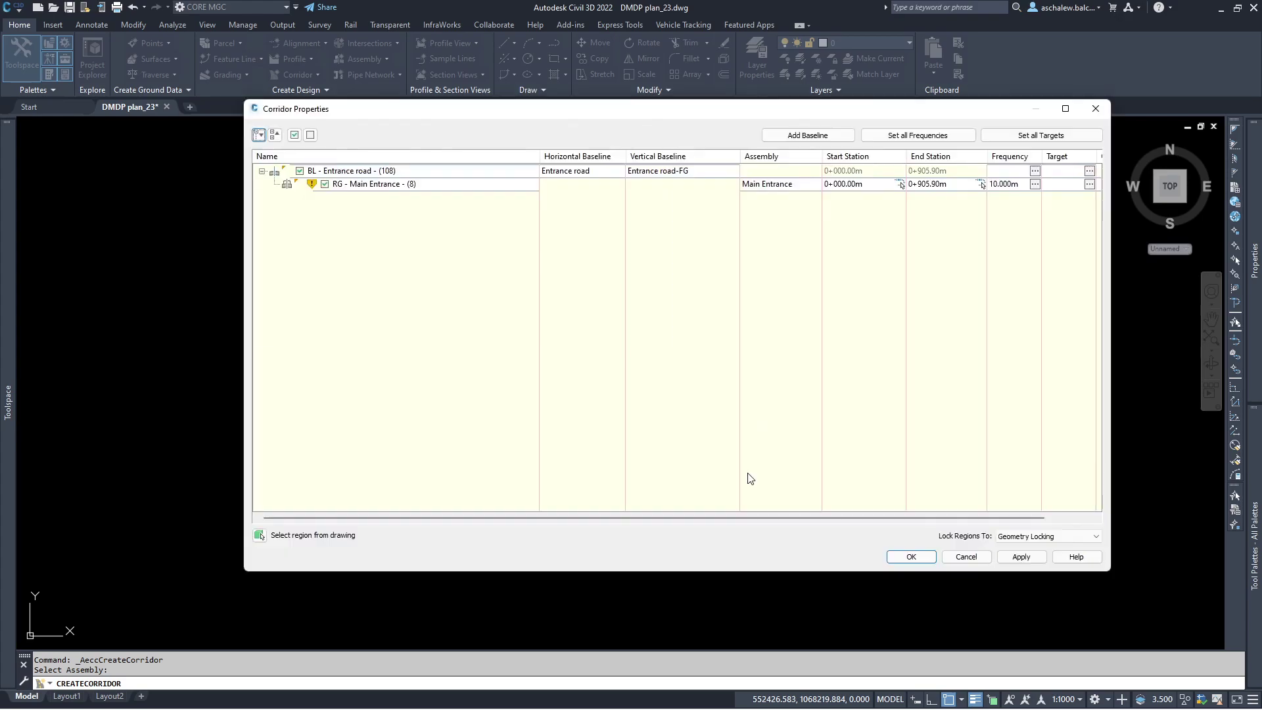
Bring up target mapping for the whole corridor and set the LT LANE width target to Entrance road-Left-13.000.
left_click(1006, 185)
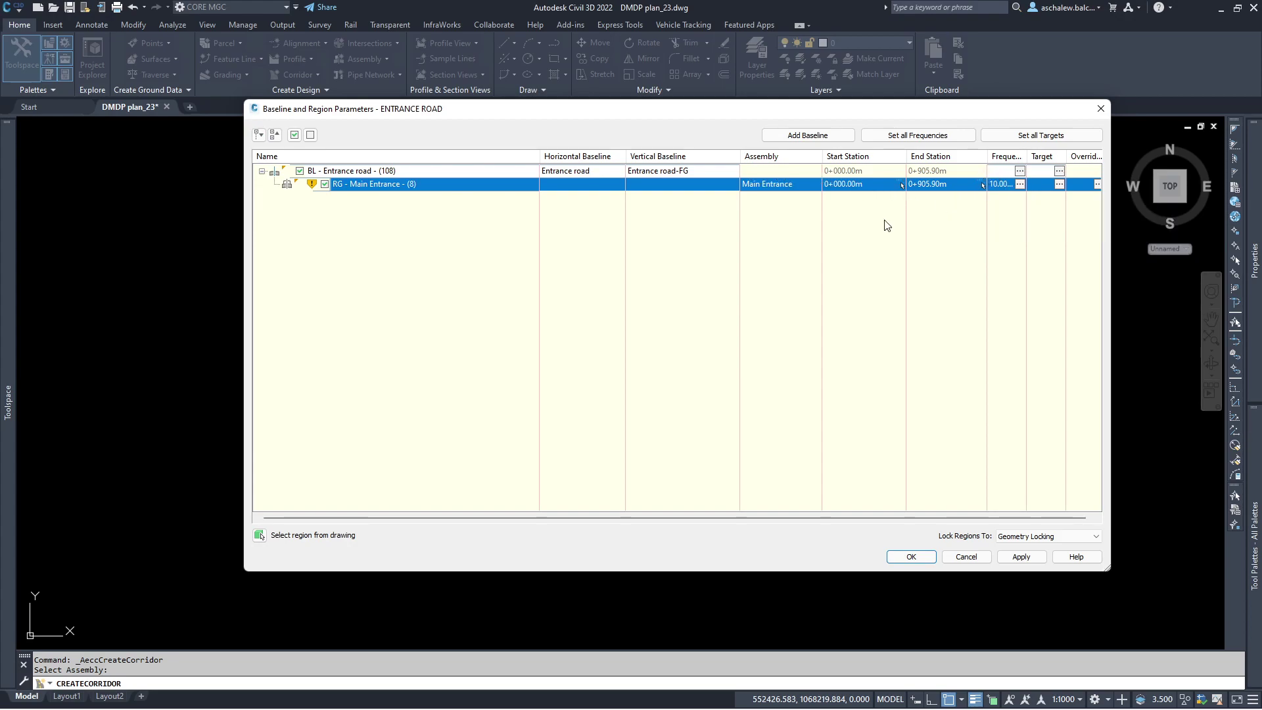
left_click(1024, 138)
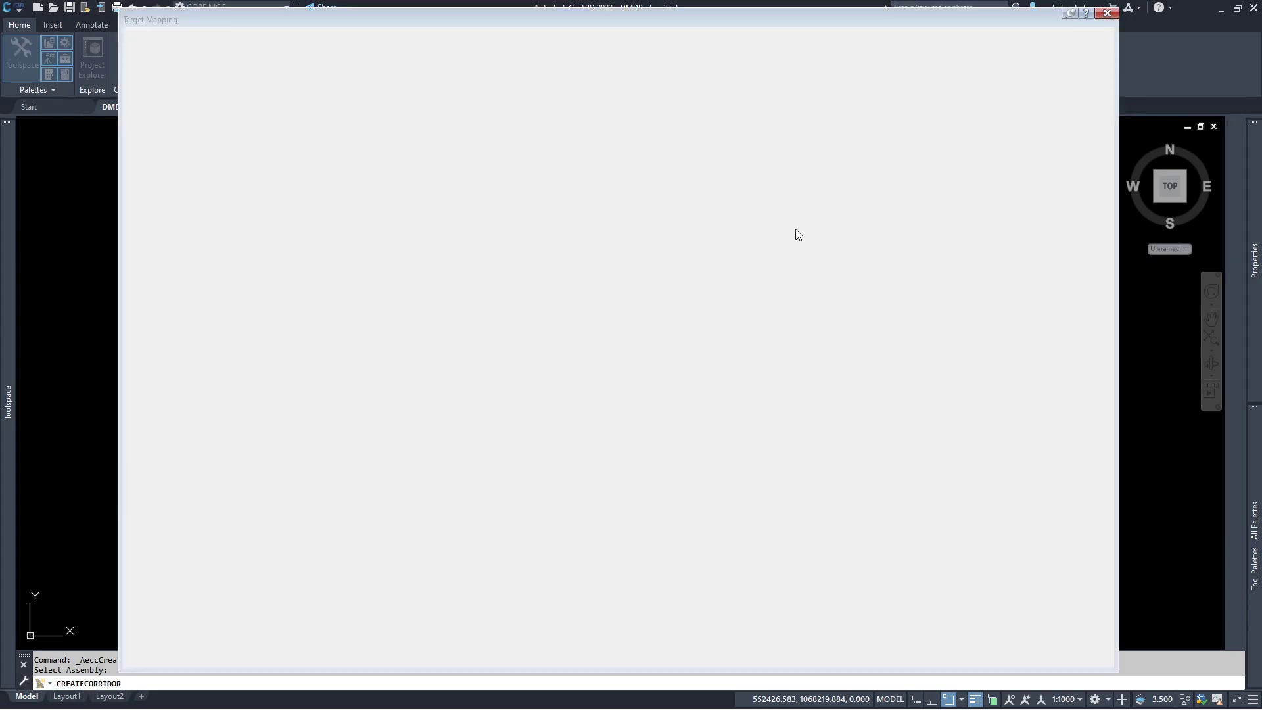
left_click(195, 111)
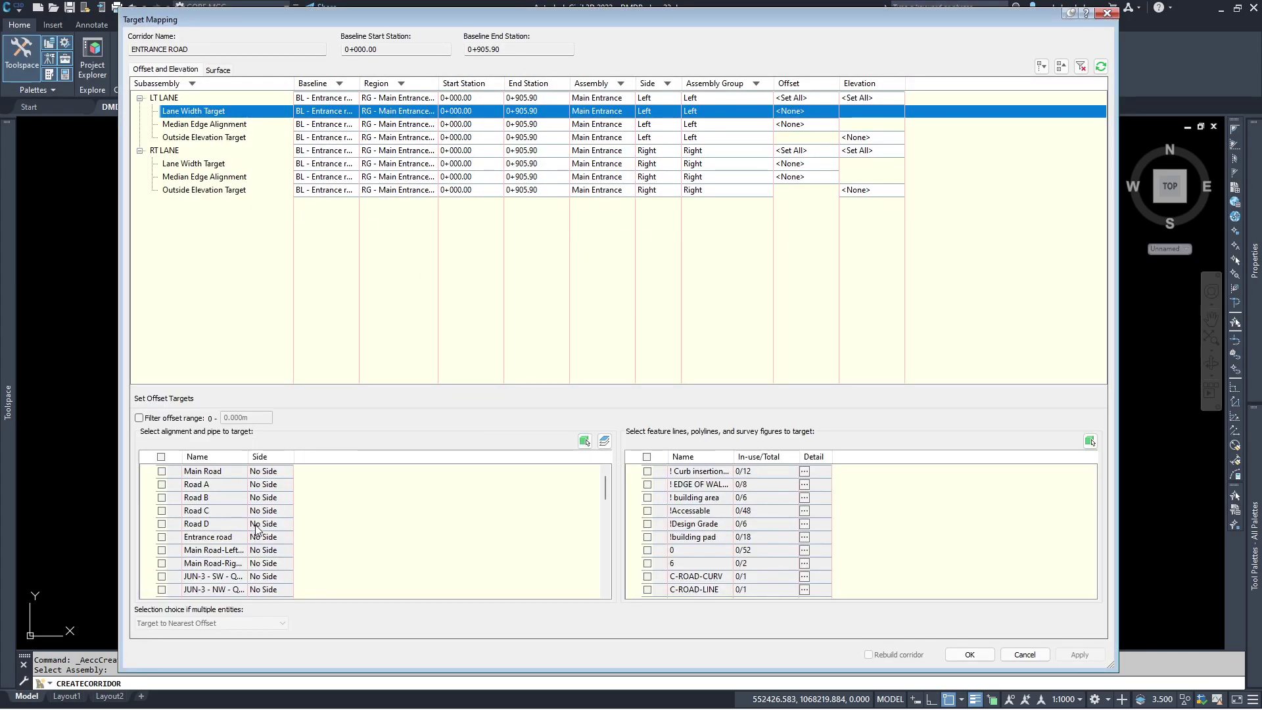
left_click_drag(247, 455, 358, 485)
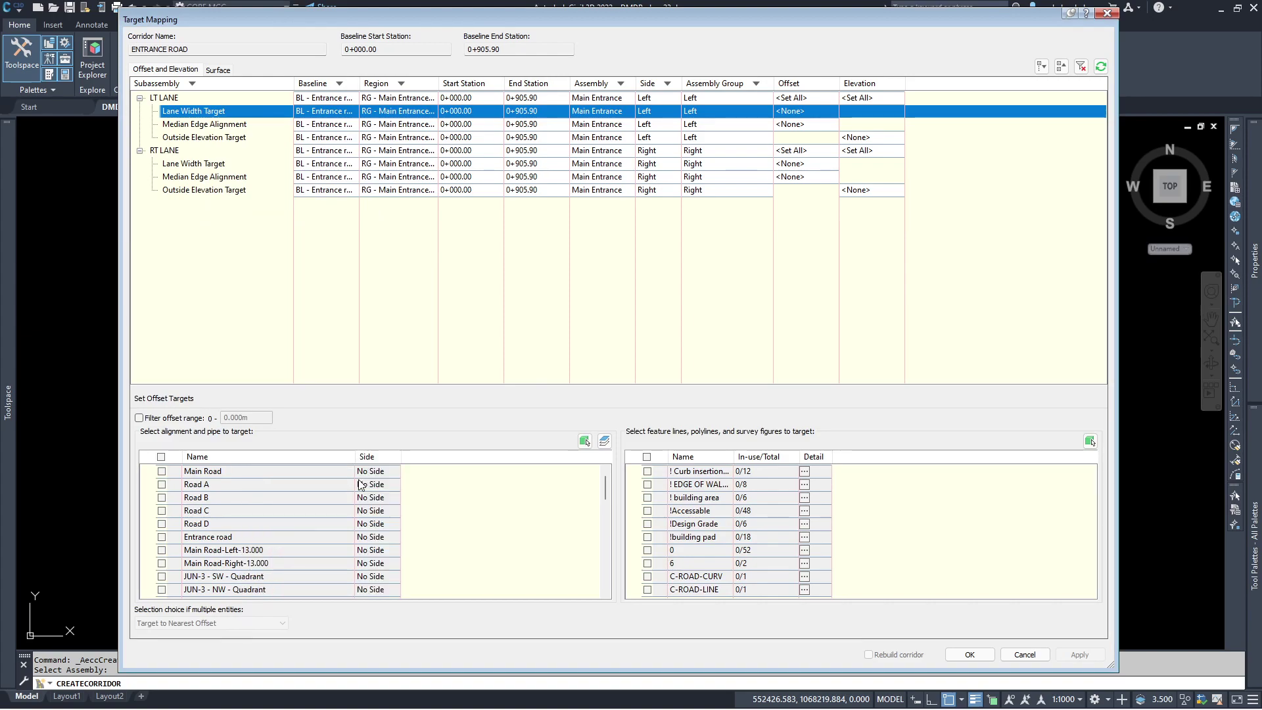
scroll(297, 529, "down", 2)
scroll(209, 490, "down", 1)
left_click(198, 512)
left_click(161, 511)
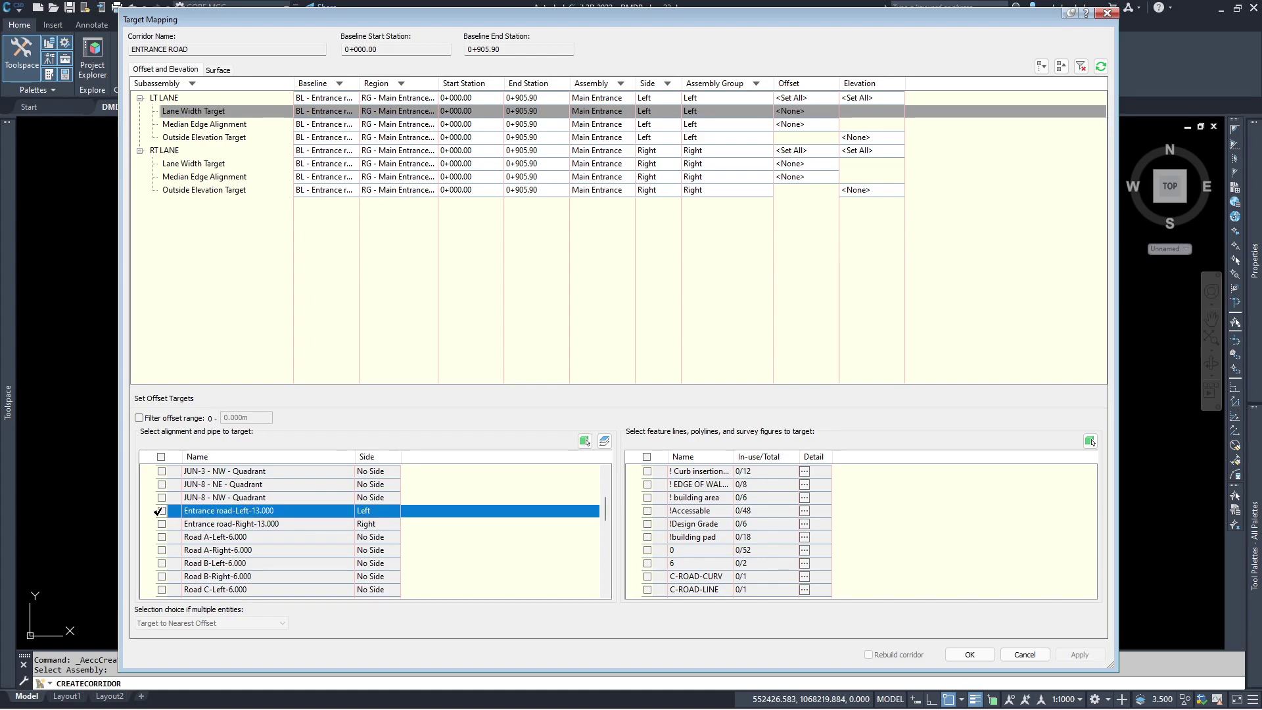
Set the LT LANE median edge alignment target to LT MEDIAN EDGE (1).
left_click(220, 125)
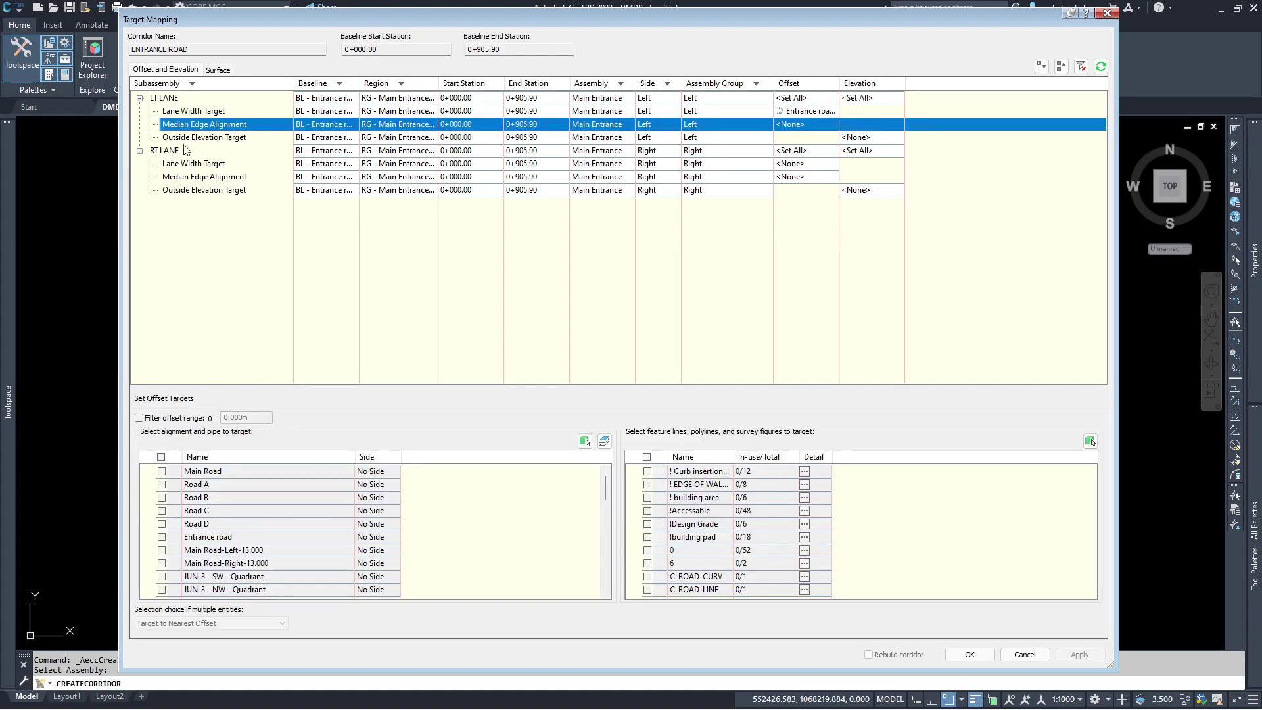
scroll(205, 515, "down", 7)
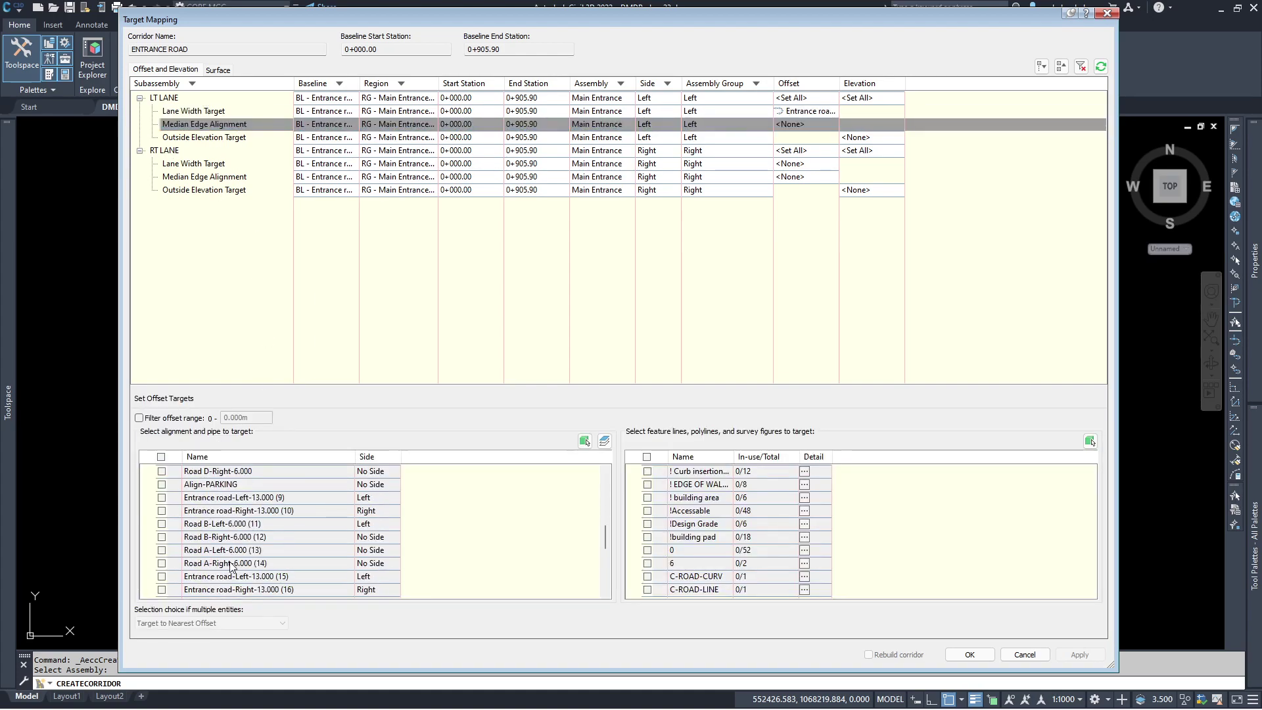
scroll(220, 567, "up", 1)
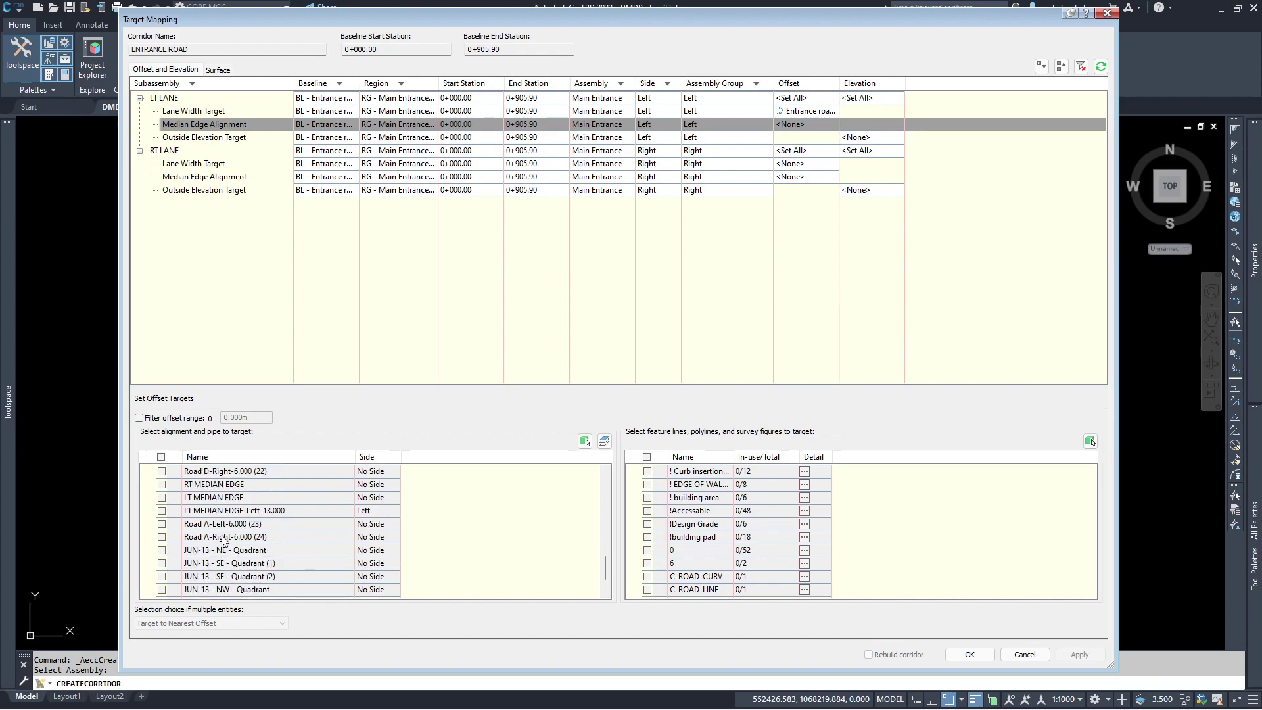
scroll(224, 539, "down", 1)
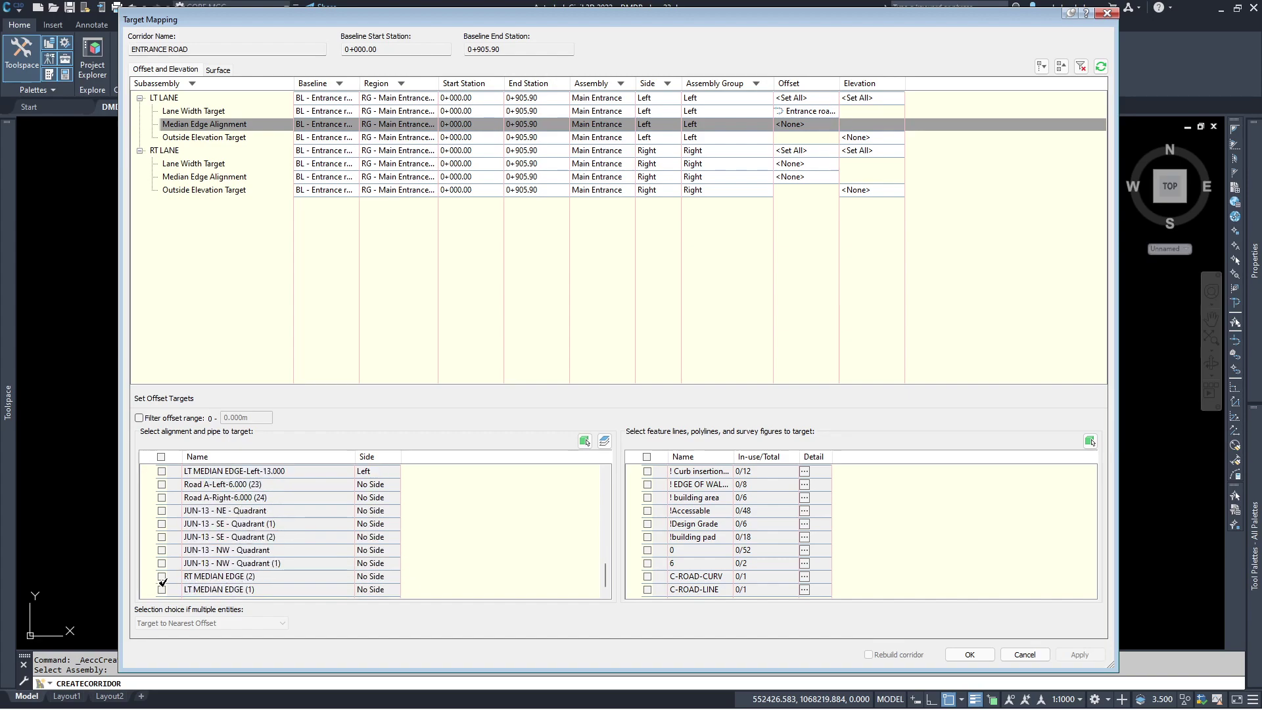
left_click(162, 588)
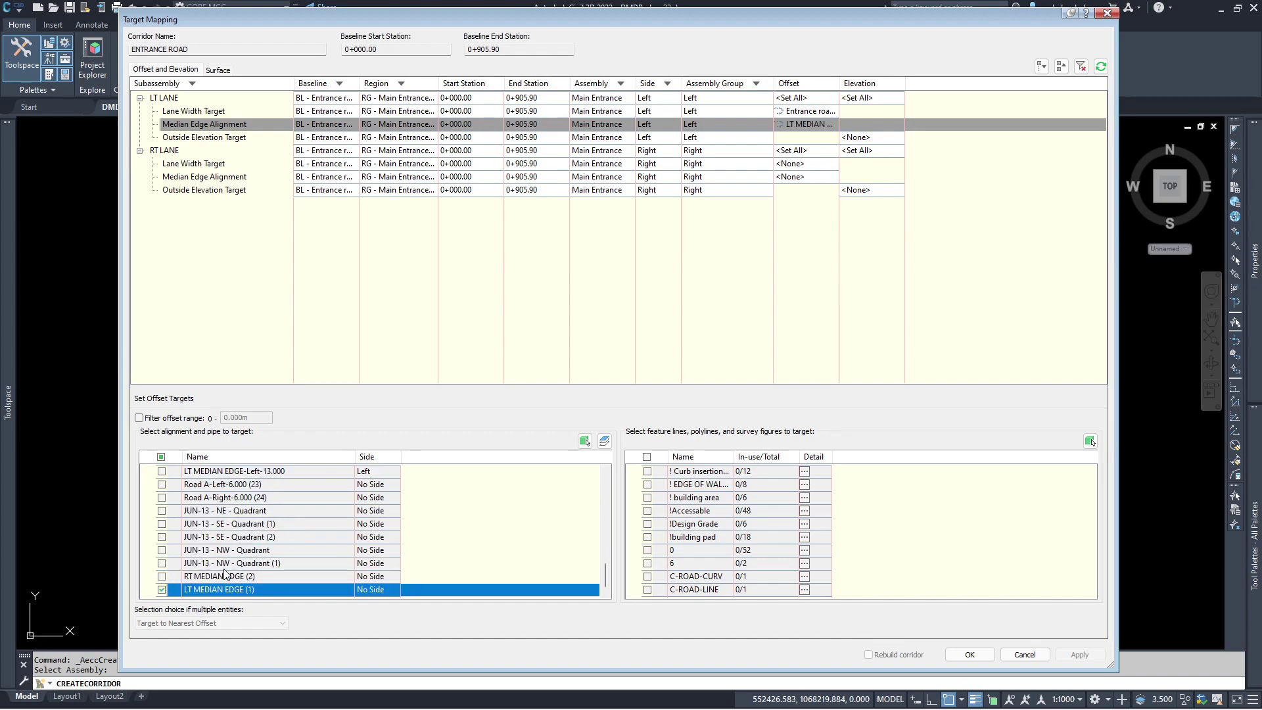
Set the RT LANE width target to Entrance road-Right-13.000 (16).
left_click(213, 166)
scroll(234, 552, "down", 6)
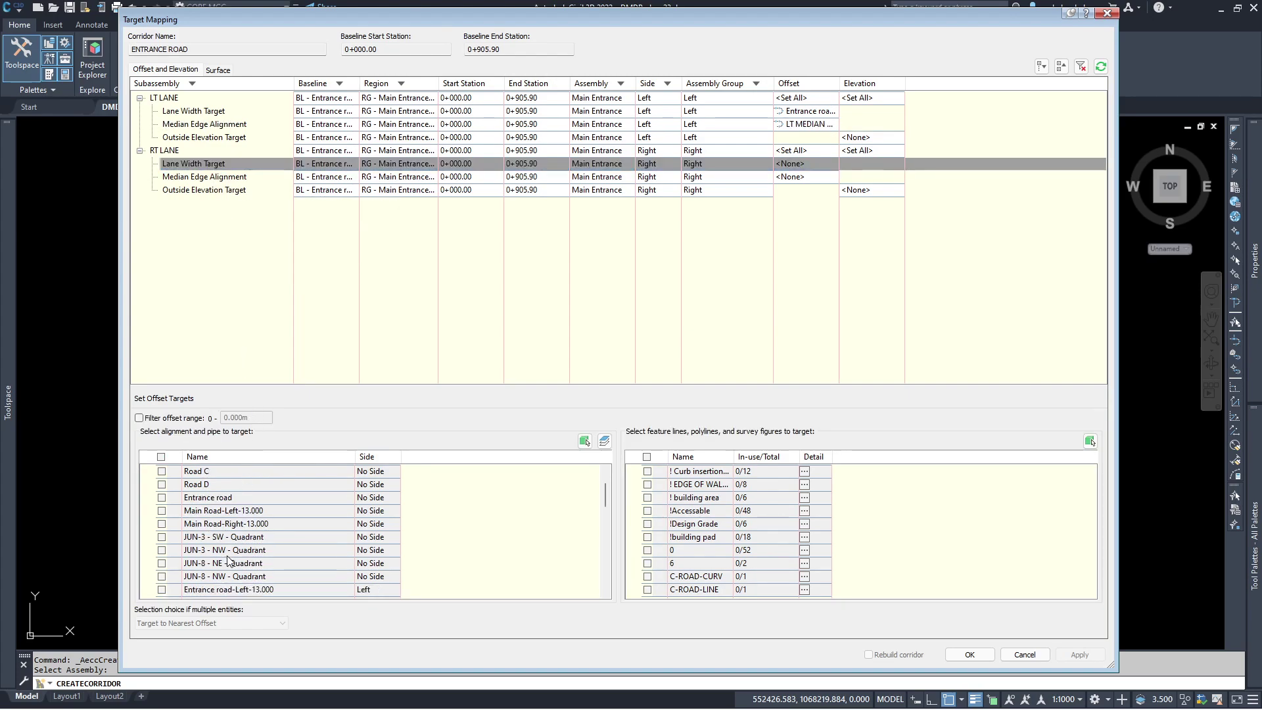
scroll(227, 544, "up", 5)
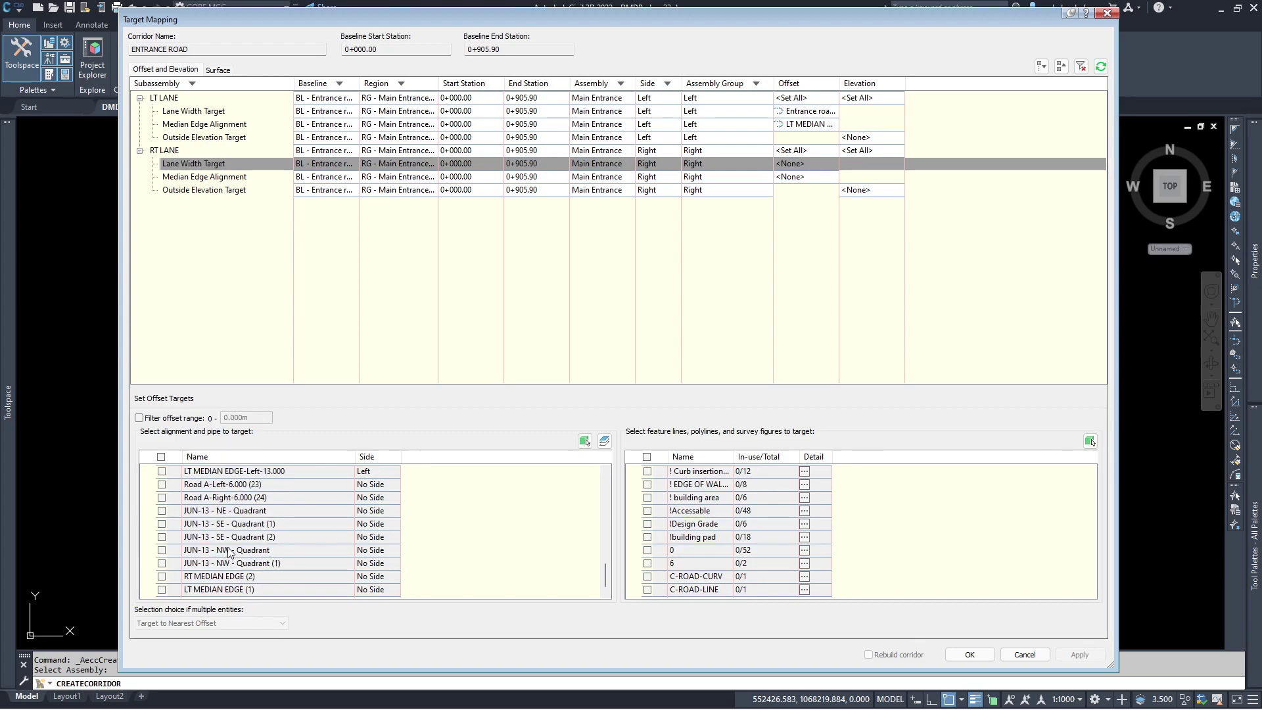
left_click(248, 577)
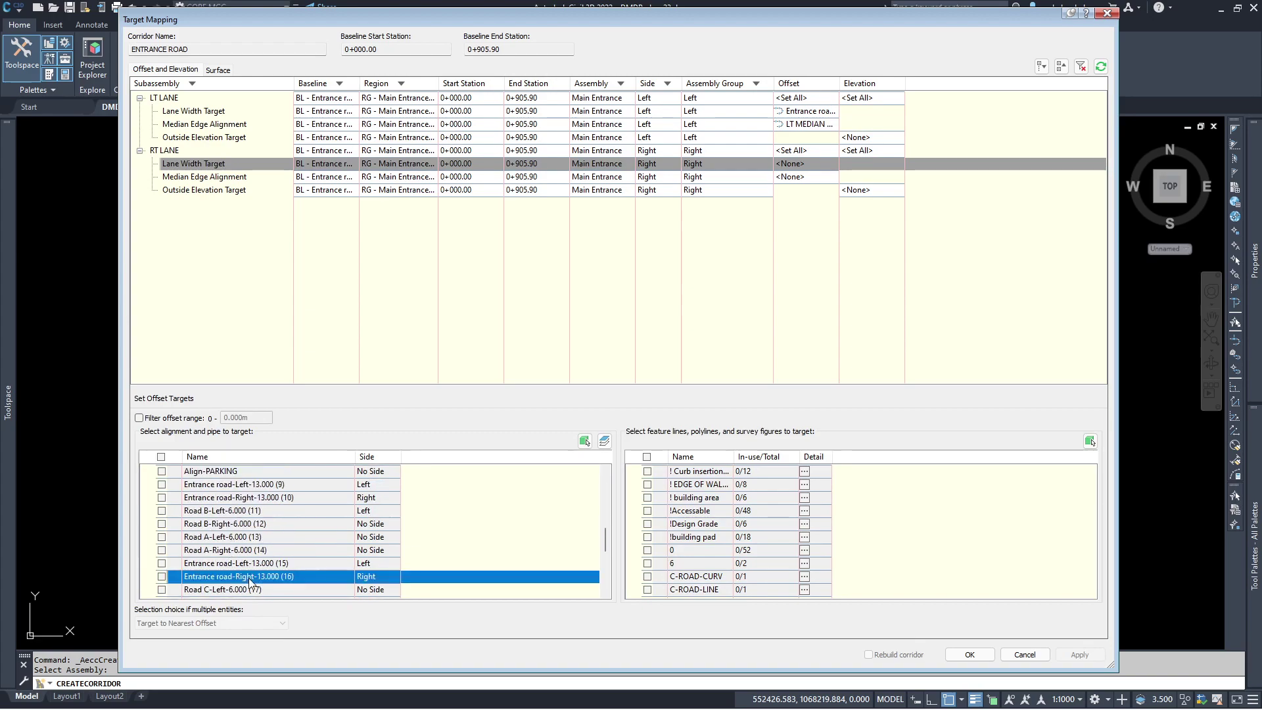
Set the RT LANE median edge alignment target to RT MEDIAN EDGE (2).
left_click(228, 179)
scroll(220, 518, "down", 2)
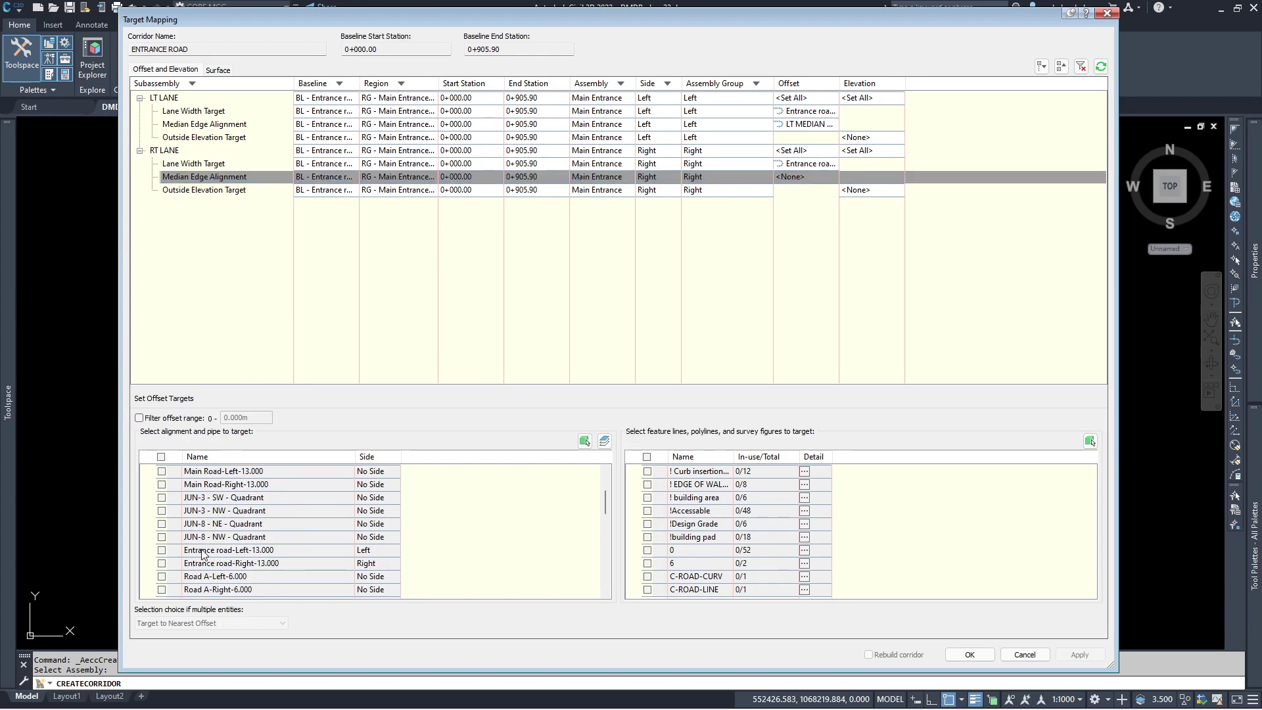
scroll(201, 546, "down", 1)
scroll(217, 572, "down", 5)
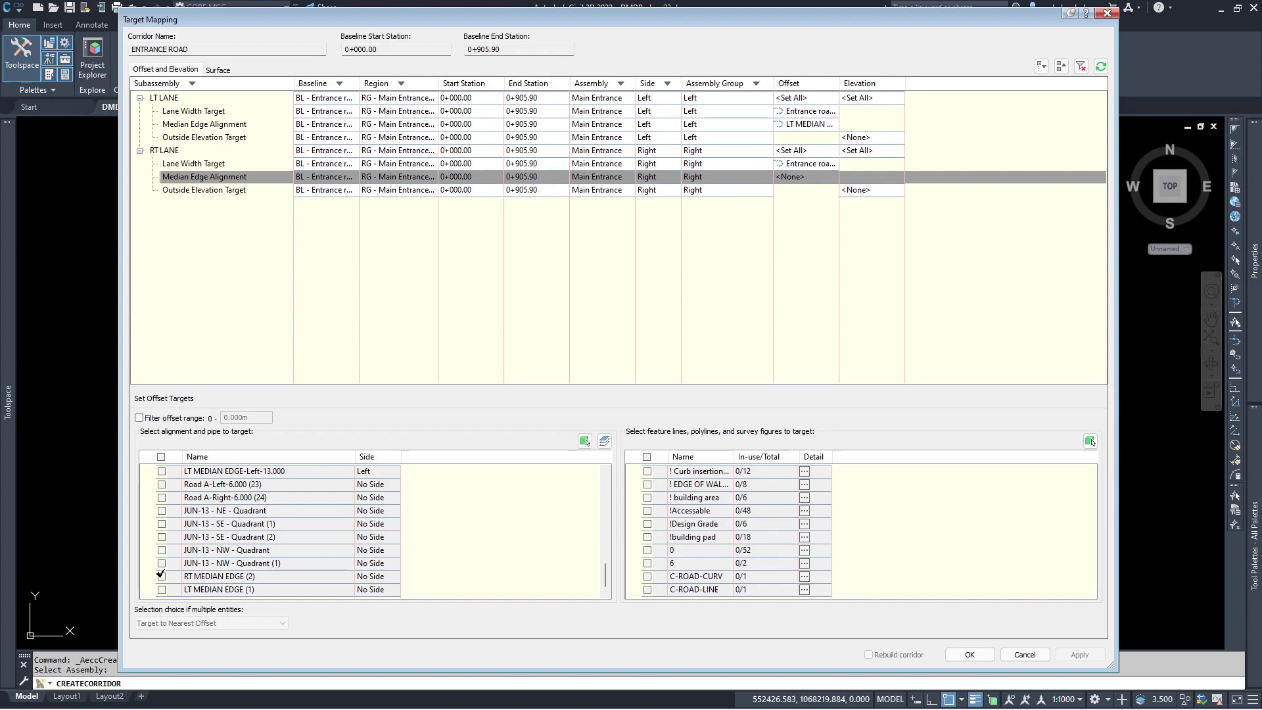
left_click(161, 576)
Recheck the LT LANE median edge alignment target and accept the target mapping.
left_click(219, 124)
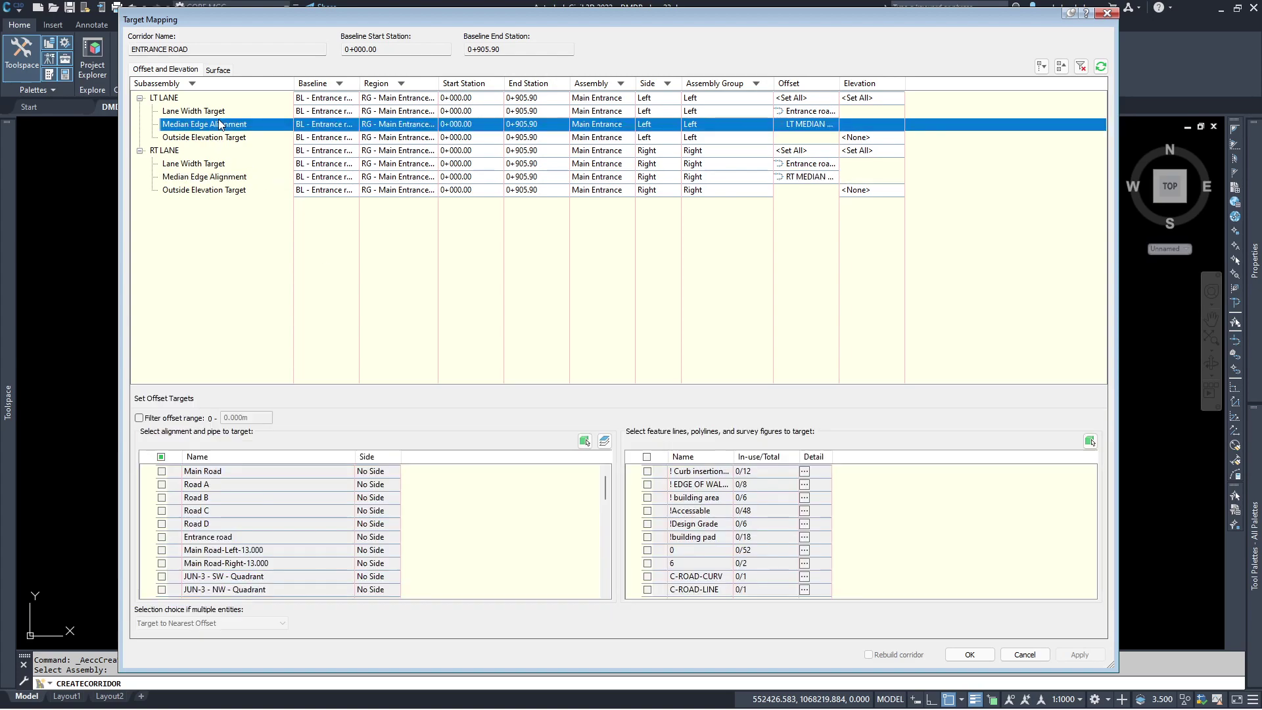
scroll(253, 555, "down", 8)
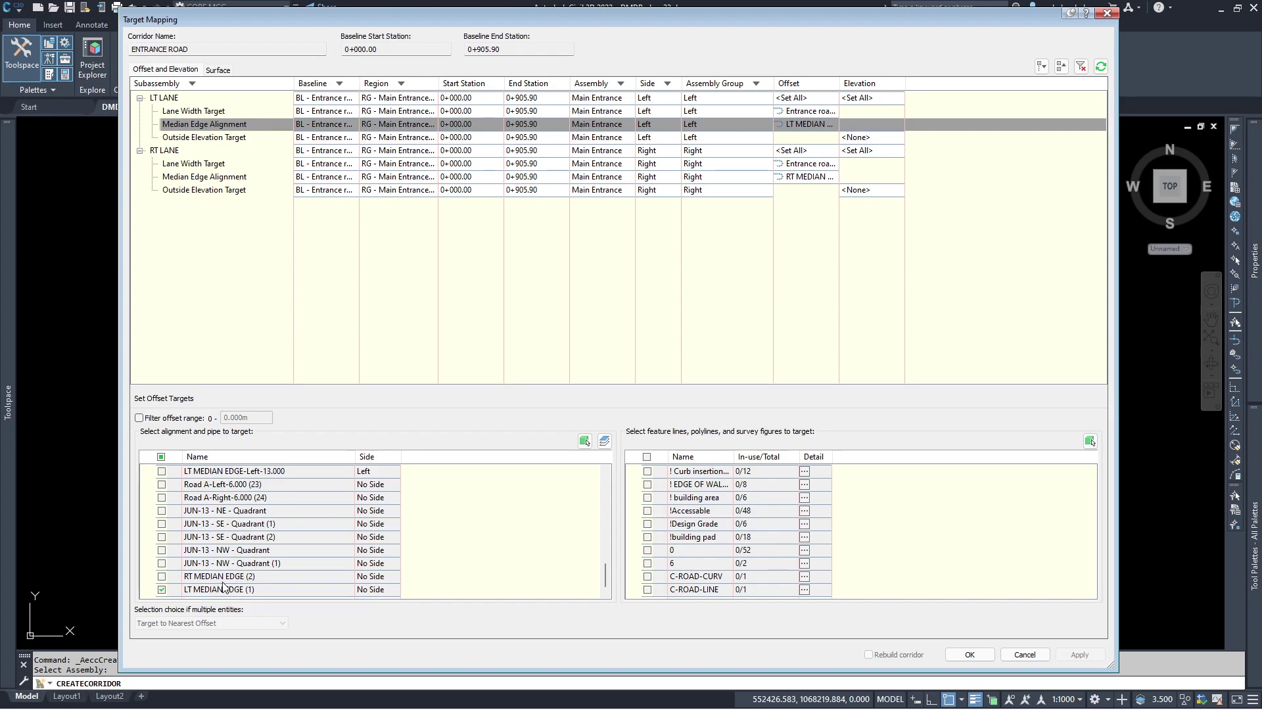
left_click(989, 659)
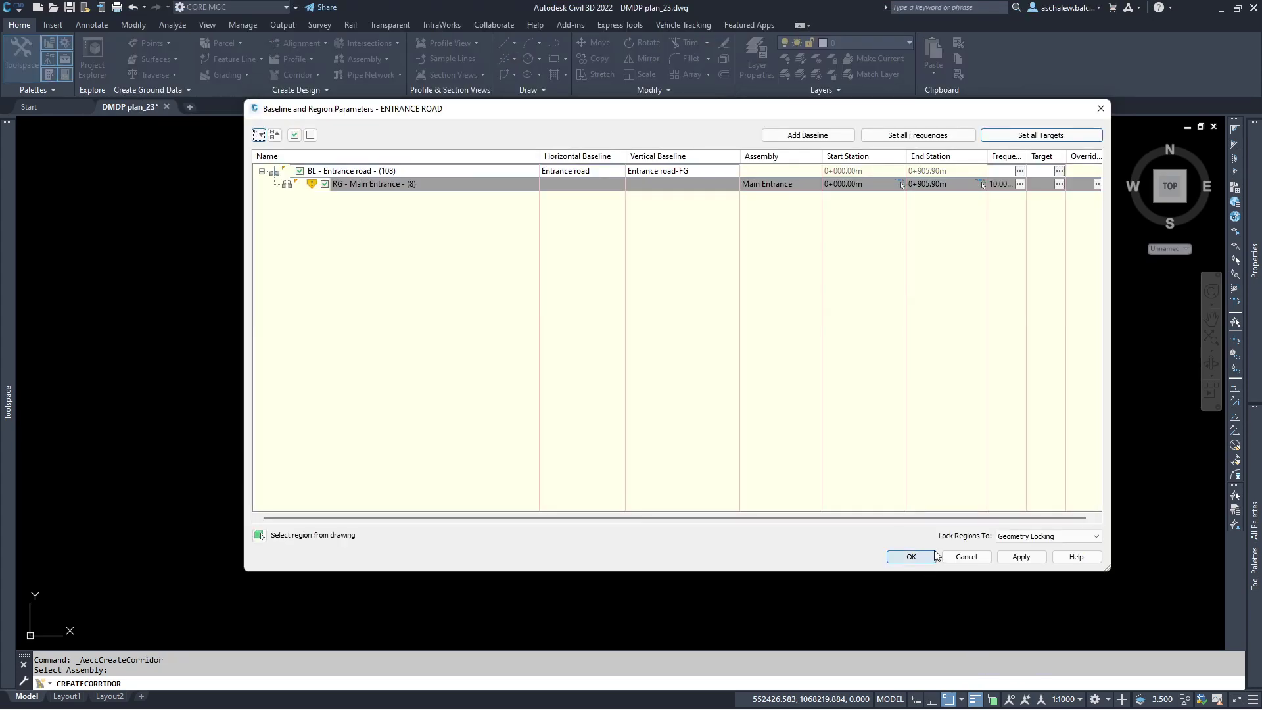
Accept the baseline and region parameters and build the ENTRANCE ROAD corridor.
left_click(916, 558)
left_click(530, 332)
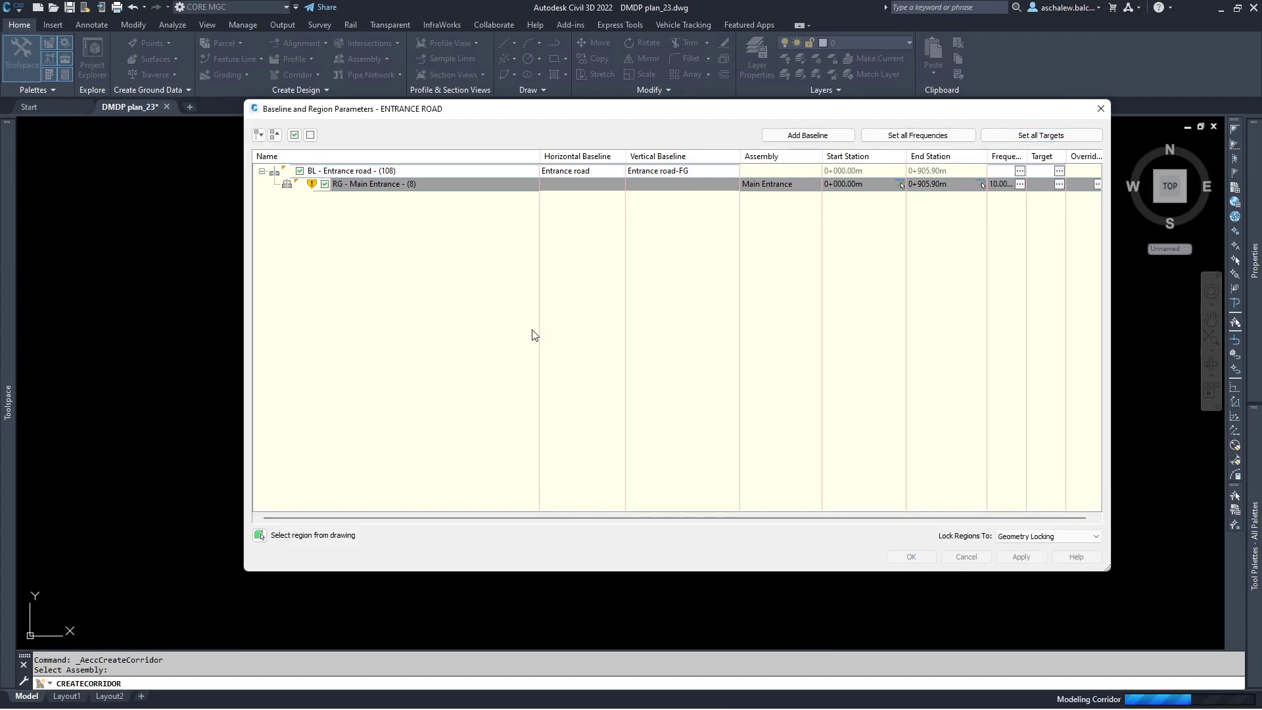
scroll(586, 267, "down", 3)
scroll(651, 420, "up", 10)
scroll(705, 282, "down", 8)
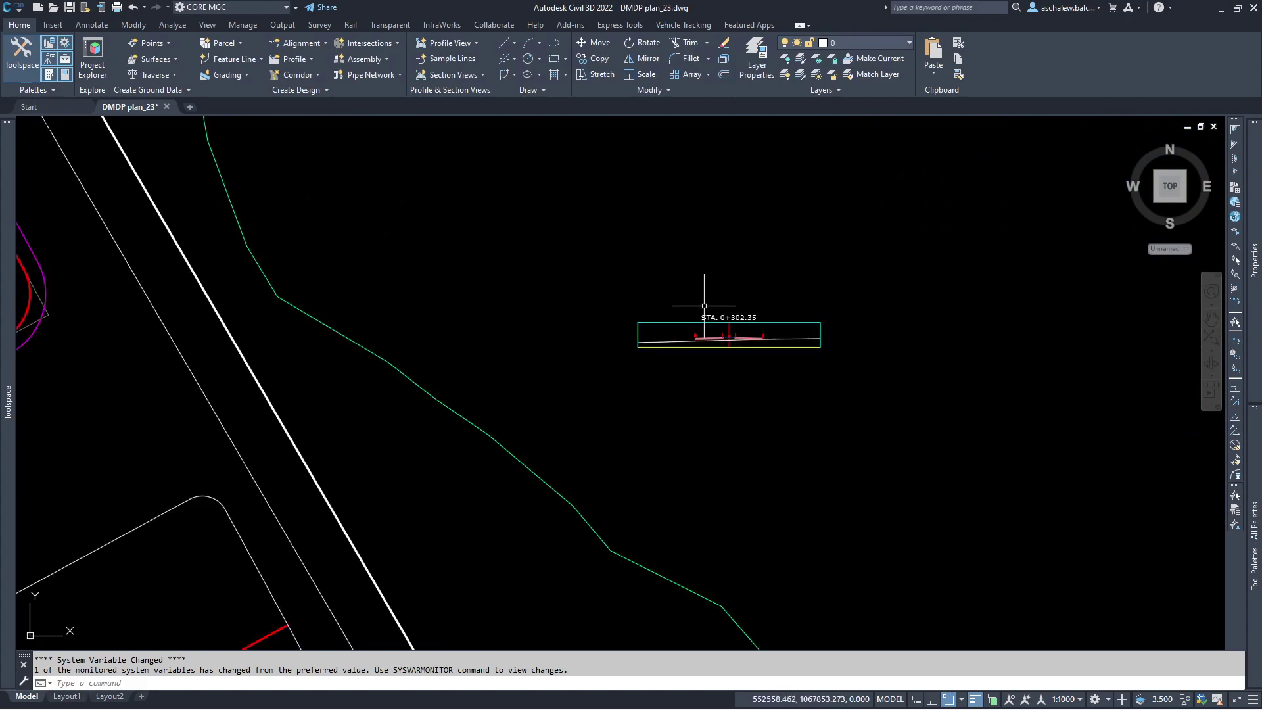
Add the ENTRANCE ROAD corridor to the sampled sources of sample line group SL Collection - 2.
scroll(486, 455, "up", 6)
left_click(486, 455)
left_click(496, 467)
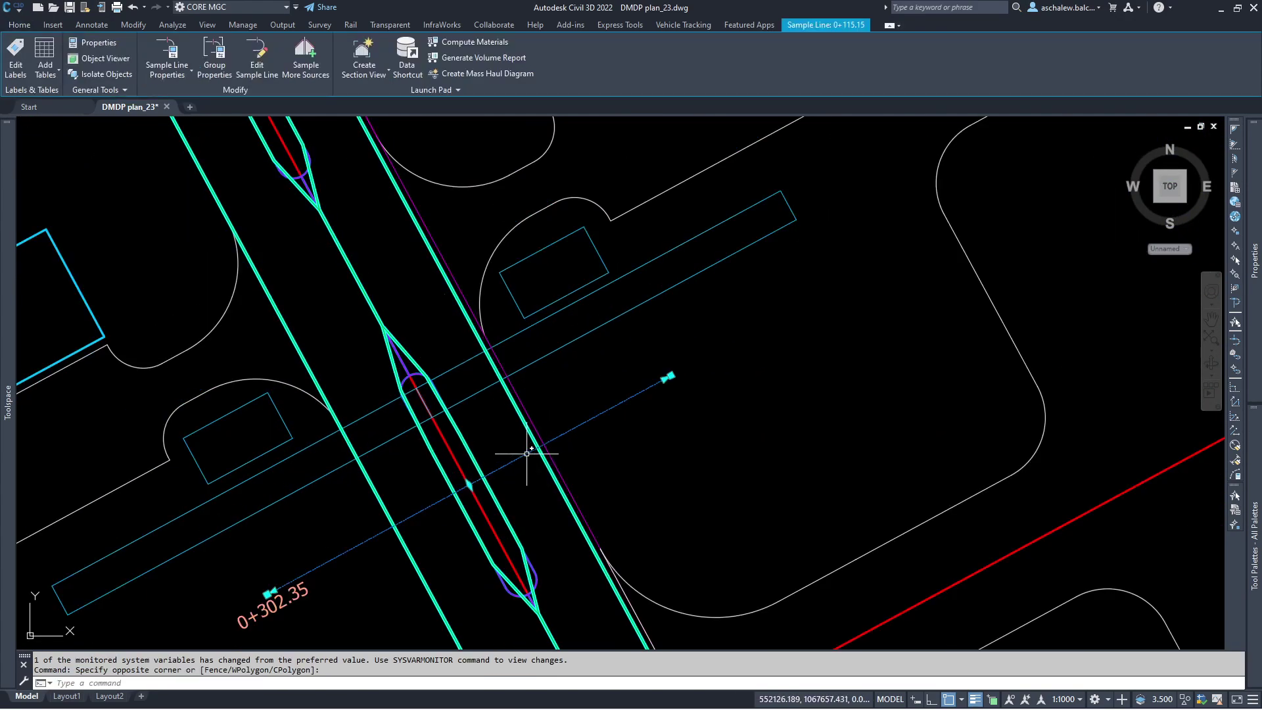
key("Escape")
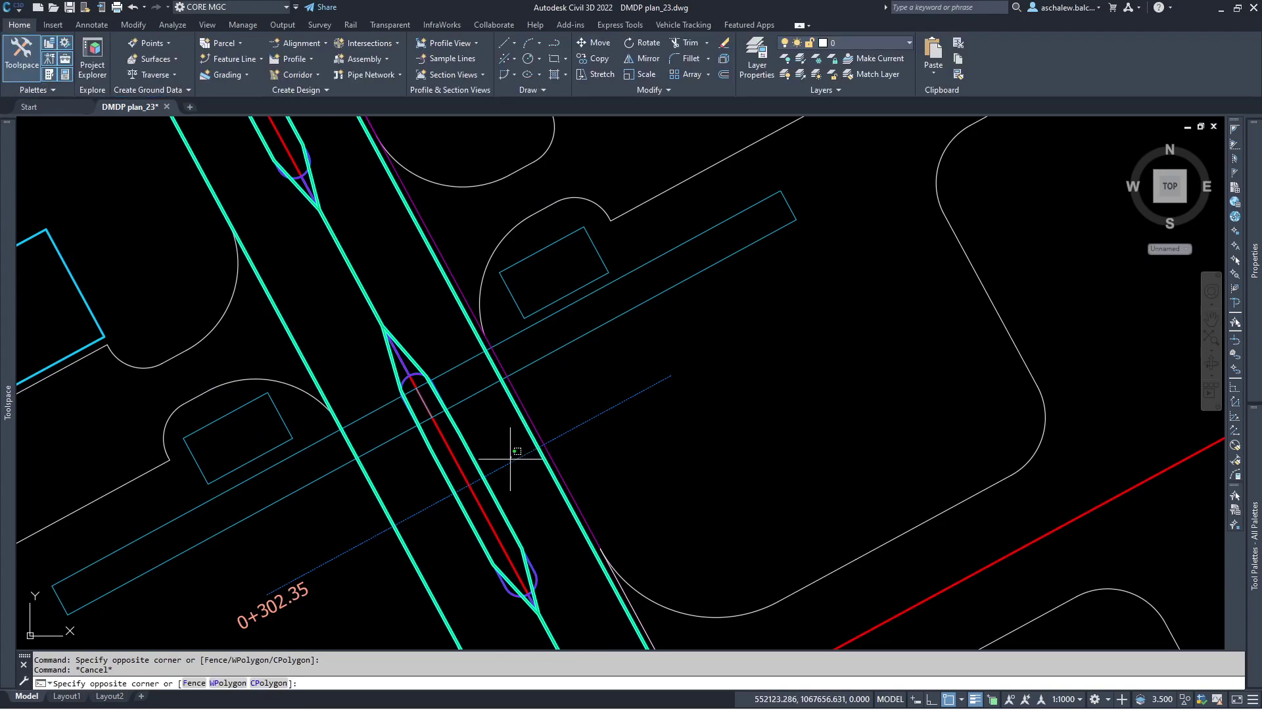
left_click(510, 448)
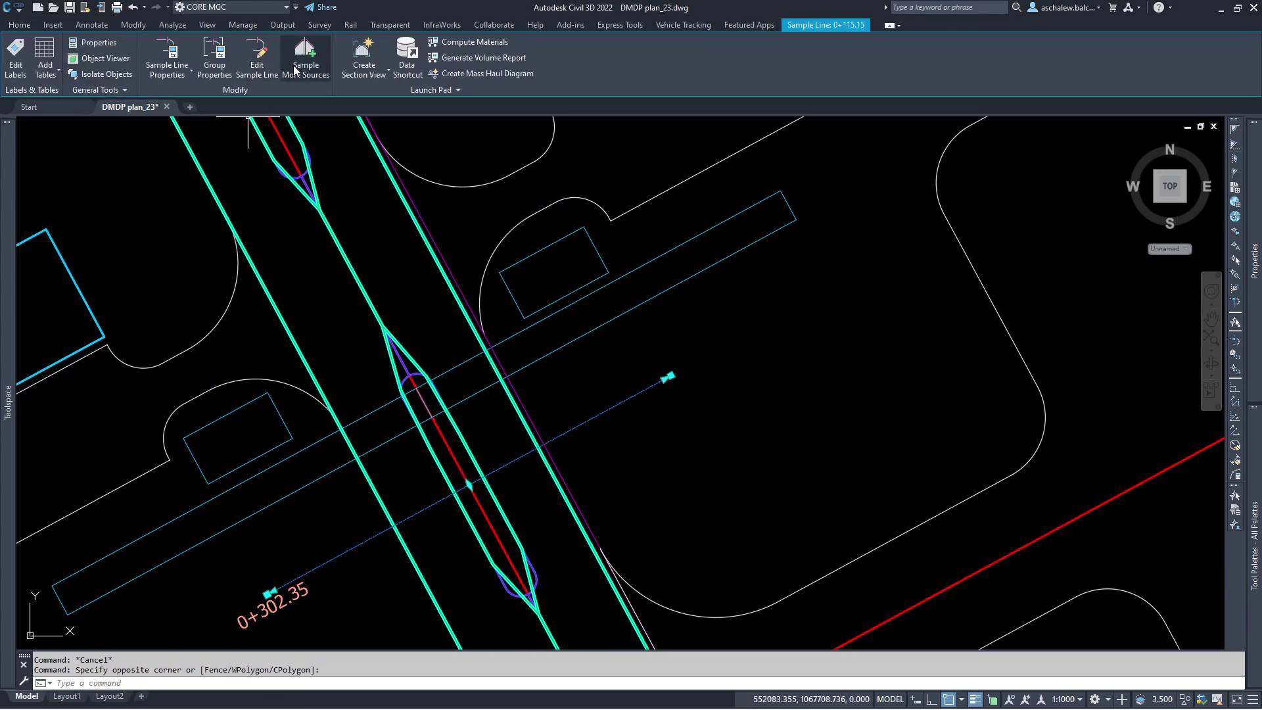
left_click(306, 59)
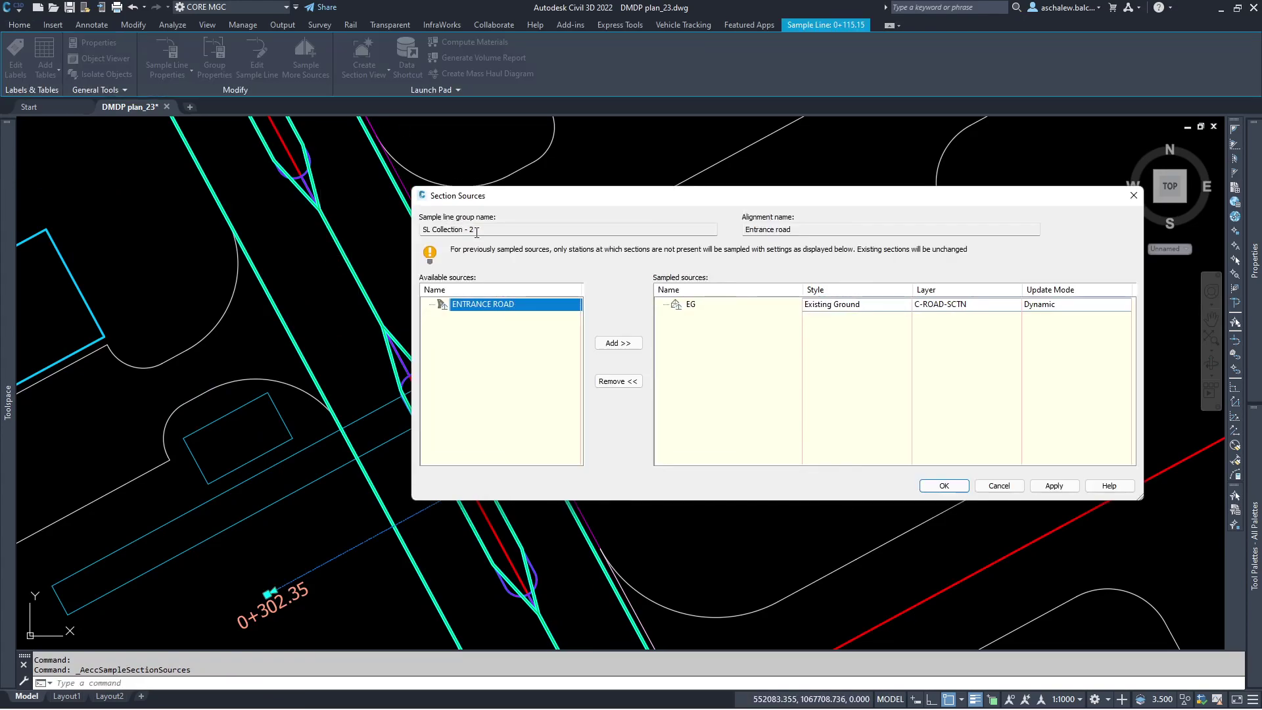
left_click(632, 344)
left_click(734, 319)
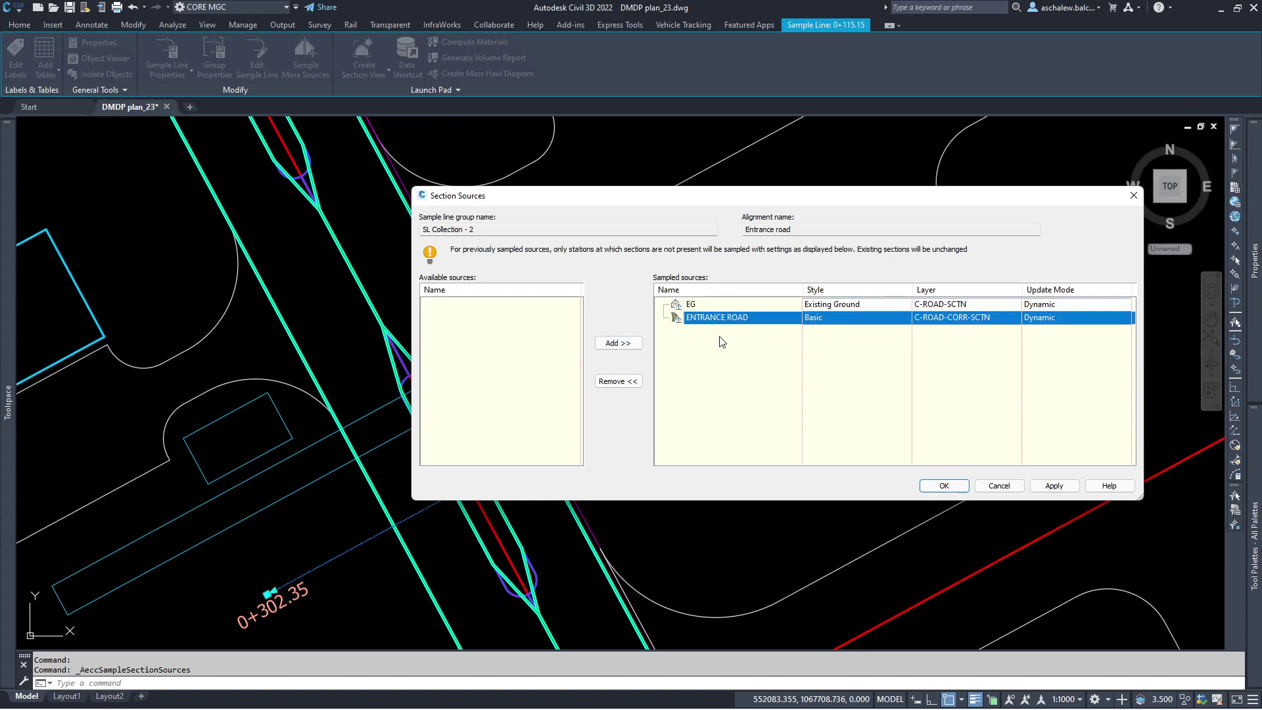
Set the ENTRANCE ROAD section source's code set style to ! 1 CODE SET and accept the section sources.
left_click(843, 318)
left_click(796, 366)
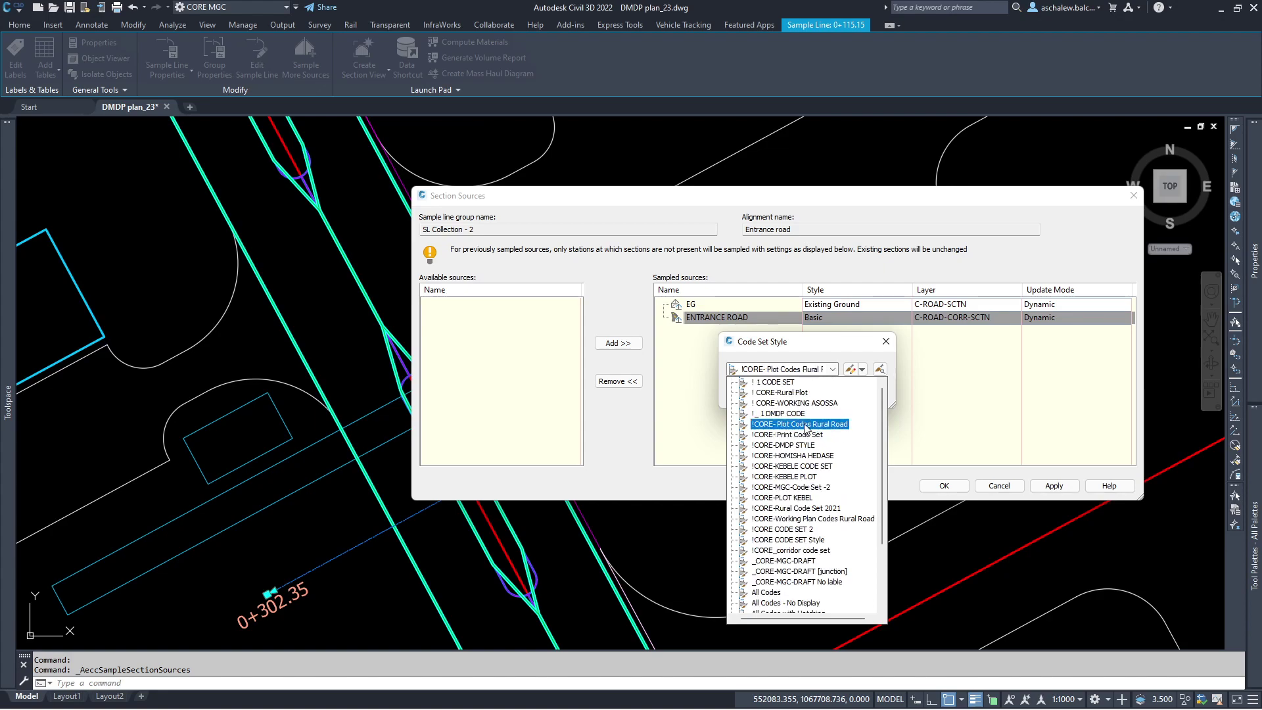
left_click(776, 383)
left_click(763, 395)
left_click(943, 486)
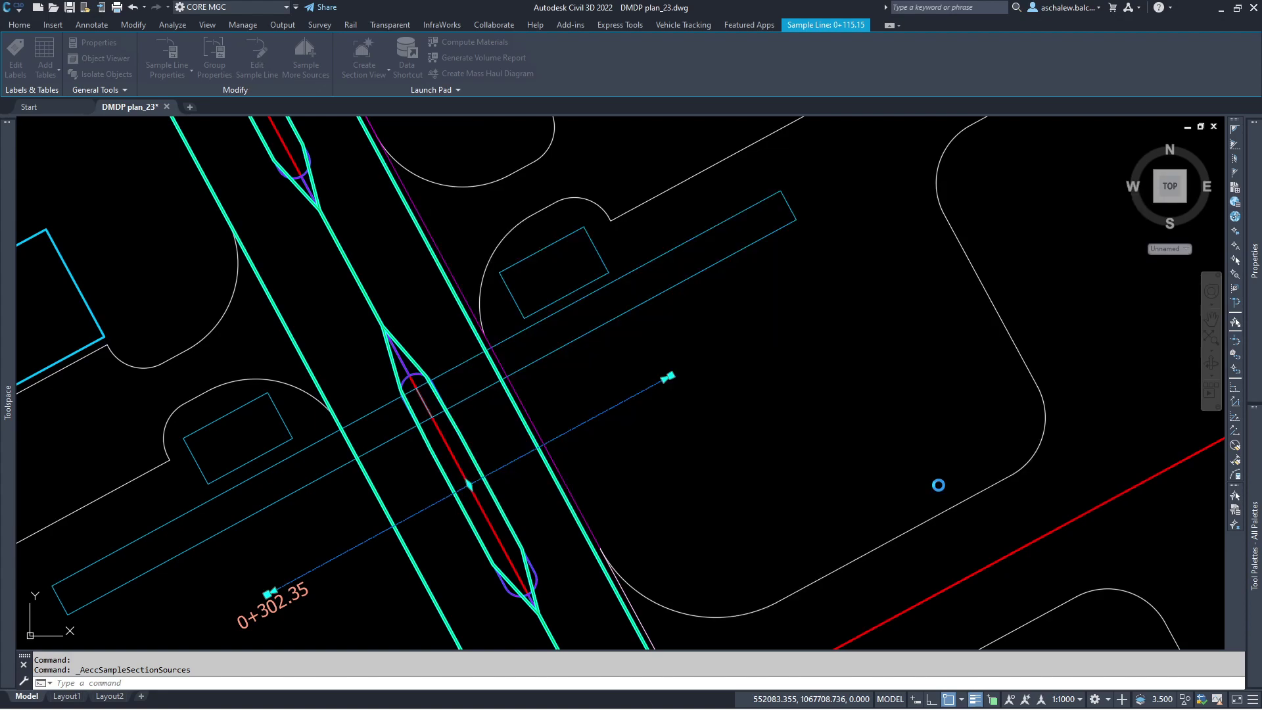
Move the sample line to the gap between the medians at about station 0+341 and inspect its cross-section.
scroll(534, 433, "down", 4)
scroll(534, 432, "up", 2)
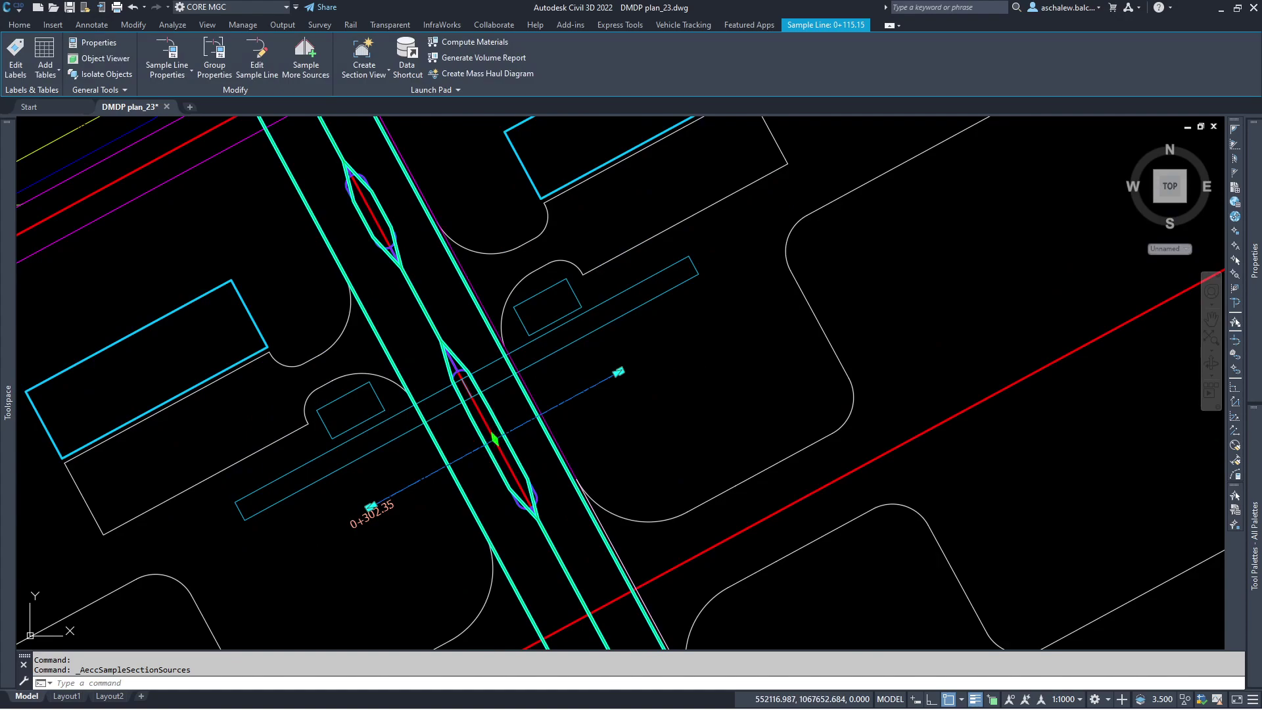
left_click(489, 447)
scroll(399, 313, "up", 2)
left_click(422, 360)
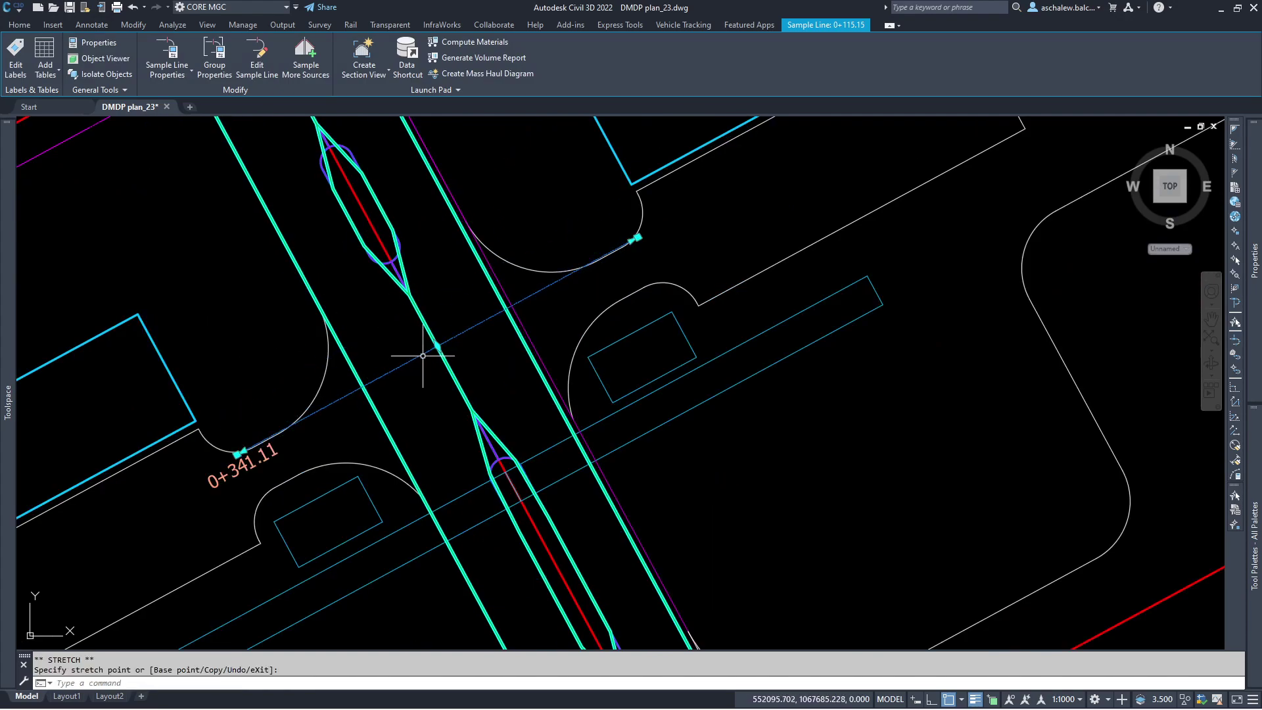
scroll(474, 359, "down", 4)
scroll(835, 208, "up", 4)
scroll(896, 283, "up", 6)
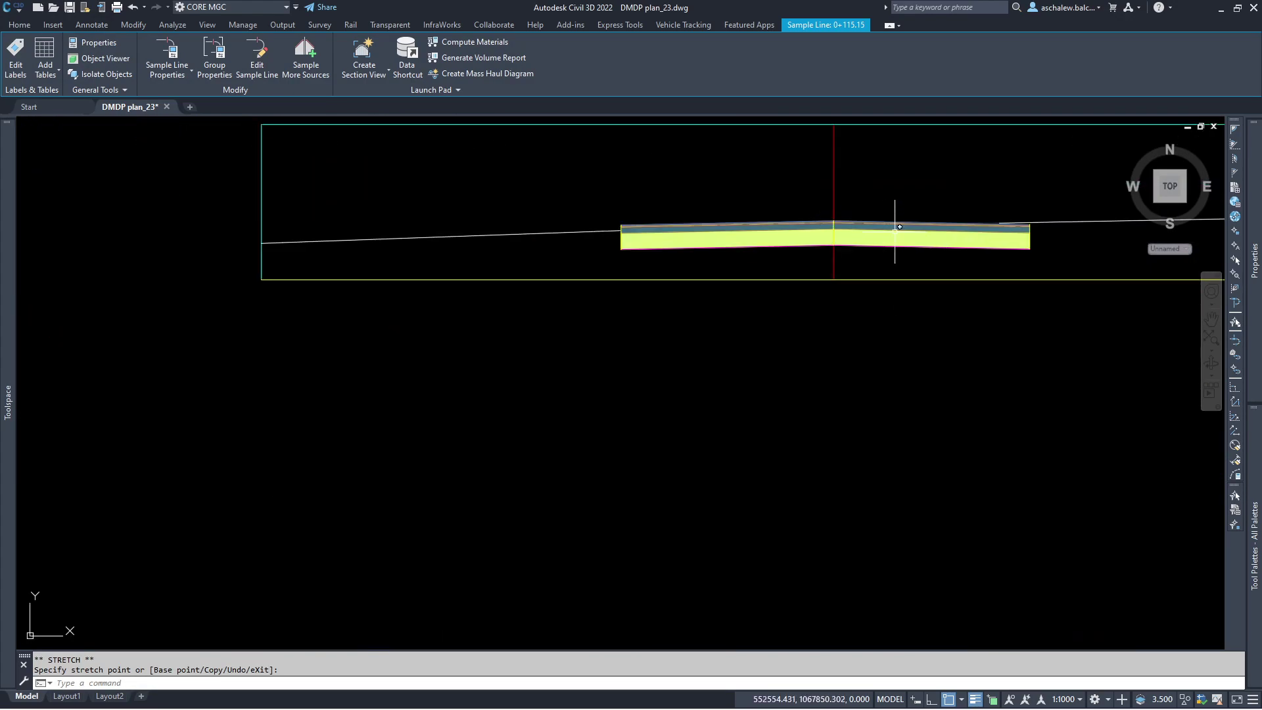
Move the sample line across the adjacent median at about station 0+365 and examine the inner lane edges in its section view.
scroll(894, 230, "down", 8)
scroll(669, 411, "up", 5)
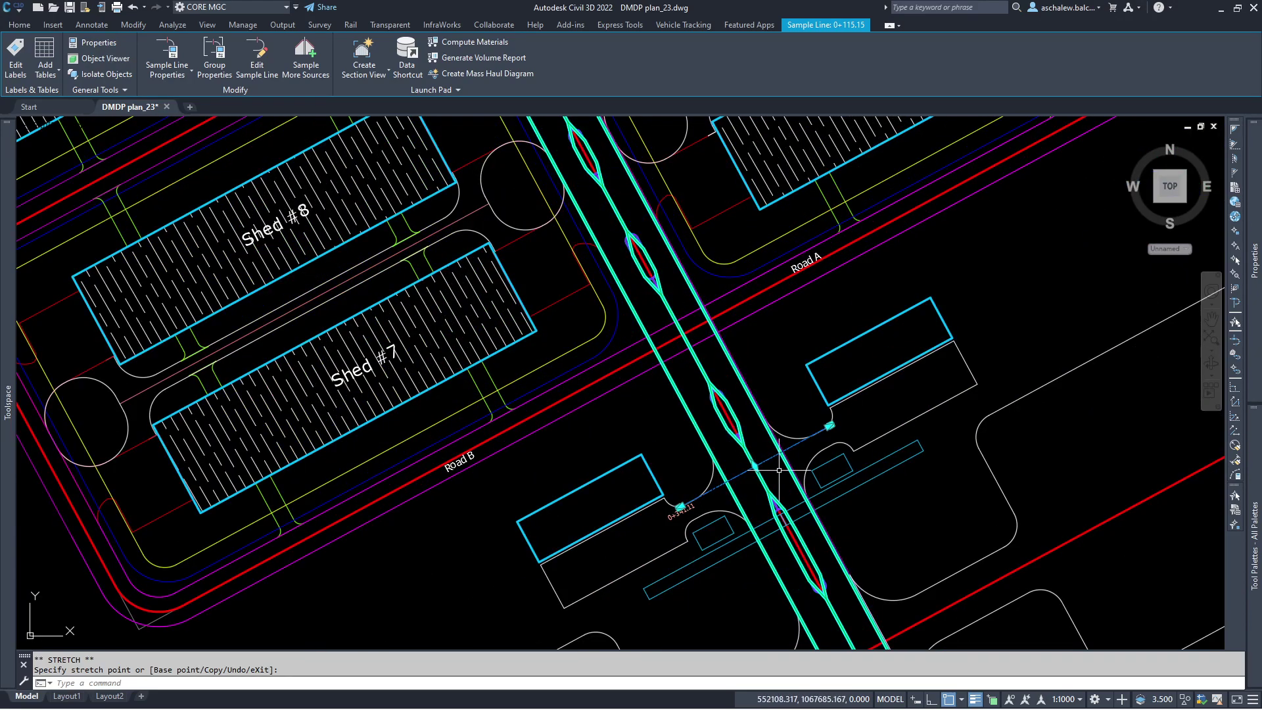
scroll(733, 417, "up", 6)
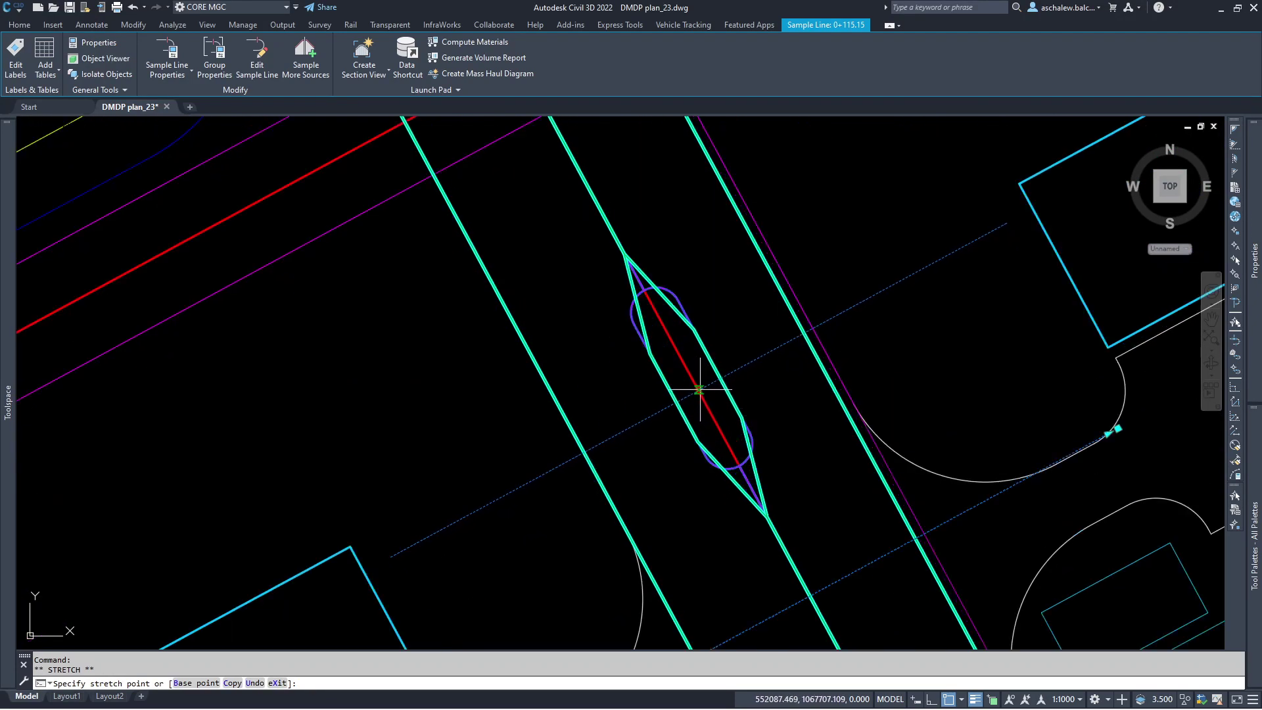
scroll(683, 395, "down", 10)
scroll(765, 341, "up", 8)
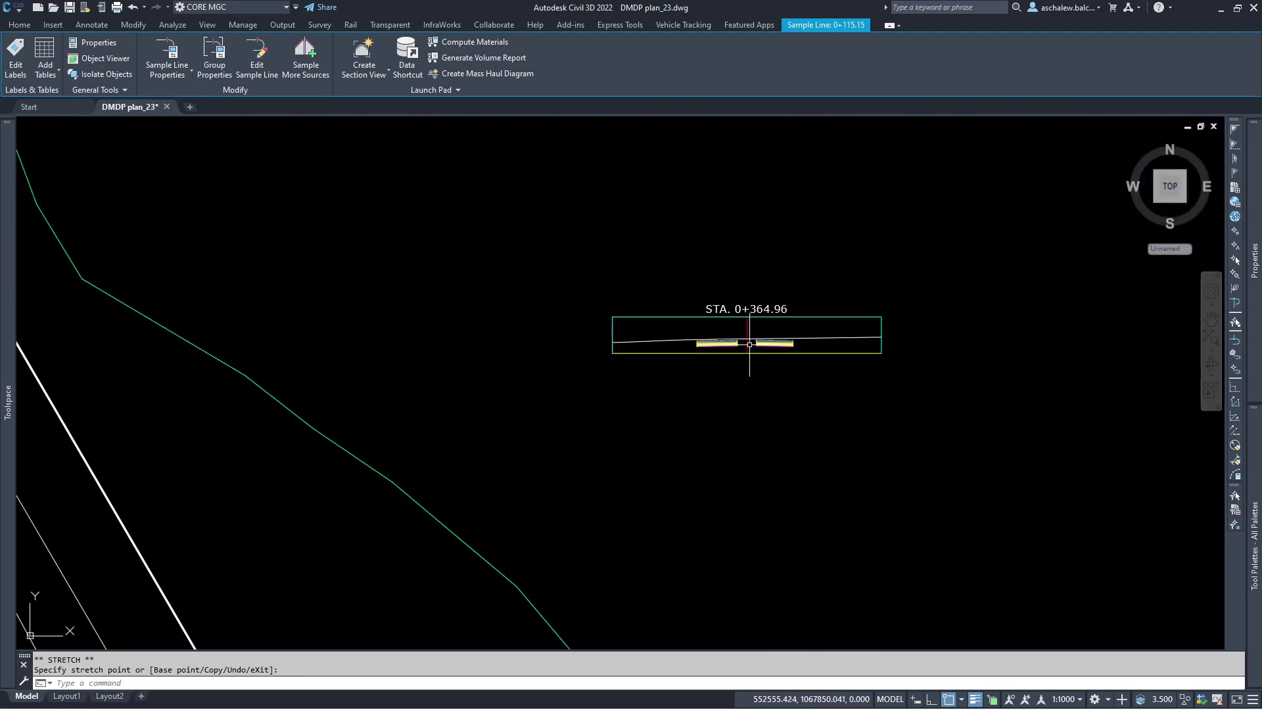
scroll(765, 342, "up", 6)
key("Escape")
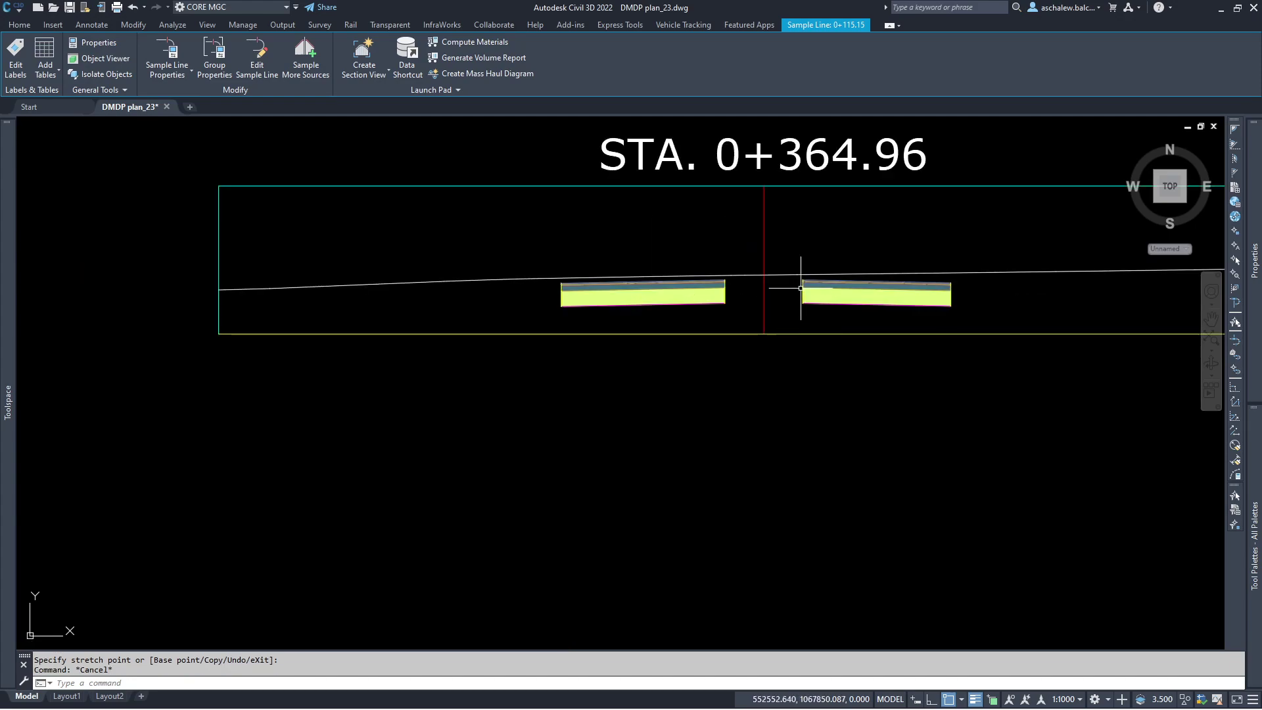
scroll(797, 290, "up", 8)
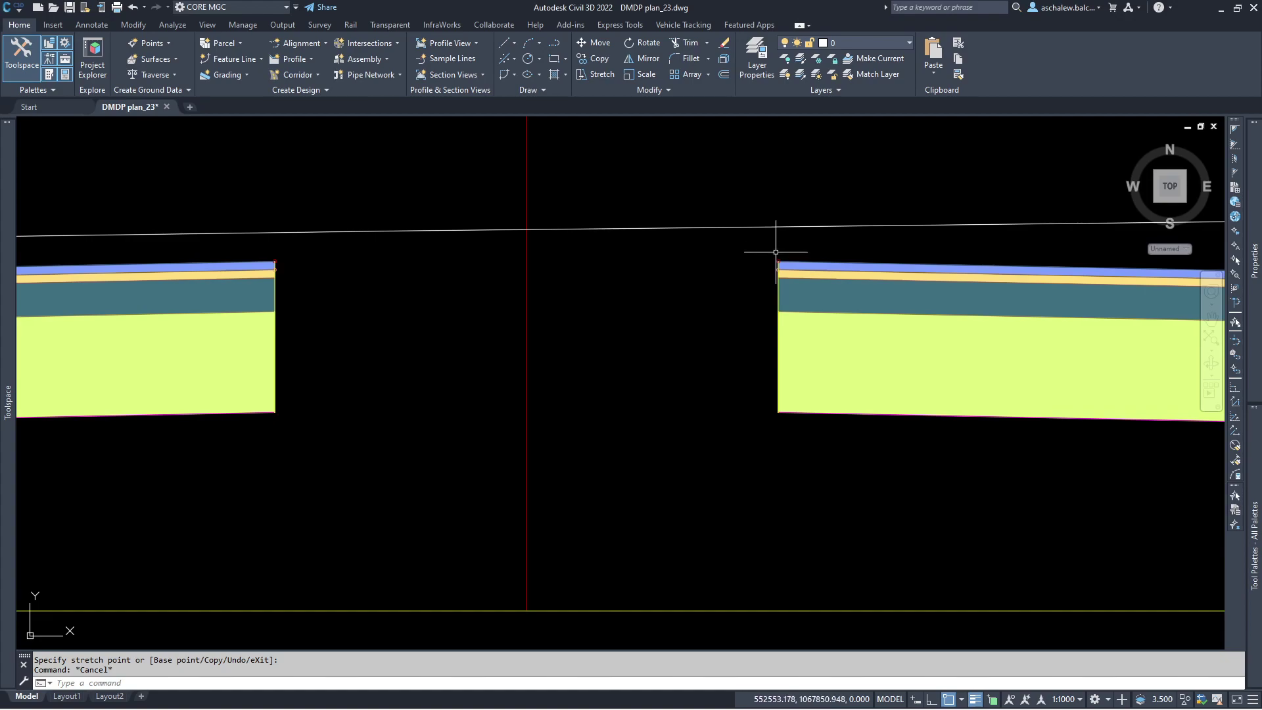
scroll(778, 263, "down", 4)
scroll(589, 322, "up", 2)
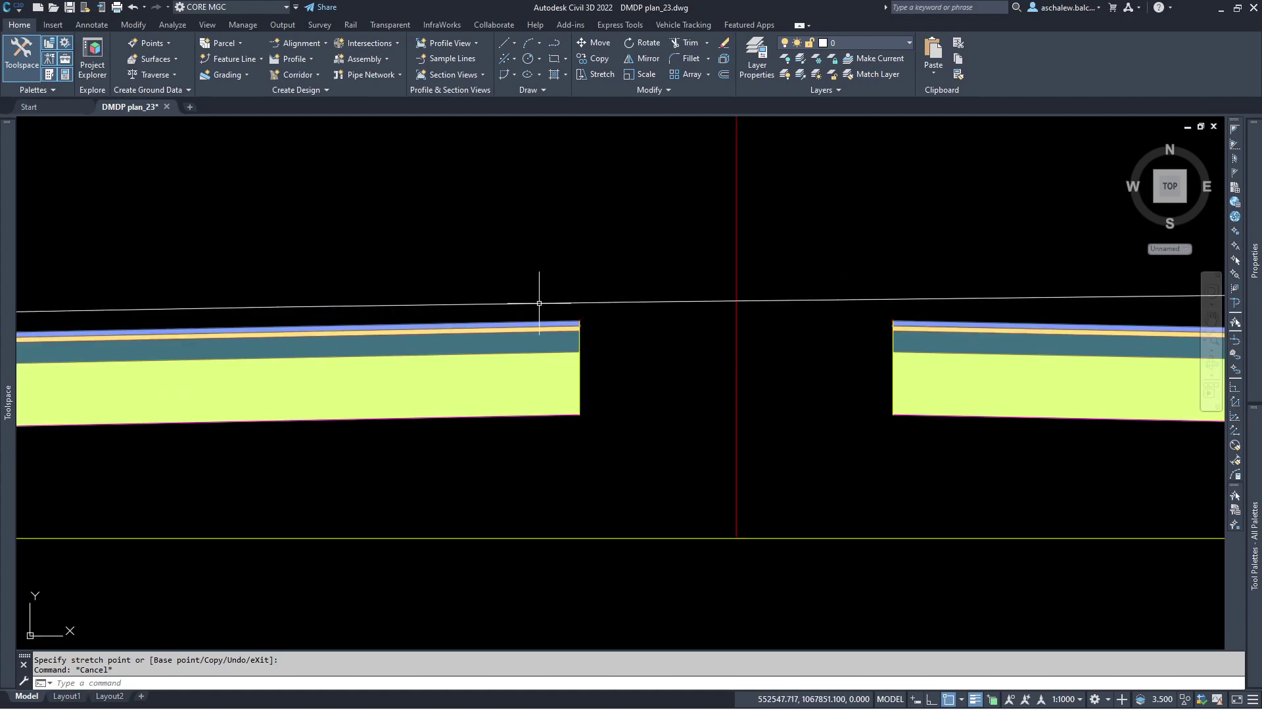
Add an offset to the Main Entrance assembly, placed above the right lane.
scroll(724, 403, "down", 10)
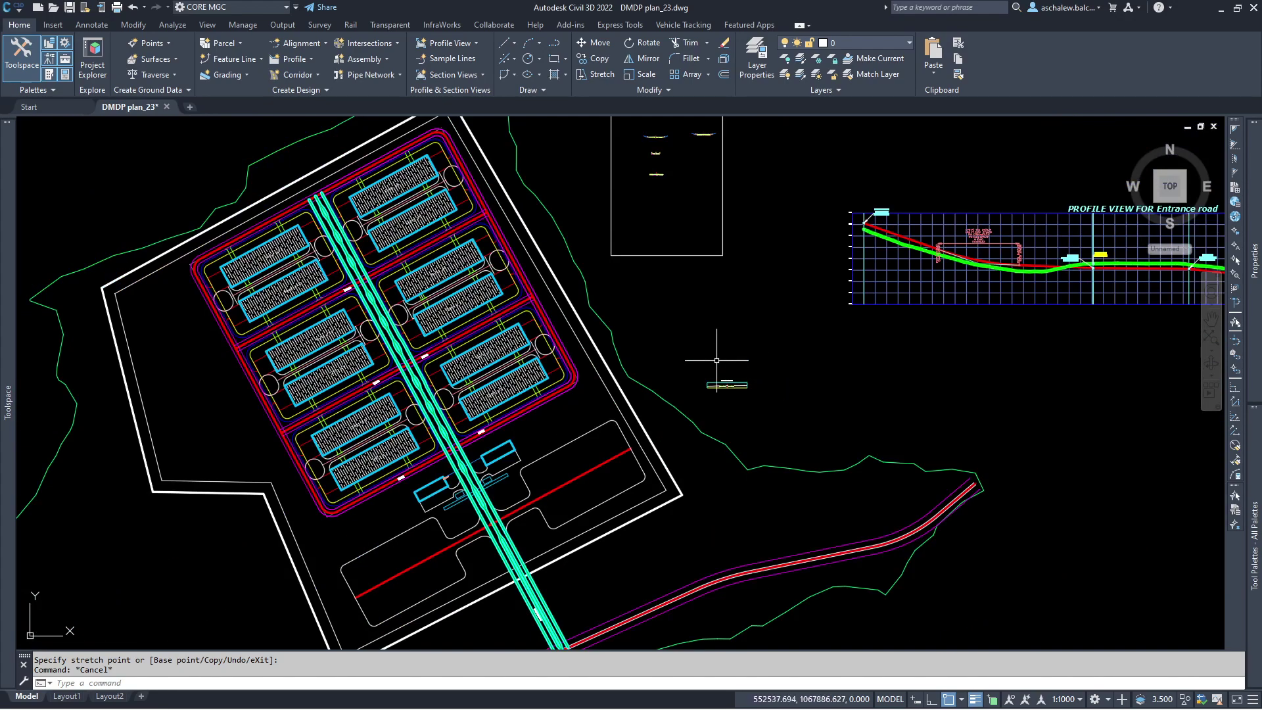
scroll(726, 384, "up", 10)
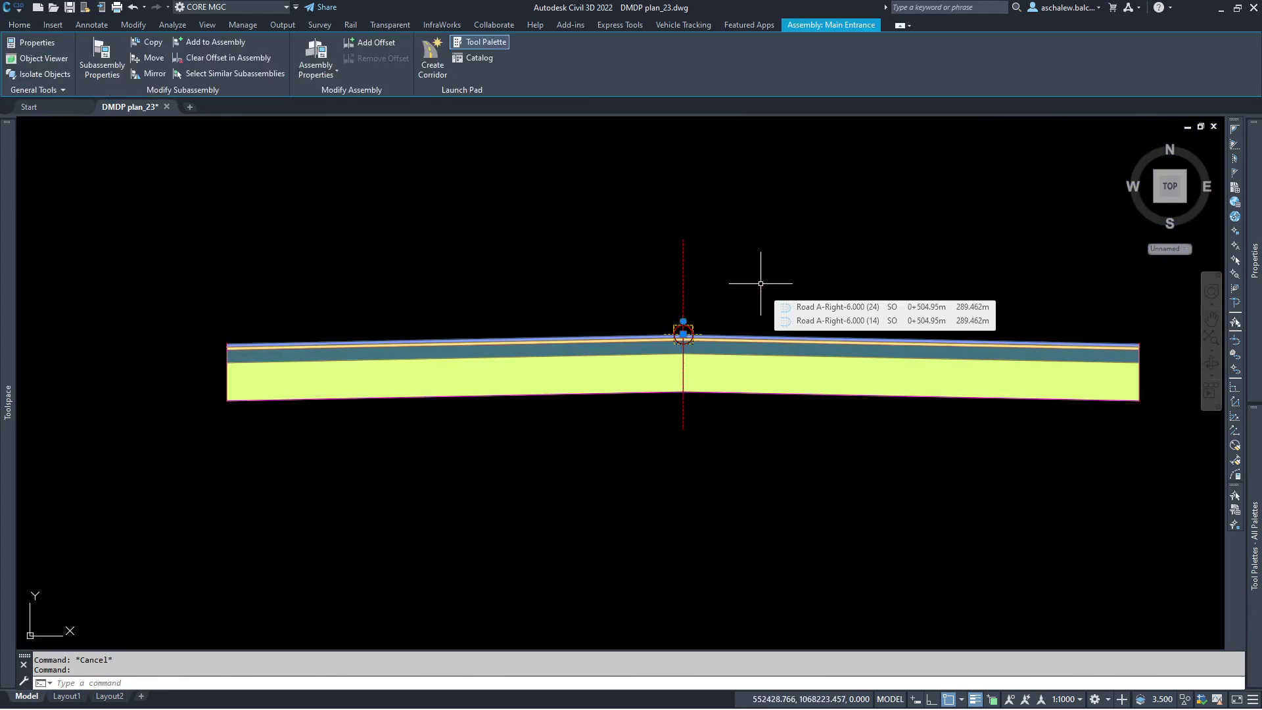
left_click(371, 42)
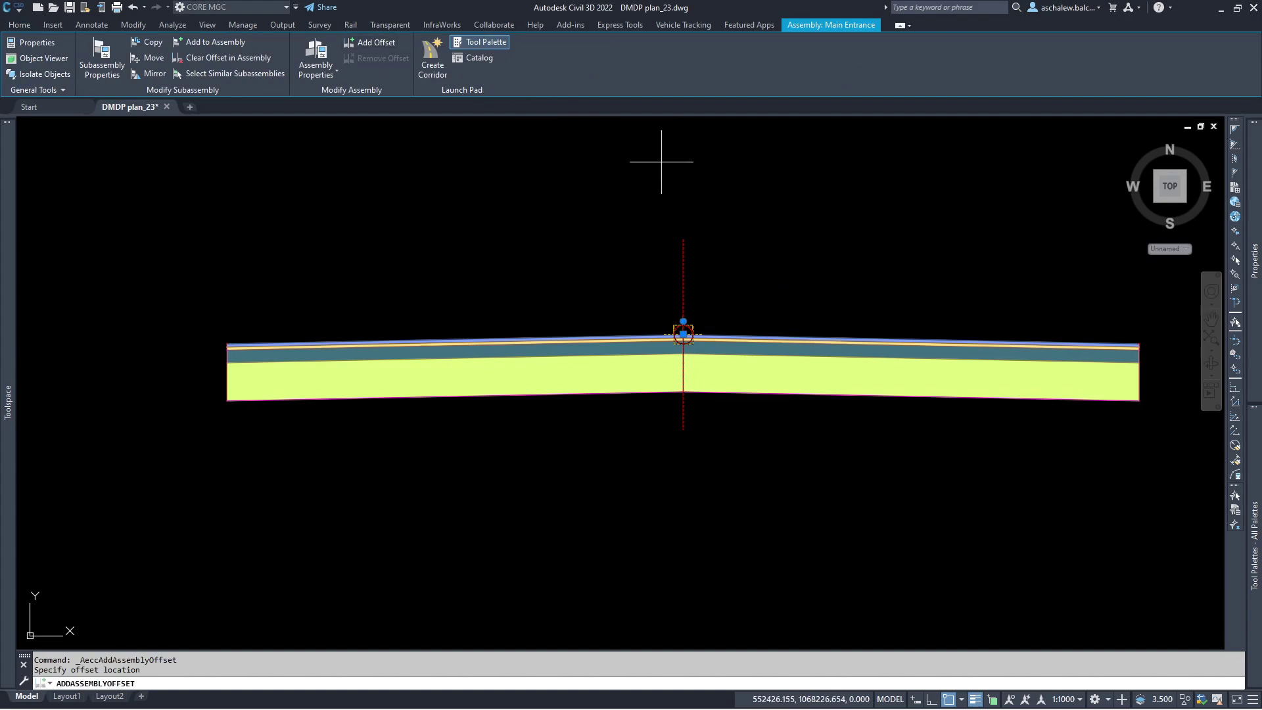
left_click(881, 273)
key("Escape")
key("Escape")
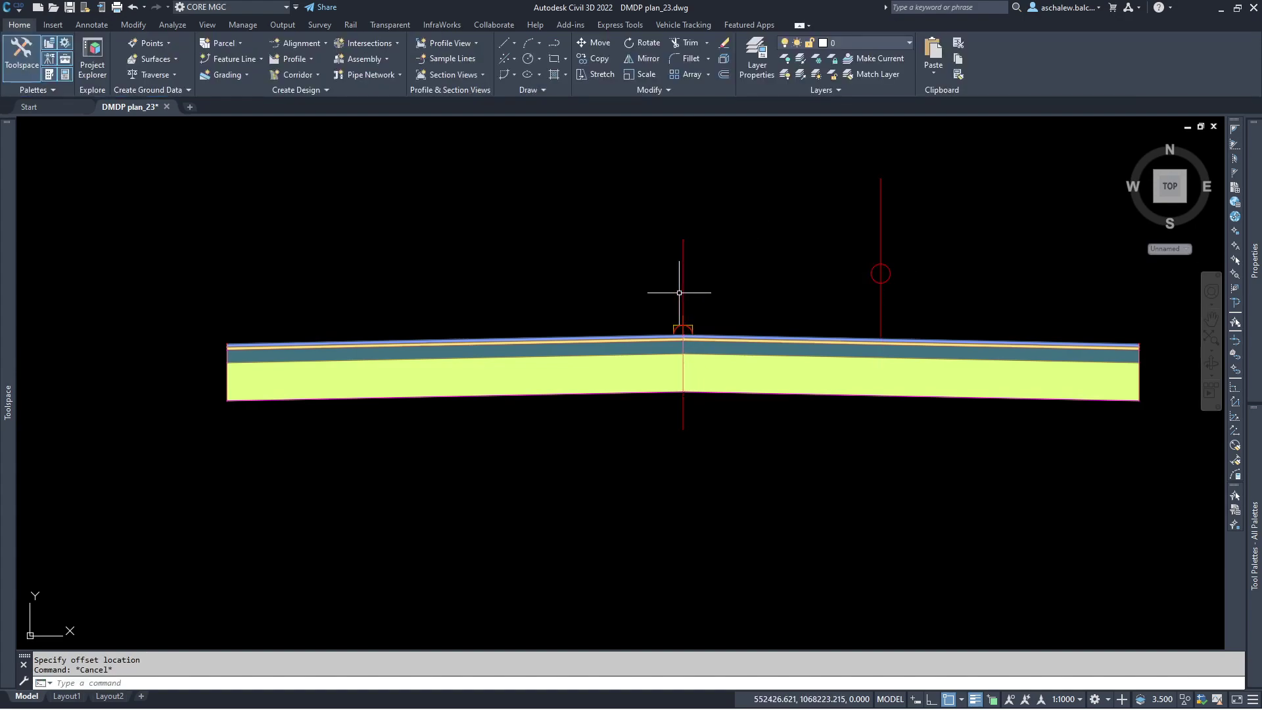
Add a second offset to the Main Entrance assembly, placed above the left lane.
left_click(683, 283)
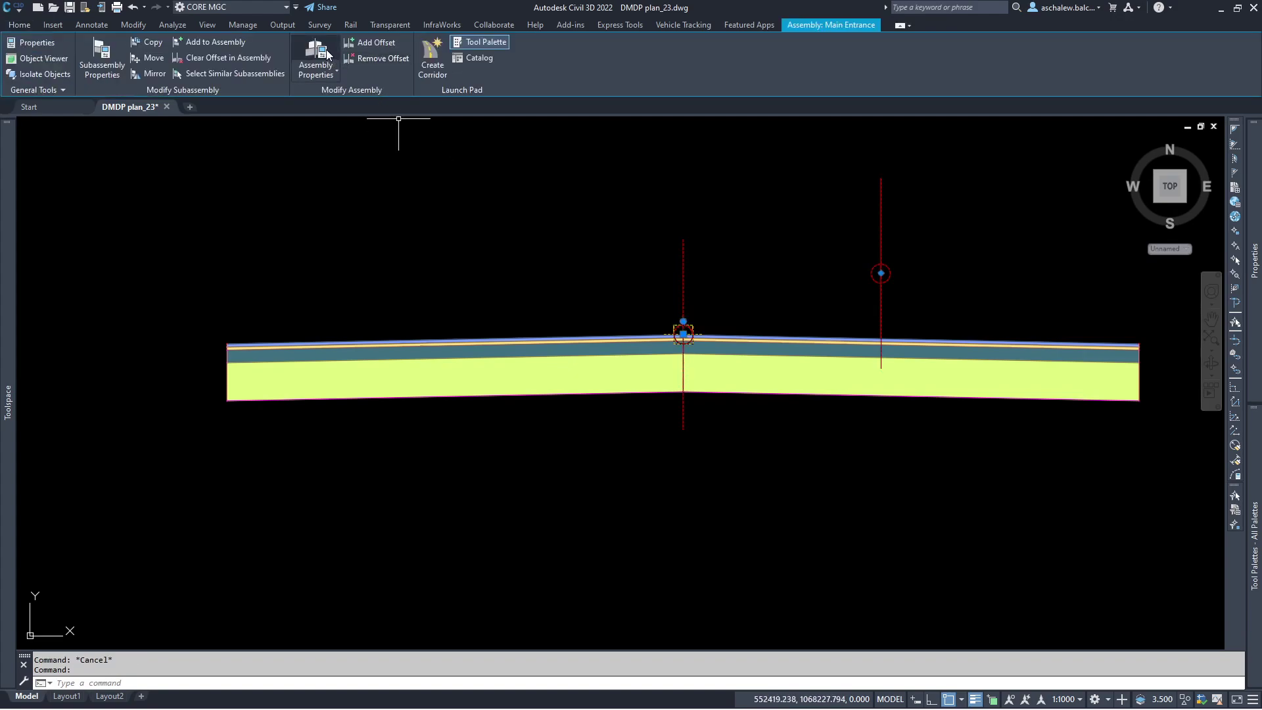
left_click(369, 43)
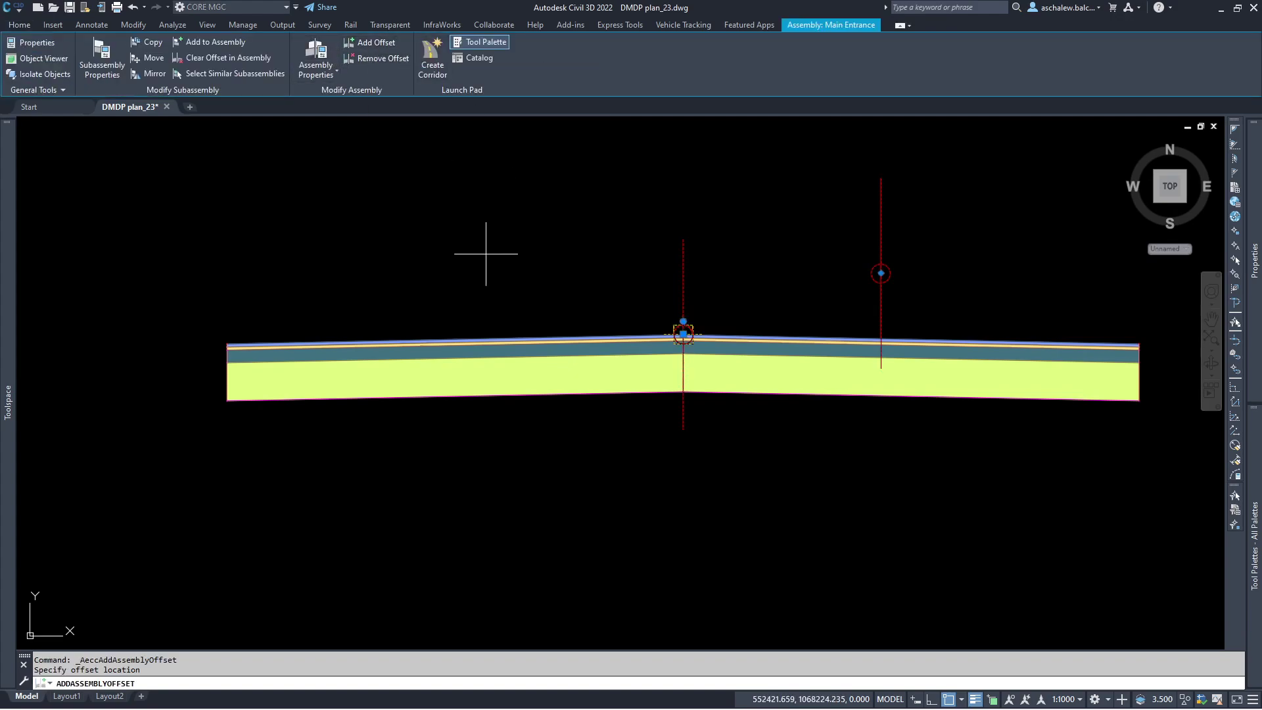
left_click(469, 273)
key("Escape")
key("Escape")
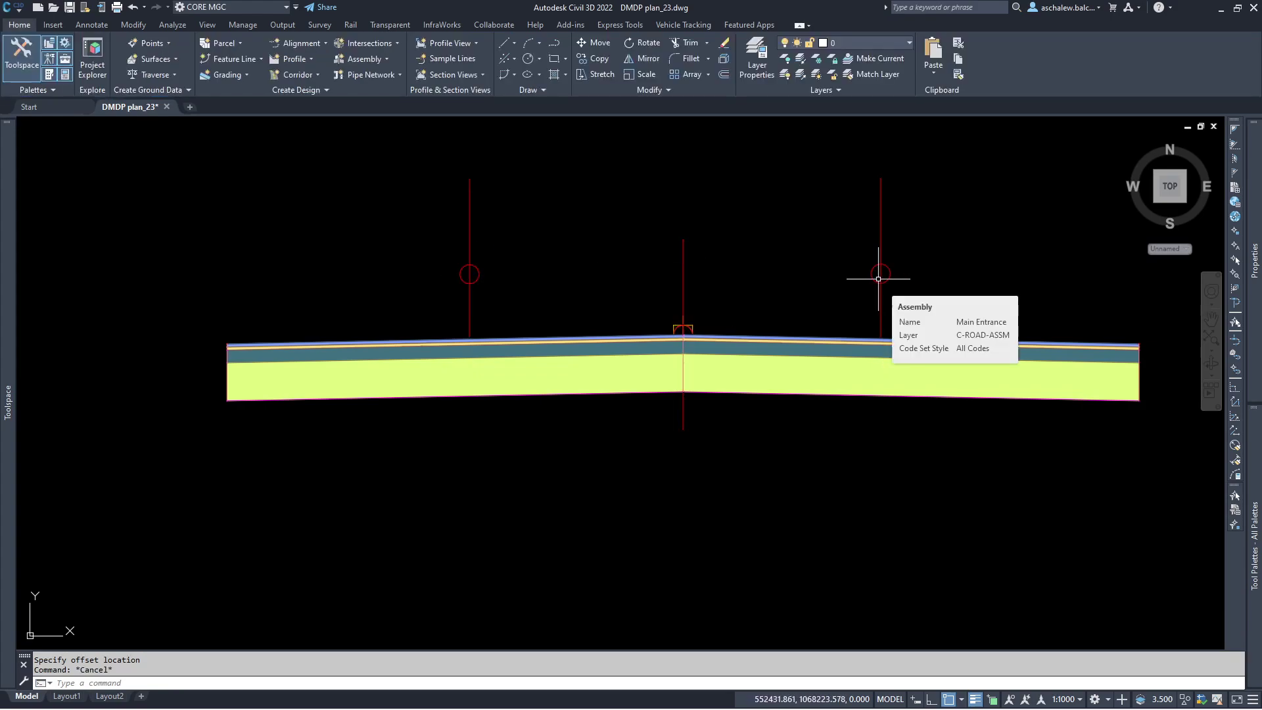
Examine the tapered median edges along the entrance road near Road C, and return to the Main Entrance assembly.
scroll(861, 279, "down", 15)
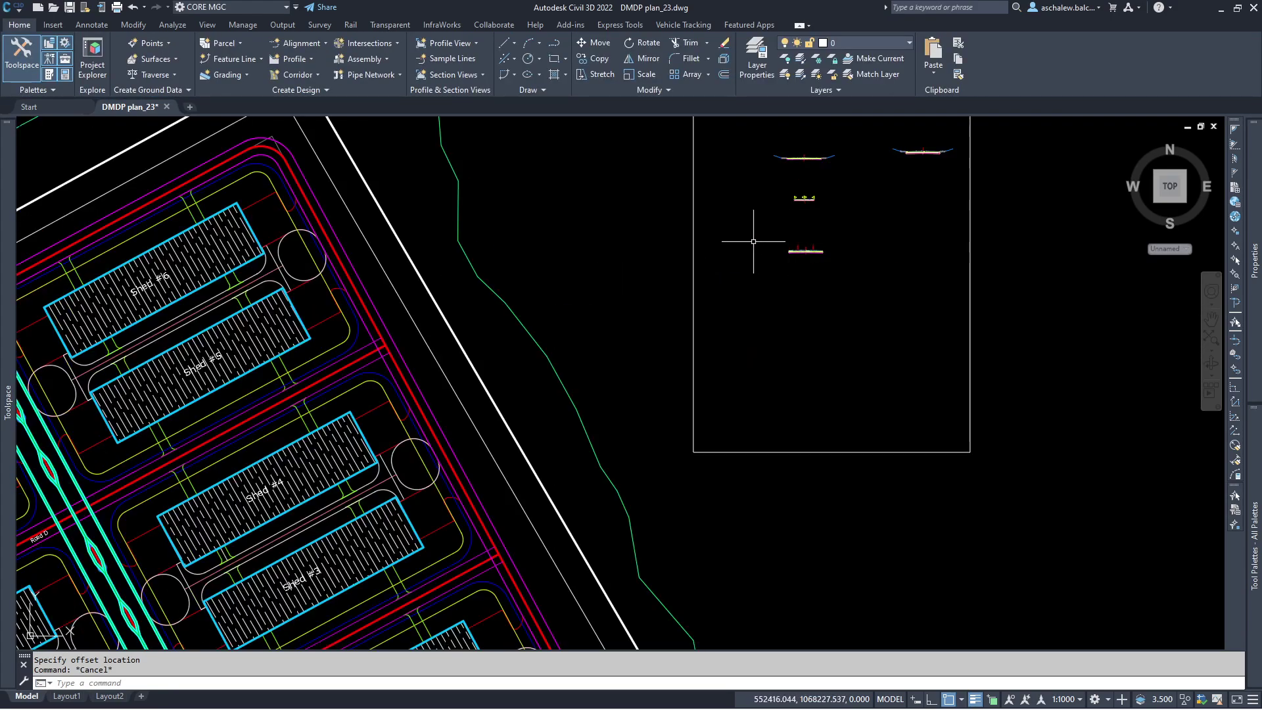
scroll(654, 240, "down", 4)
scroll(475, 442, "up", 9)
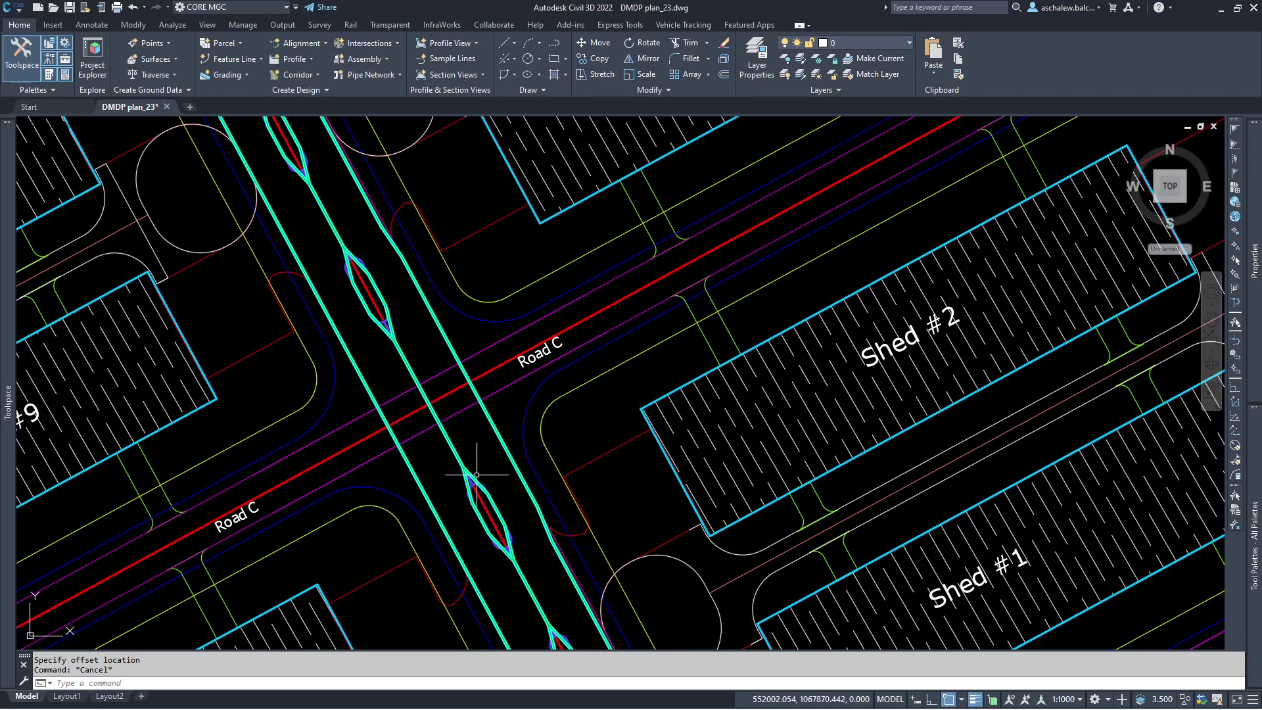
scroll(486, 486, "up", 5)
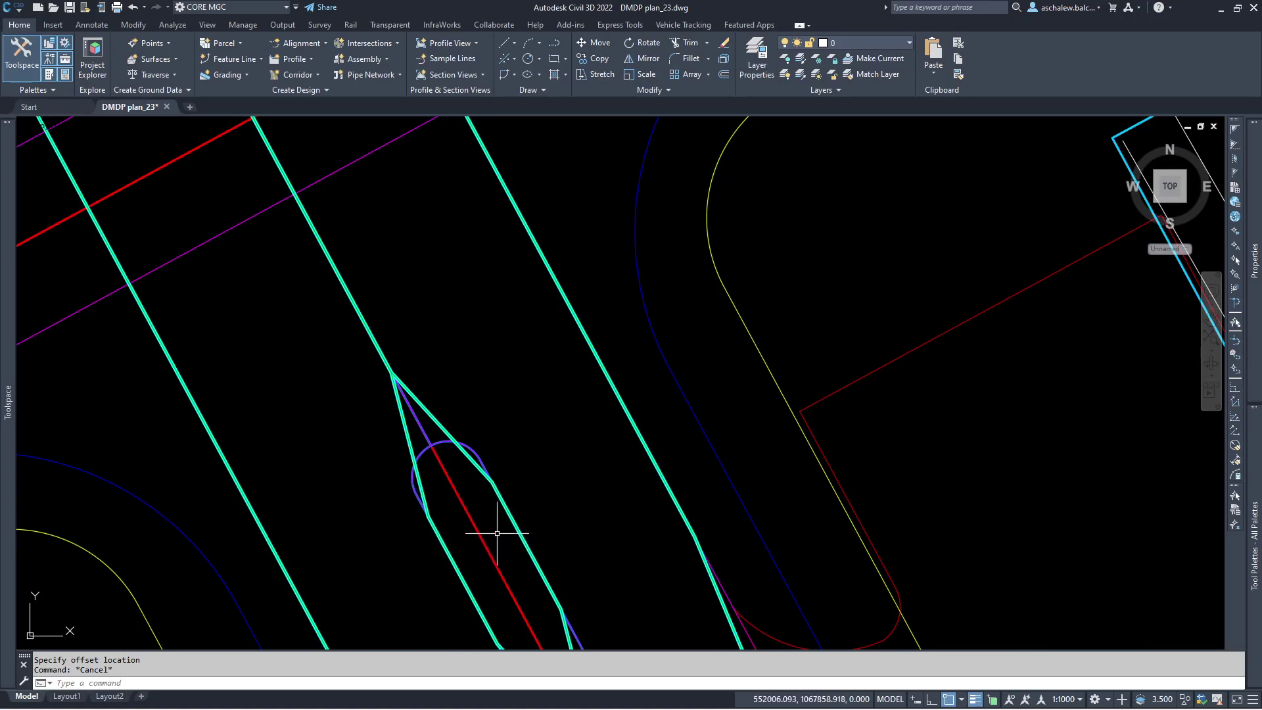
scroll(492, 534, "down", 8)
scroll(583, 266, "up", 6)
scroll(583, 266, "up", 3)
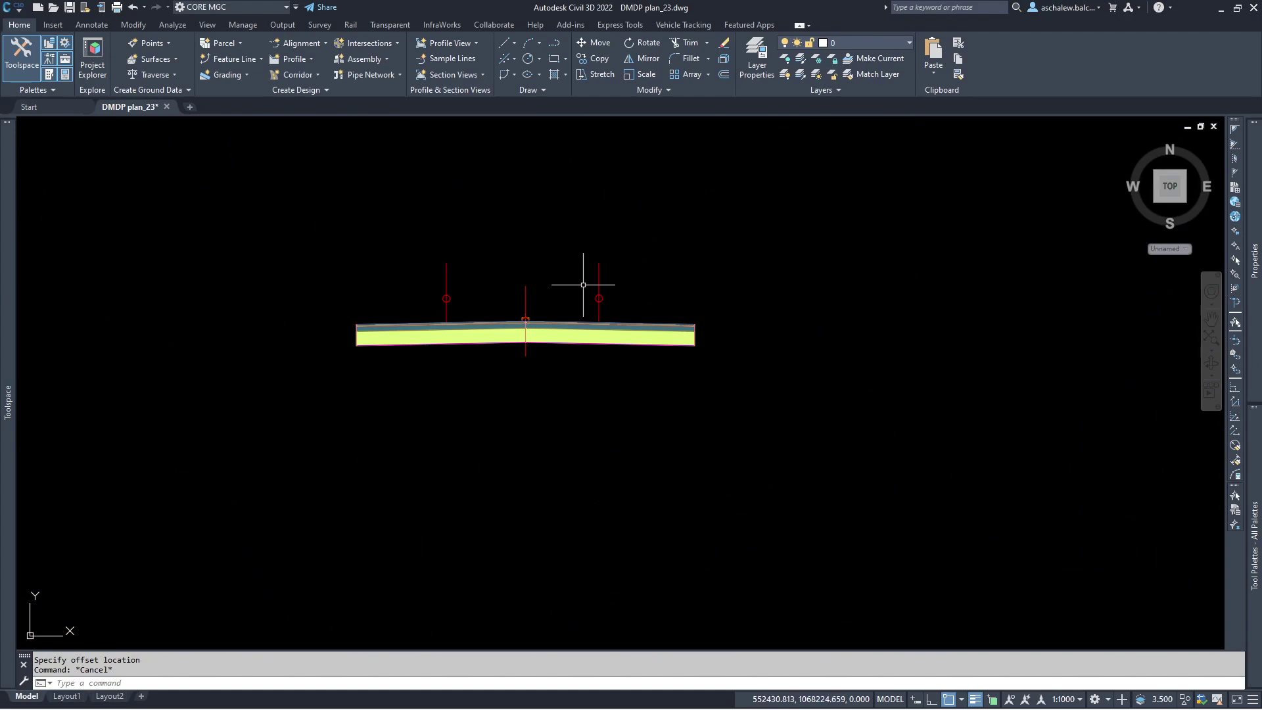
key("Escape")
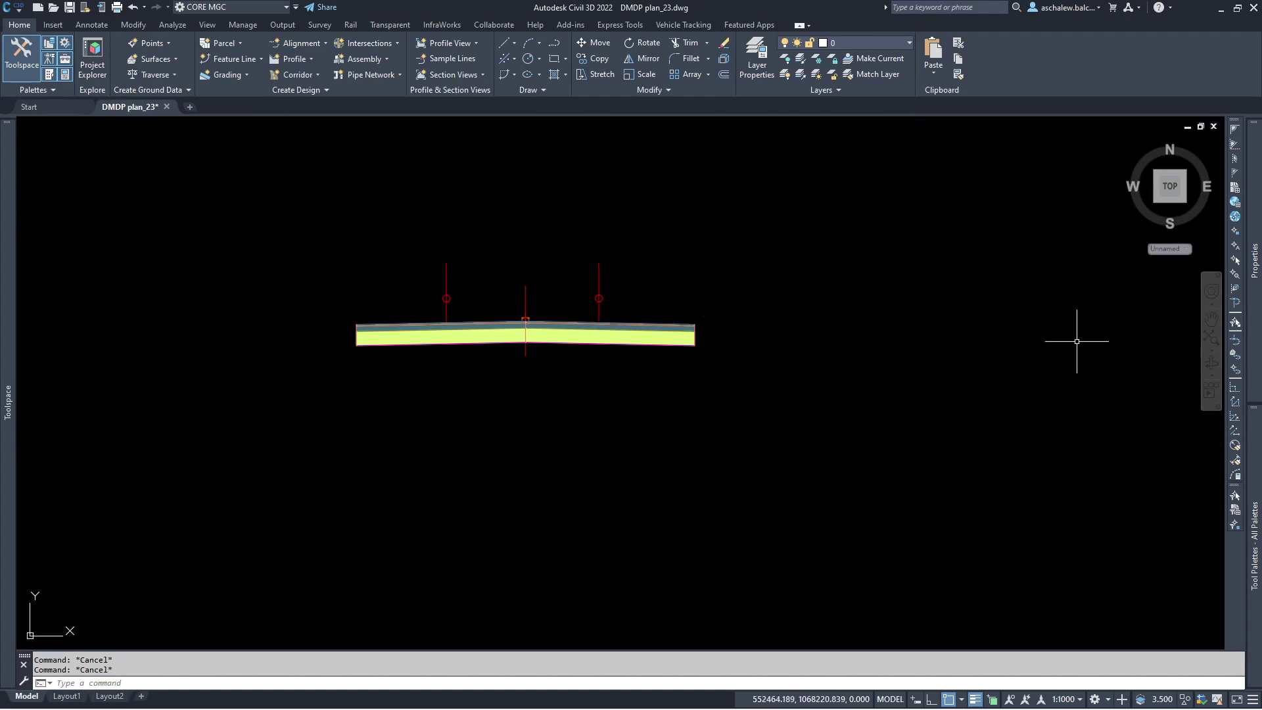
Attach a ConditionalHorizontalTarget with side Left and type Target Found to the right offset, named RT MEDAIN EDGE FOUND.
mouse_move(1253, 546)
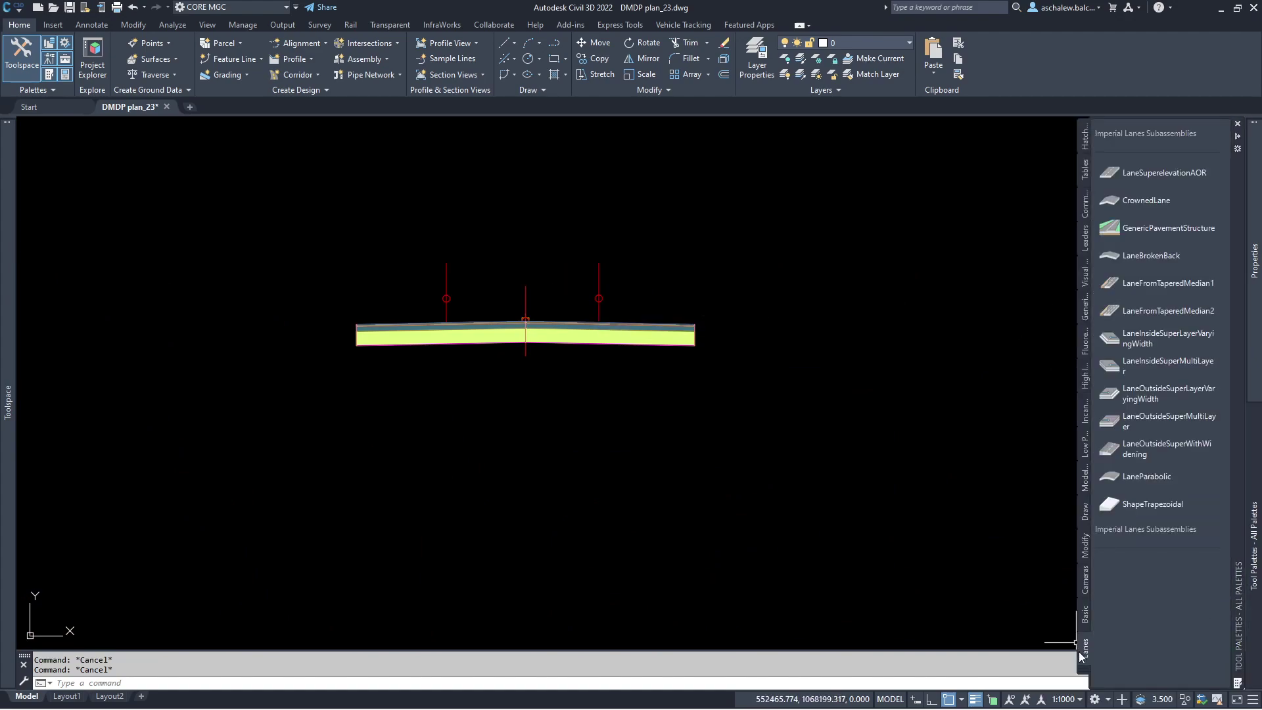
left_click(1087, 663)
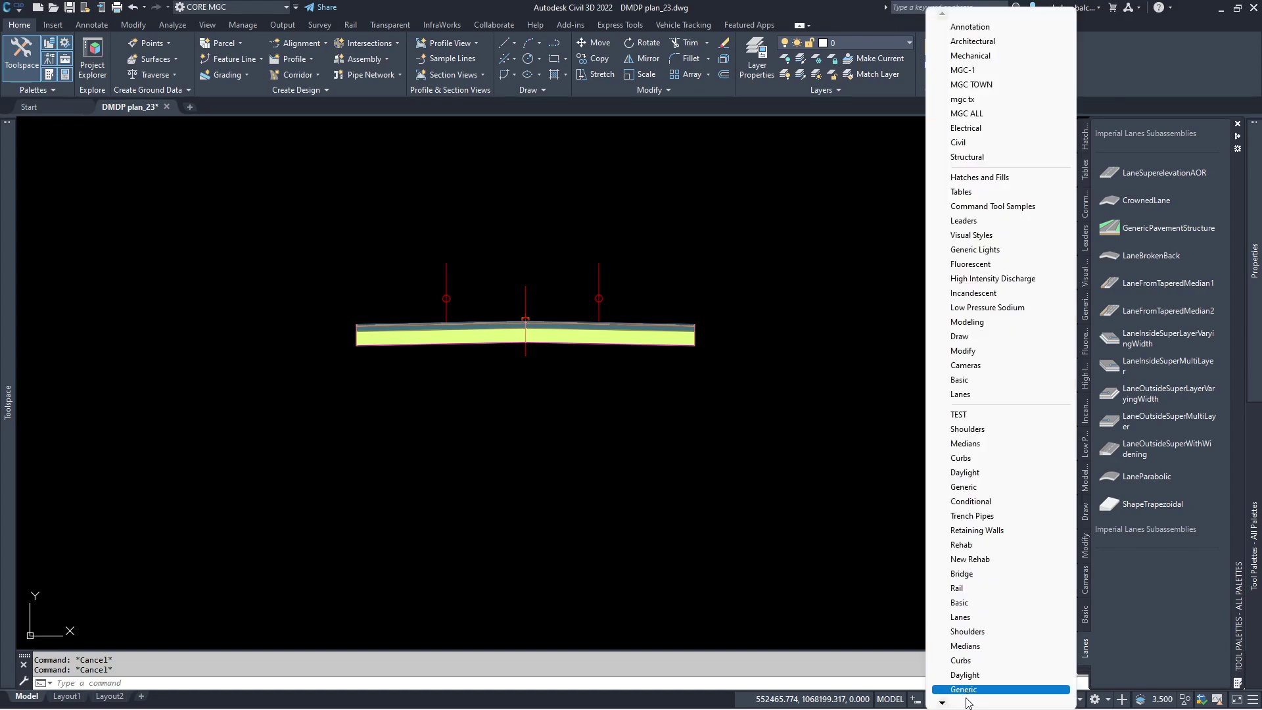
mouse_move(941, 704)
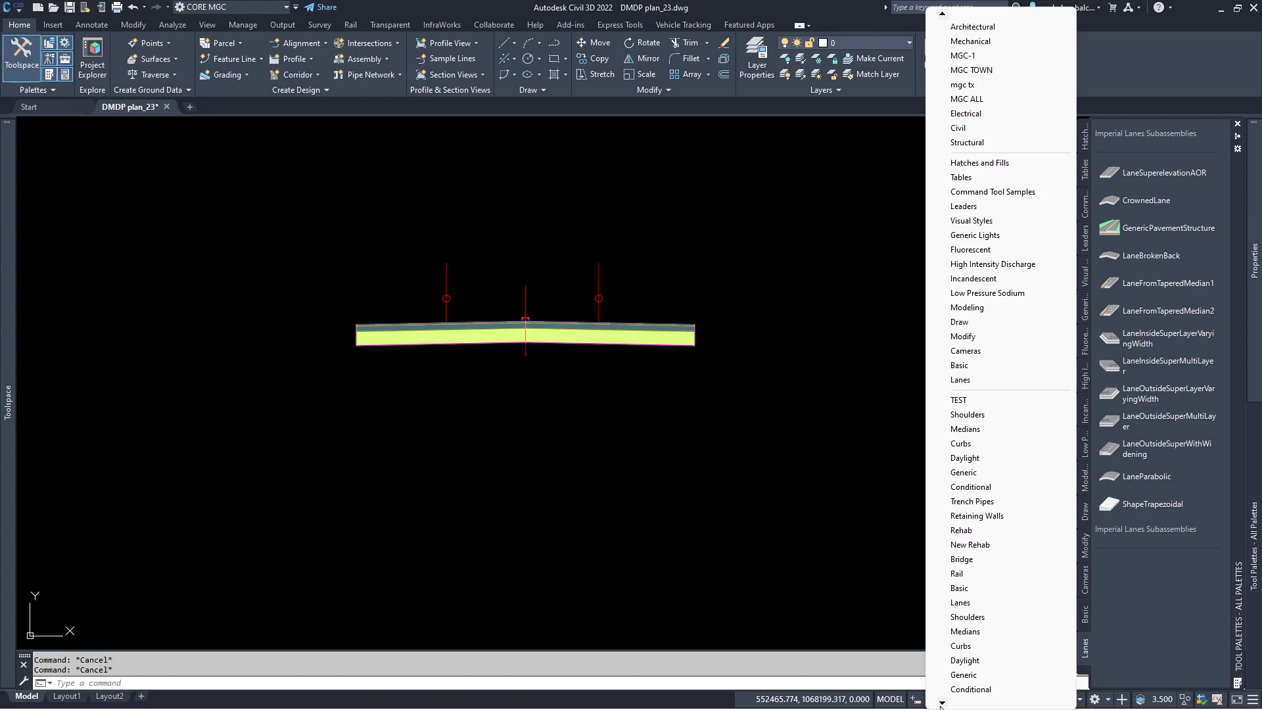
left_click(970, 675)
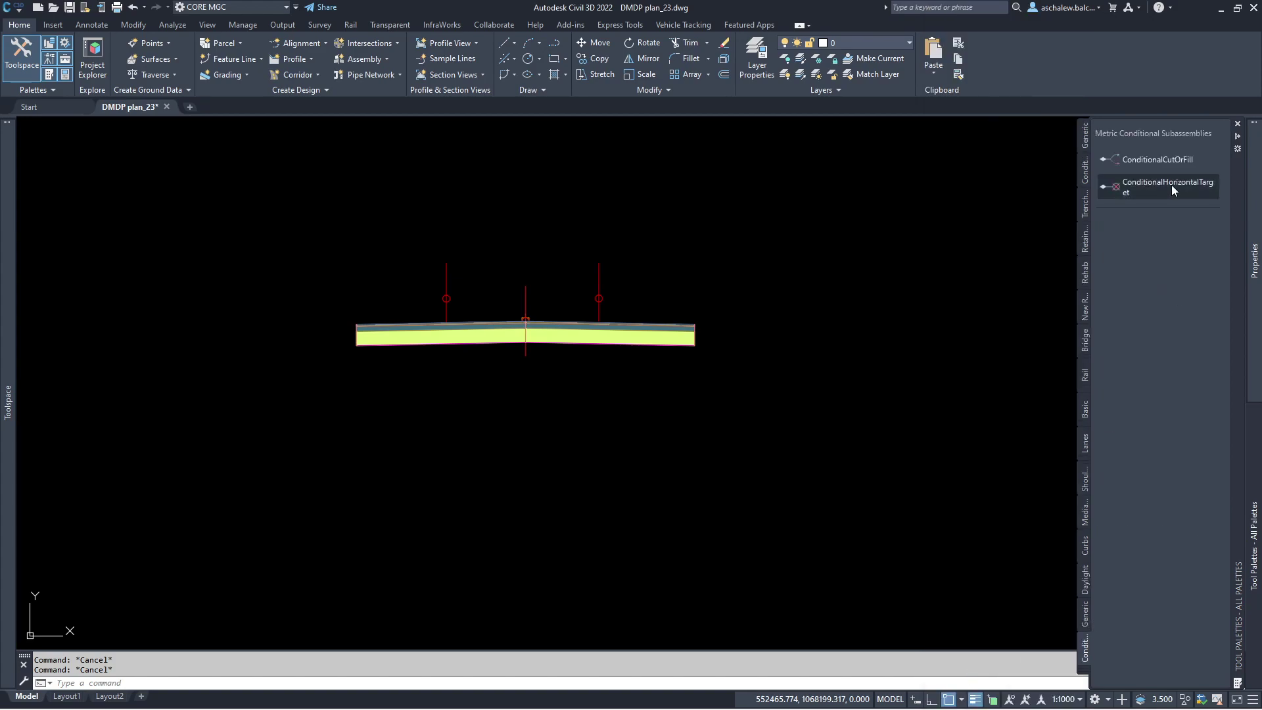
left_click(1158, 185)
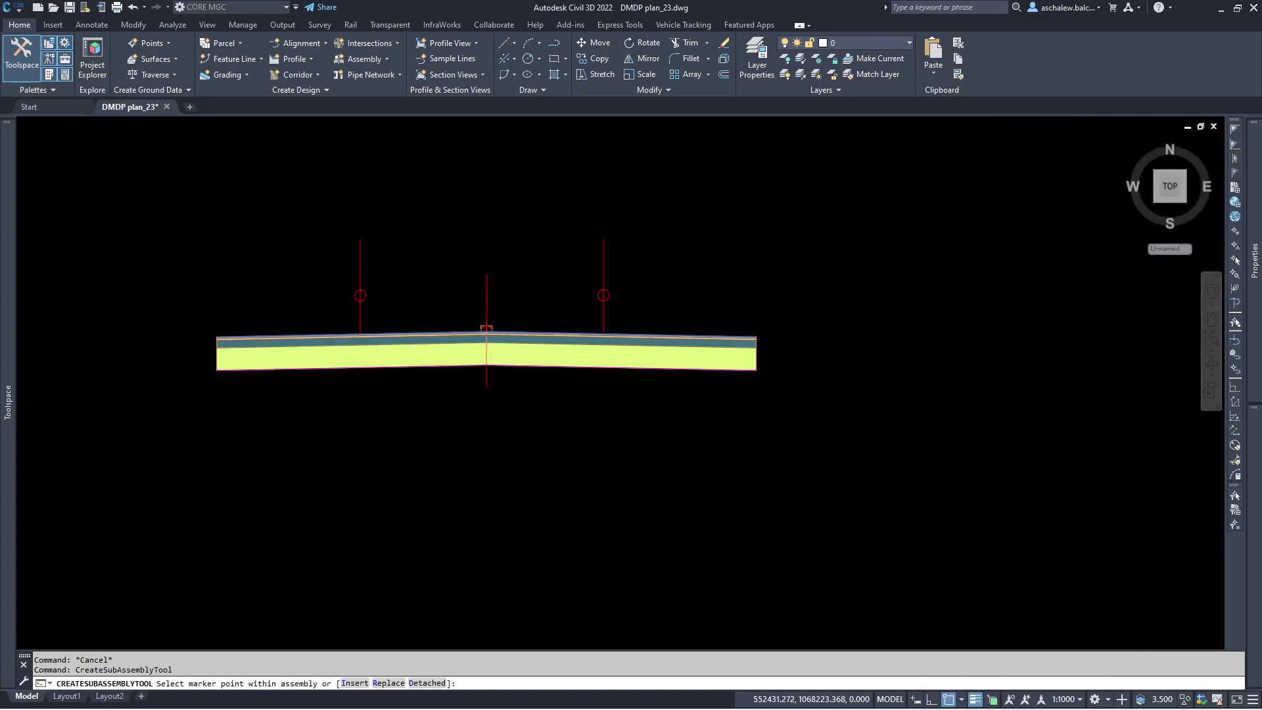
scroll(635, 277, "up", 10)
mouse_move(1257, 309)
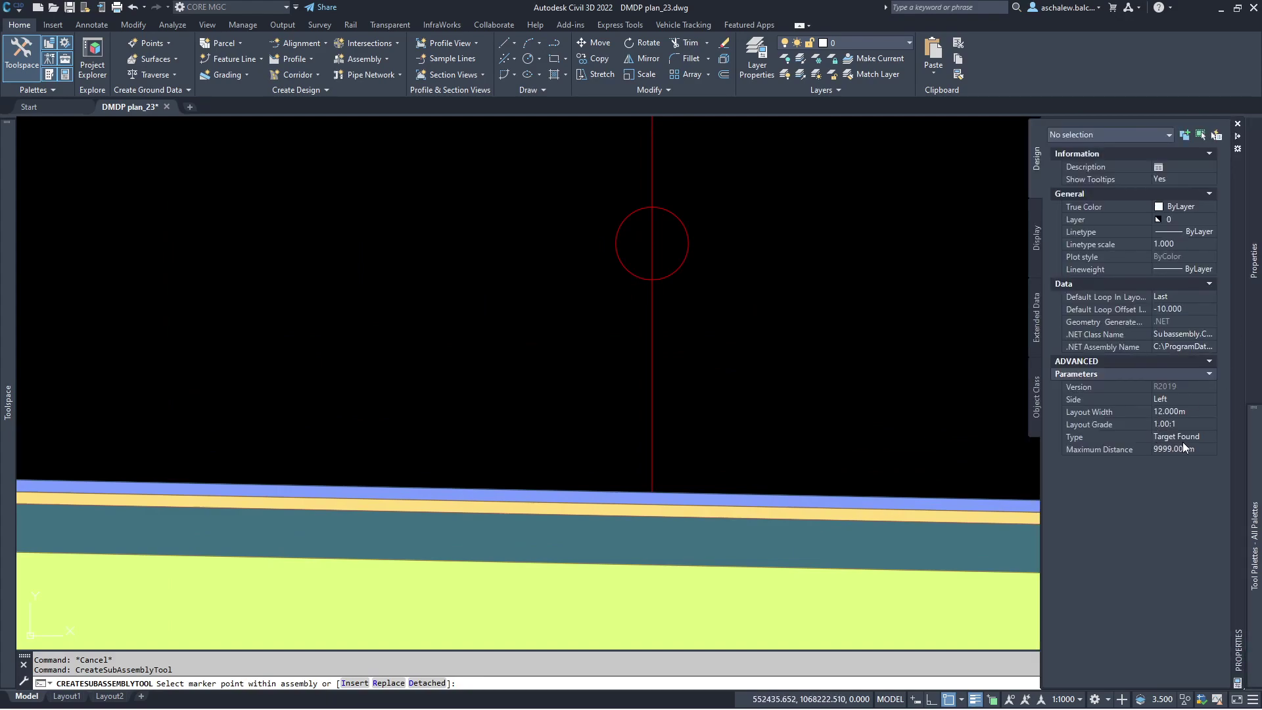
left_click(1167, 400)
left_click(1168, 401)
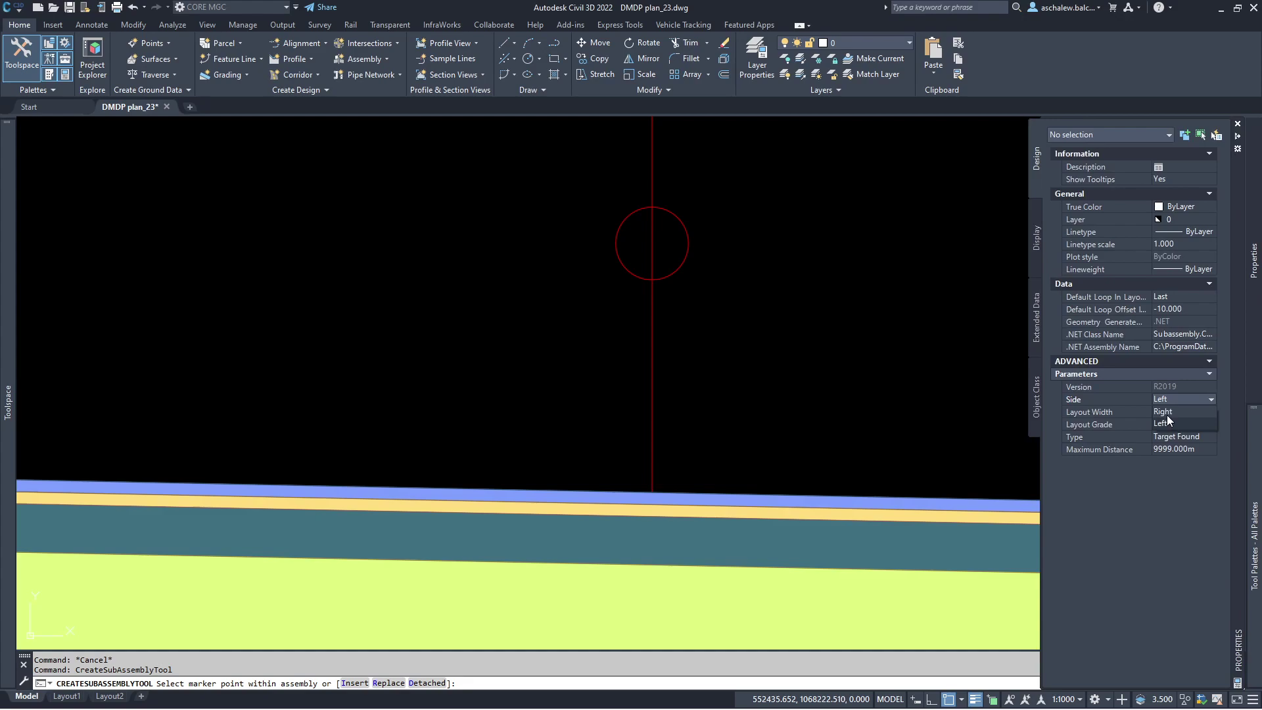
left_click(1166, 422)
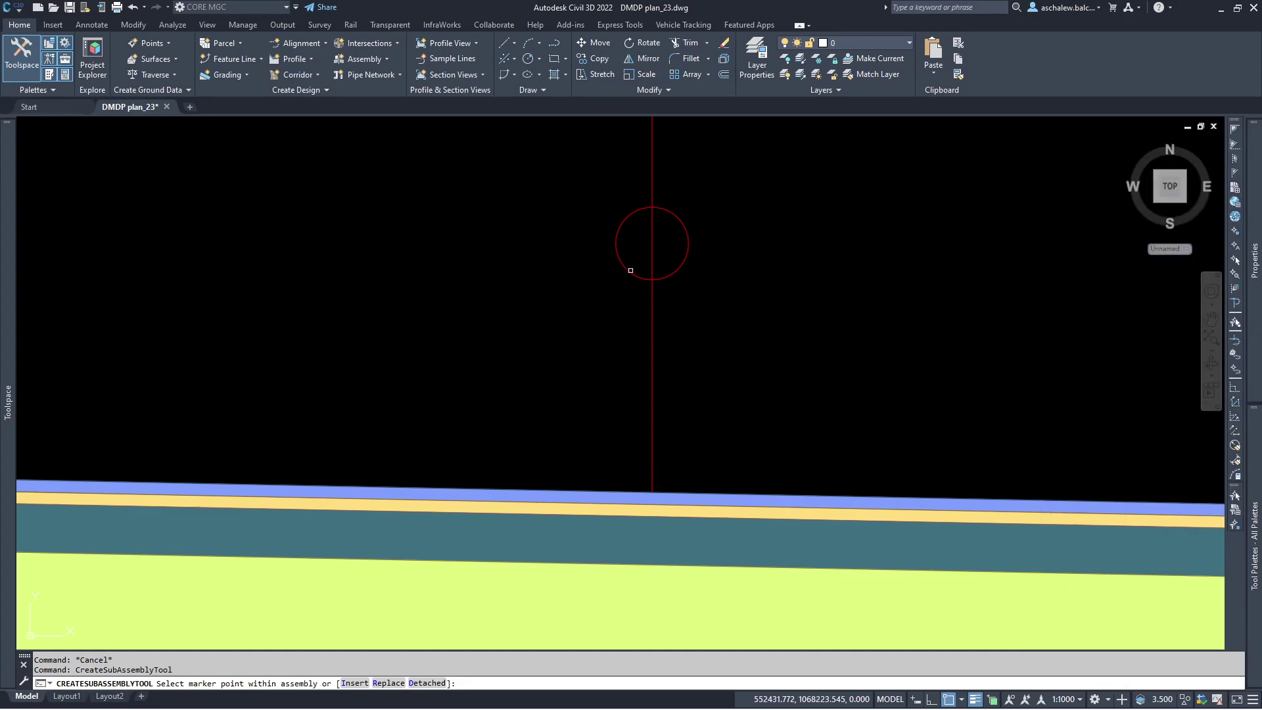
left_click(631, 275)
left_click_drag(674, 342, 580, 351)
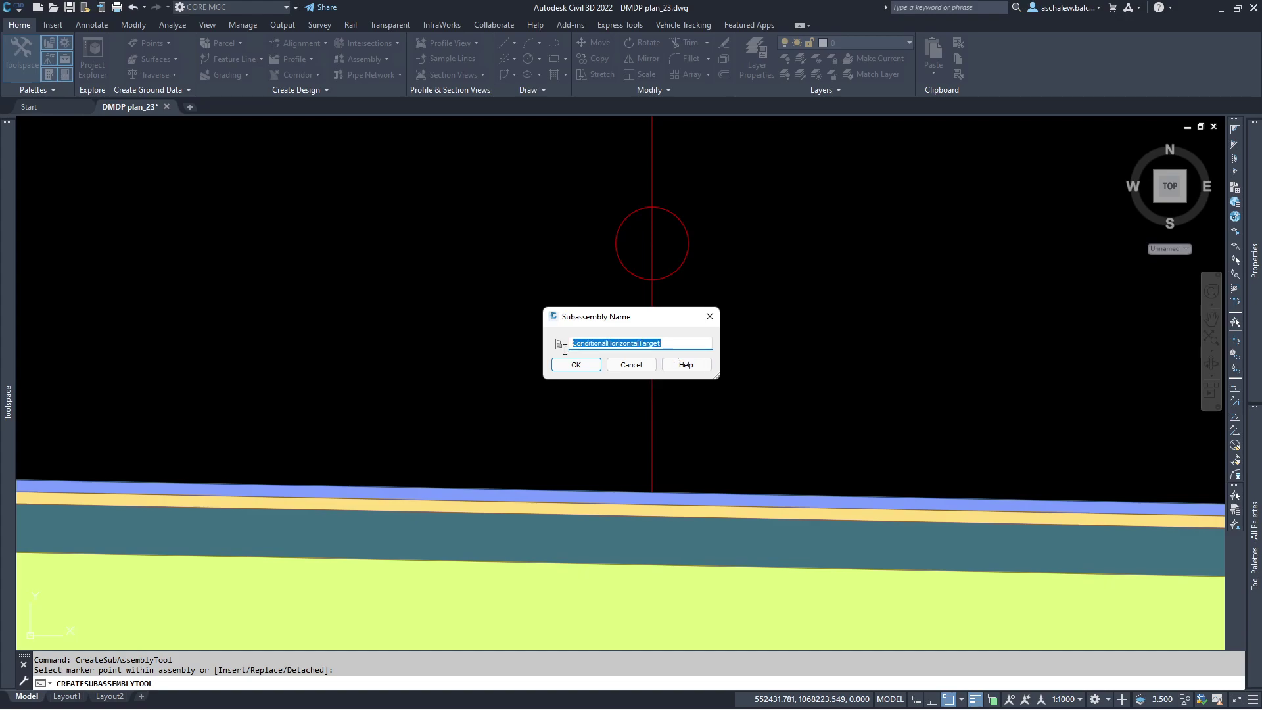
type("RT MEDAIN EDGE FOUND")
left_click(575, 364)
Attach a second ConditionalHorizontalTarget with type Target Not Found to the right offset, named RT MEDAIN EDGE NOT FOUND.
scroll(566, 346, "down", 5)
scroll(566, 346, "up", 5)
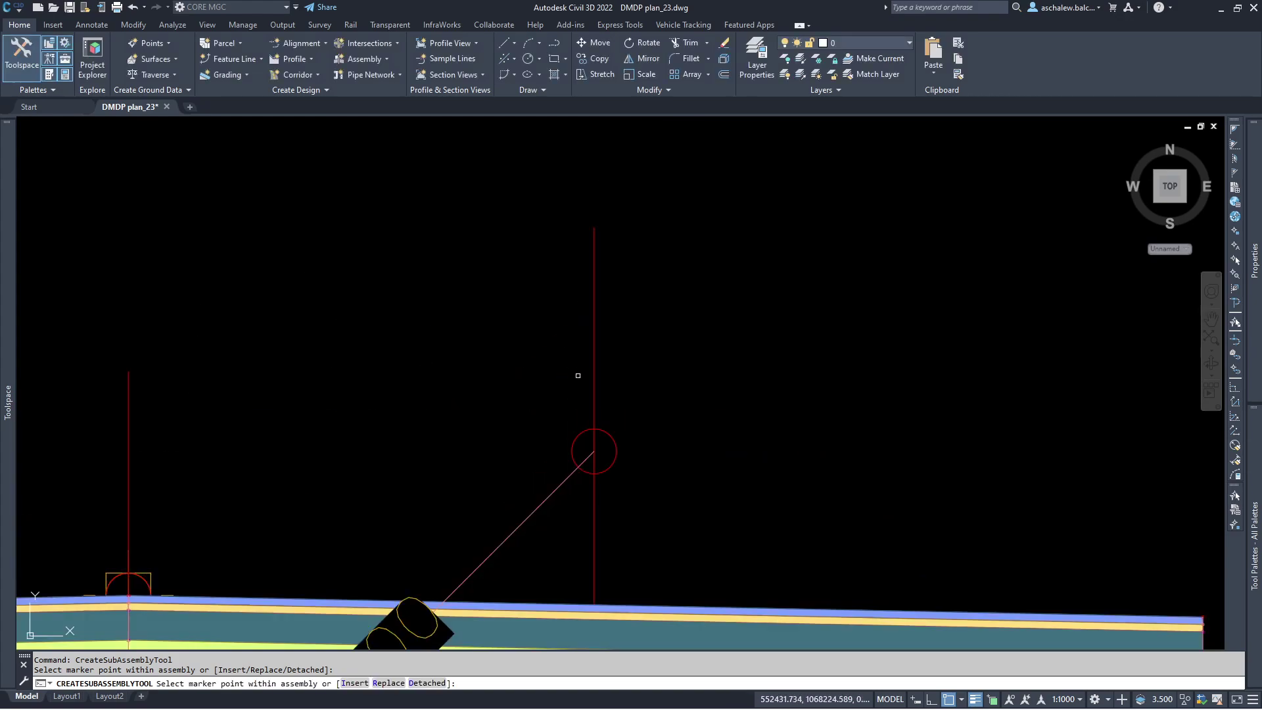
mouse_move(1259, 494)
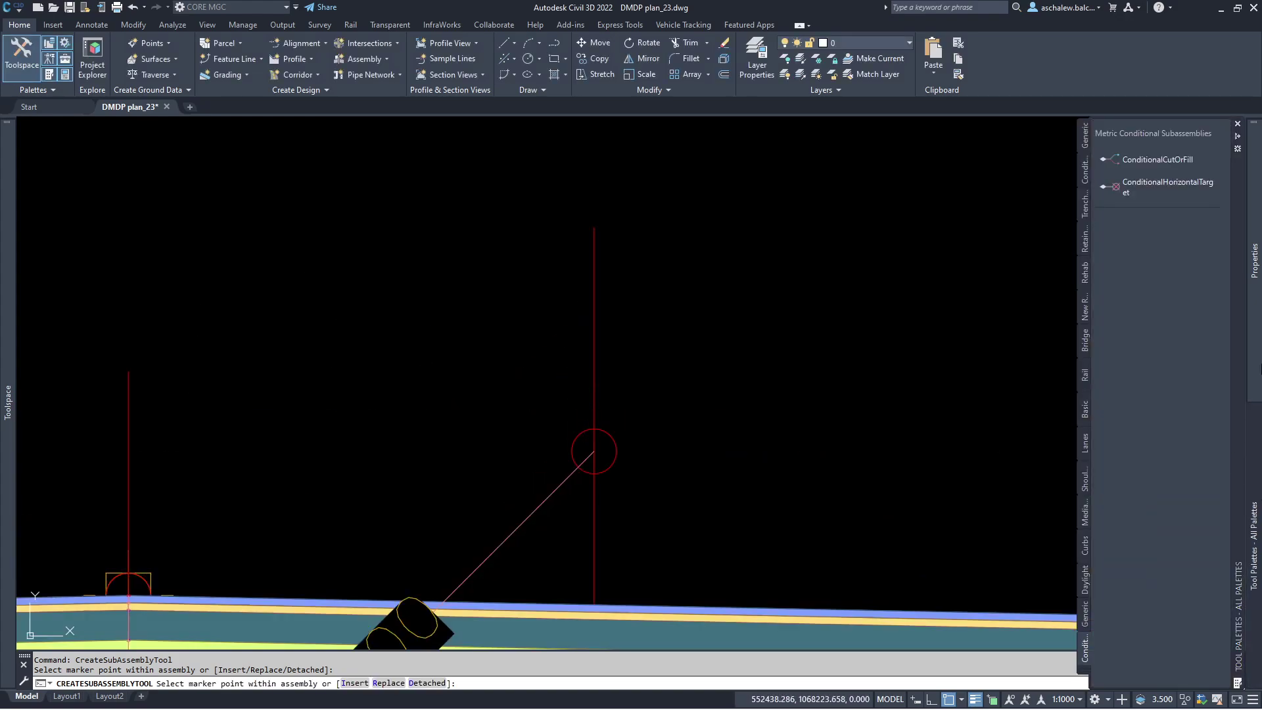
mouse_move(1254, 260)
left_click(1202, 449)
left_click(1201, 437)
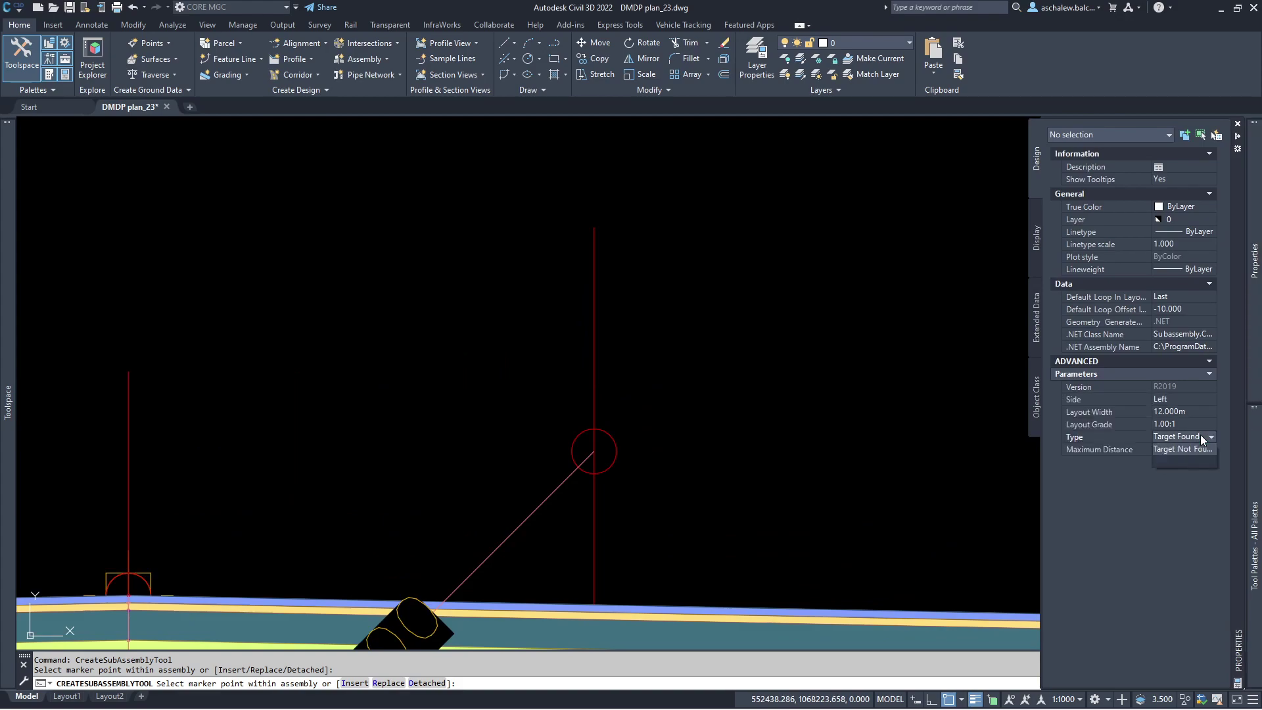
left_click(1176, 464)
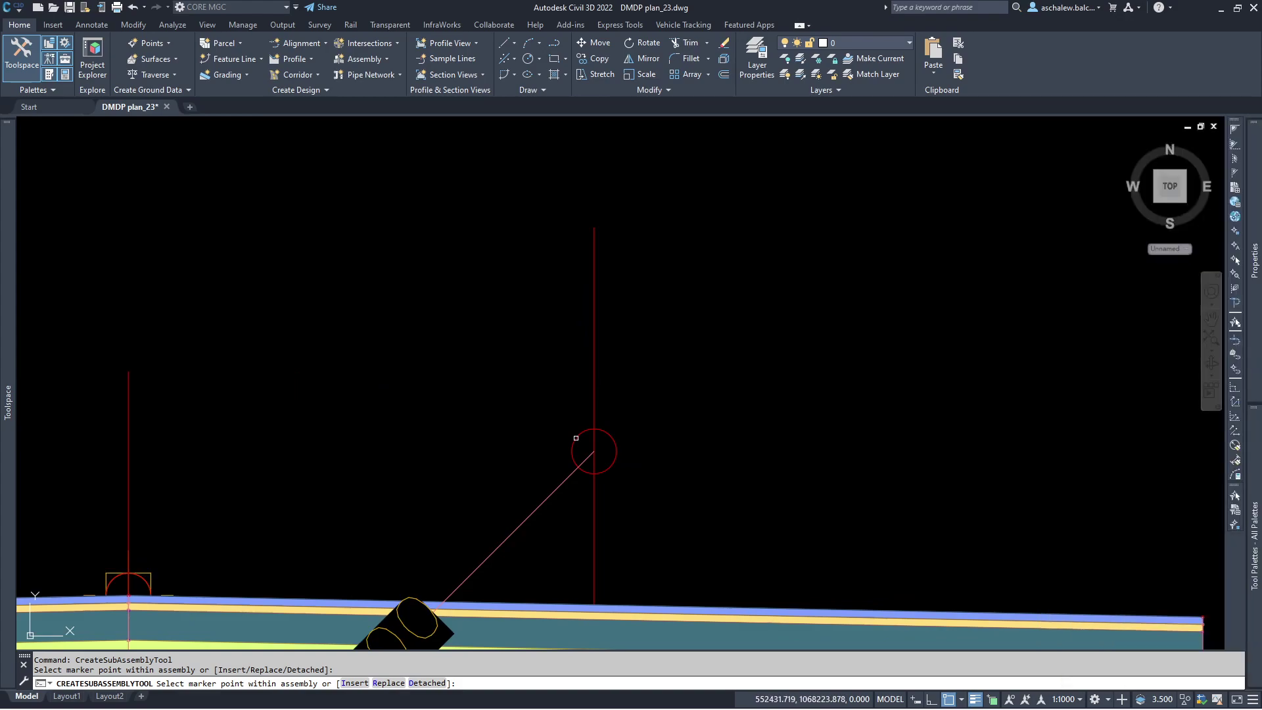
left_click(576, 435)
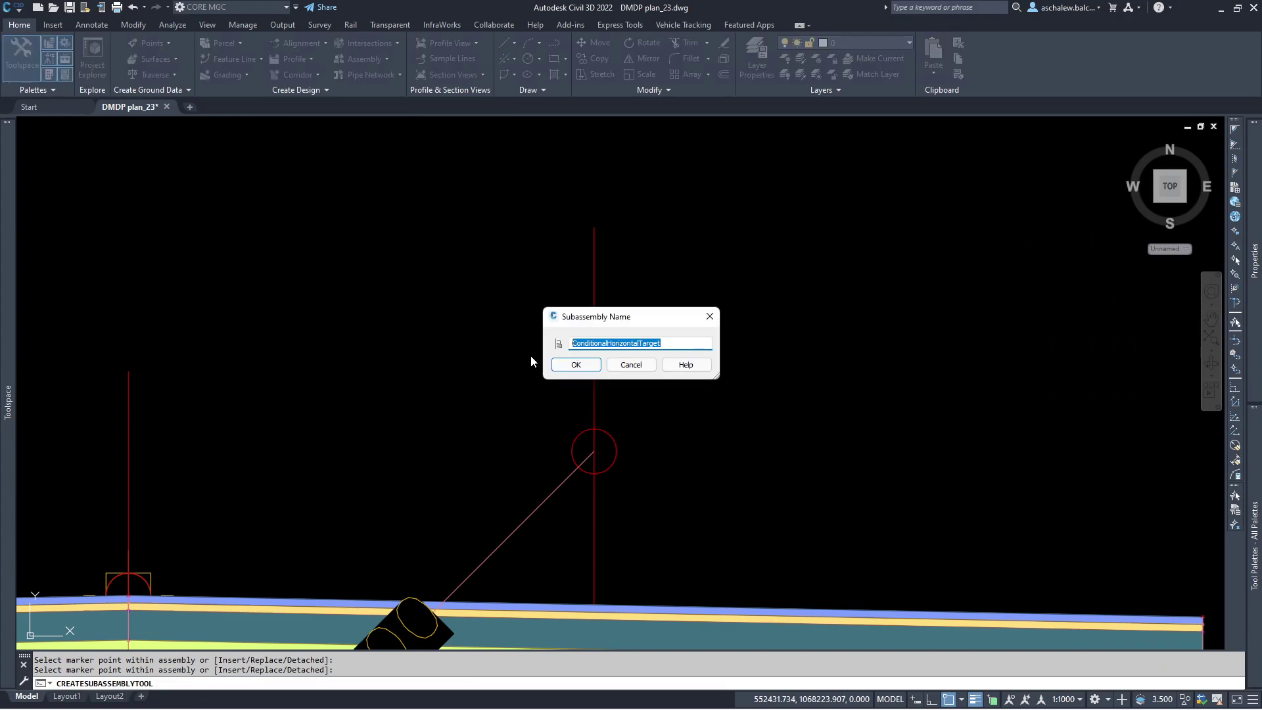
type("RT MEDAIN EDGE NOT FOUND")
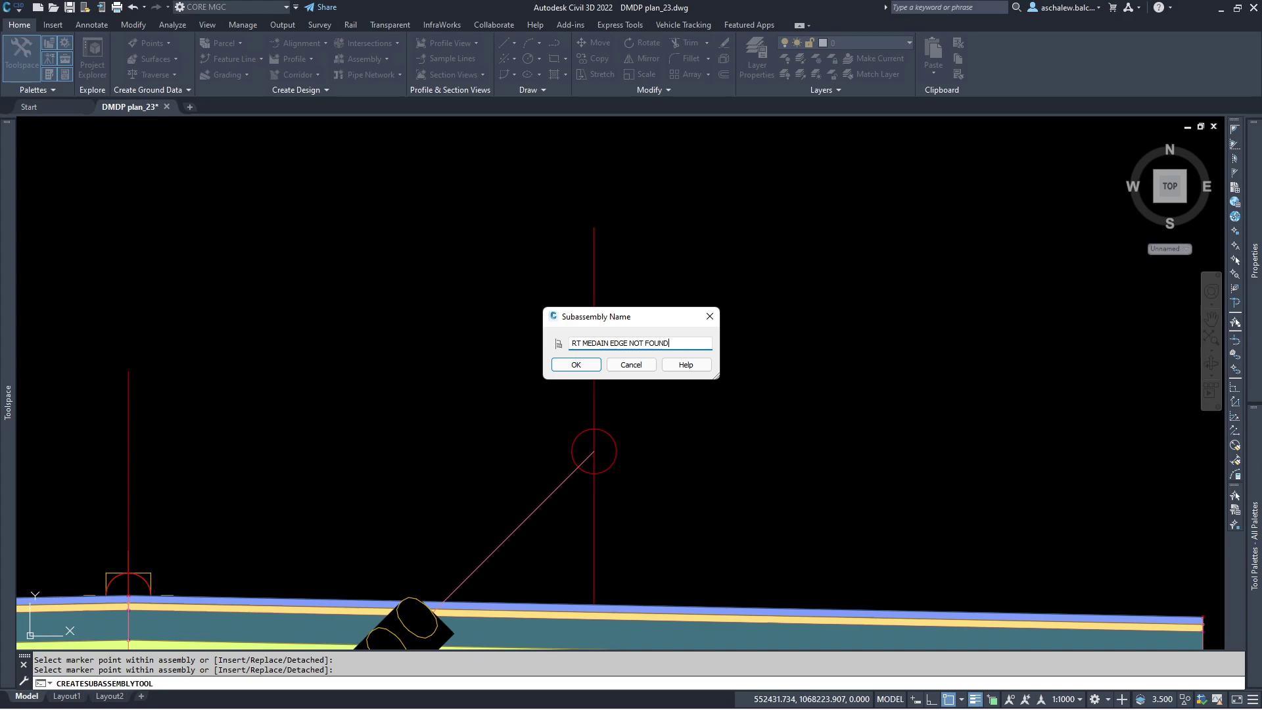
left_click(576, 365)
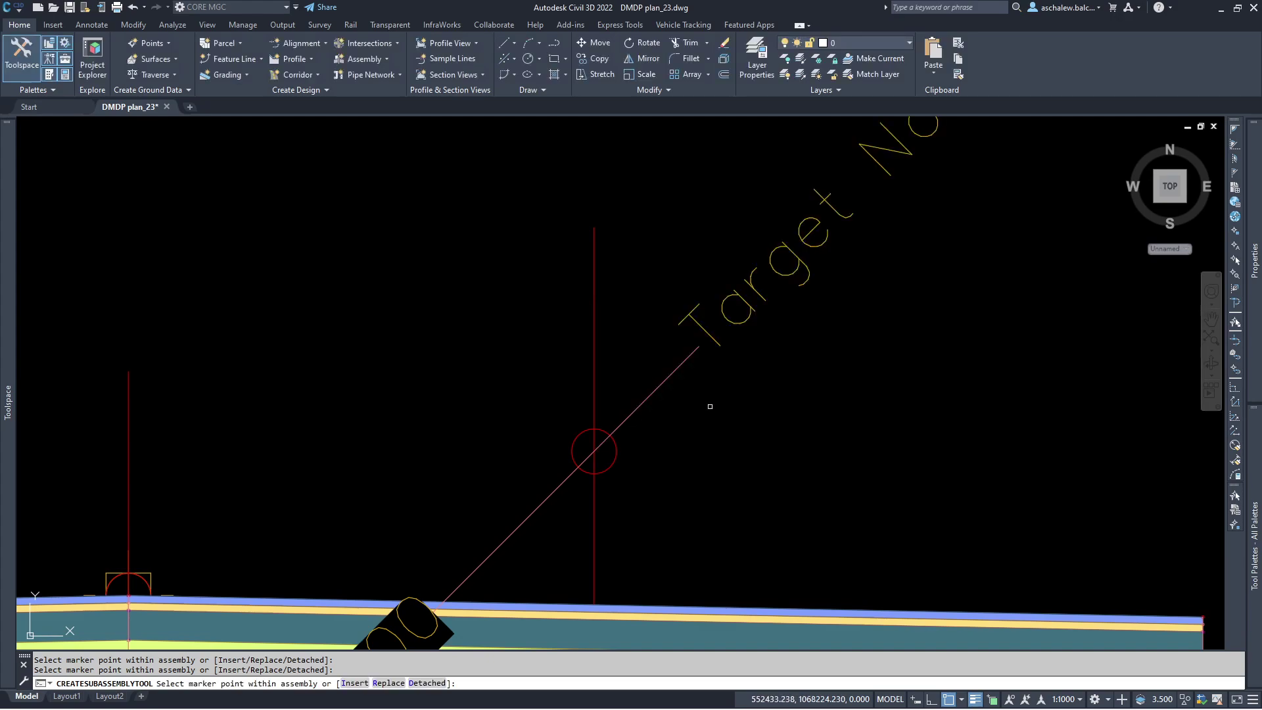
key("Escape")
Mirror the Target Not Found conditional at the same right offset marker and delete the original.
left_click(684, 365)
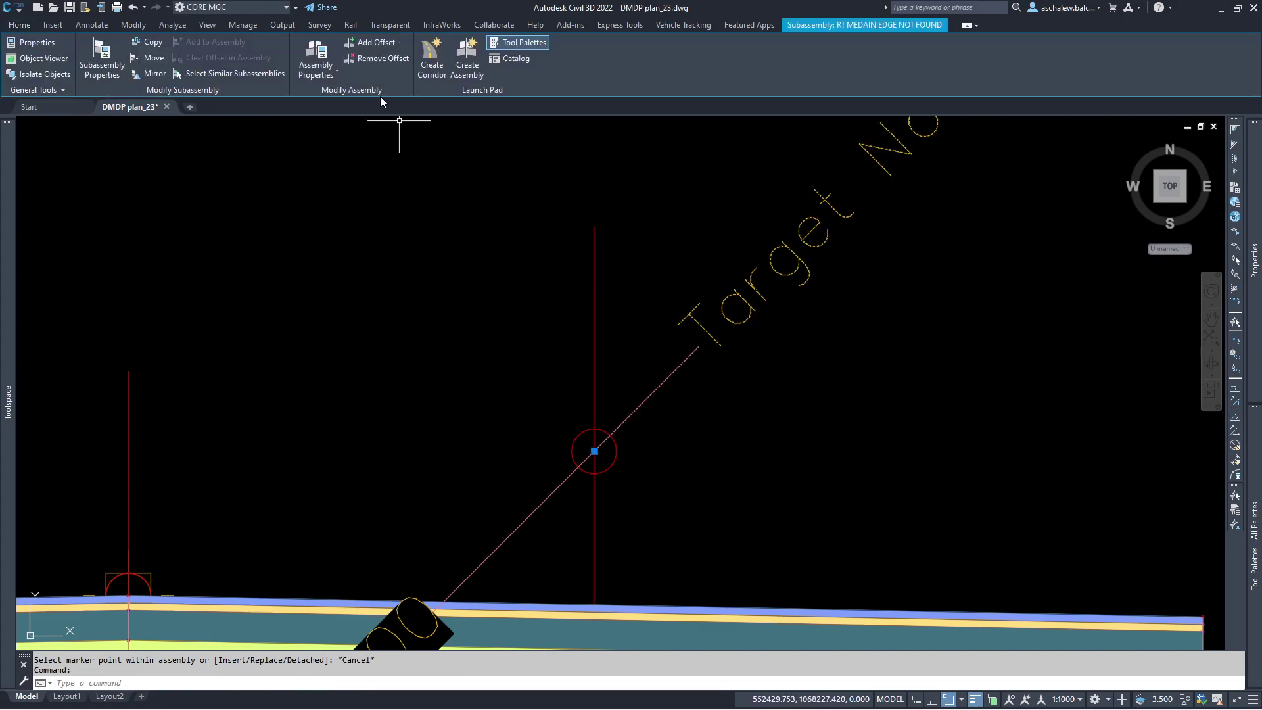
left_click(151, 73)
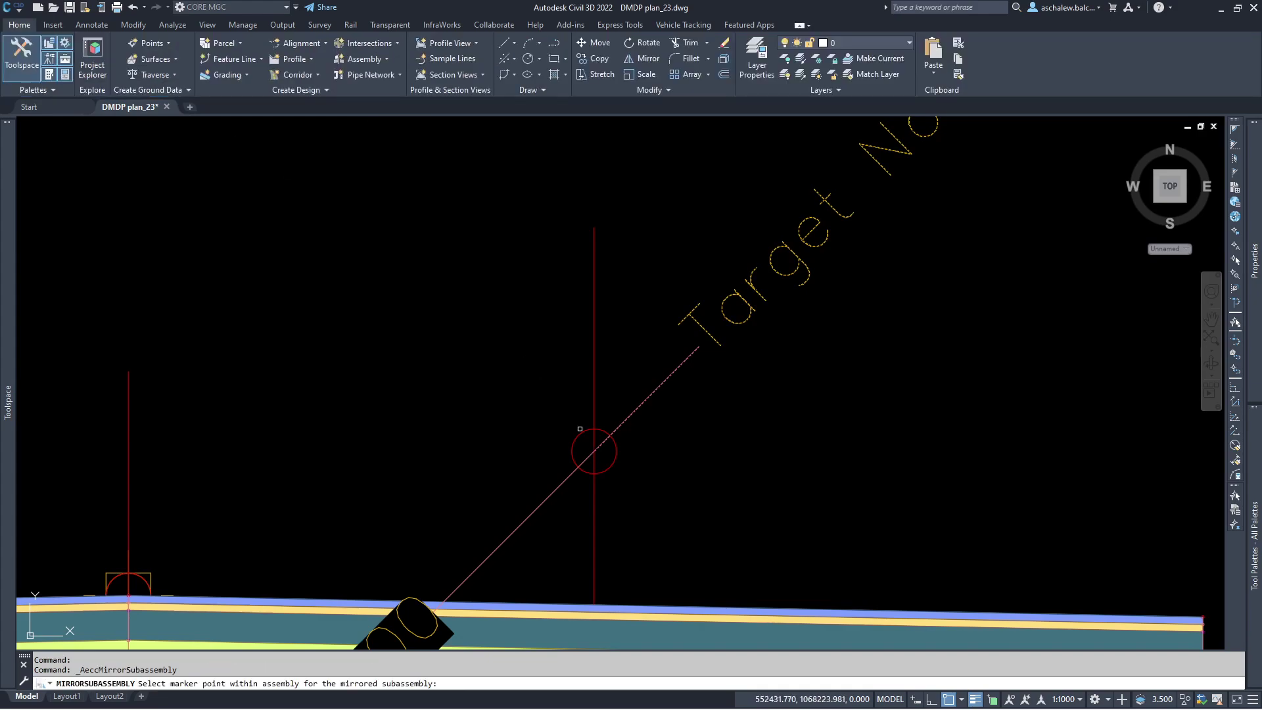
left_click(582, 429)
left_click(575, 365)
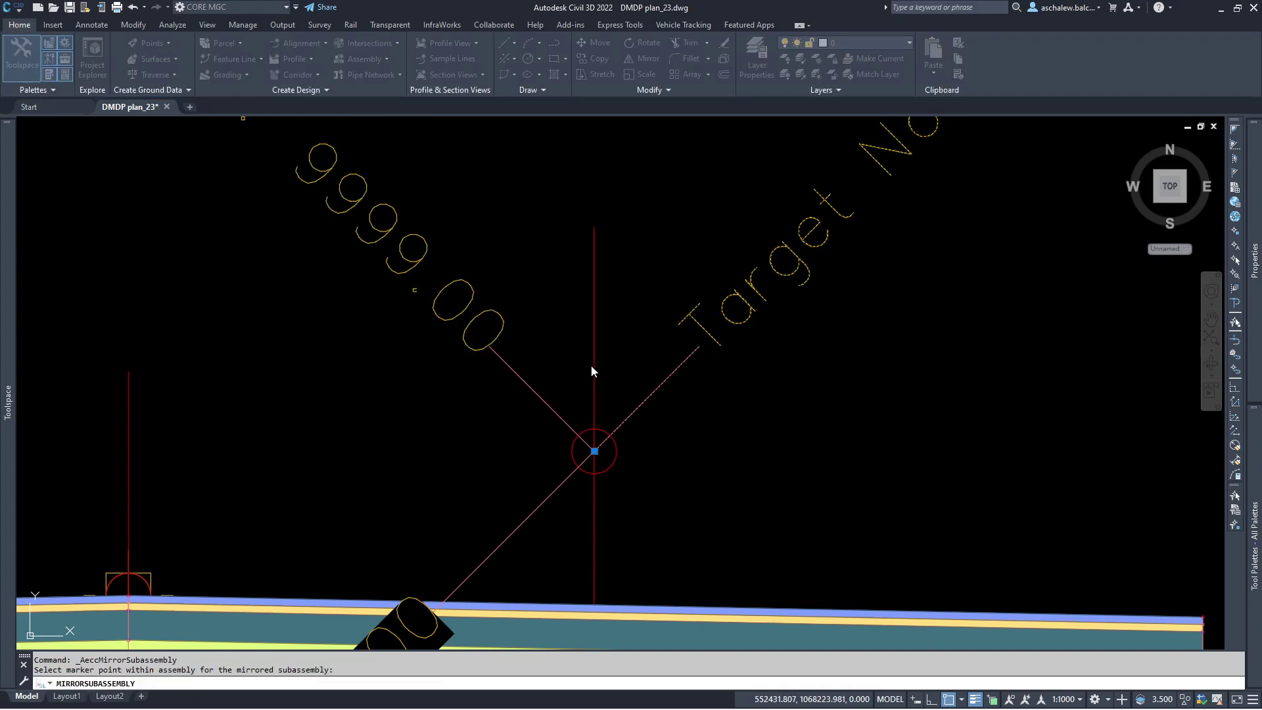
key("Escape")
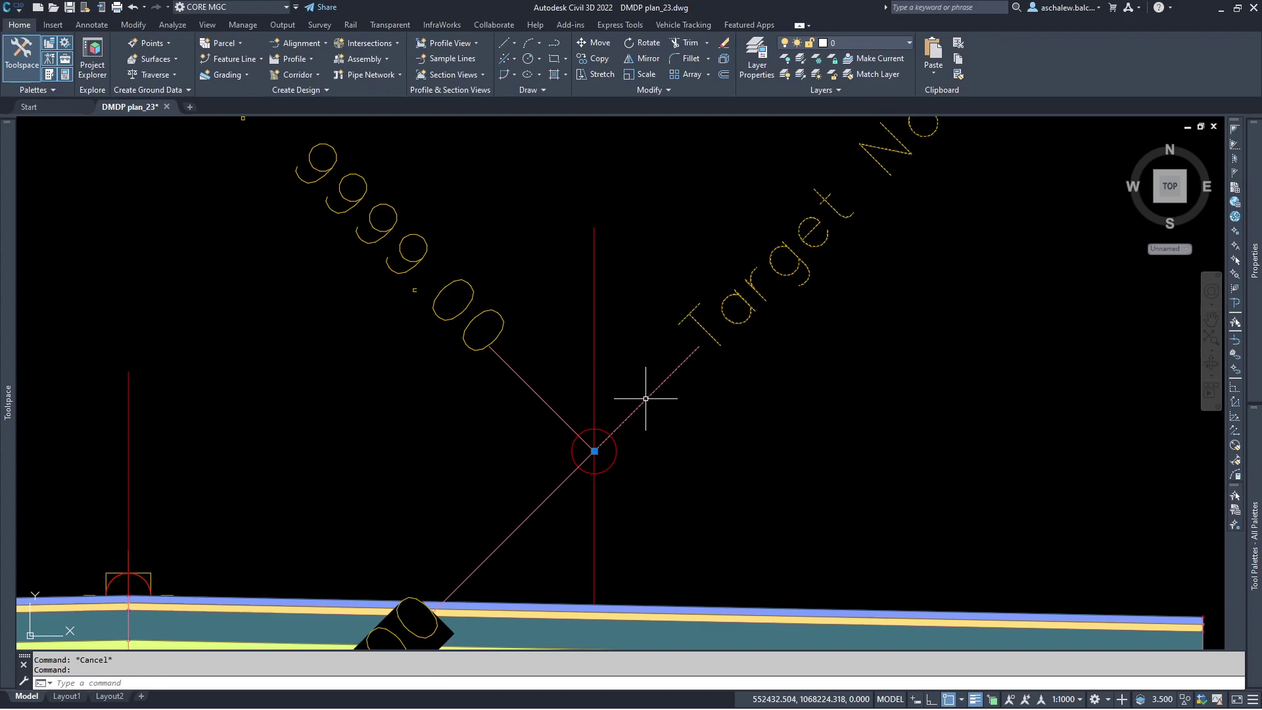
key("Delete")
scroll(673, 394, "down", 6)
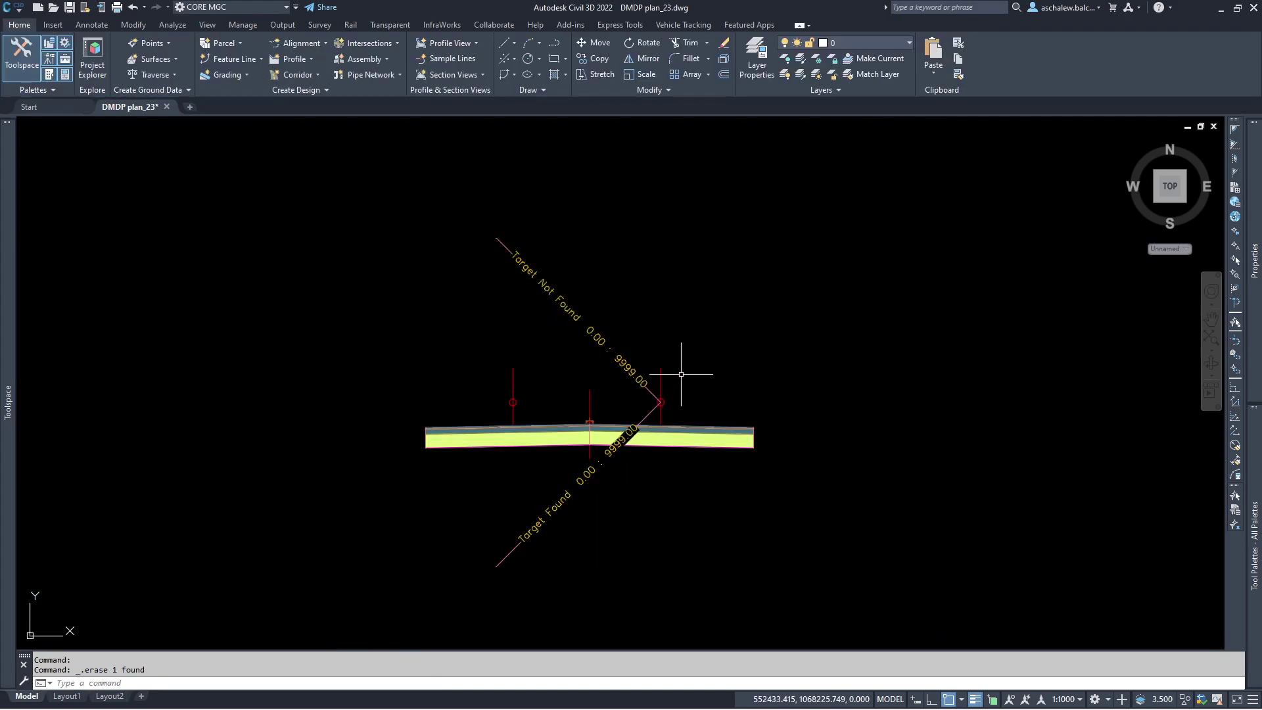
Attach the MGC_TOWN_DAYLIGHT_3 subassembly from the mgc tx collection to the free end of the right offset's Target Found conditional.
scroll(497, 560, "up", 5)
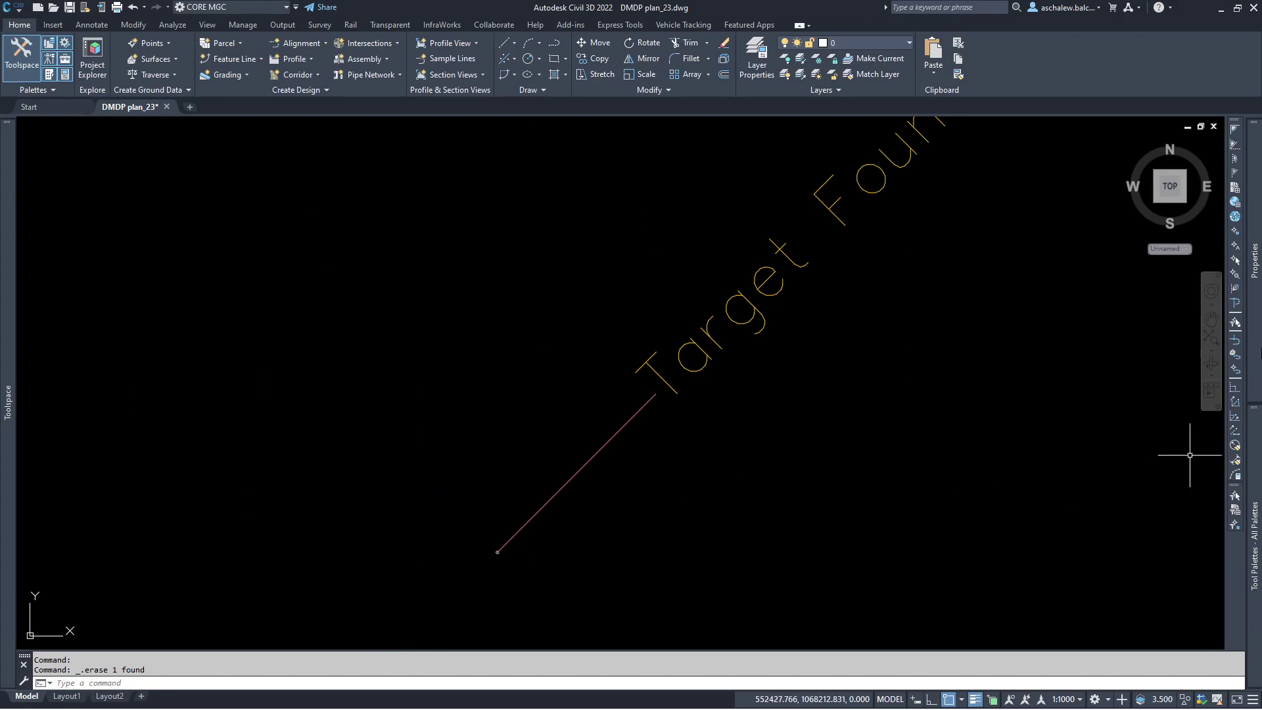
mouse_move(1252, 327)
mouse_move(1254, 546)
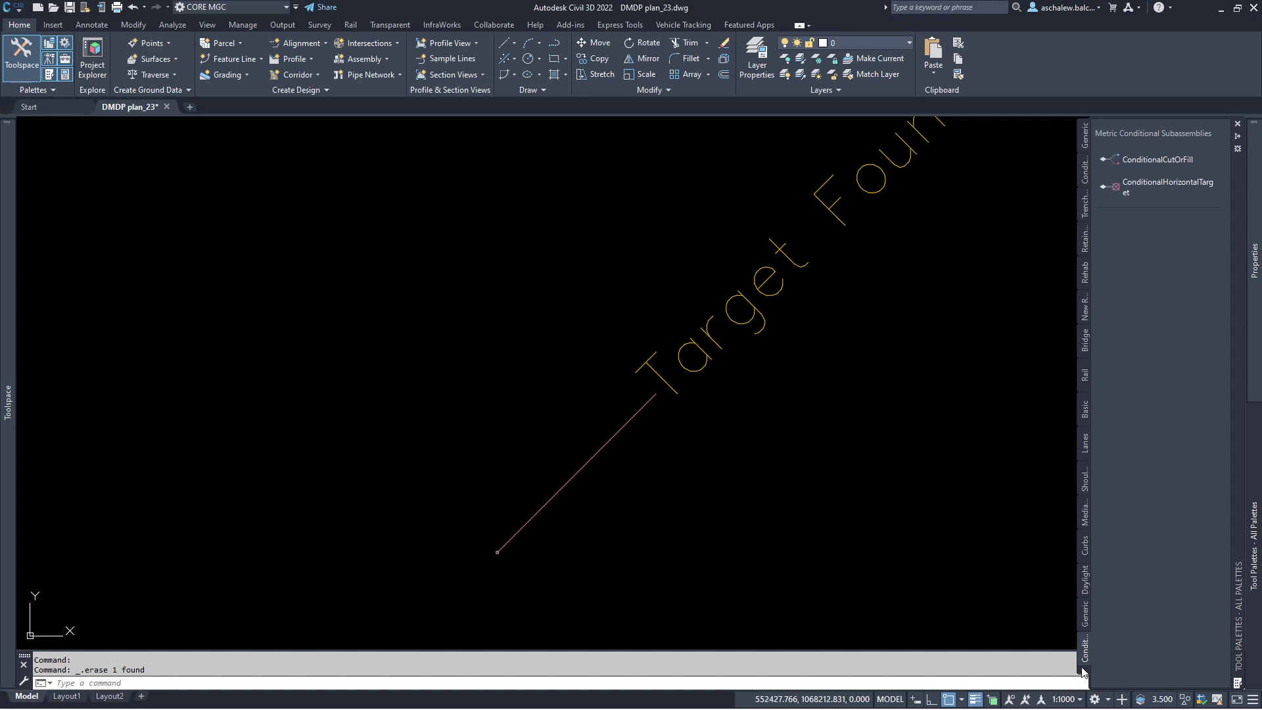
left_click(1083, 673)
left_click(996, 105)
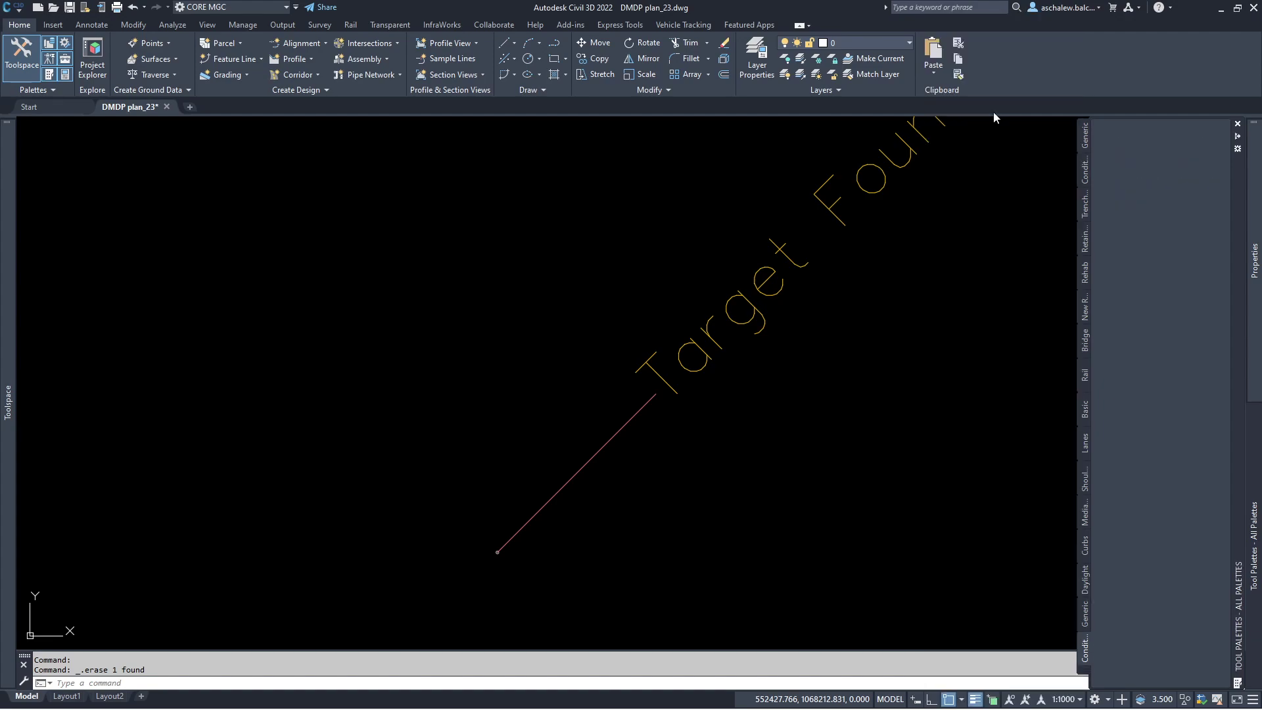
left_click(1157, 191)
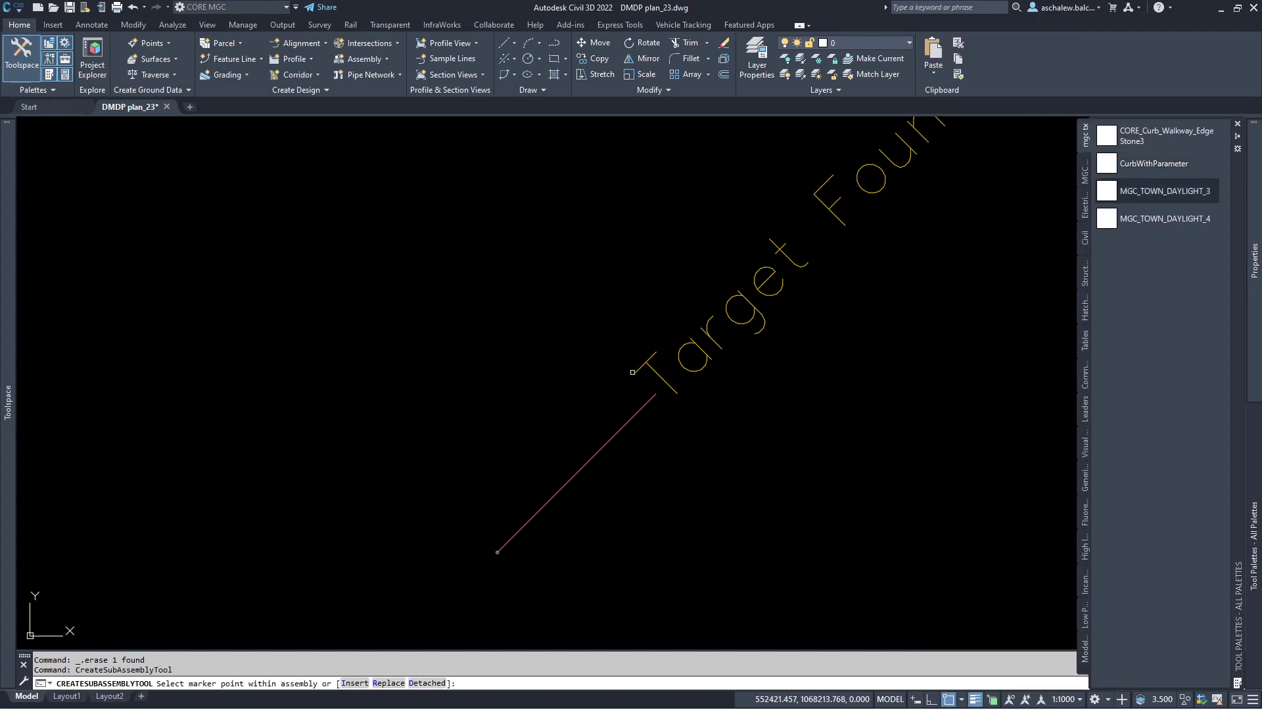
scroll(480, 532, "up", 5)
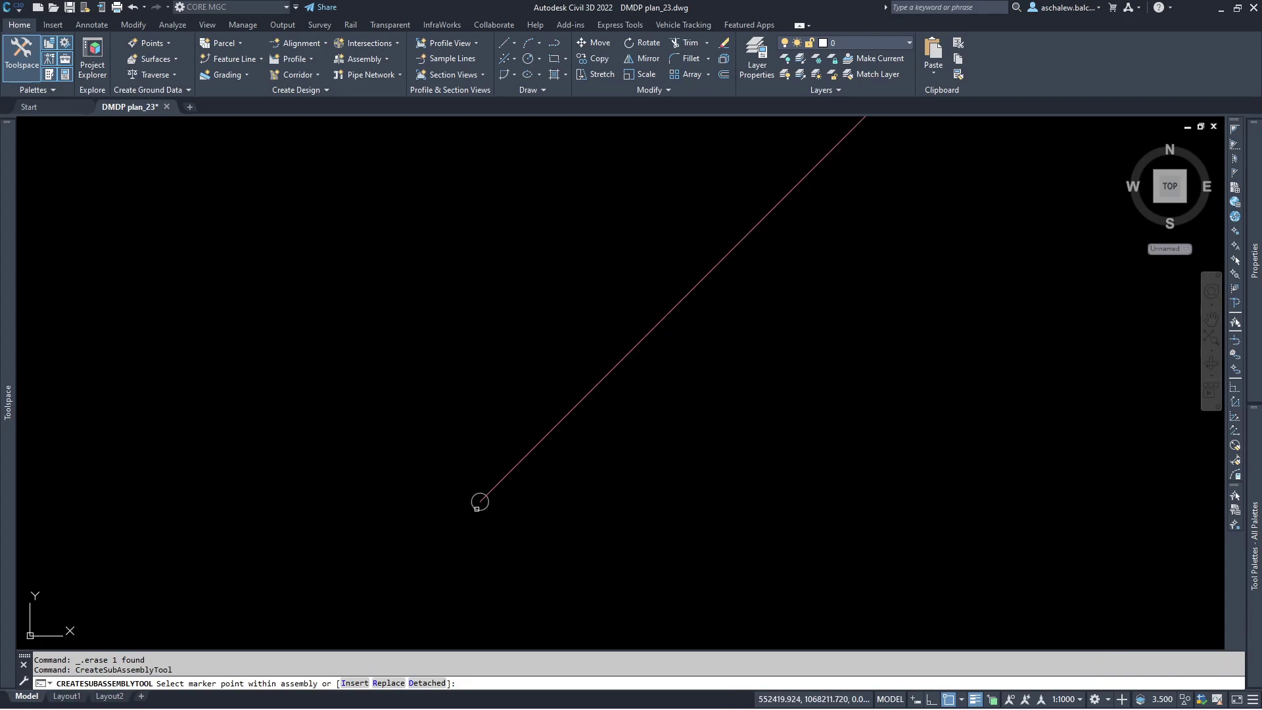
left_click(480, 502)
left_click(579, 364)
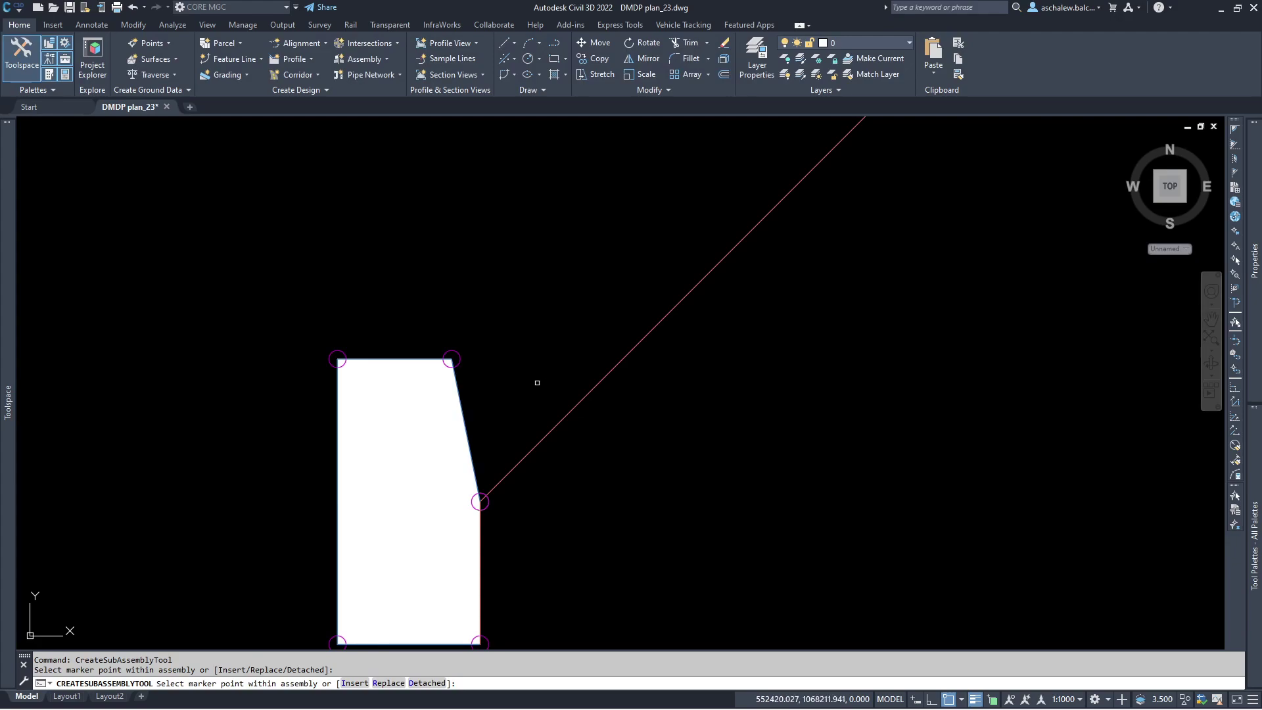
scroll(552, 408, "down", 6)
scroll(571, 426, "down", 4)
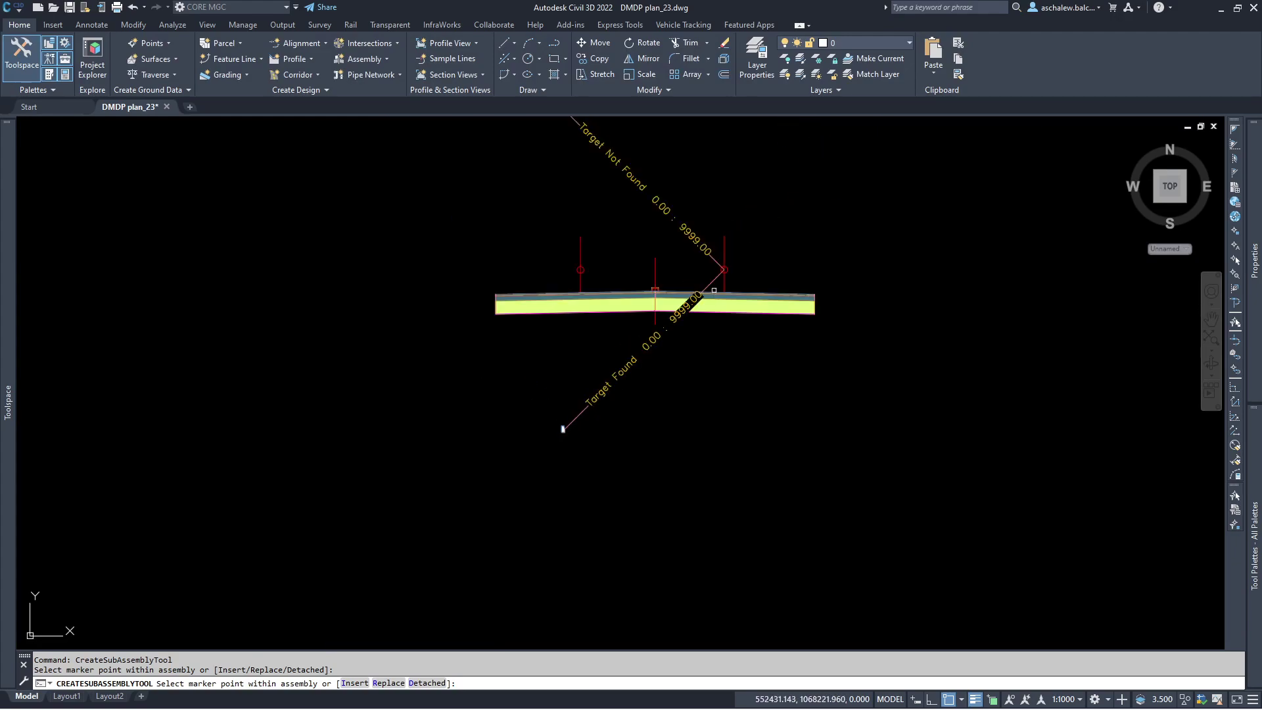
scroll(714, 292, "up", 4)
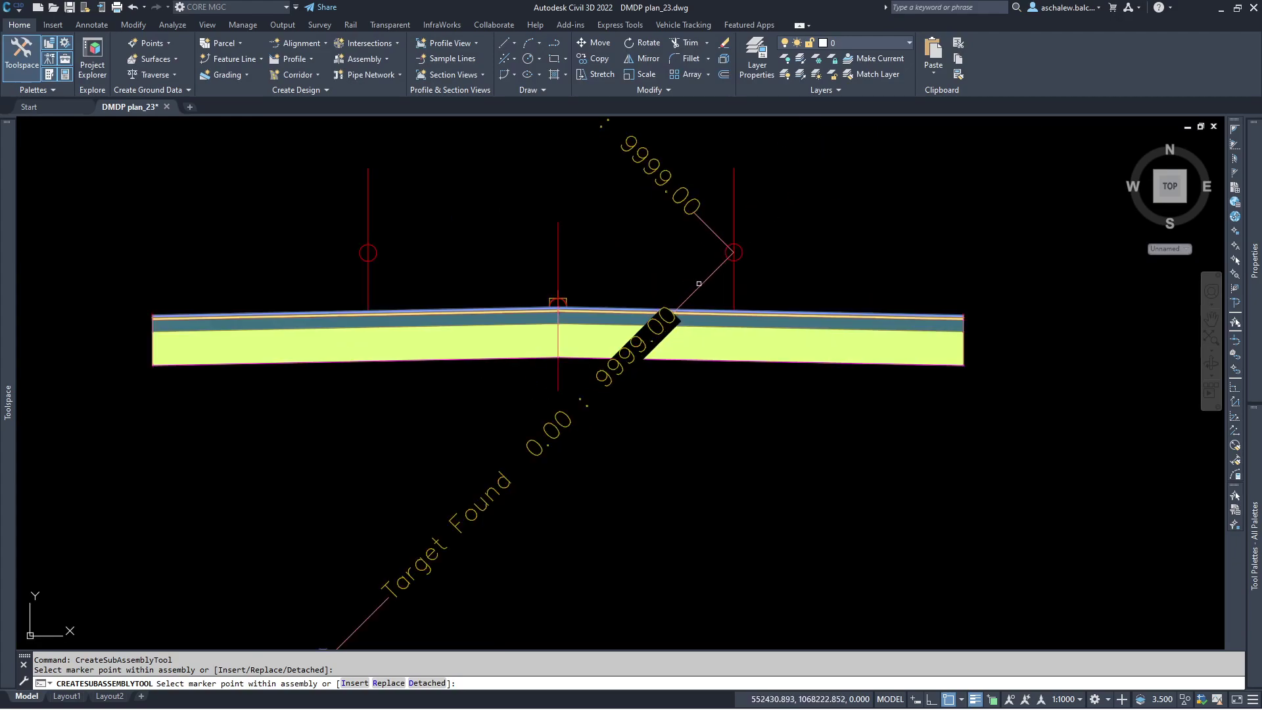
scroll(631, 292, "down", 5)
scroll(565, 427, "up", 8)
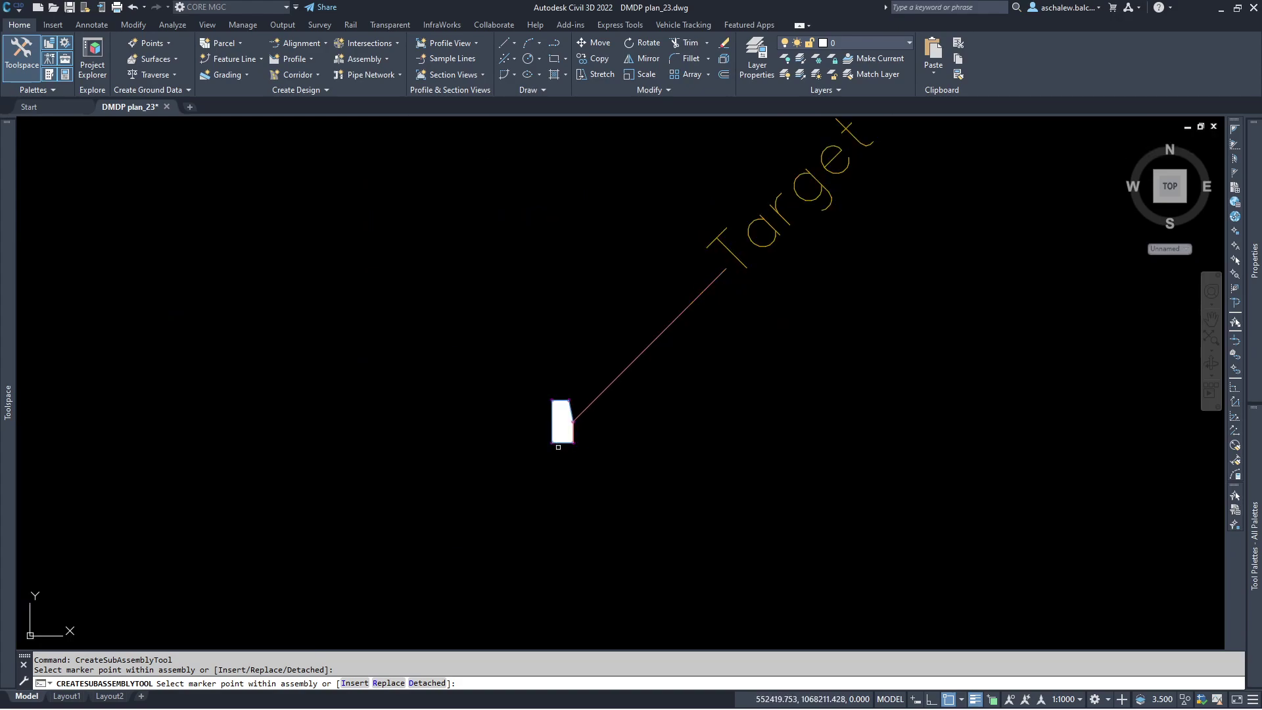
key("Escape")
Mirror the right Target Found conditional and its attached edge subassembly to the left offset, naming the conditional LT MEDAIN EDGE FOUND.
scroll(572, 460, "down", 4)
scroll(710, 296, "up", 6)
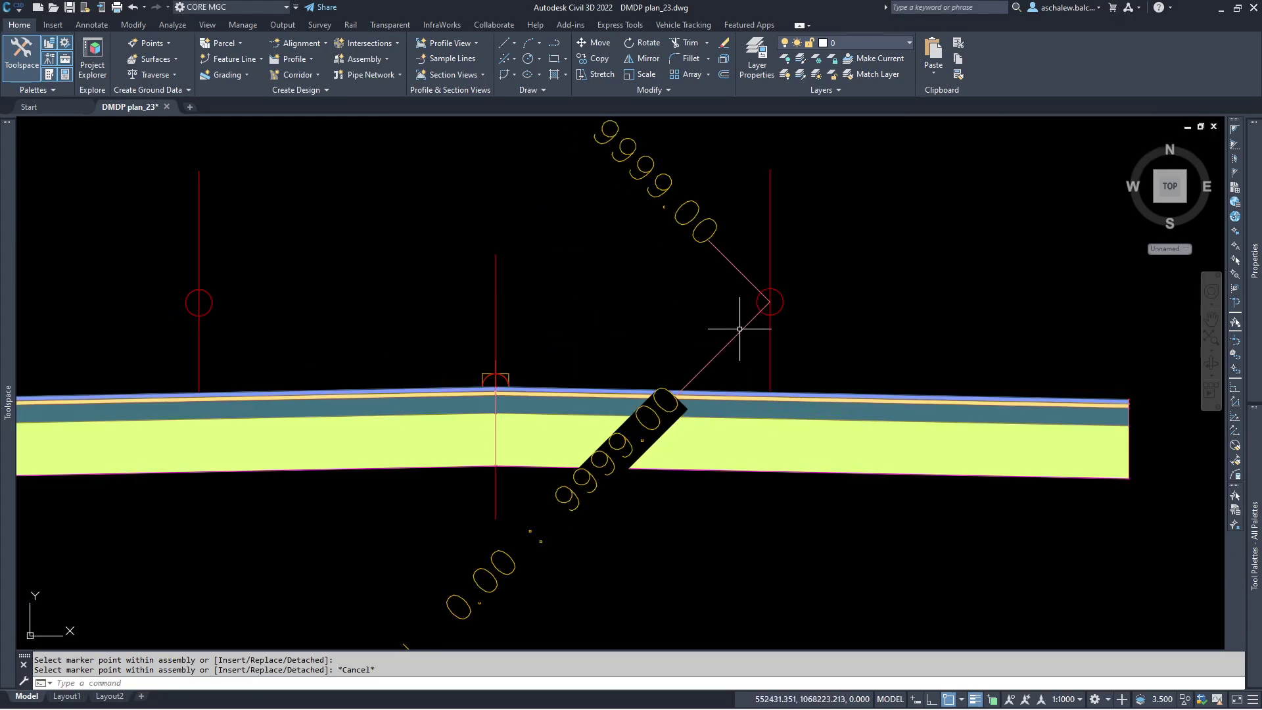
left_click(729, 343)
scroll(729, 342, "down", 5)
scroll(600, 529, "up", 10)
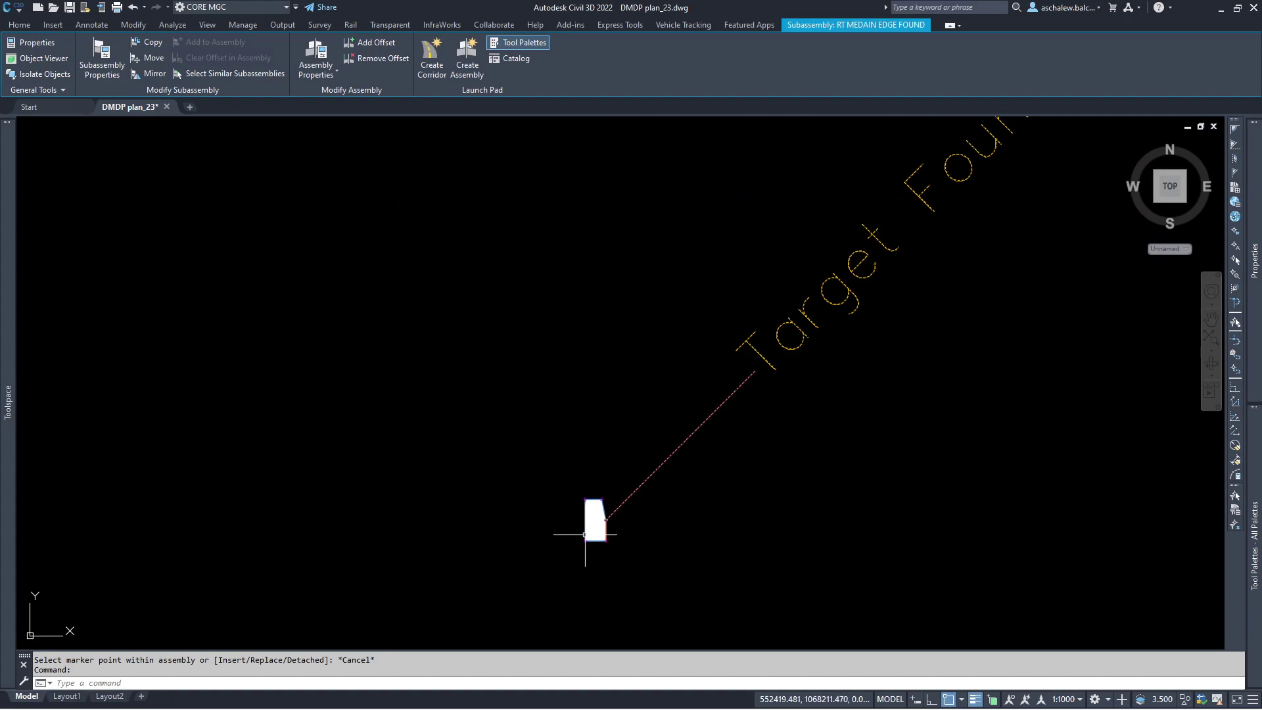
left_click(597, 538)
scroll(550, 559, "down", 5)
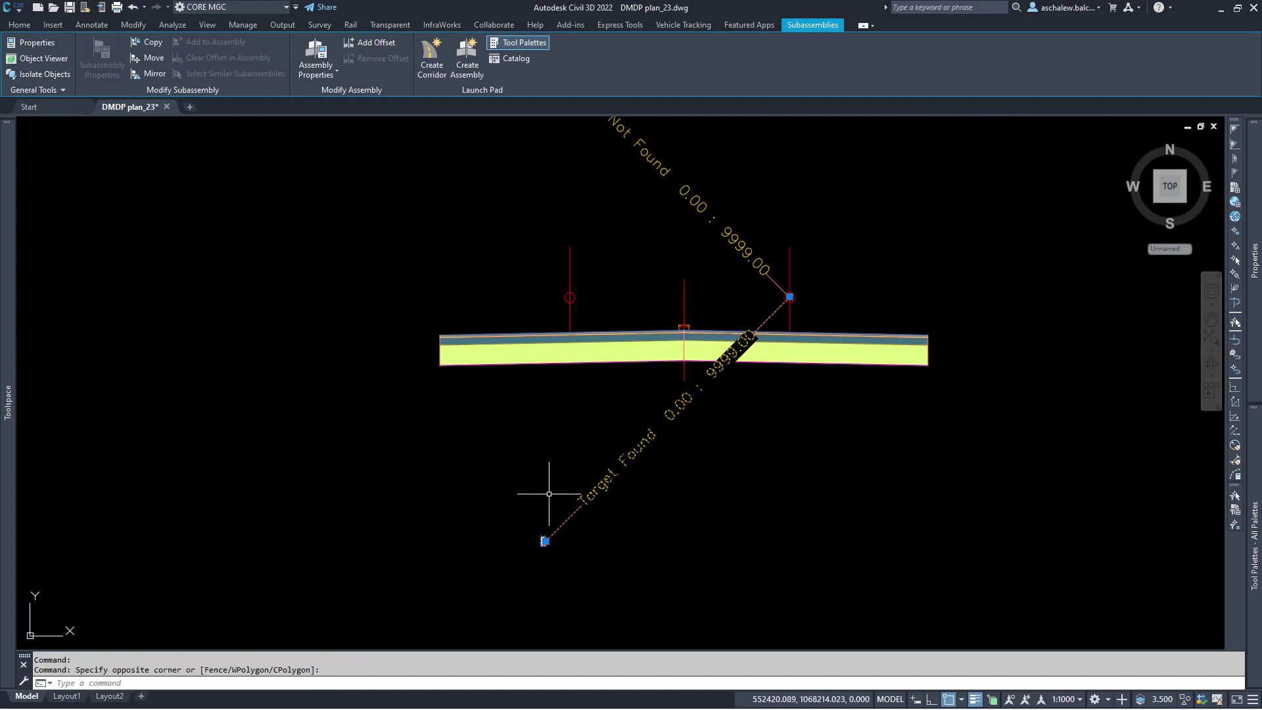
scroll(549, 506, "up", 3)
scroll(577, 323, "up", 2)
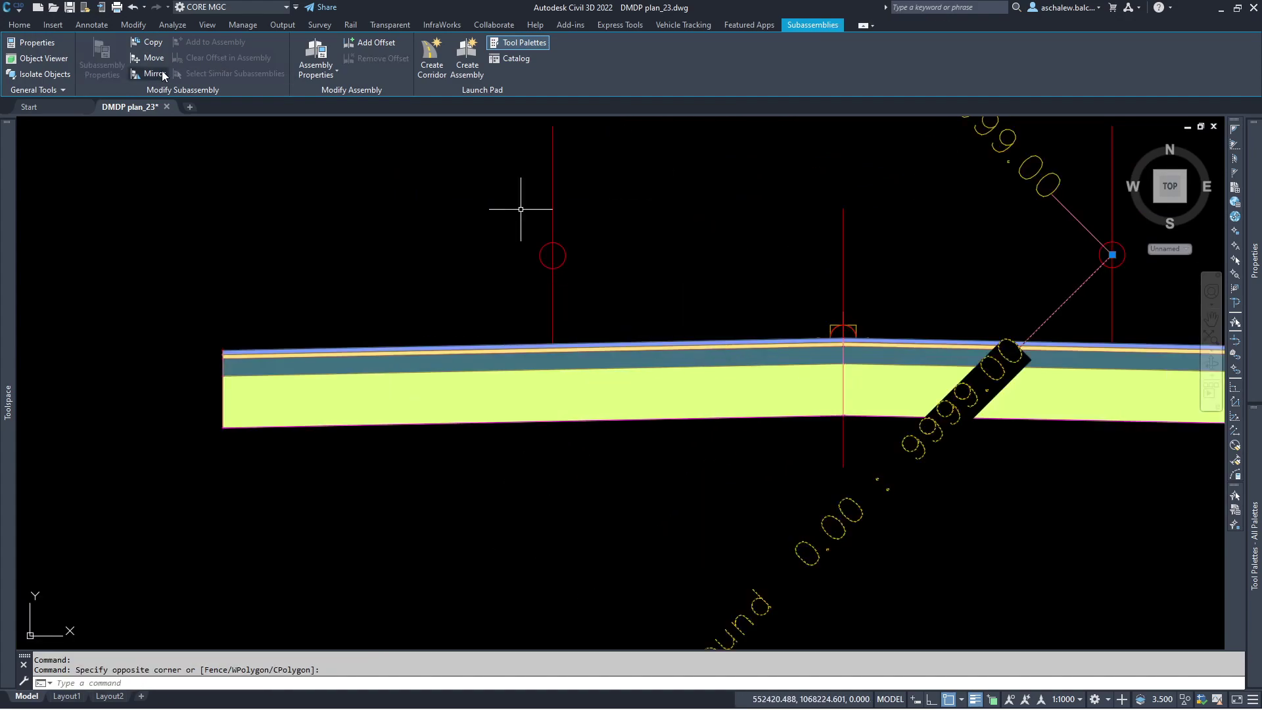
left_click(162, 70)
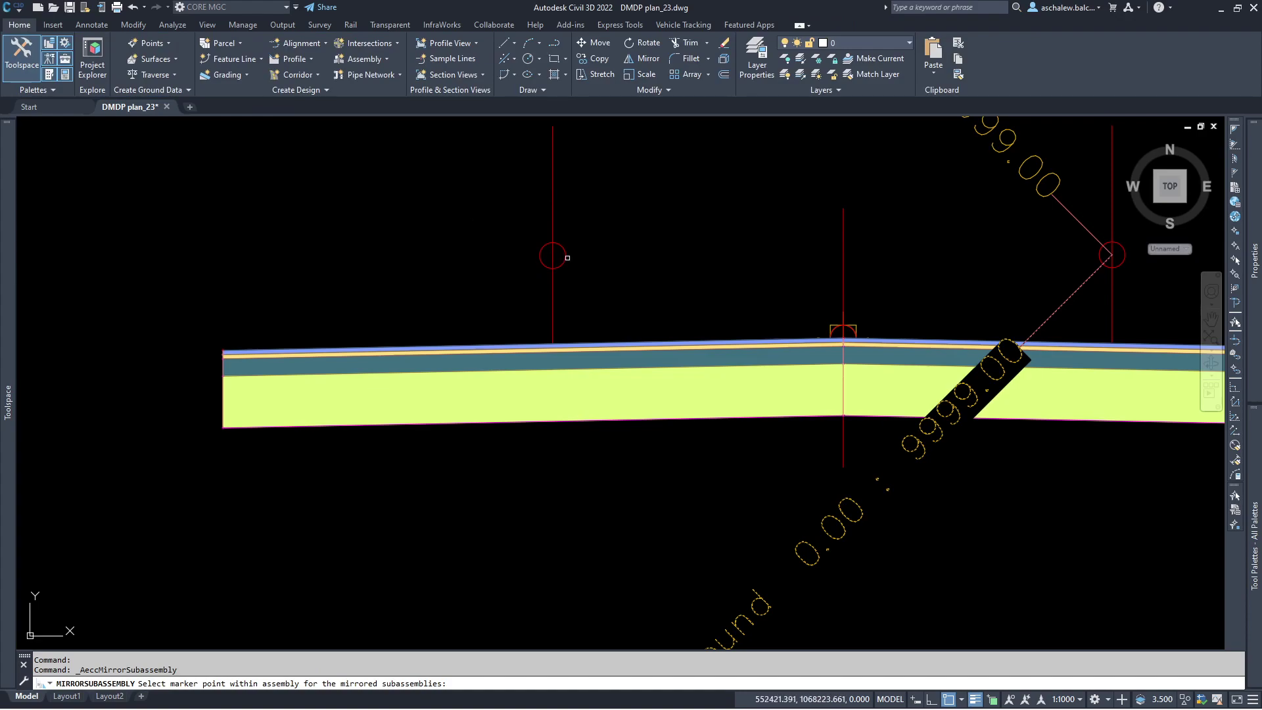
left_click(554, 256)
left_click(573, 342)
key("Delete")
type("LT MEDAIN EDGE FOUND")
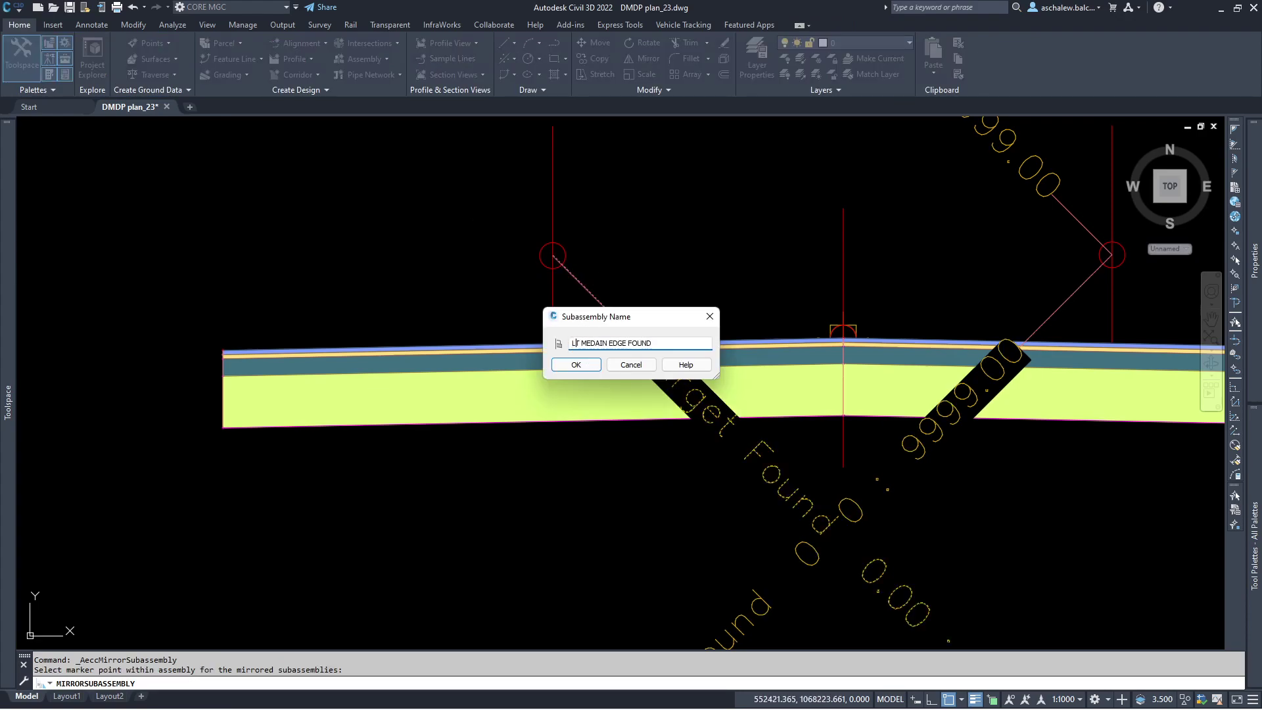
left_click(572, 369)
left_click(574, 368)
scroll(670, 341, "down", 5)
key("Escape")
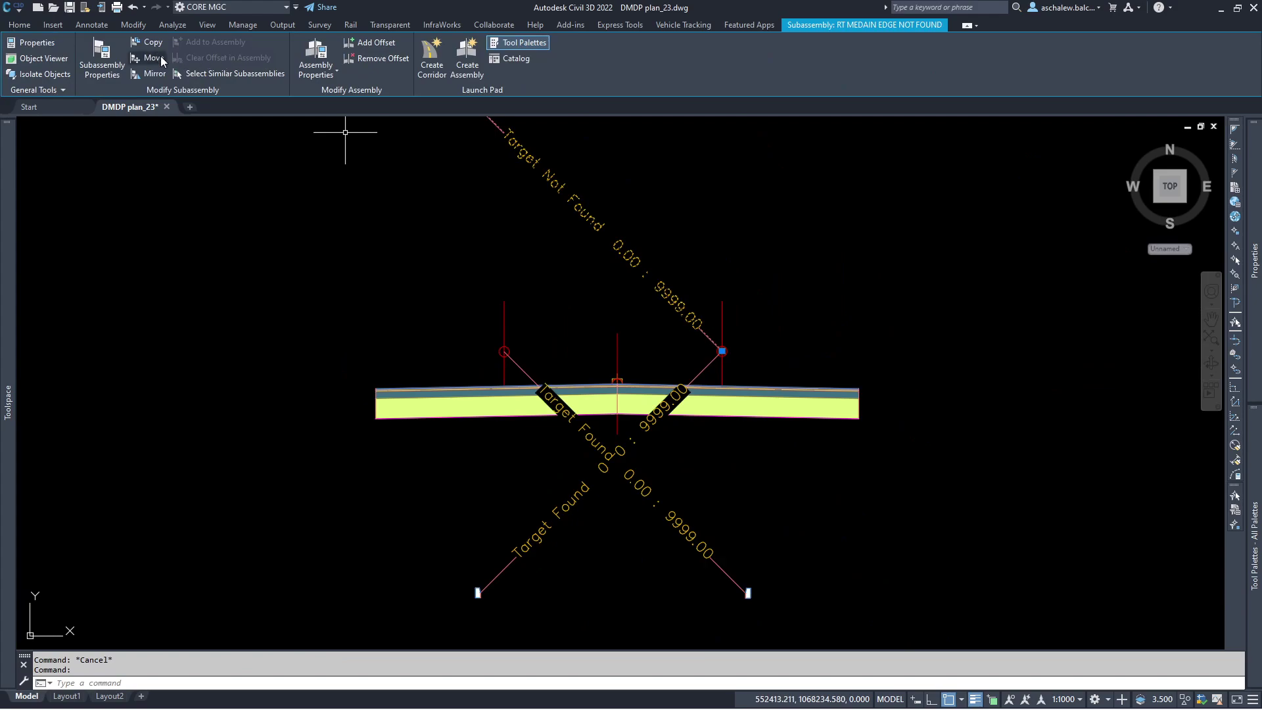
Mirror the right offset's Target Not Found conditional to the left offset marker, named LT MEDAIN EDGE NOT FOUND.
left_click(154, 73)
scroll(545, 361, "up", 4)
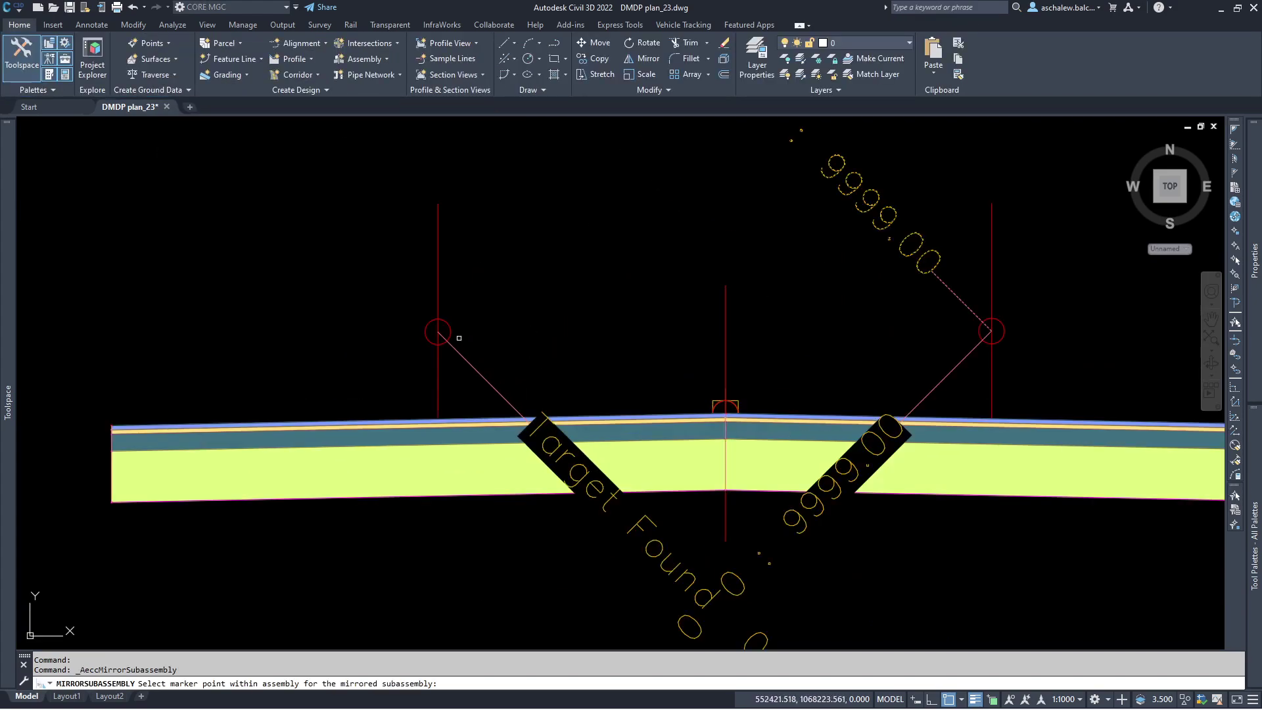
left_click(725, 406)
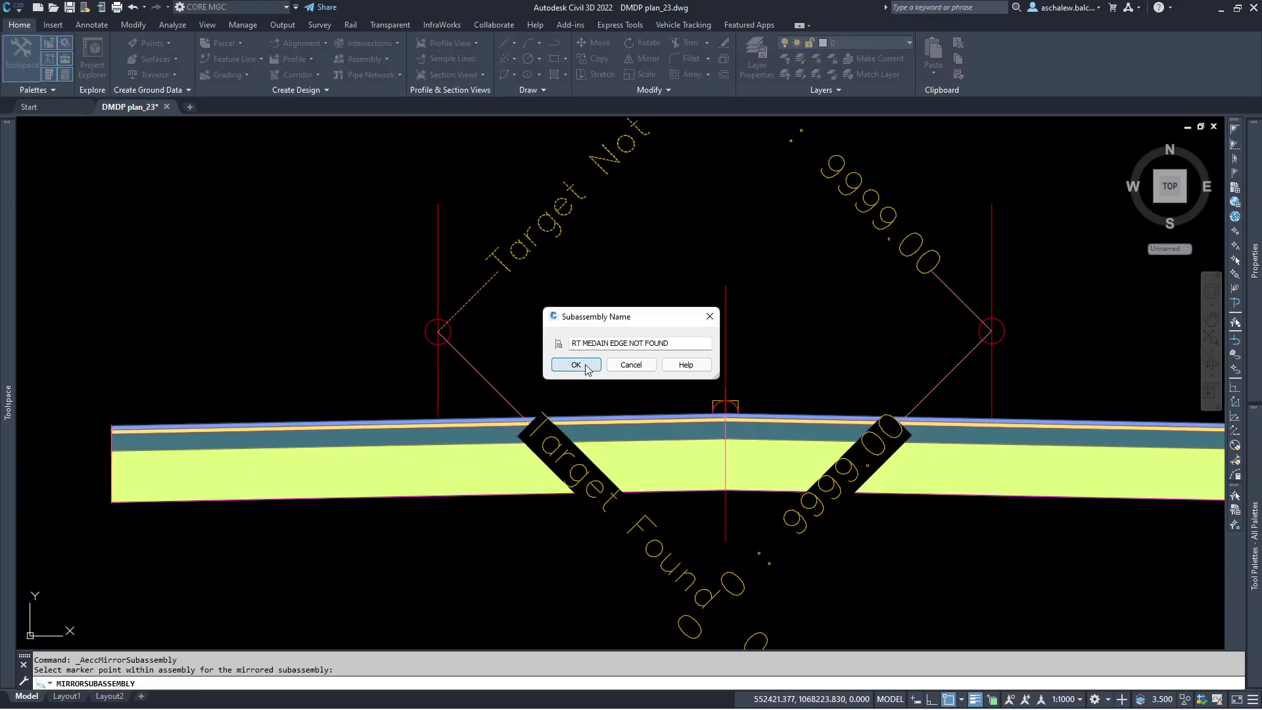
key("BackSpace")
type("L")
left_click(575, 364)
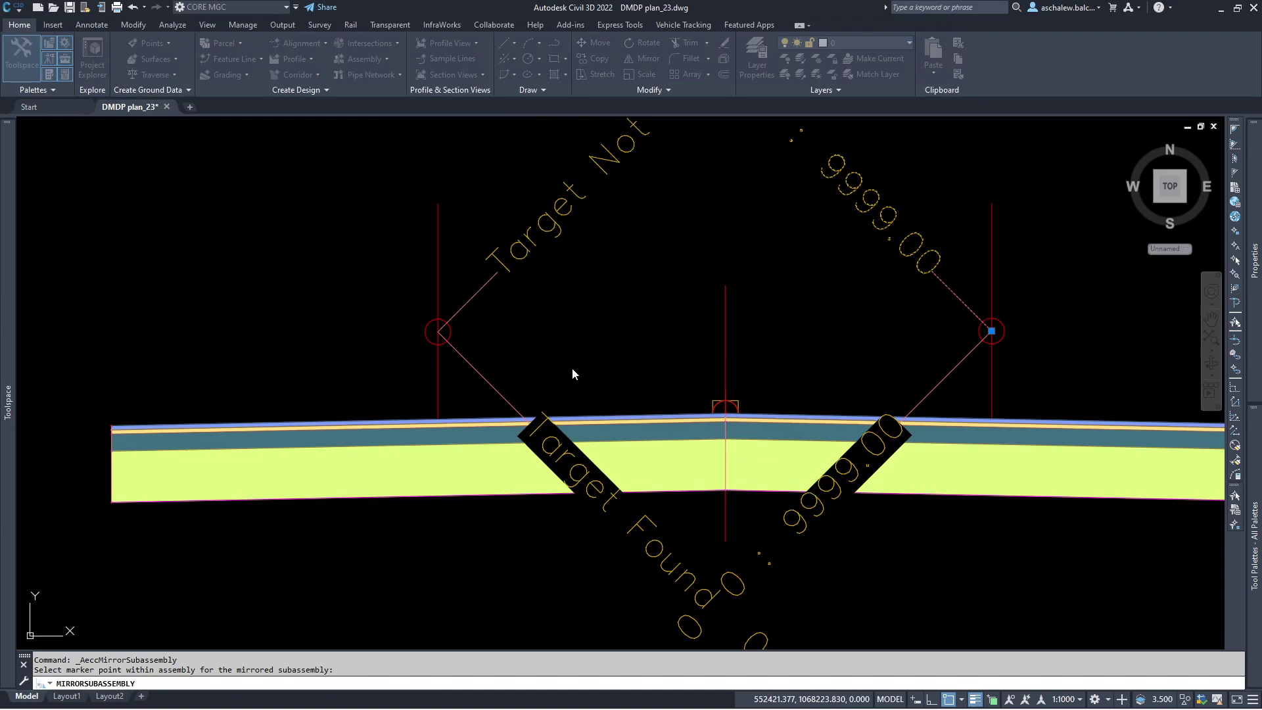
scroll(668, 314, "down", 6)
key("Escape")
key("Escape")
Open the target mapping for all subassemblies of the ENTRANCE ROAD corridor.
scroll(657, 292, "down", 5)
scroll(518, 417, "up", 10)
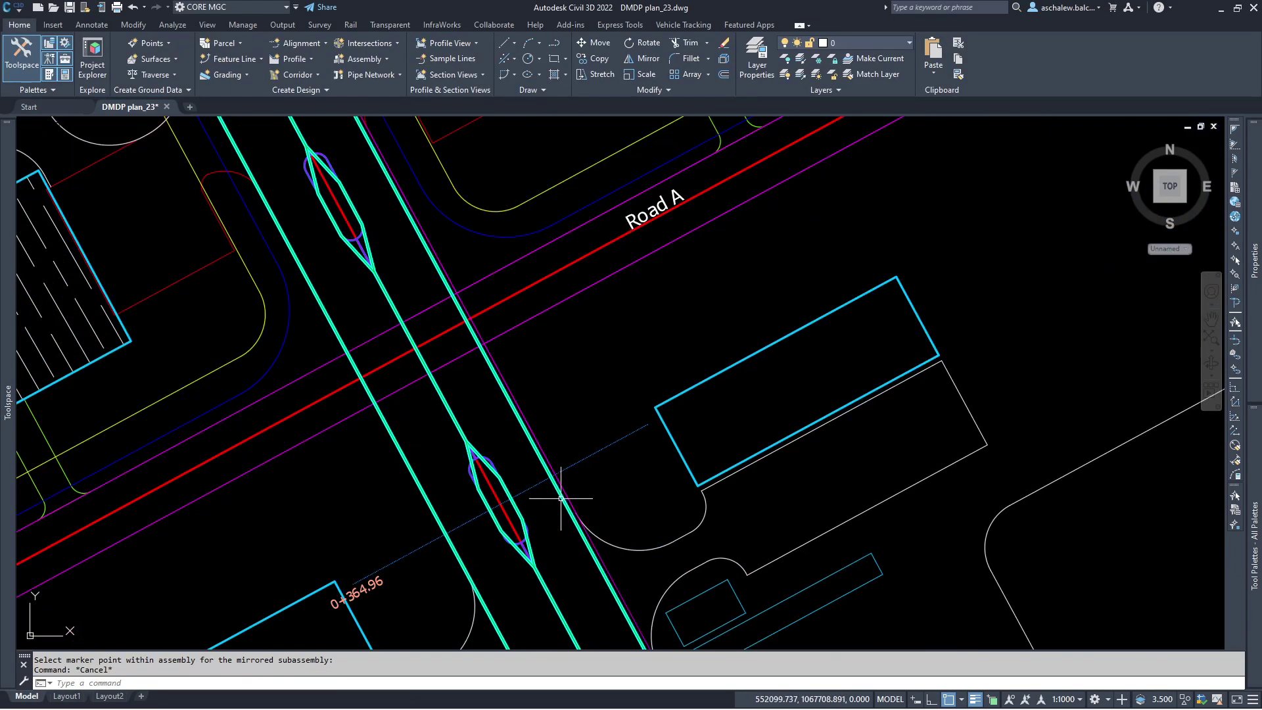
scroll(543, 579, "up", 2)
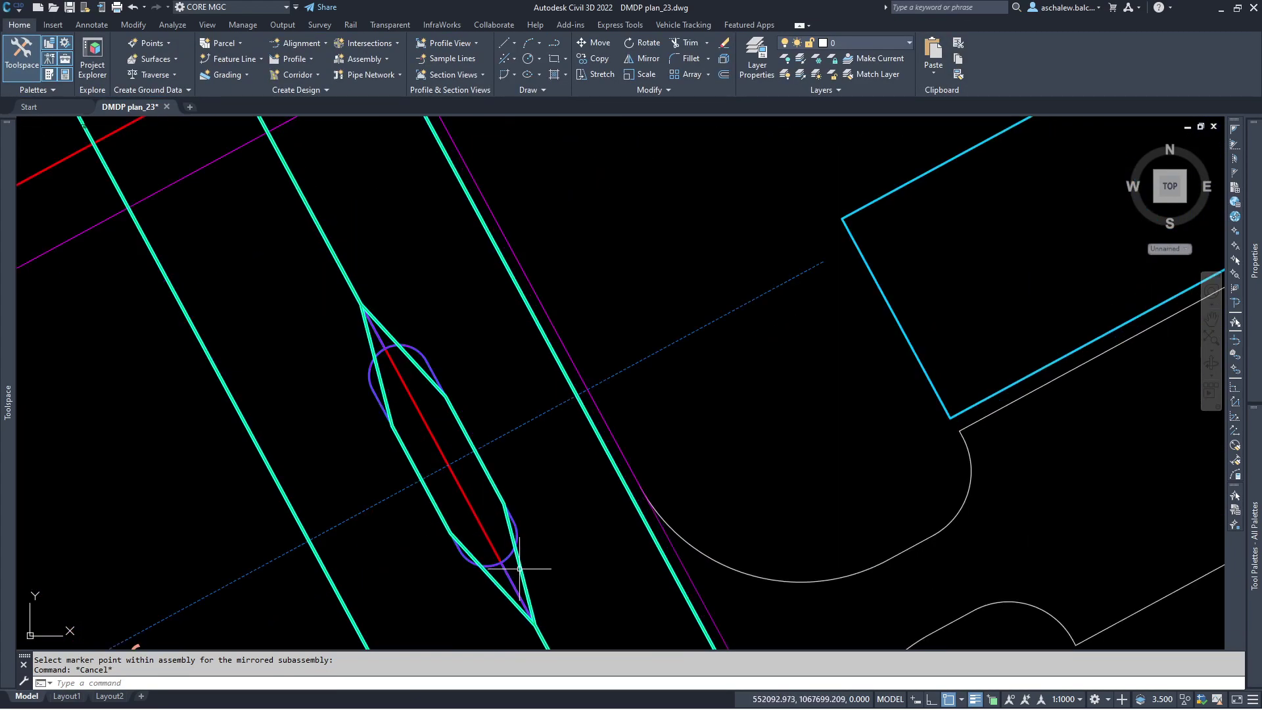
left_click(514, 566)
scroll(439, 375, "down", 2)
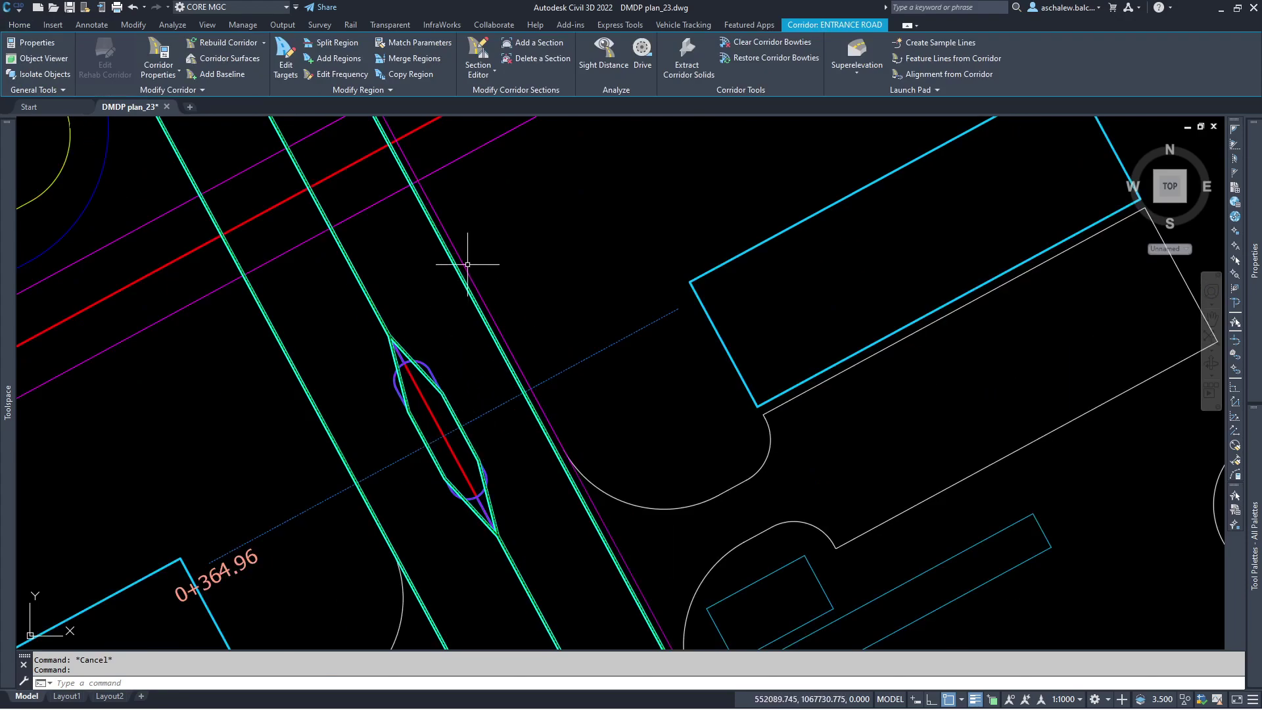
left_click(158, 53)
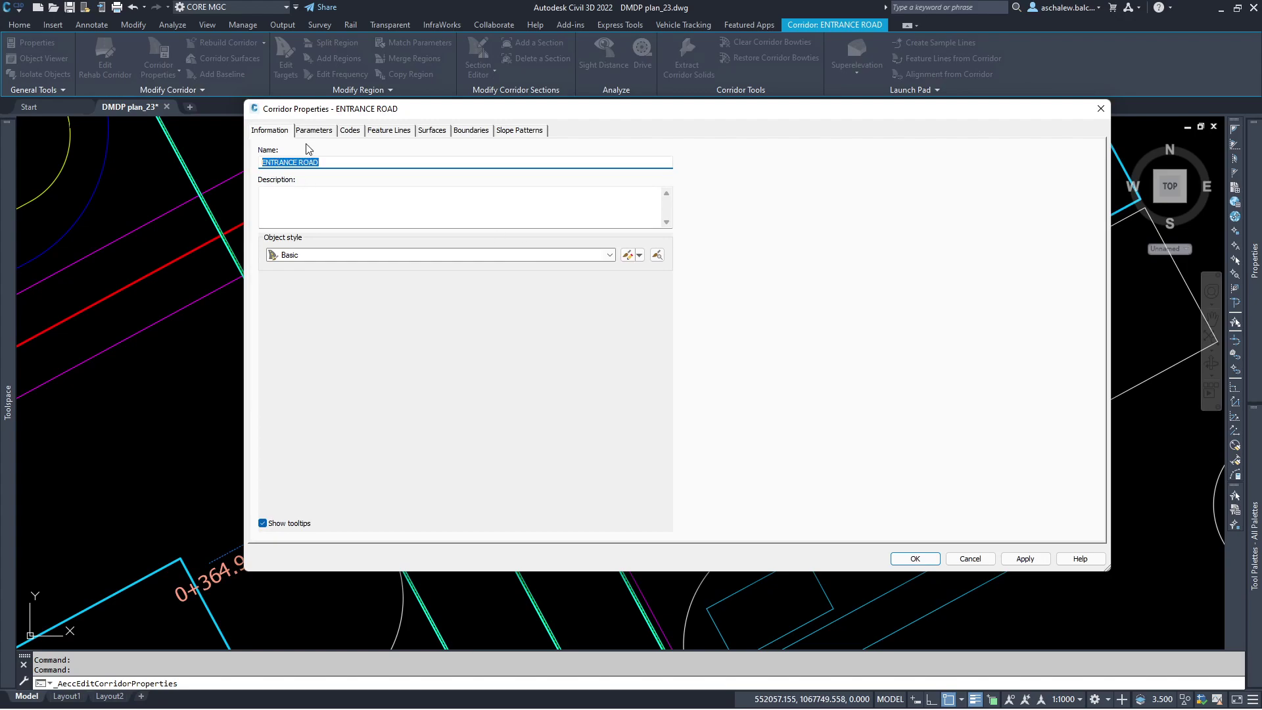
left_click(312, 131)
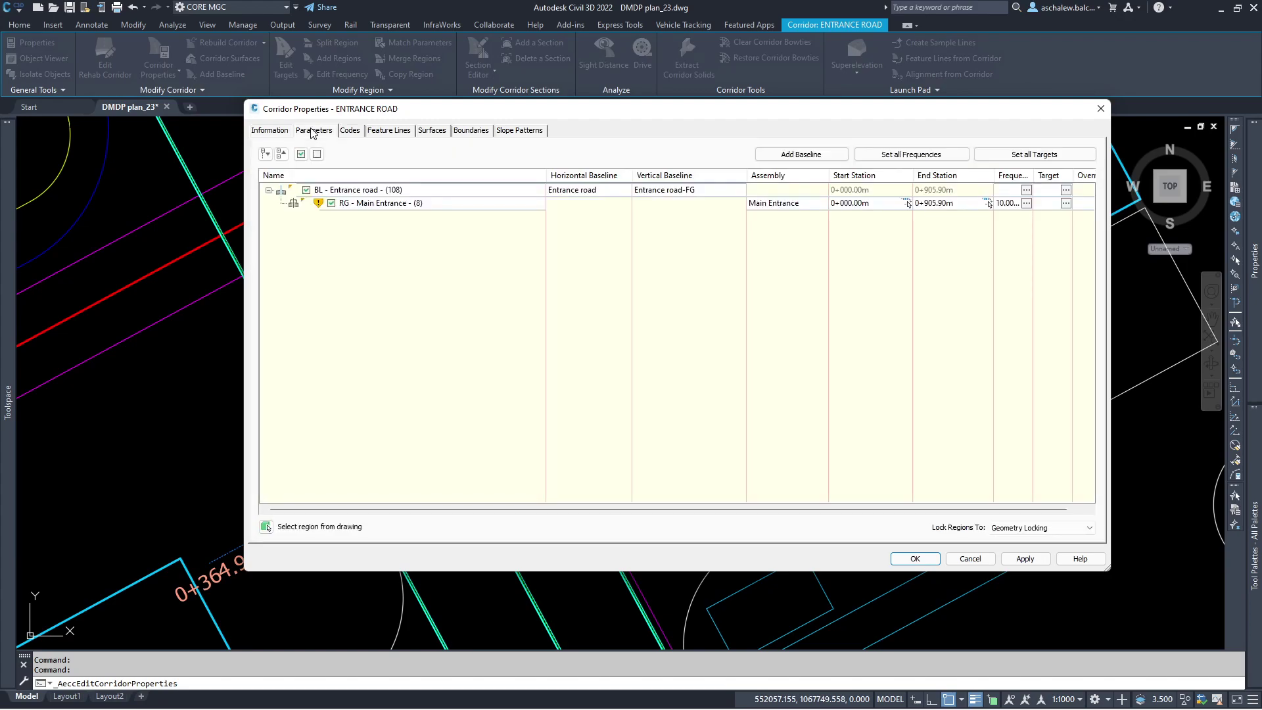
left_click(519, 132)
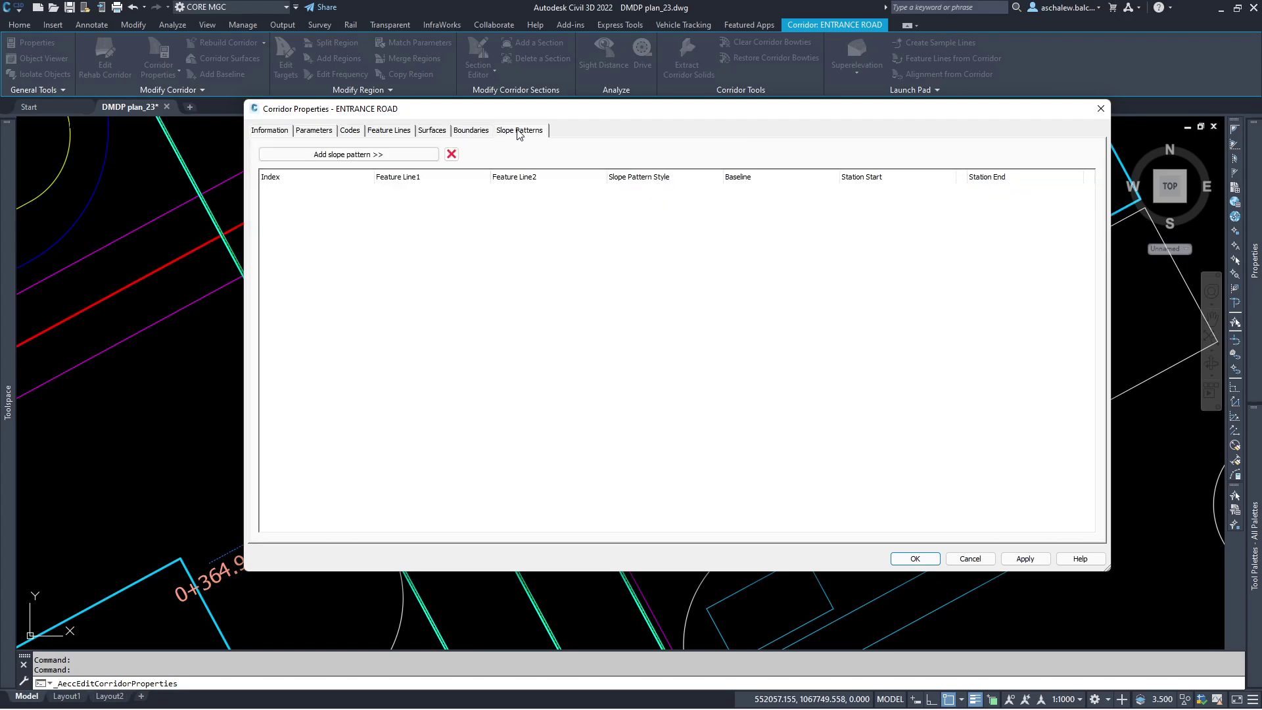
left_click(332, 130)
left_click(1022, 152)
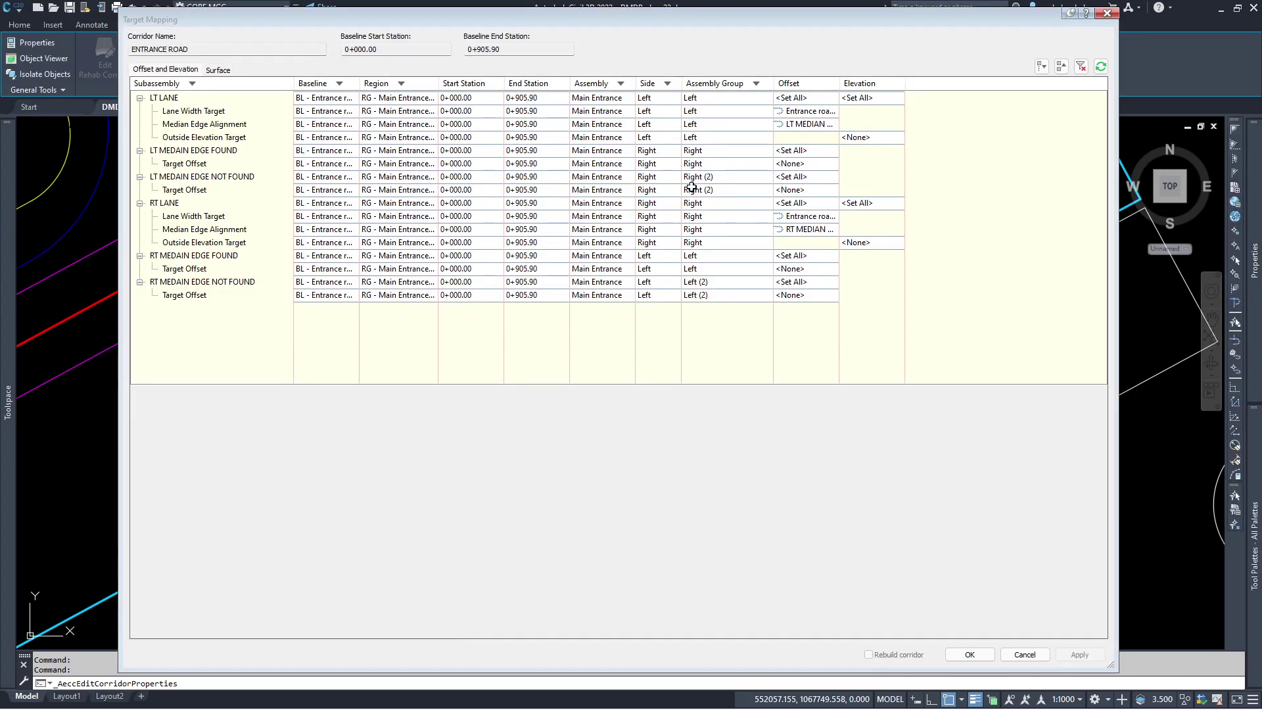
Filter the target mapping to the left and right MEDAIN EDGE FOUND and NOT FOUND subassemblies, and exit the corridor properties without applying.
left_click(197, 111)
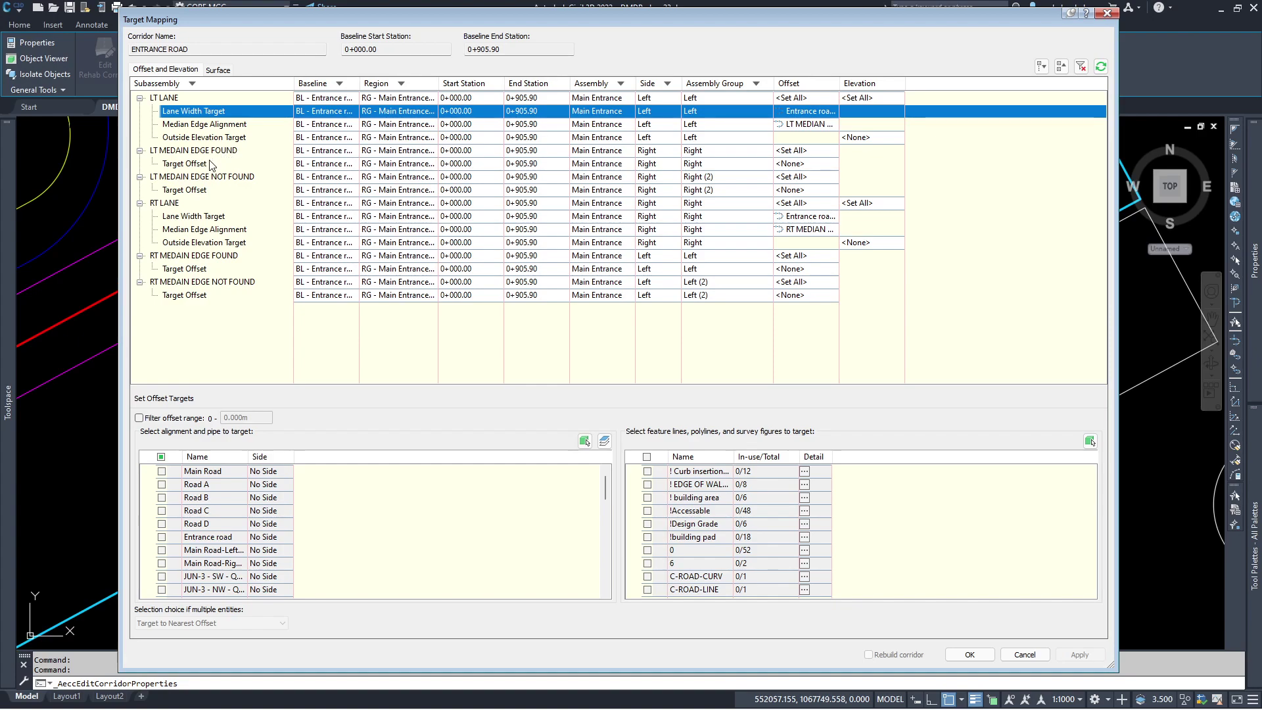
left_click(192, 82)
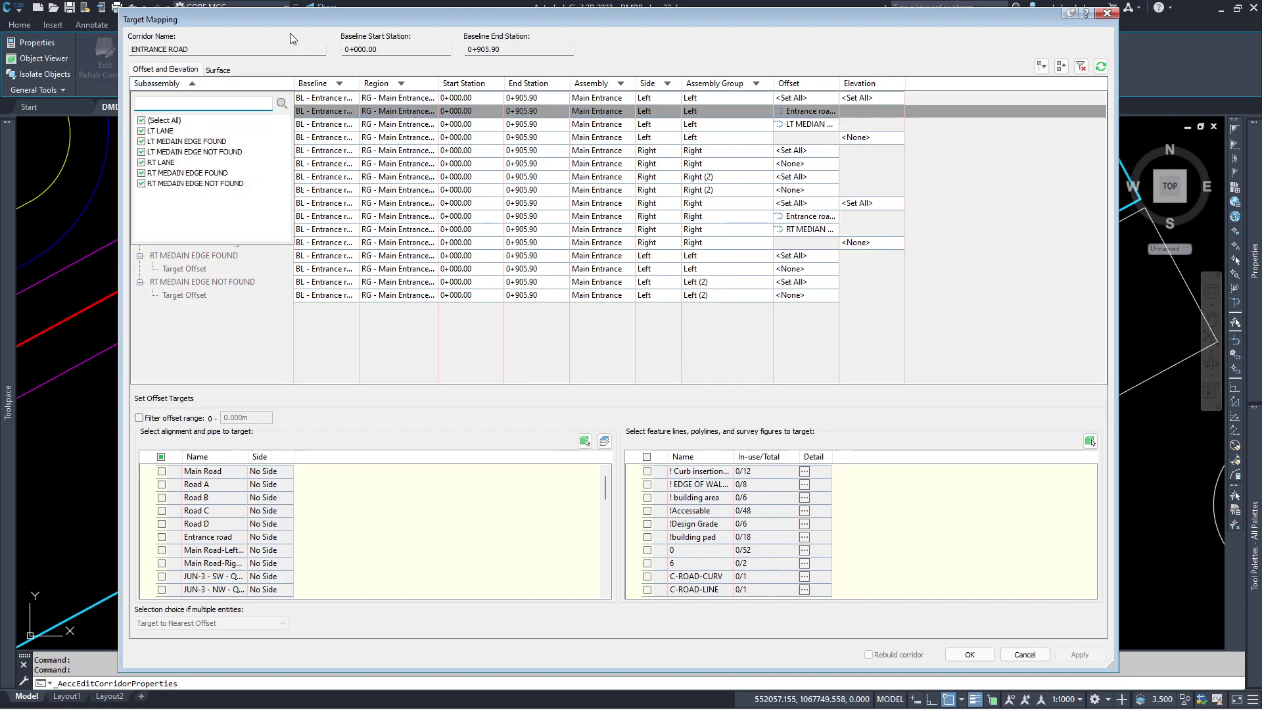
left_click(142, 120)
left_click(177, 142)
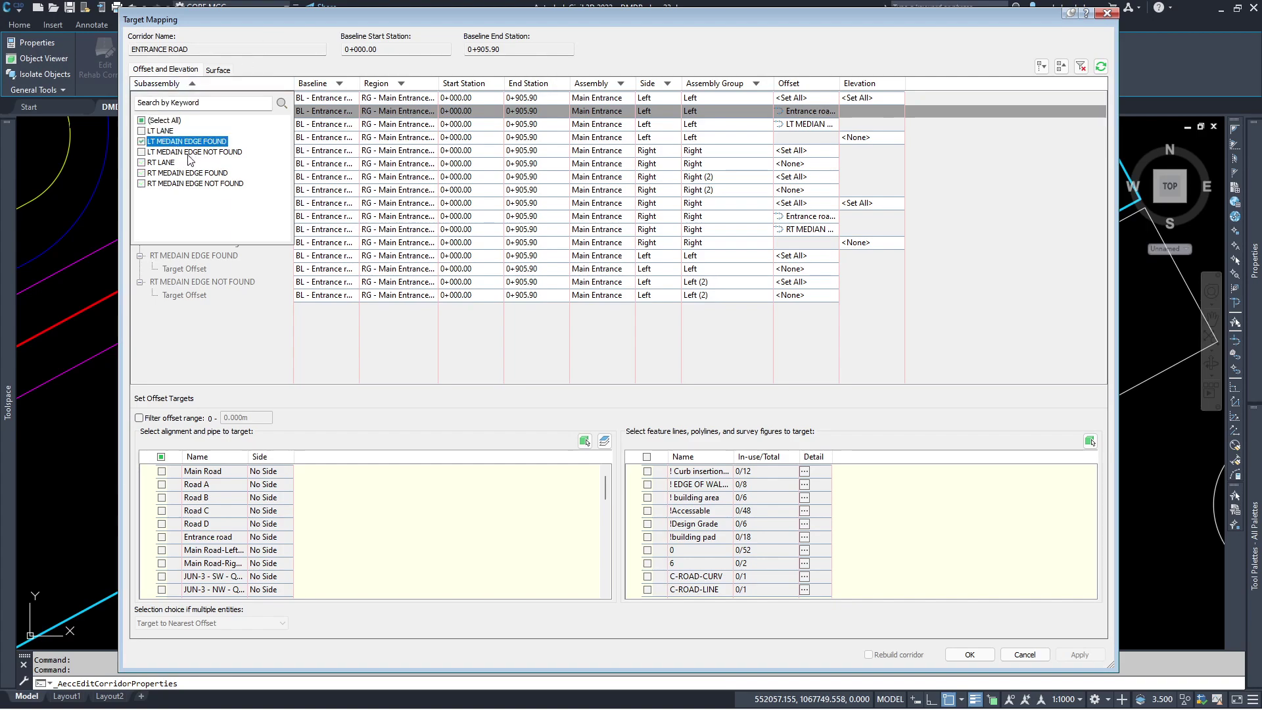
left_click(194, 152)
left_click(194, 184)
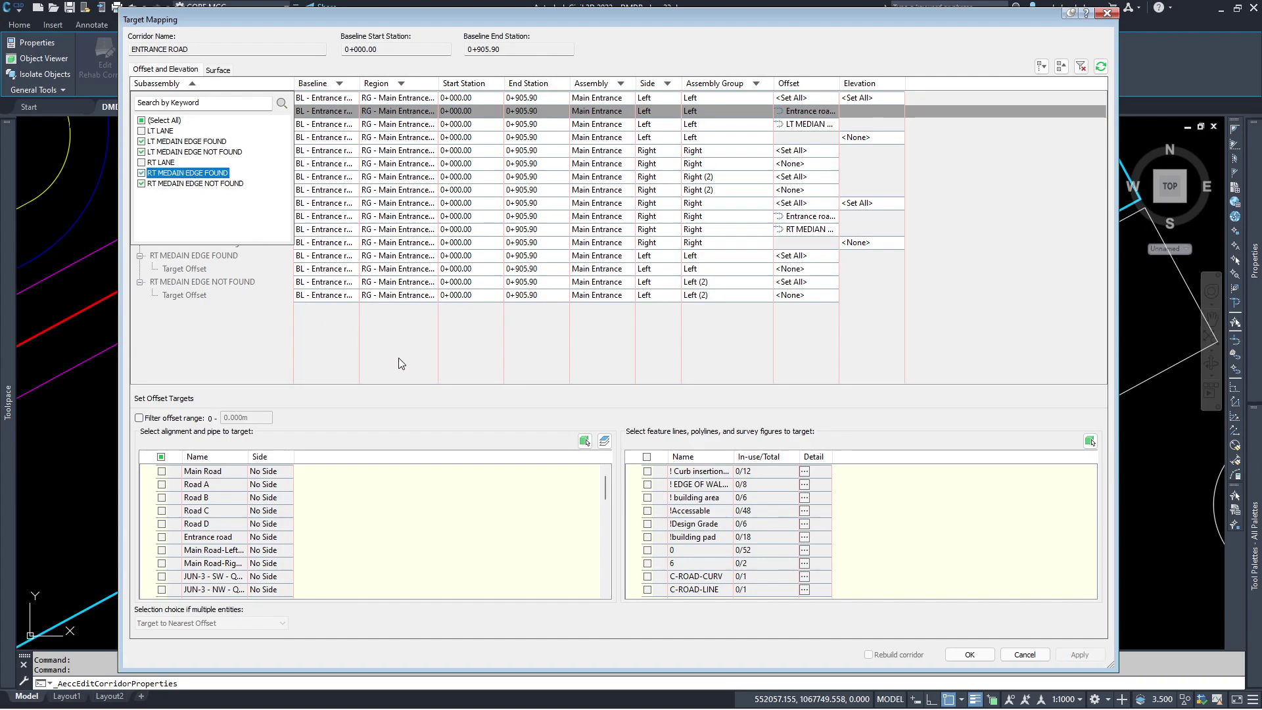
left_click(669, 458)
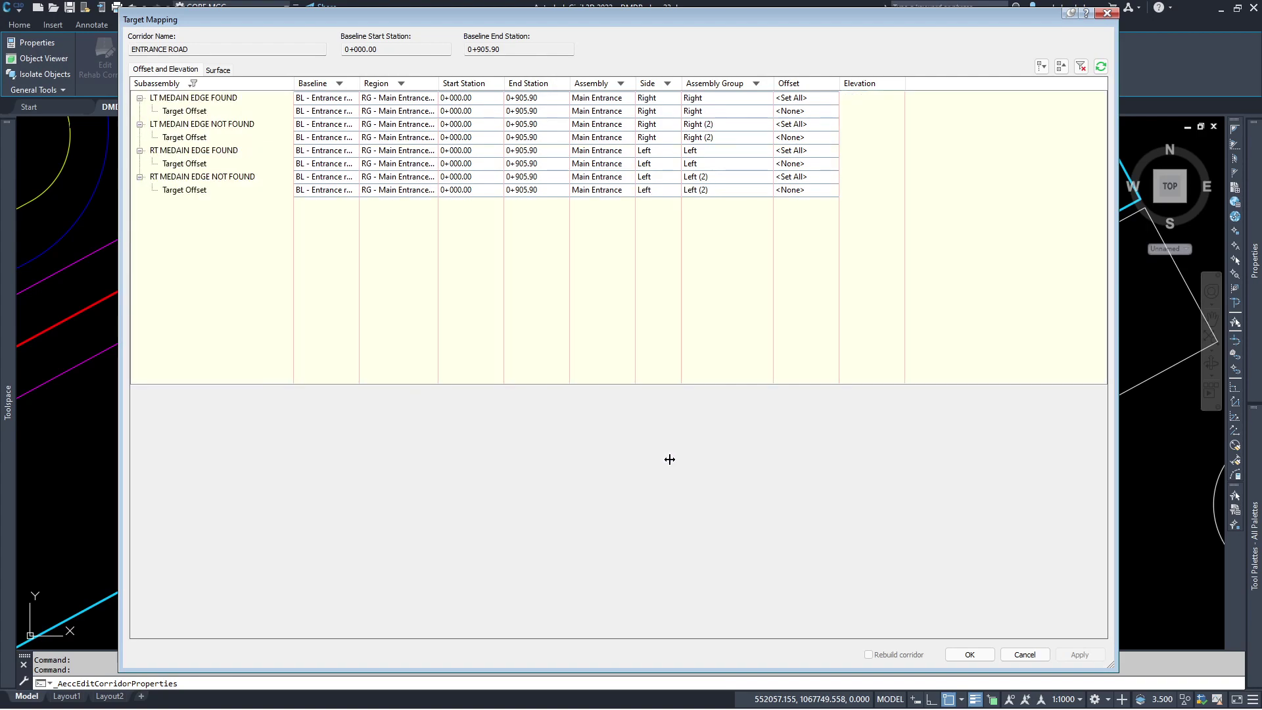
left_click(1023, 655)
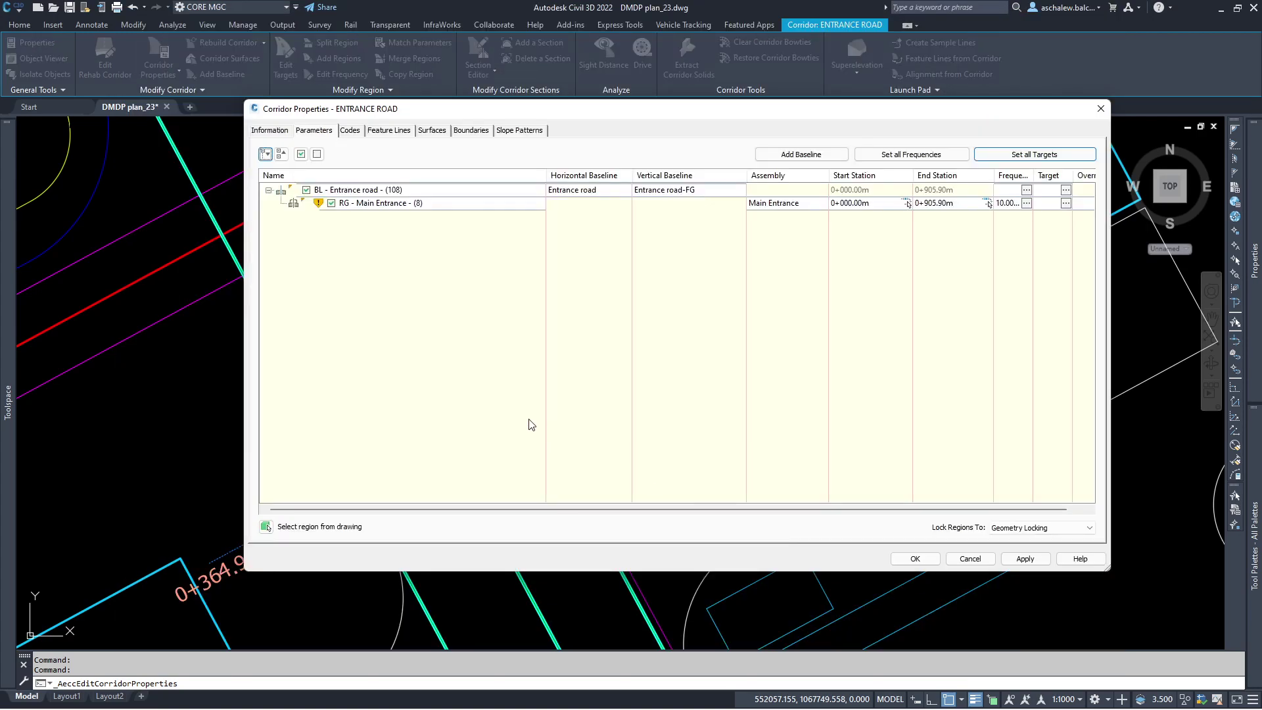
left_click(979, 558)
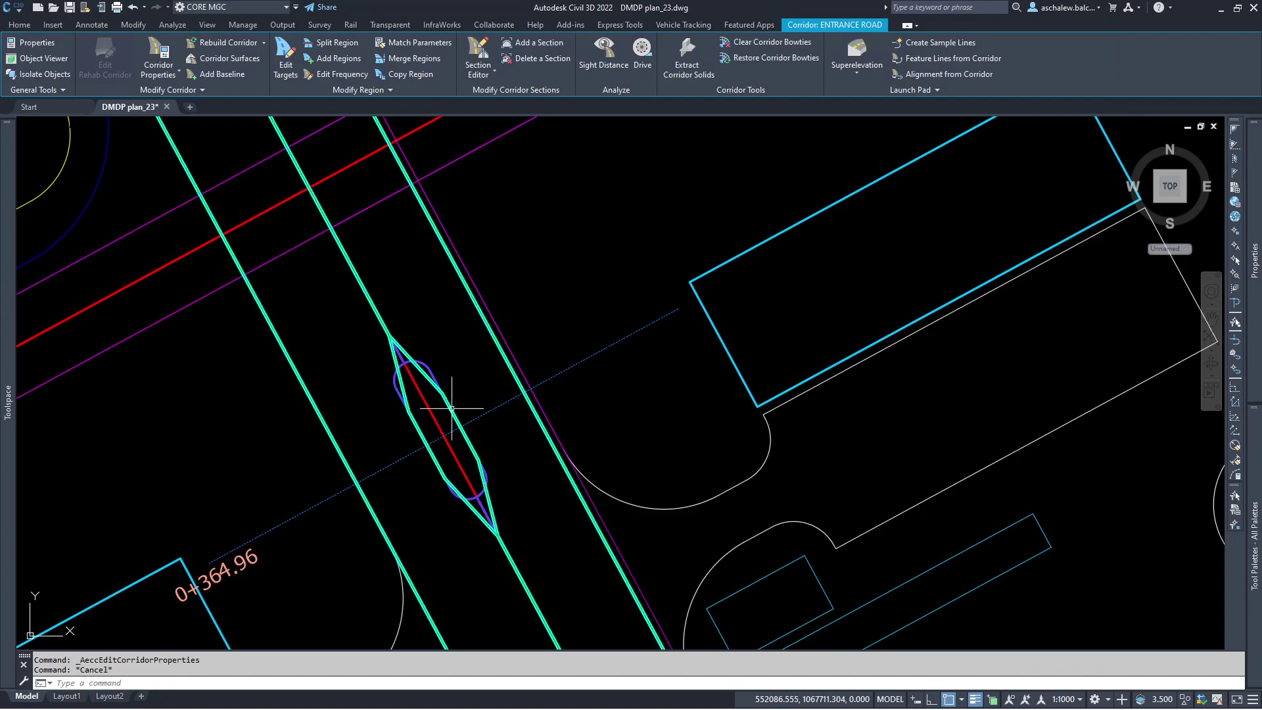
key("Escape")
Turn on the layer "! Curb insertion at median target".
scroll(382, 397, "up", 3)
scroll(342, 269, "down", 3)
scroll(333, 262, "up", 3)
scroll(326, 248, "down", 3)
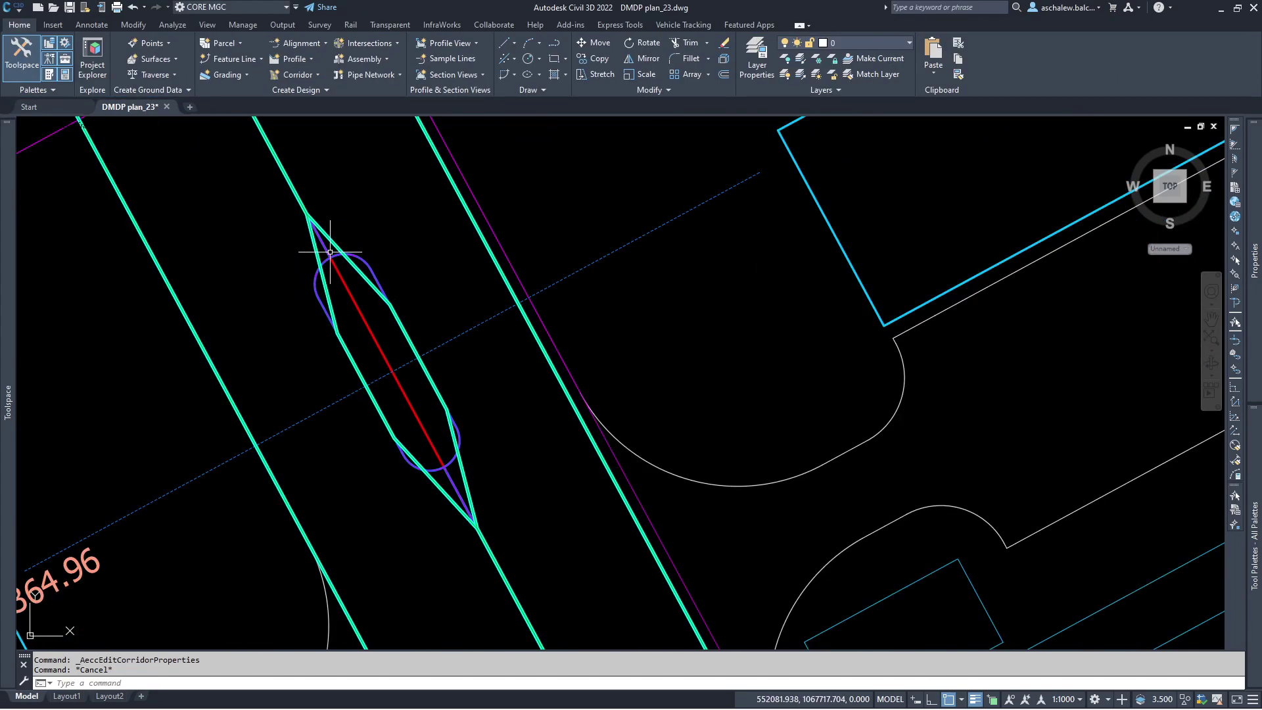
scroll(428, 439, "up", 4)
scroll(417, 428, "down", 2)
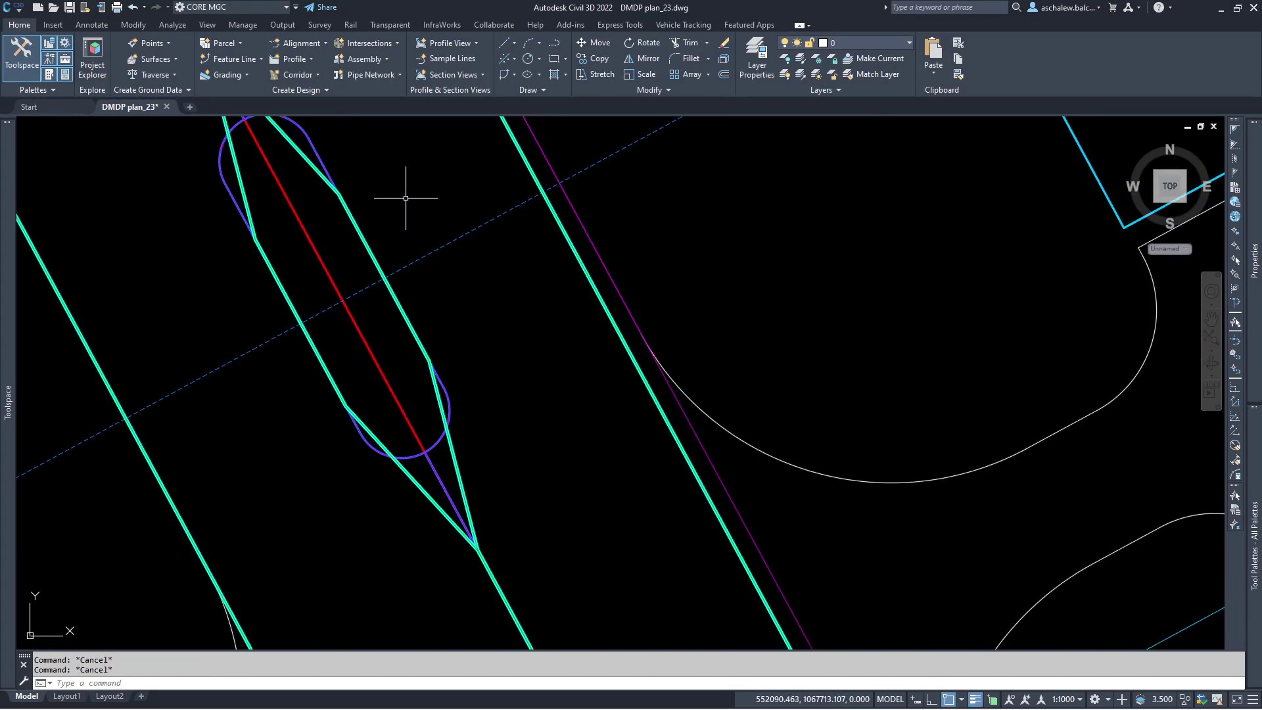
left_click(876, 40)
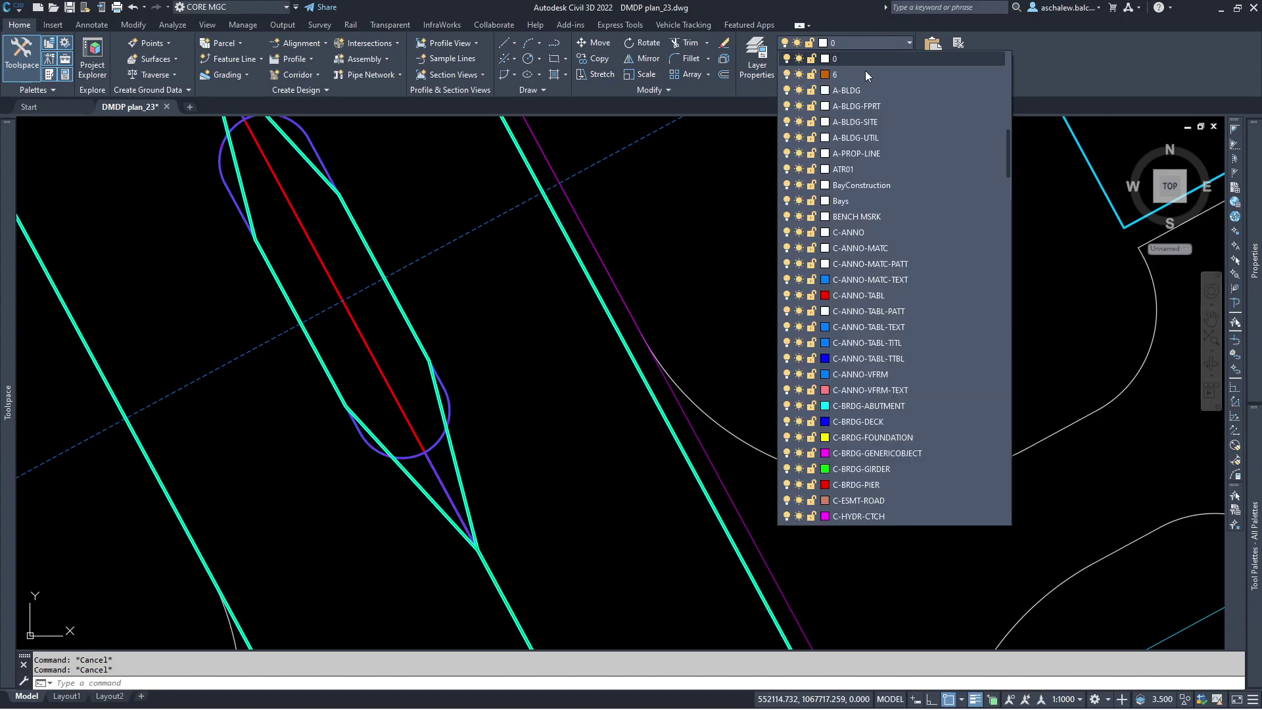
scroll(861, 124, "up", 2)
scroll(861, 124, "up", 10)
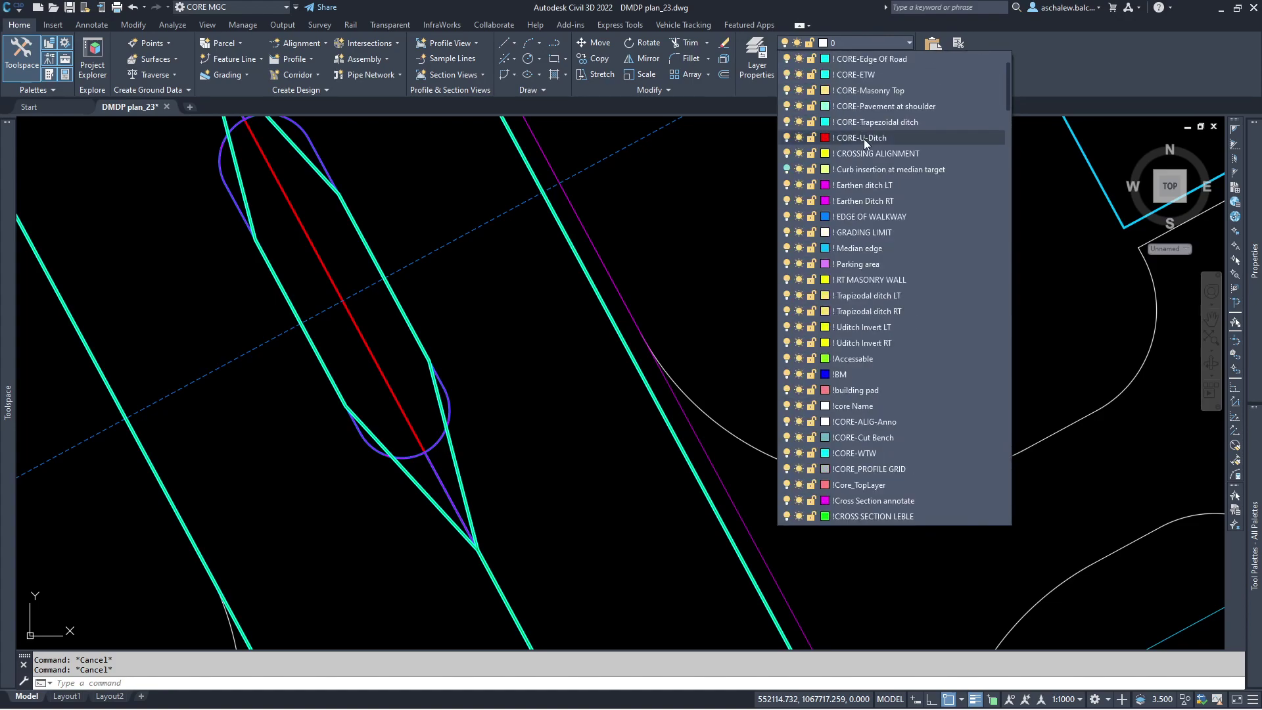
left_click(783, 171)
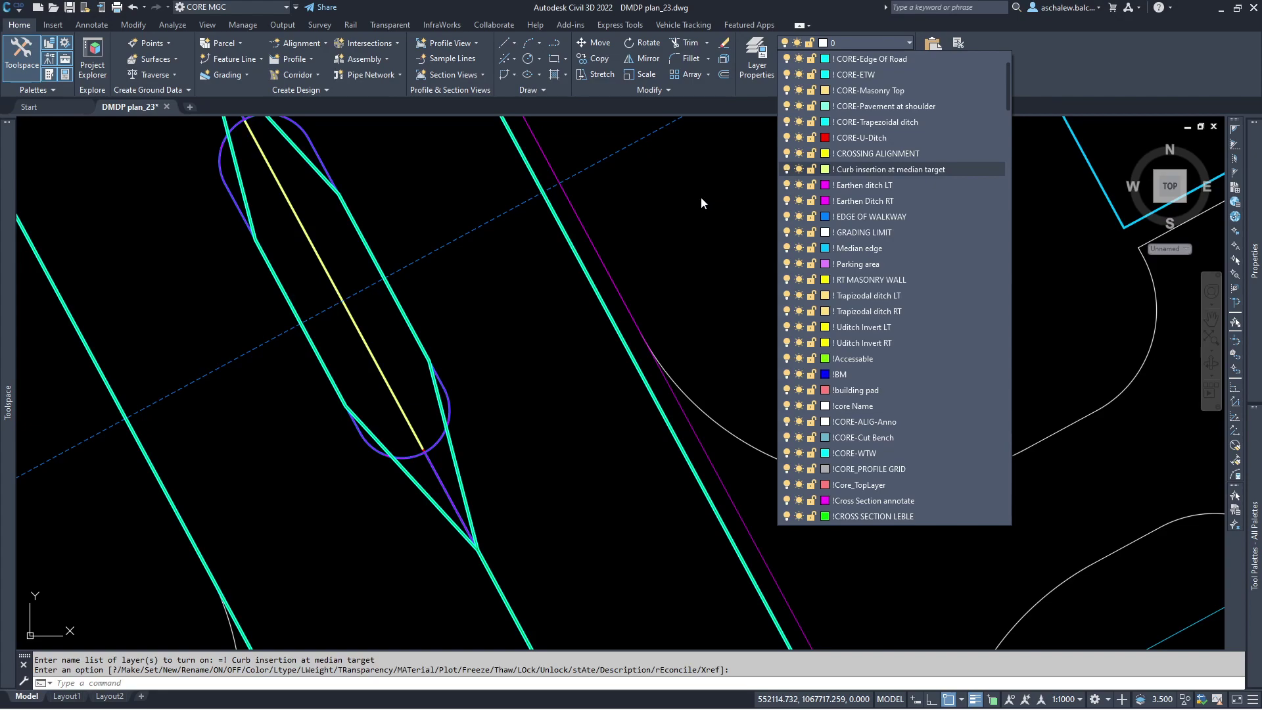
scroll(749, 250, "down", 2)
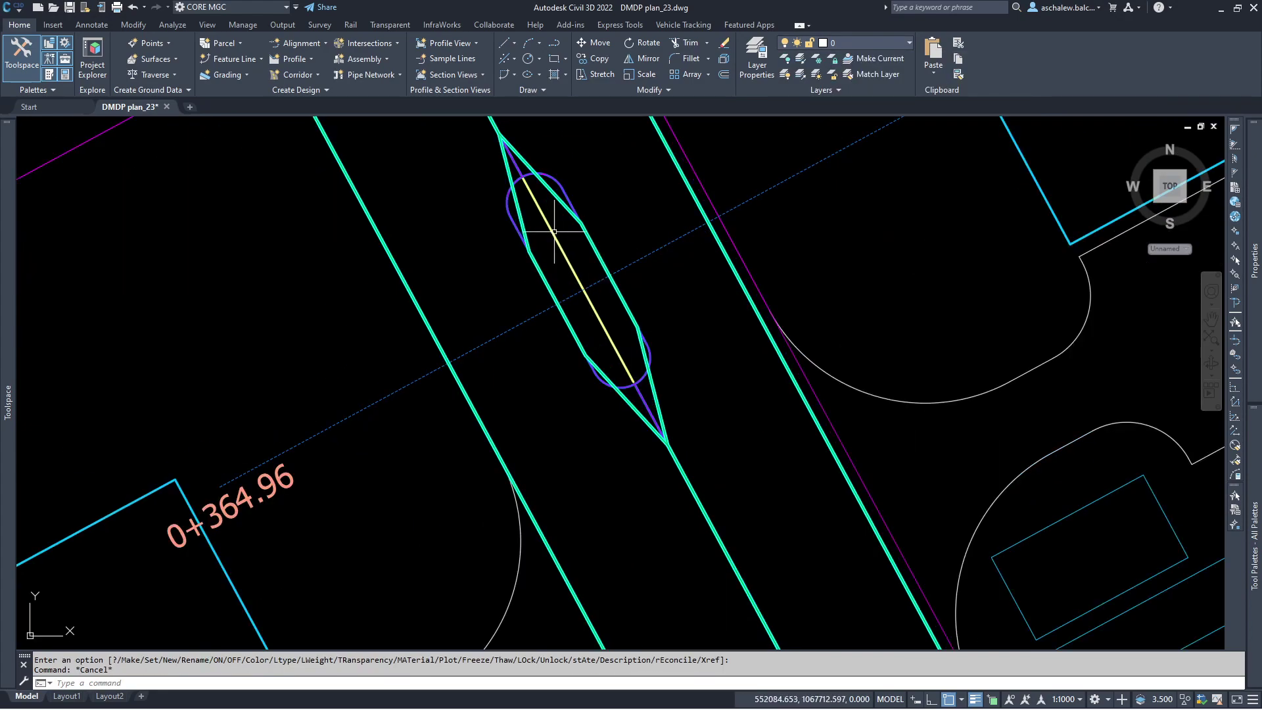
scroll(553, 231, "up", 2)
scroll(553, 230, "down", 2)
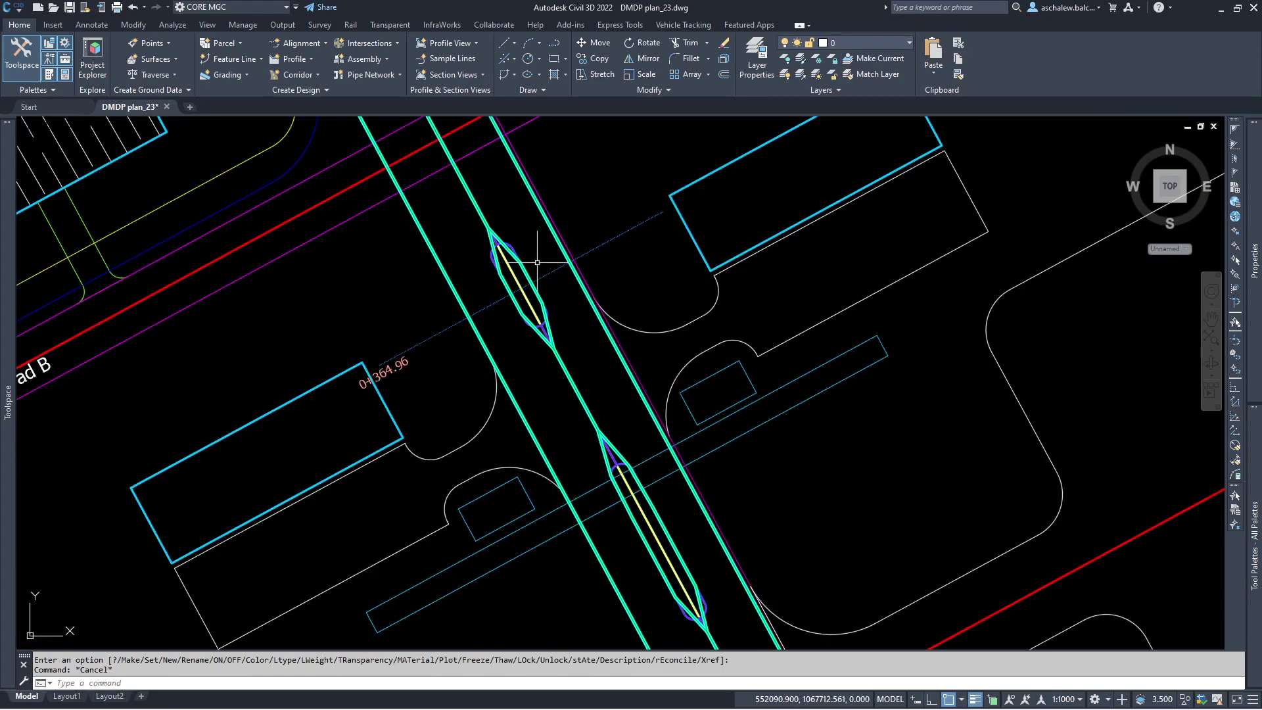
scroll(508, 260, "up", 2)
left_click(509, 261)
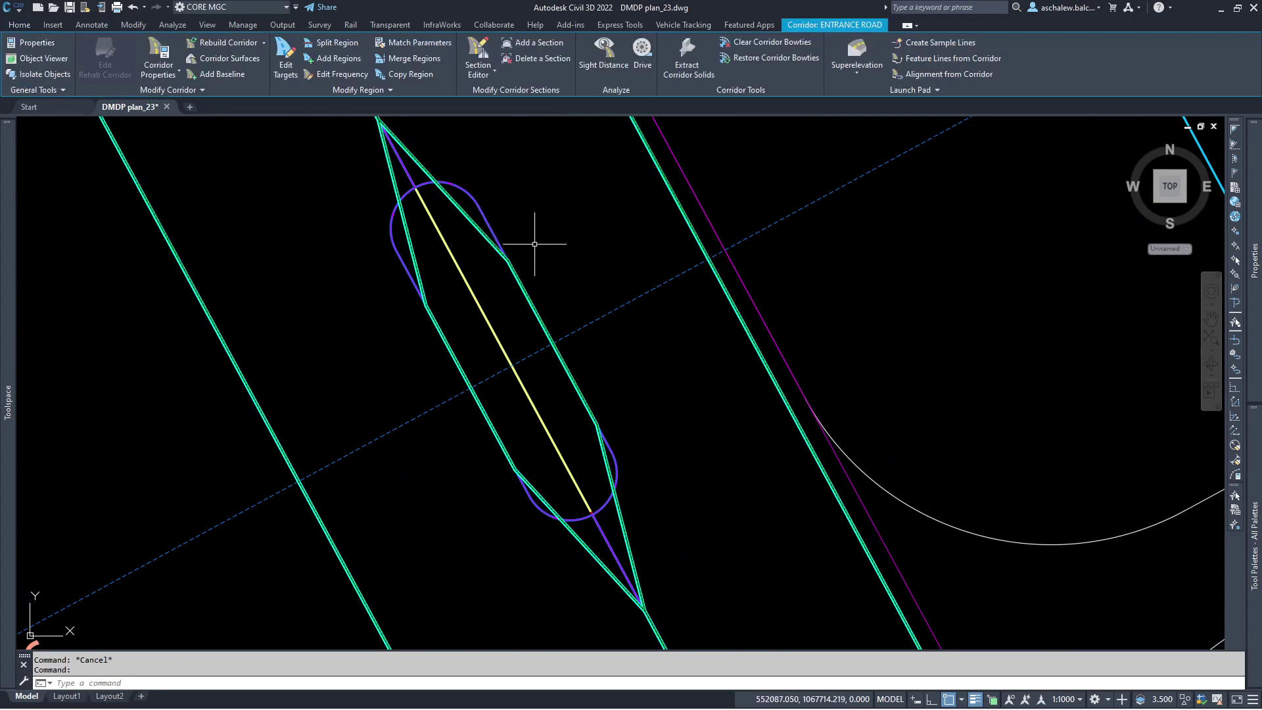
left_click(153, 54)
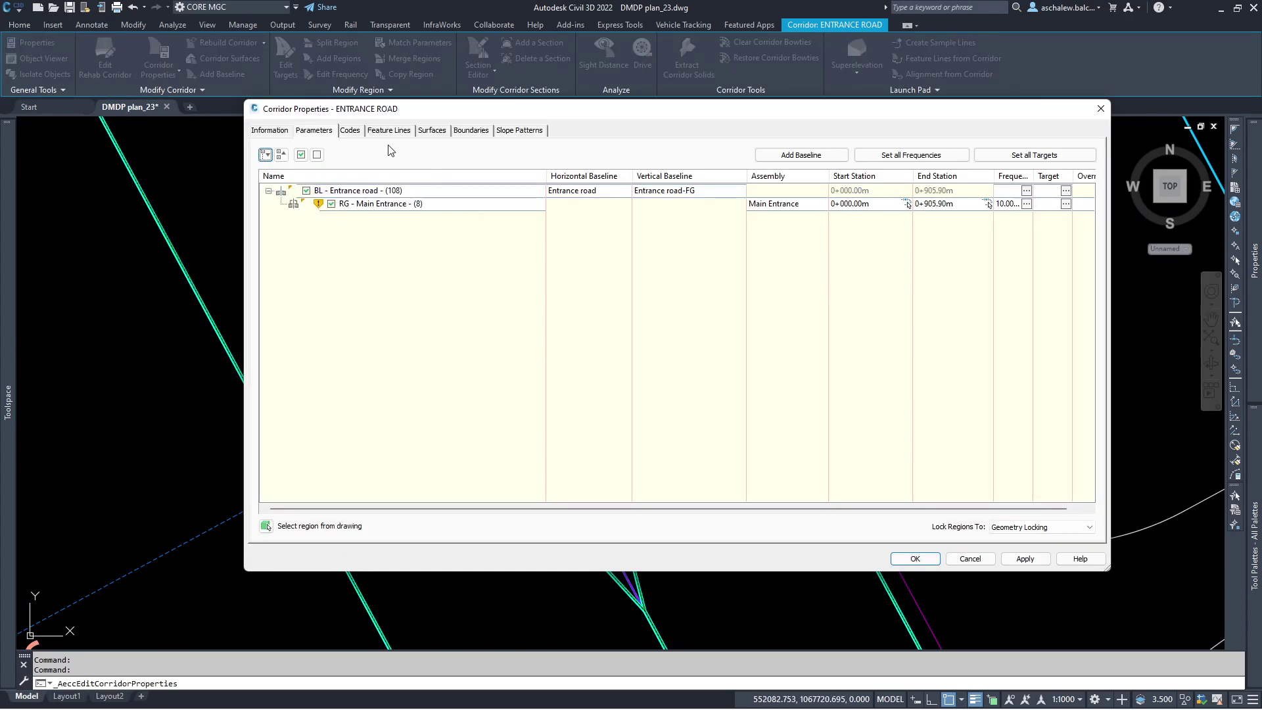
left_click(508, 131)
left_click(311, 131)
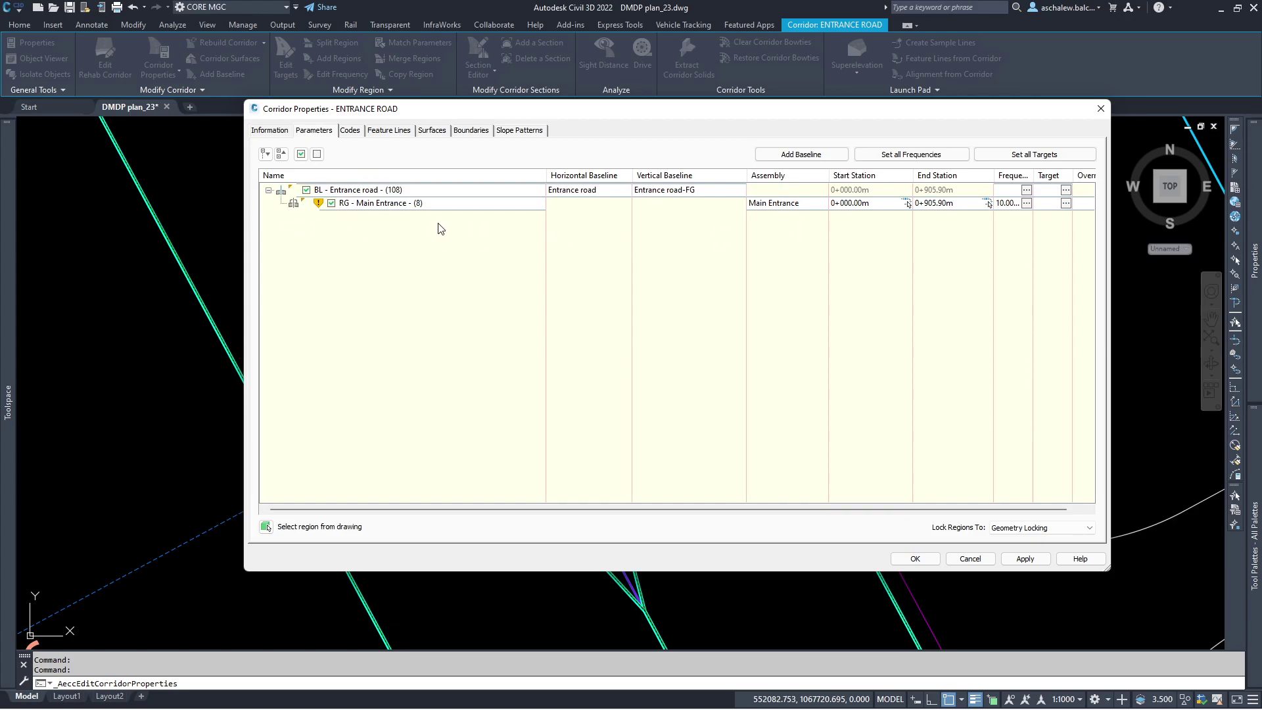
key("Escape")
Rebuild the out-of-date corridors and clear the current selection.
mouse_move(7, 402)
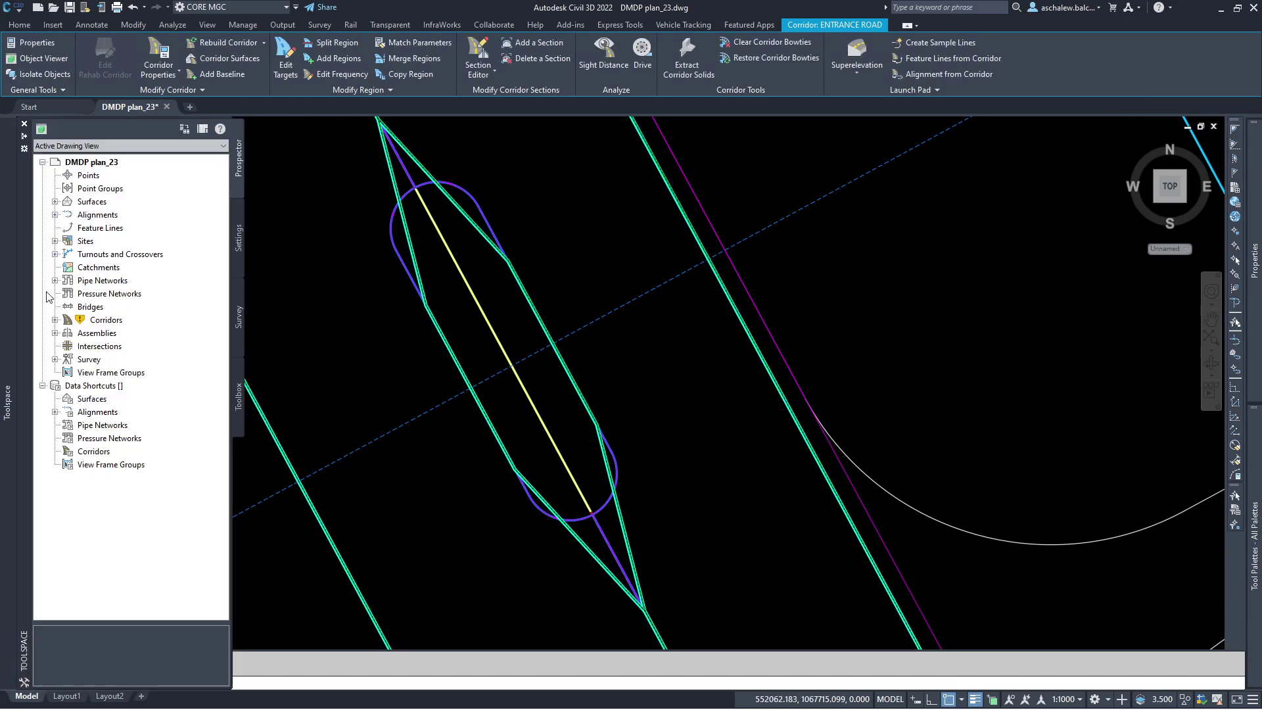
right_click(100, 321)
left_click(151, 343)
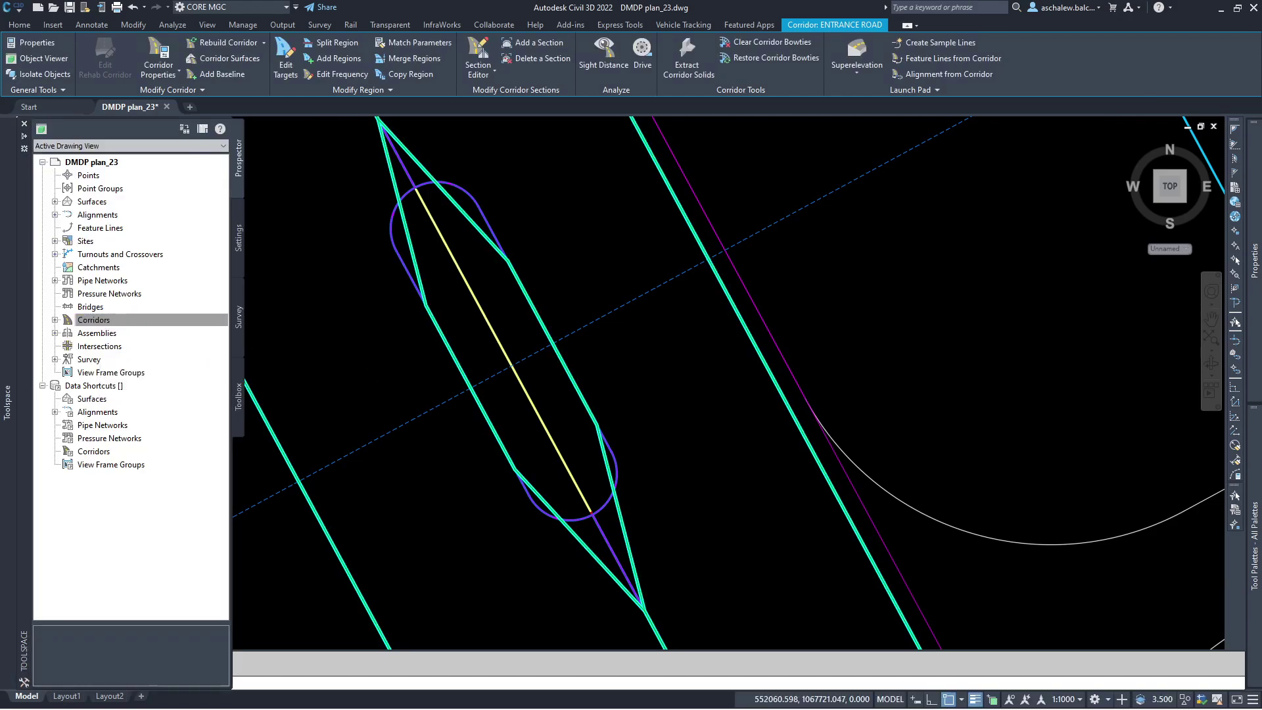
key("Escape")
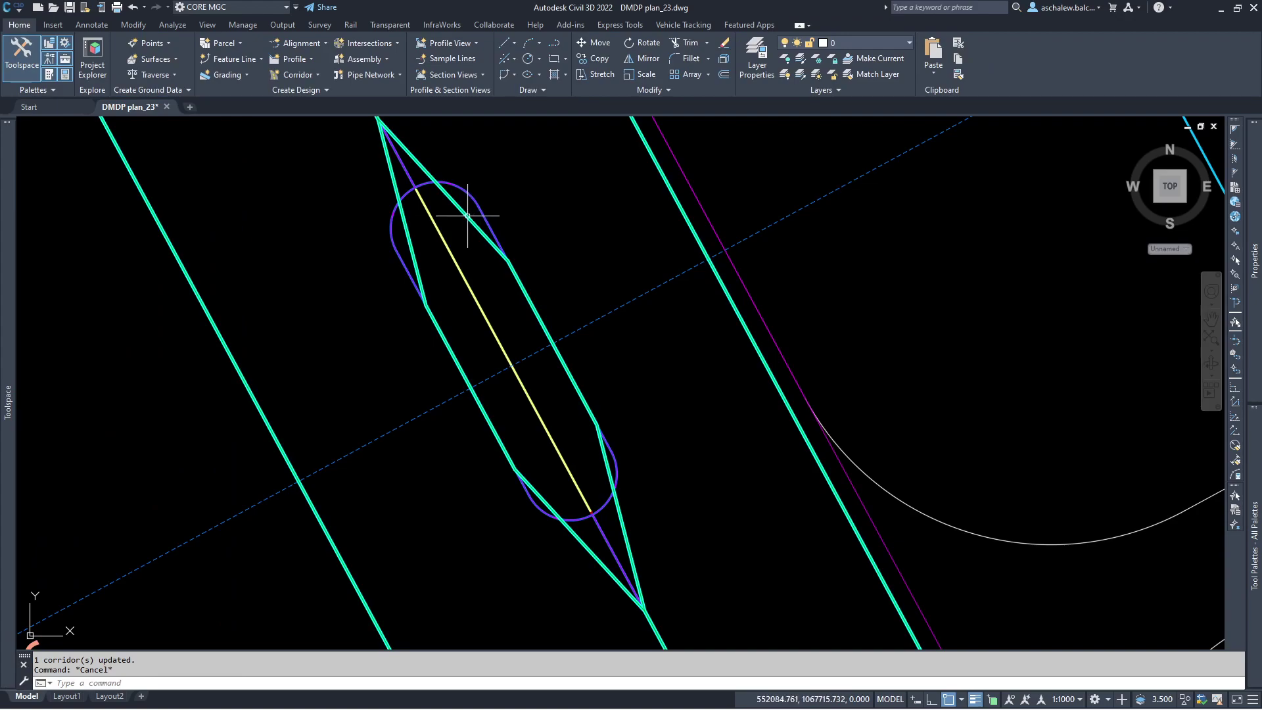
In the ENTRANCE ROAD corridor properties, set the horizontal baseline of Offset - (6) to the RT MEDIAN EDGE alignment.
left_click(484, 196)
double_click(423, 199)
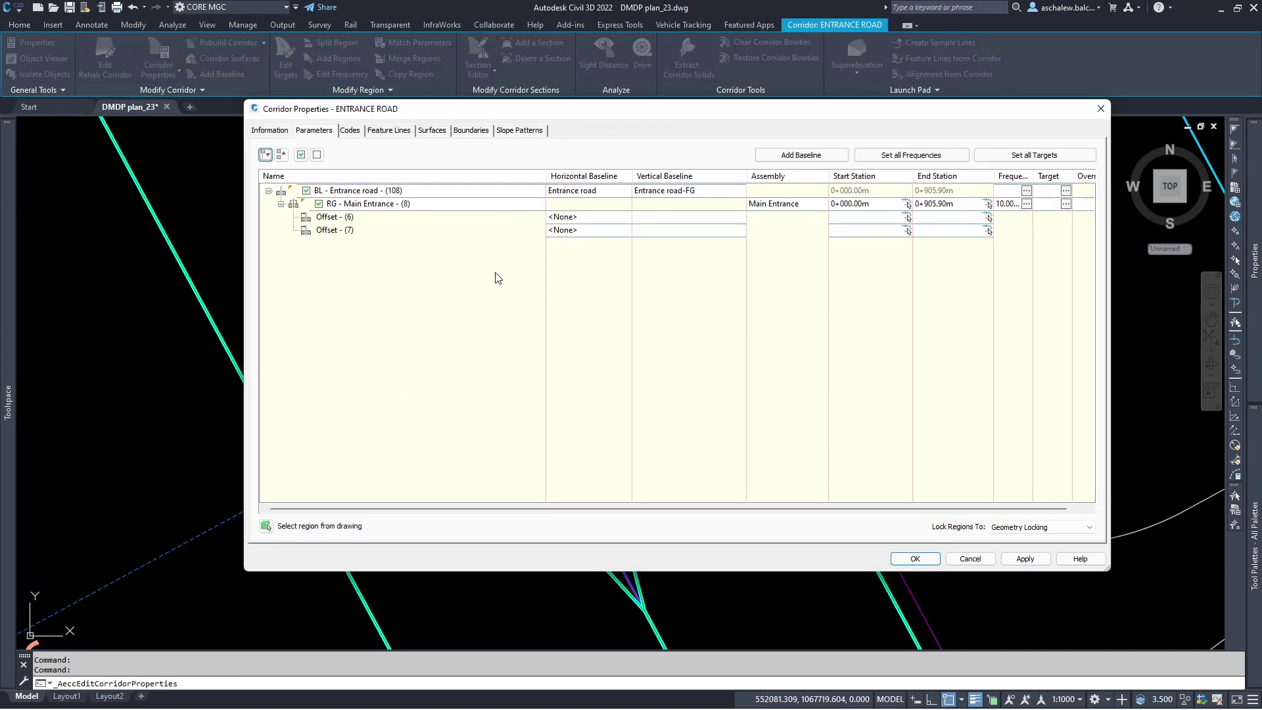
left_click(336, 220)
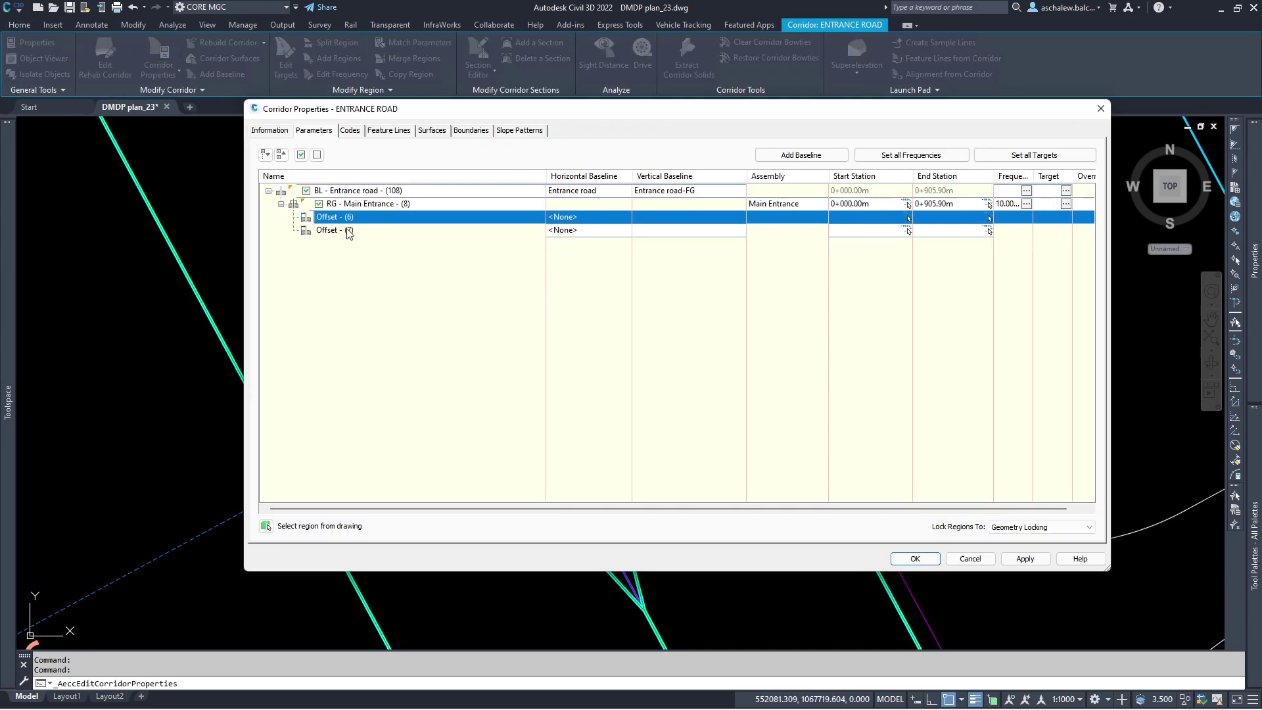
left_click(579, 218)
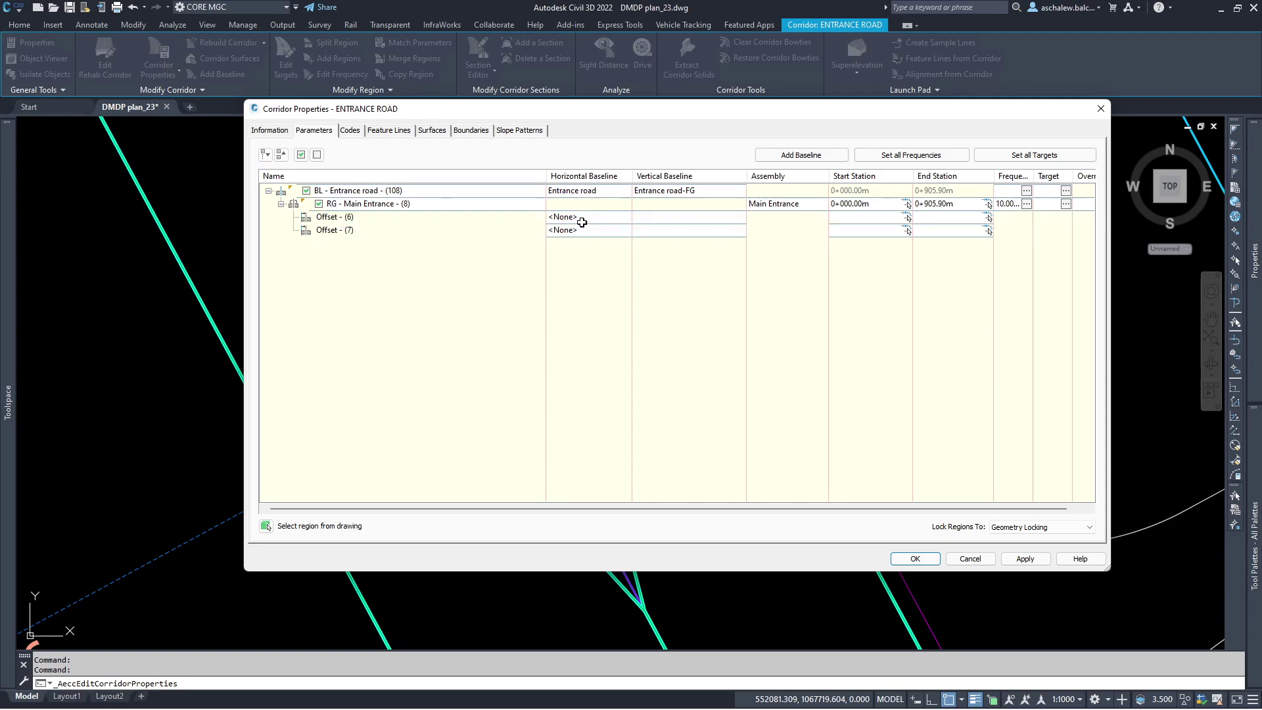
left_click(642, 341)
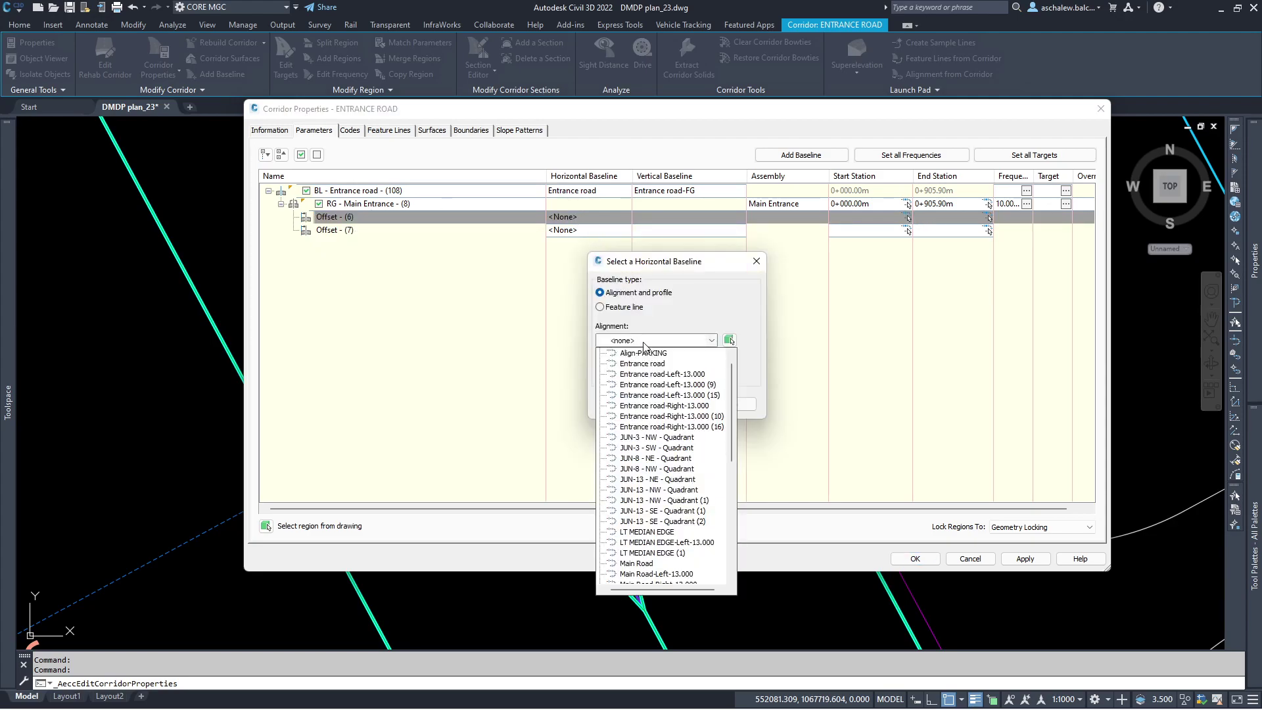
scroll(670, 552, "down", 5)
scroll(679, 480, "down", 3)
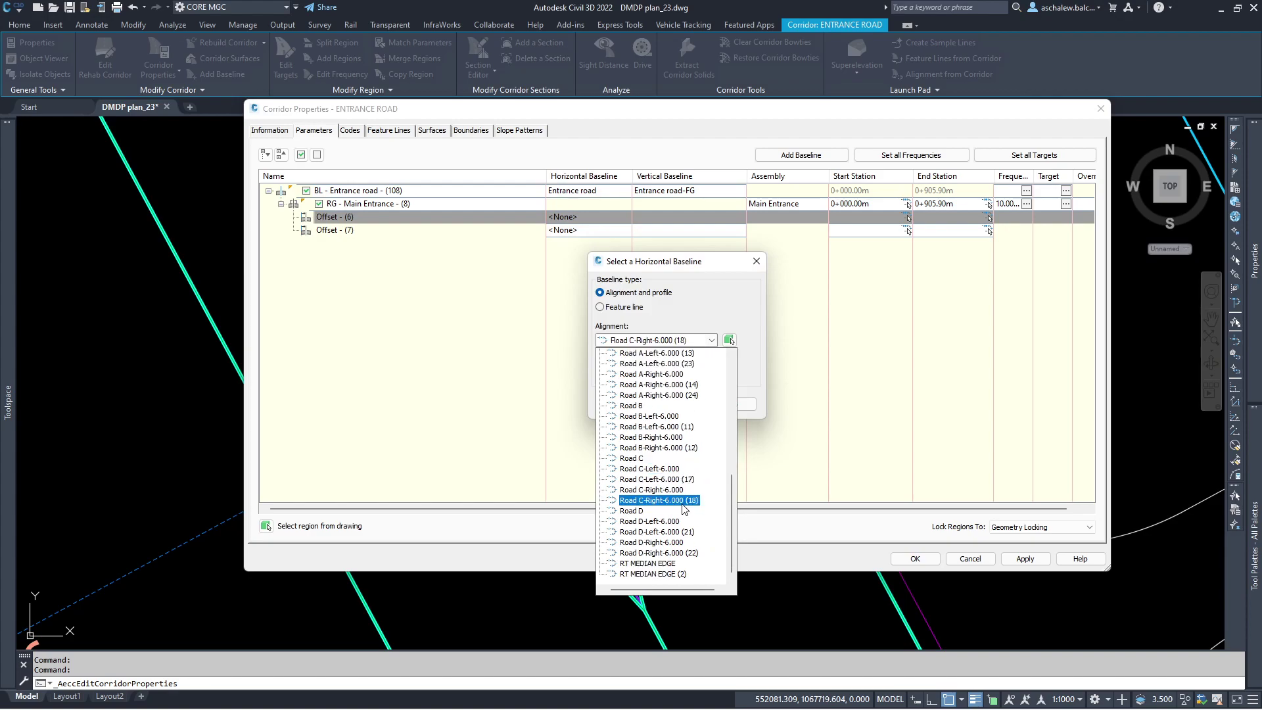
left_click(662, 564)
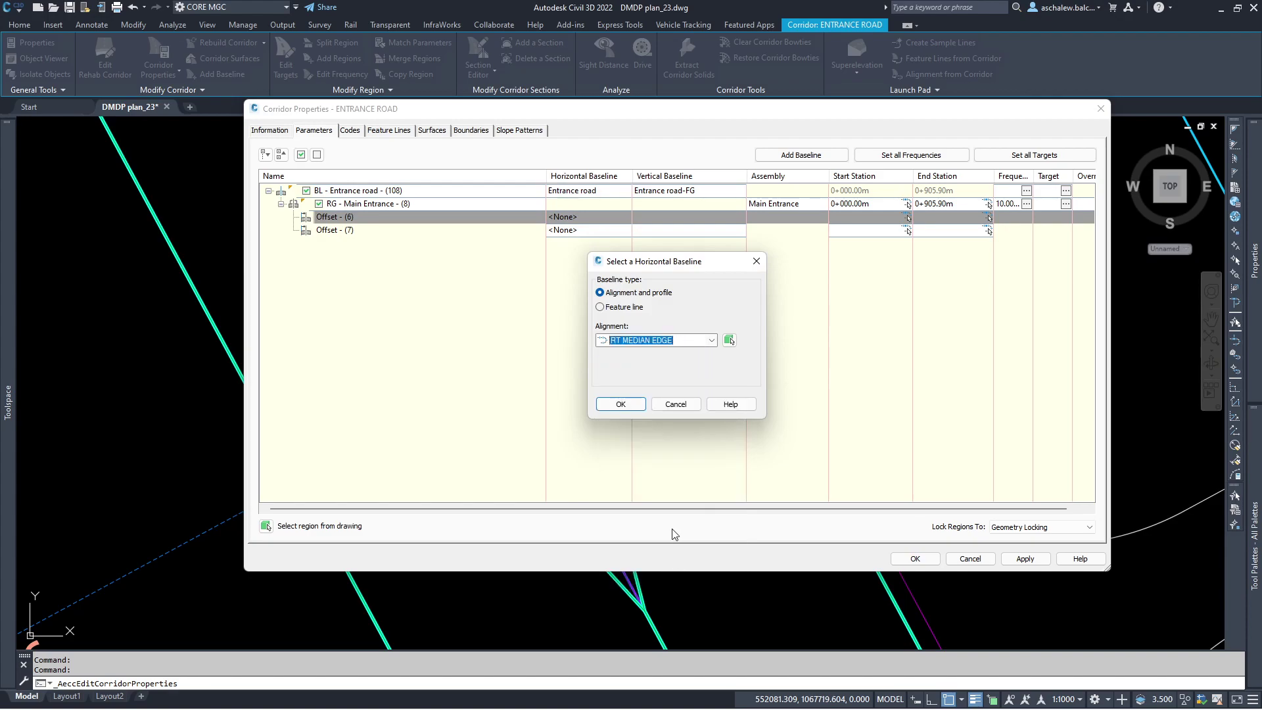
left_click(621, 405)
Set the horizontal baseline of Offset - (7) to the LT MEDIAN EDGE alignment.
left_click(367, 230)
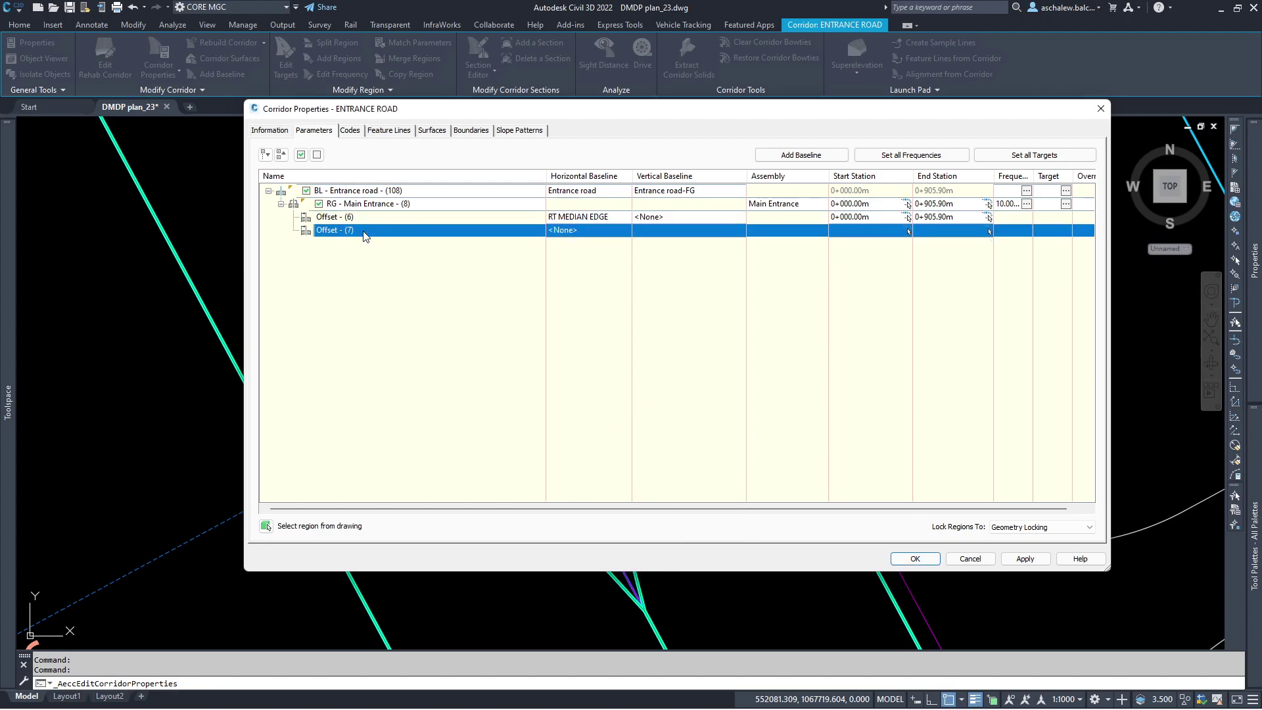
left_click(570, 230)
left_click(658, 341)
scroll(664, 473, "down", 8)
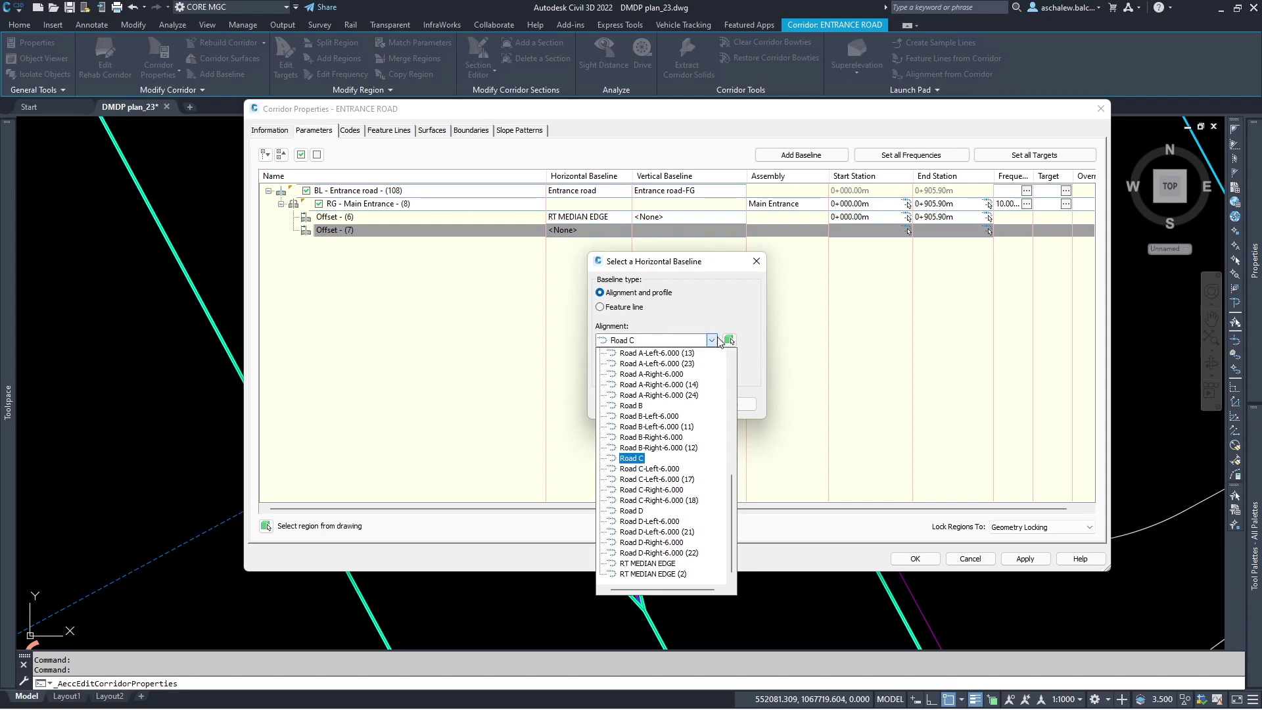
left_click(728, 340)
left_click(729, 340)
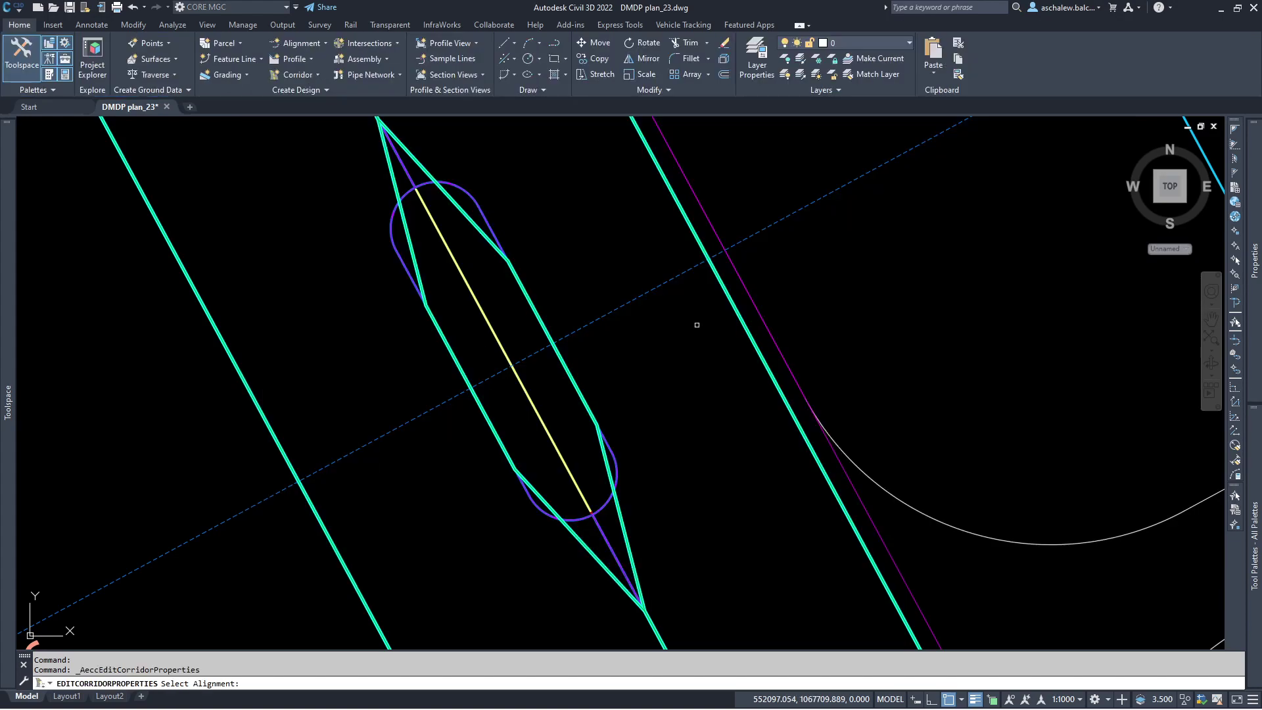
left_click(400, 241)
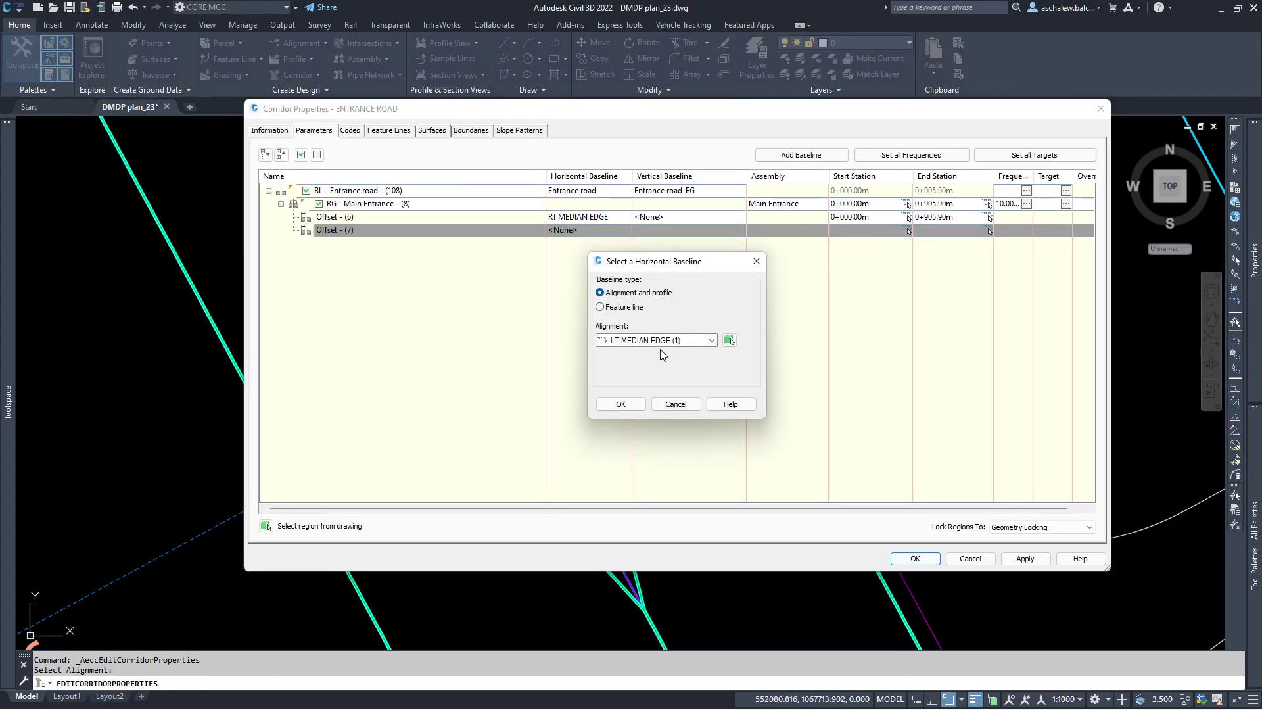
left_click(692, 345)
scroll(691, 394, "up", 2)
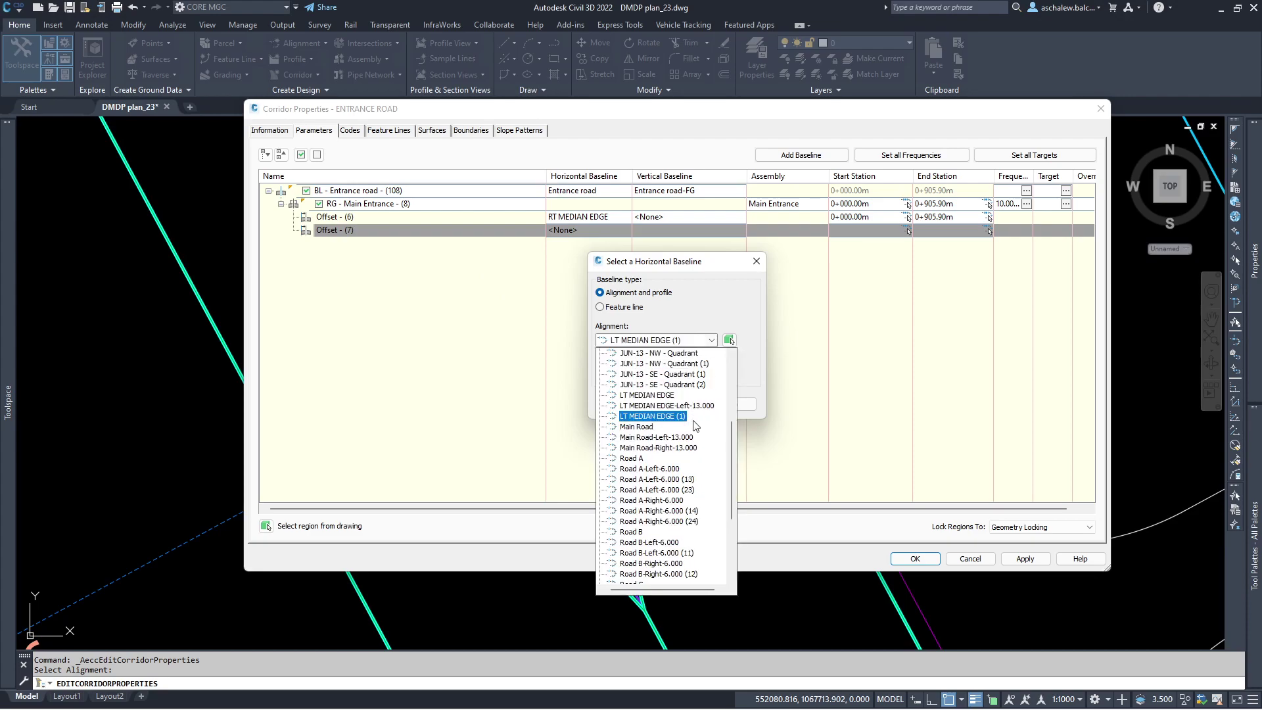
left_click(648, 395)
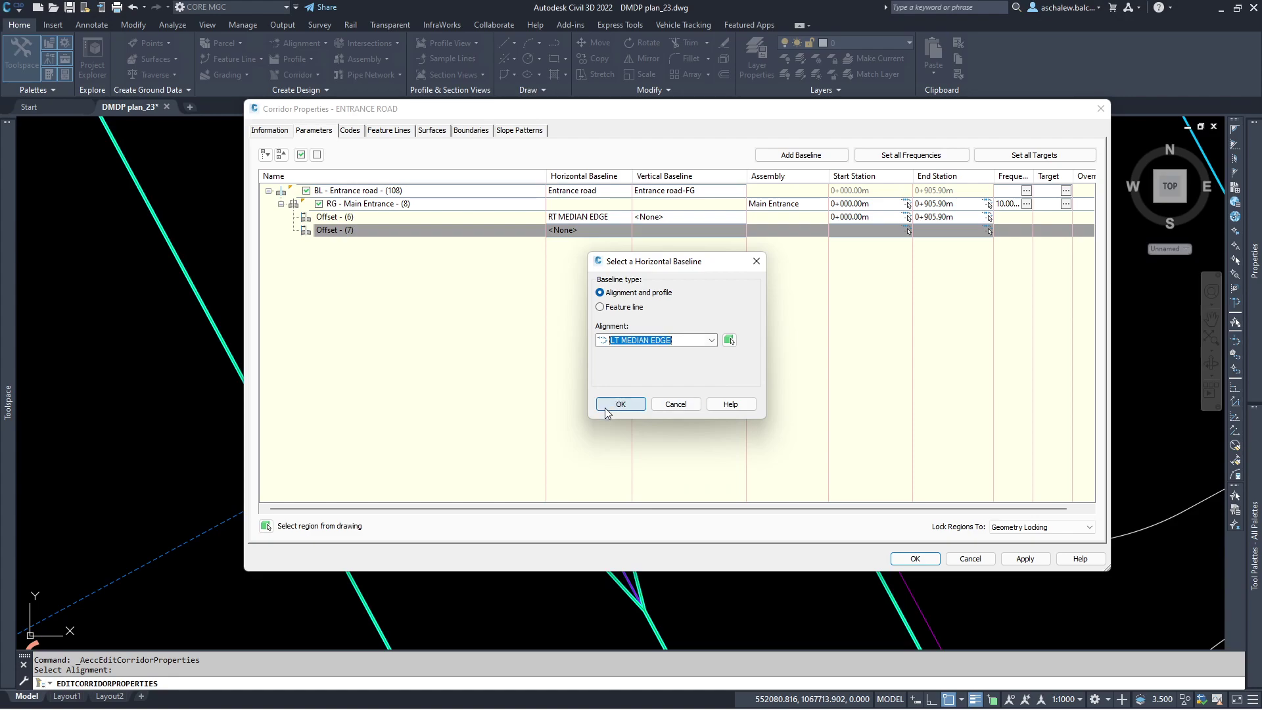
left_click(618, 406)
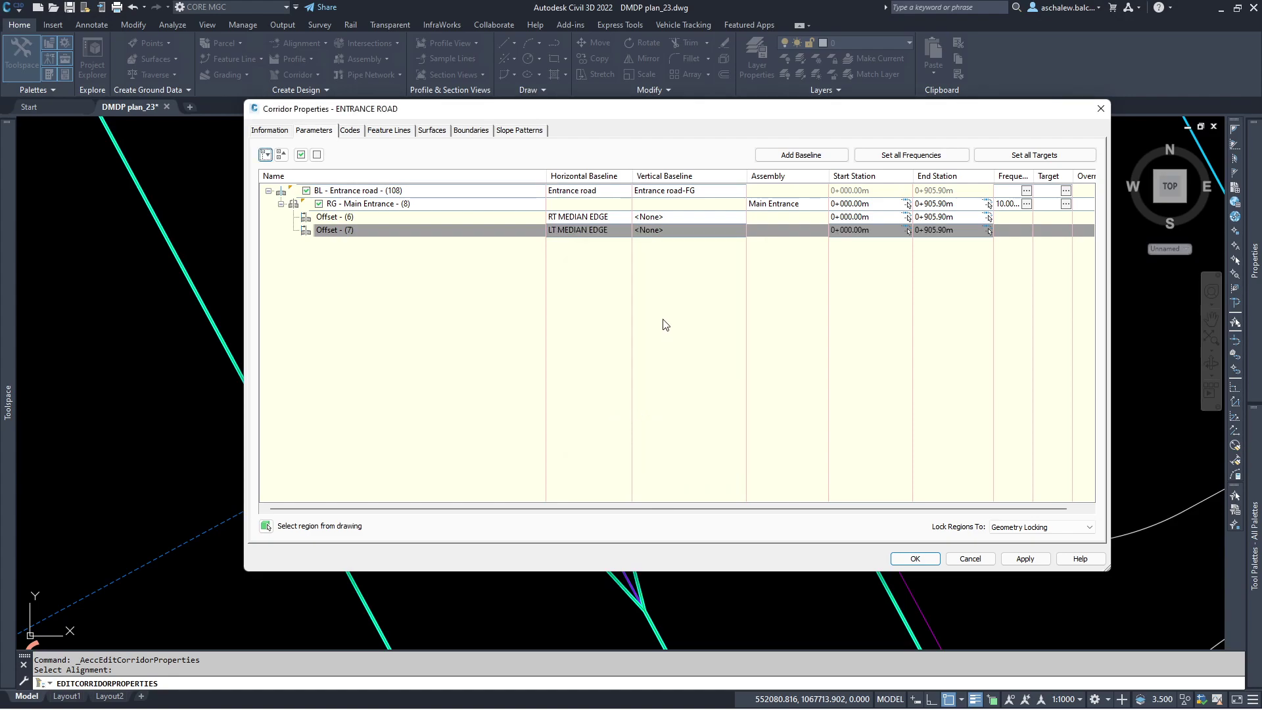
Assign the RT MEDIAN EDGE and LT MEDIAN EDGE entrance profiles as vertical baselines of Offset - (6) and Offset - (7), respectively.
left_click(648, 216)
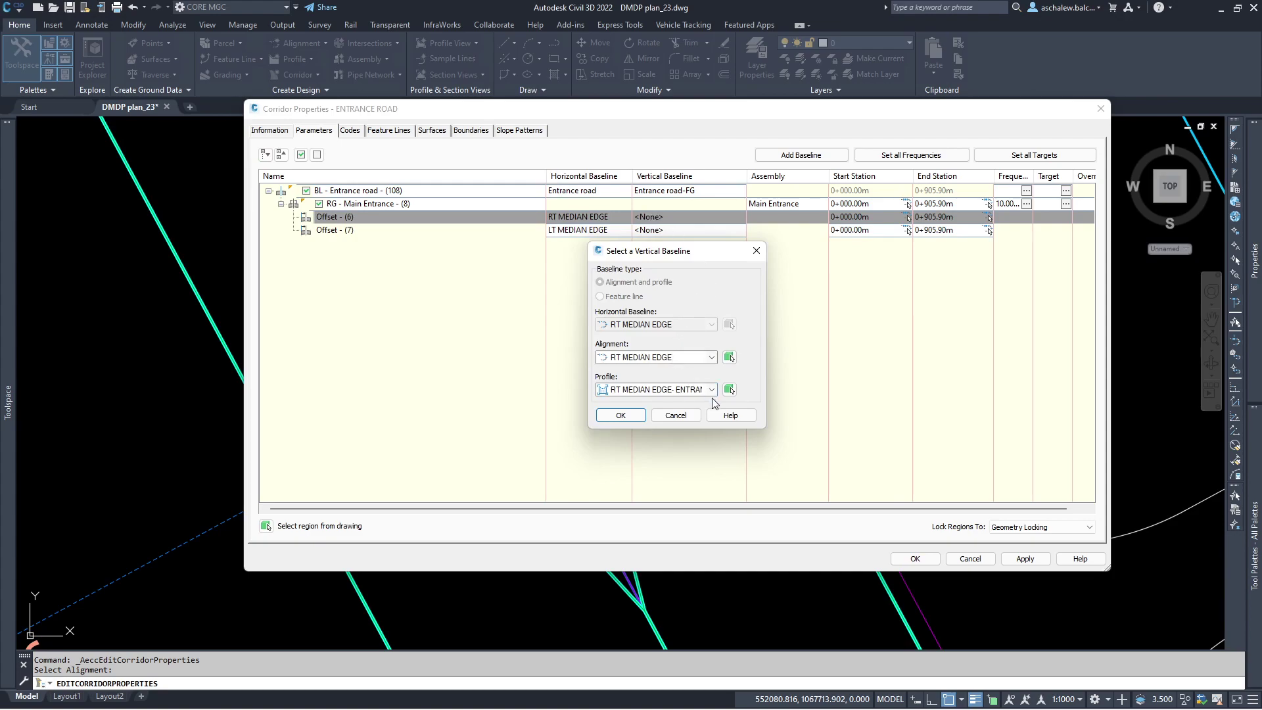
left_click(620, 415)
left_click(675, 230)
left_click(620, 416)
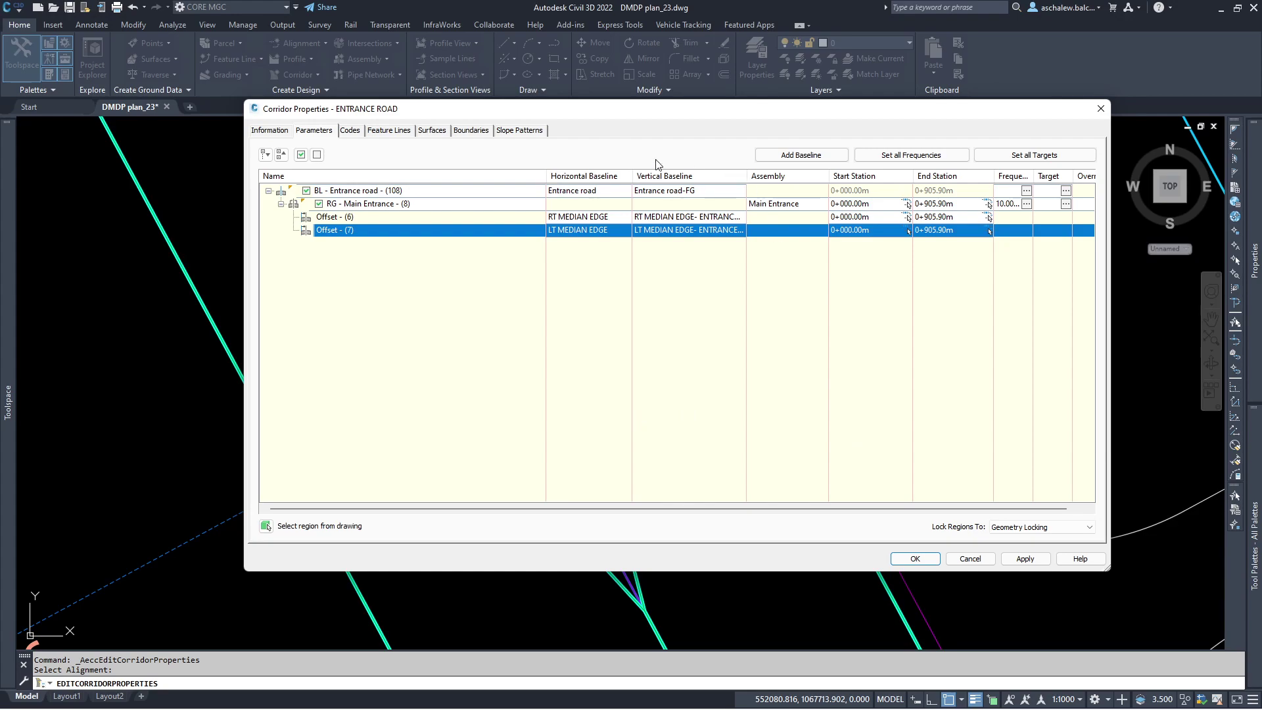
Open the target mapping for the whole corridor and filter it to the LT and RT MEDAIN EDGE FOUND and NOT FOUND subassemblies.
left_click(1034, 155)
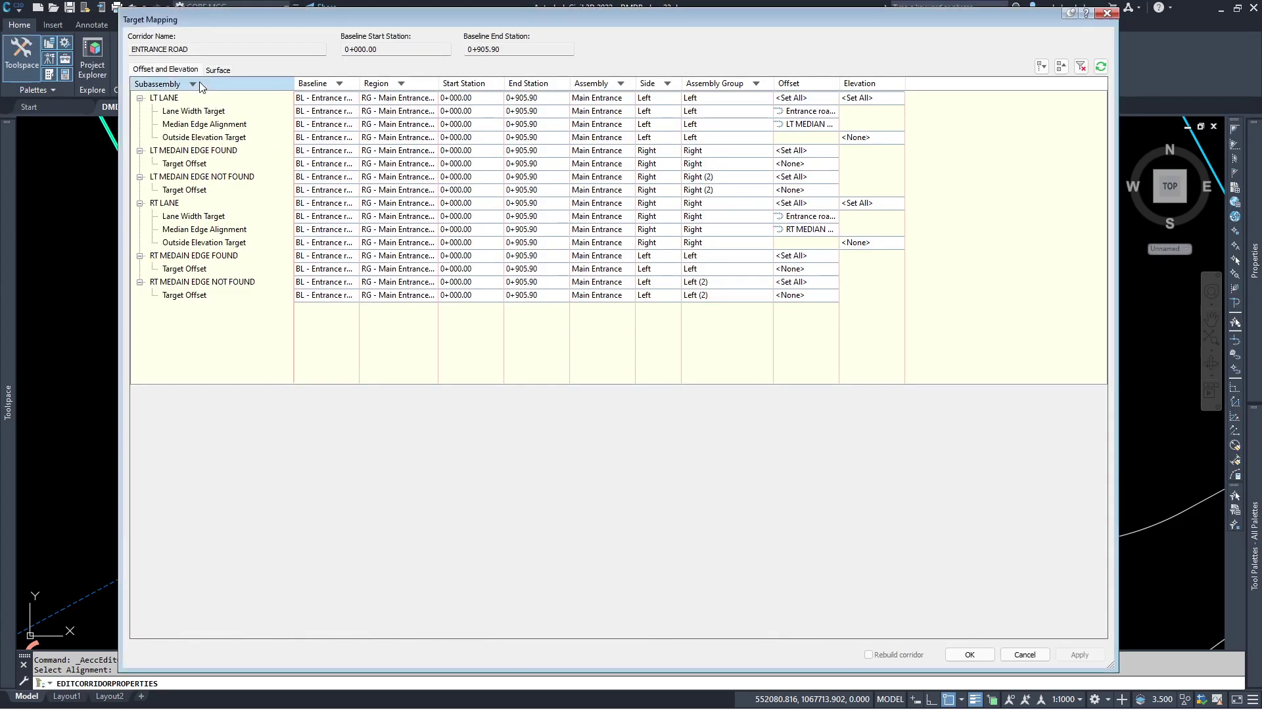
left_click(192, 83)
left_click(219, 153)
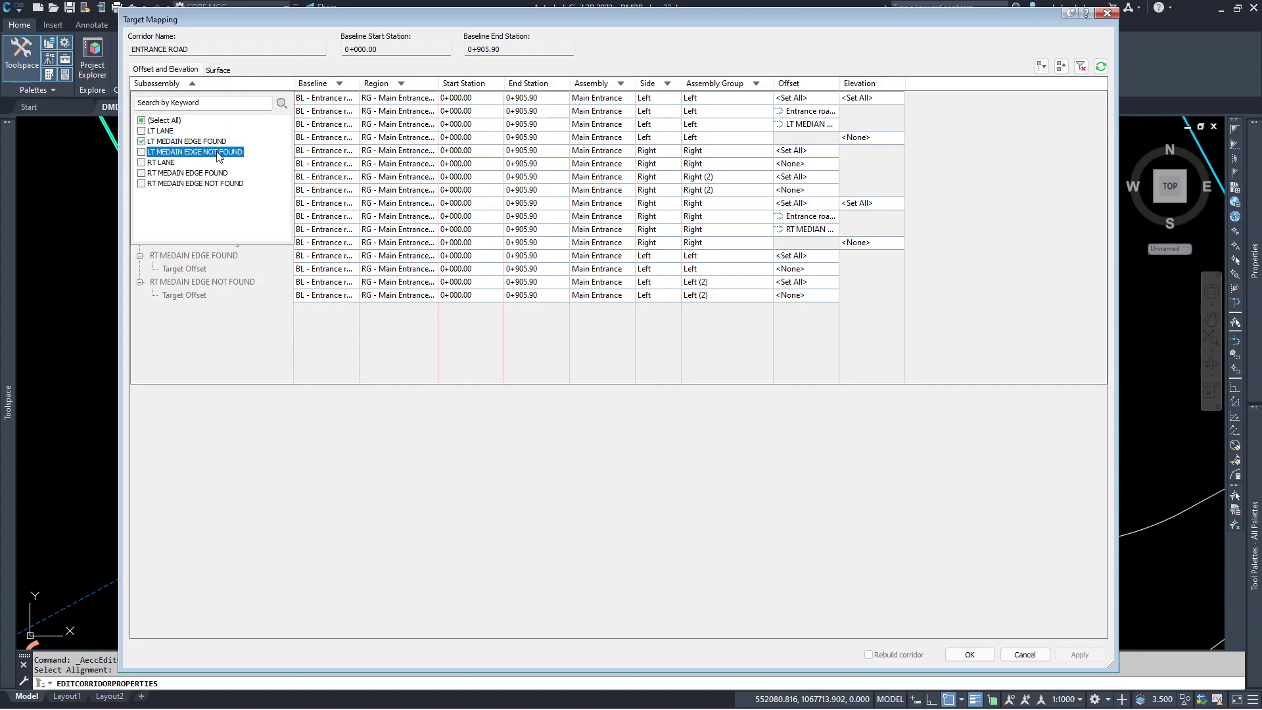
left_click(216, 173)
left_click(215, 184)
left_click(222, 265)
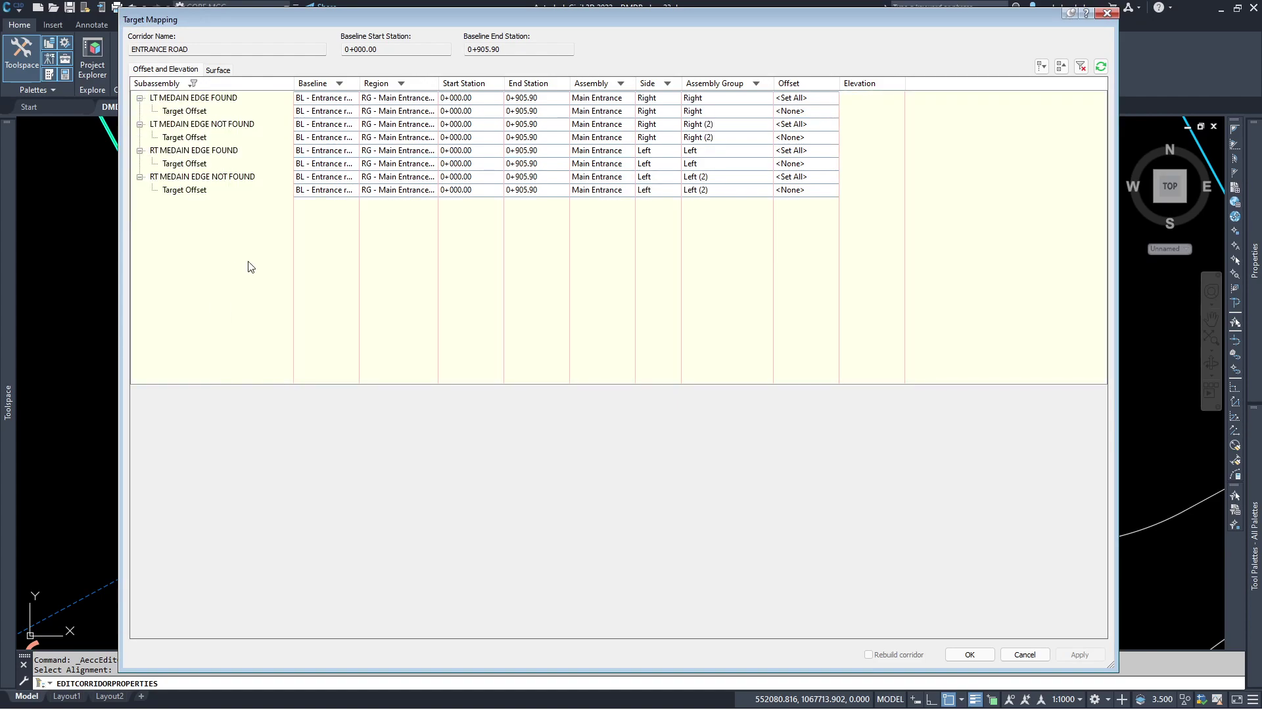
Set the target offsets of LT MEDAIN EDGE FOUND and LT MEDAIN EDGE NOT FOUND to the "! Curb insertion at median target" layer's lines.
left_click(181, 113)
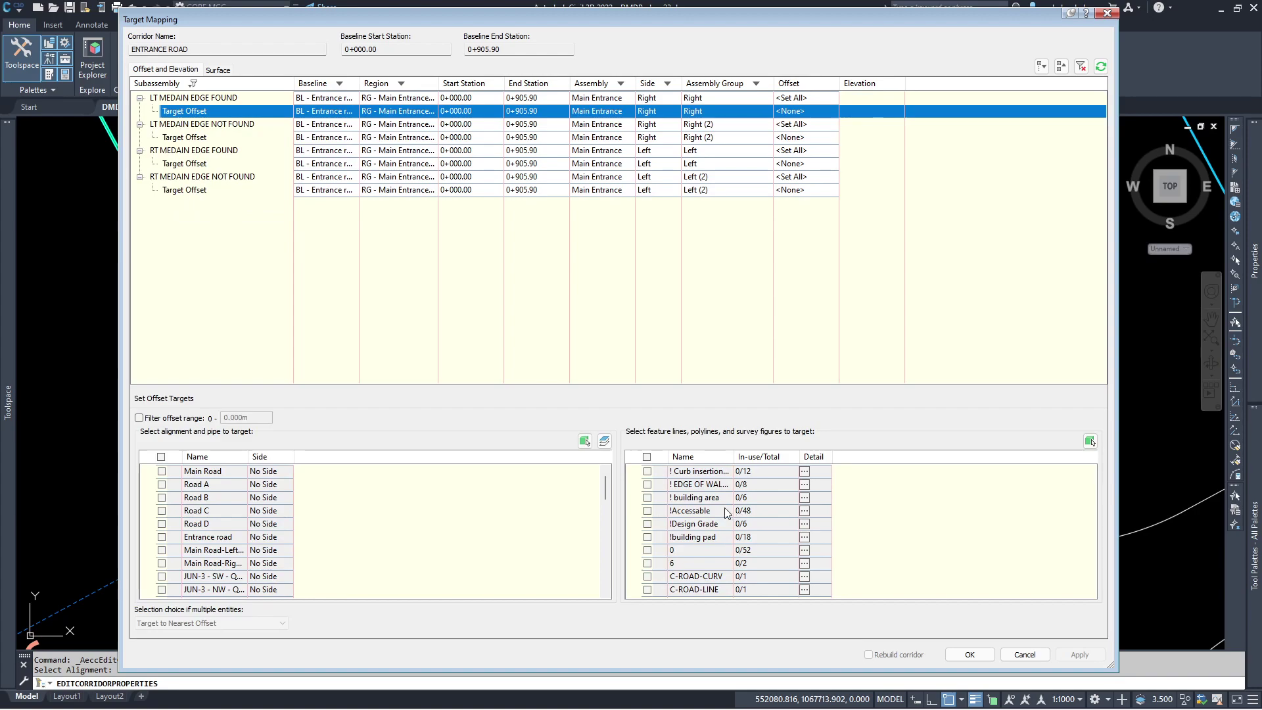
left_click(647, 471)
left_click(648, 472)
left_click(1090, 441)
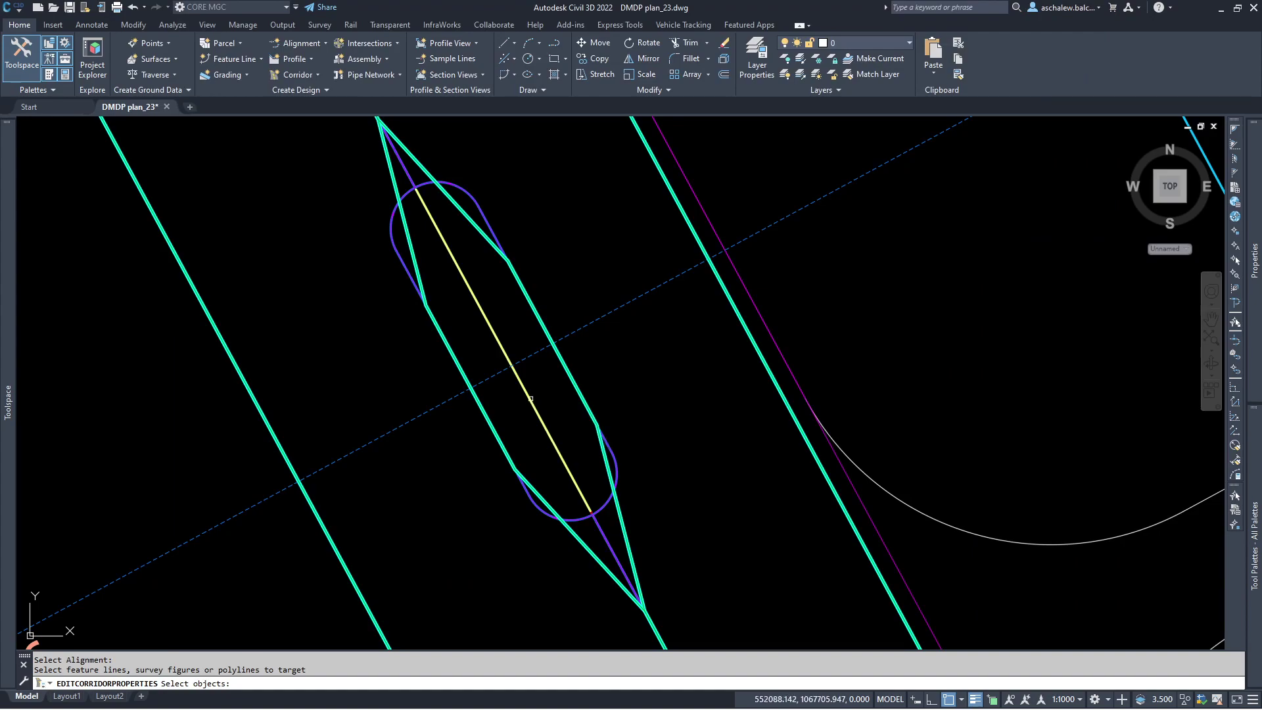
key("Return")
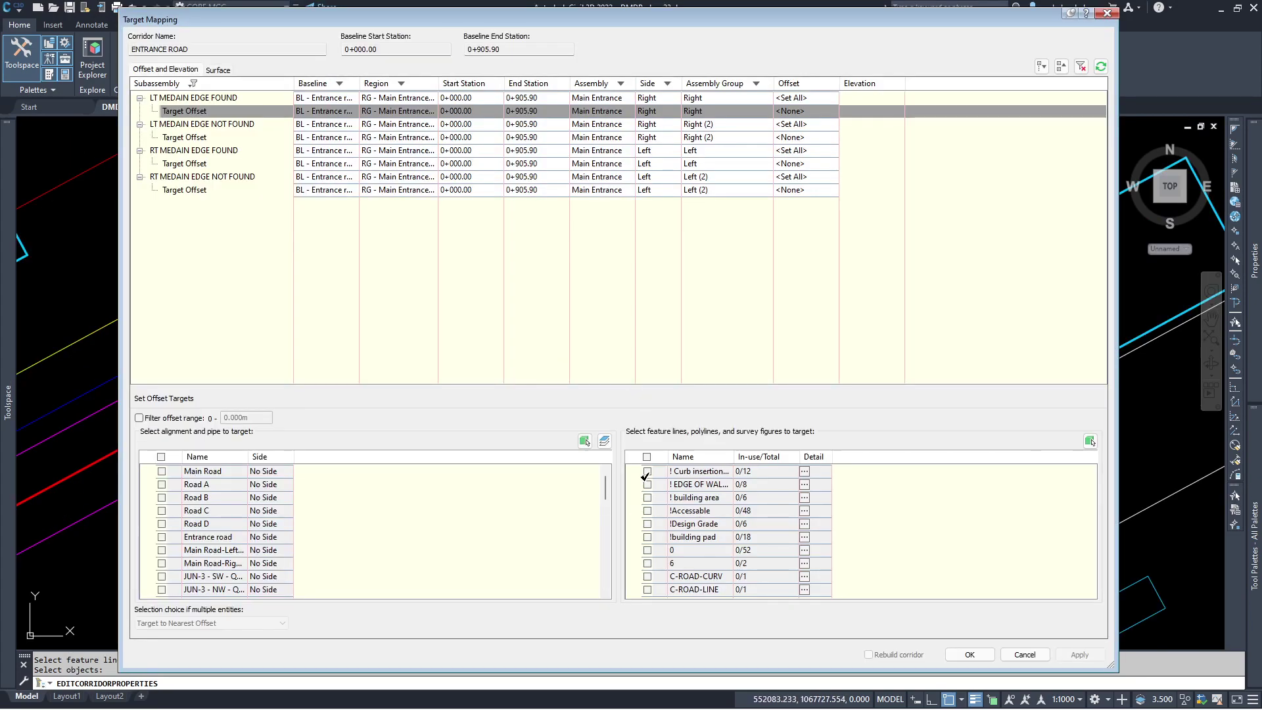
left_click(646, 472)
left_click(210, 129)
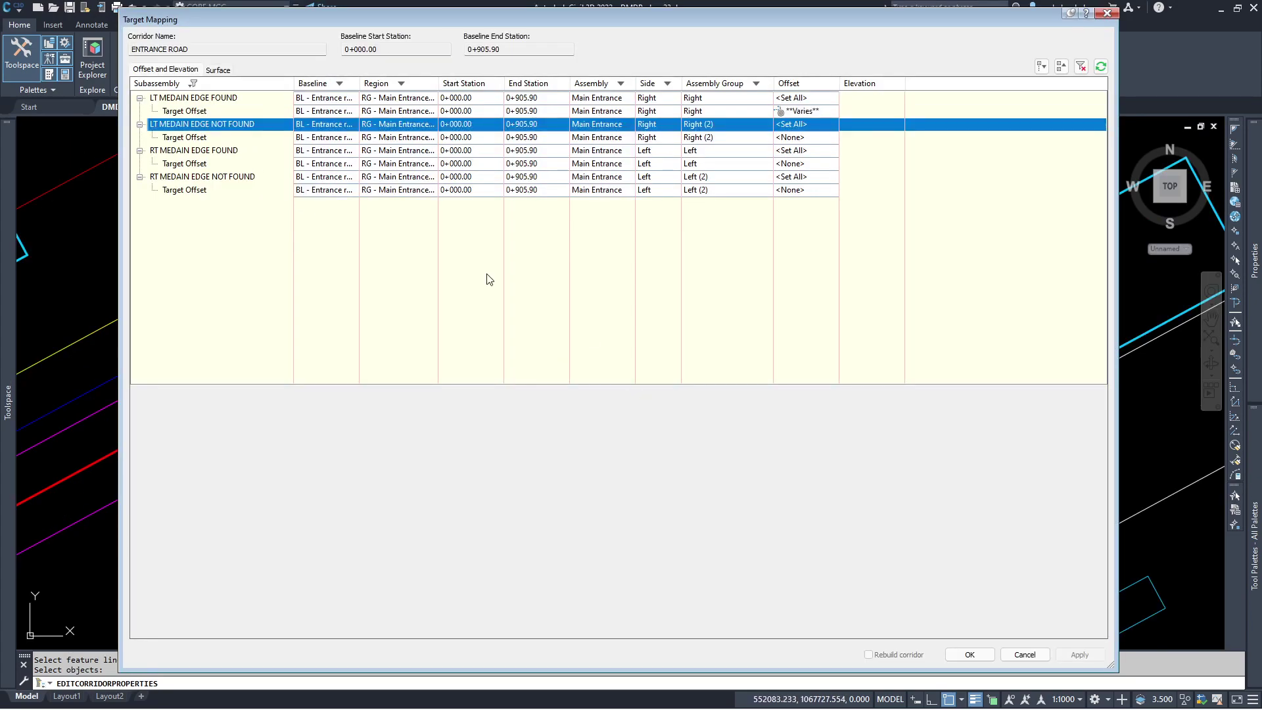
left_click(190, 137)
left_click(647, 471)
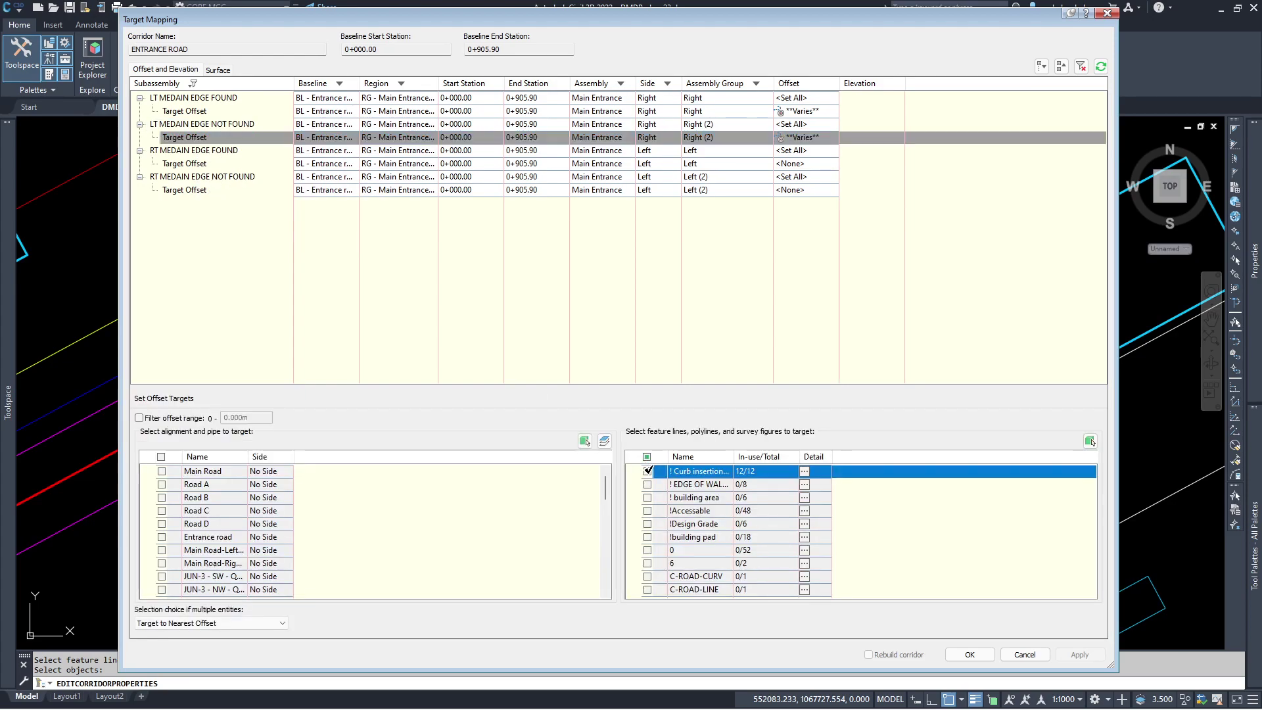
Target the RT MEDAIN EDGE FOUND and NOT FOUND offsets to the "! Curb insertion at median target" lines and accept the target mapping.
left_click(183, 163)
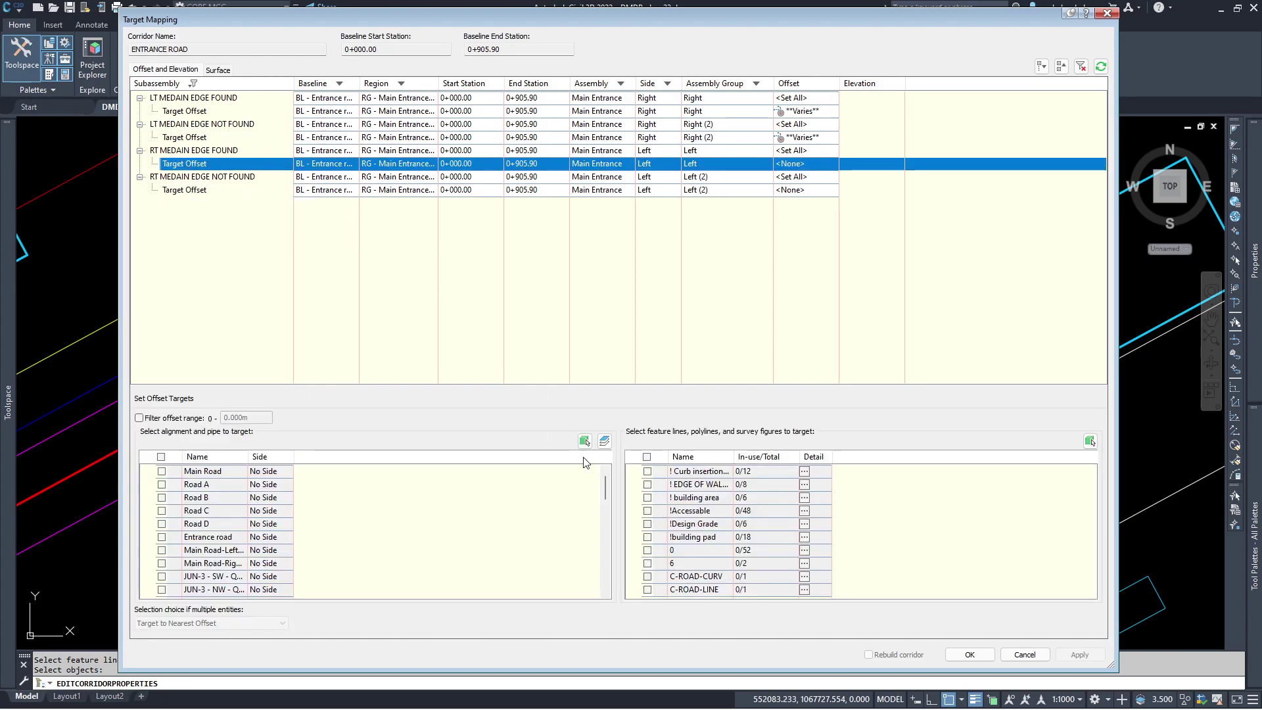
left_click(647, 471)
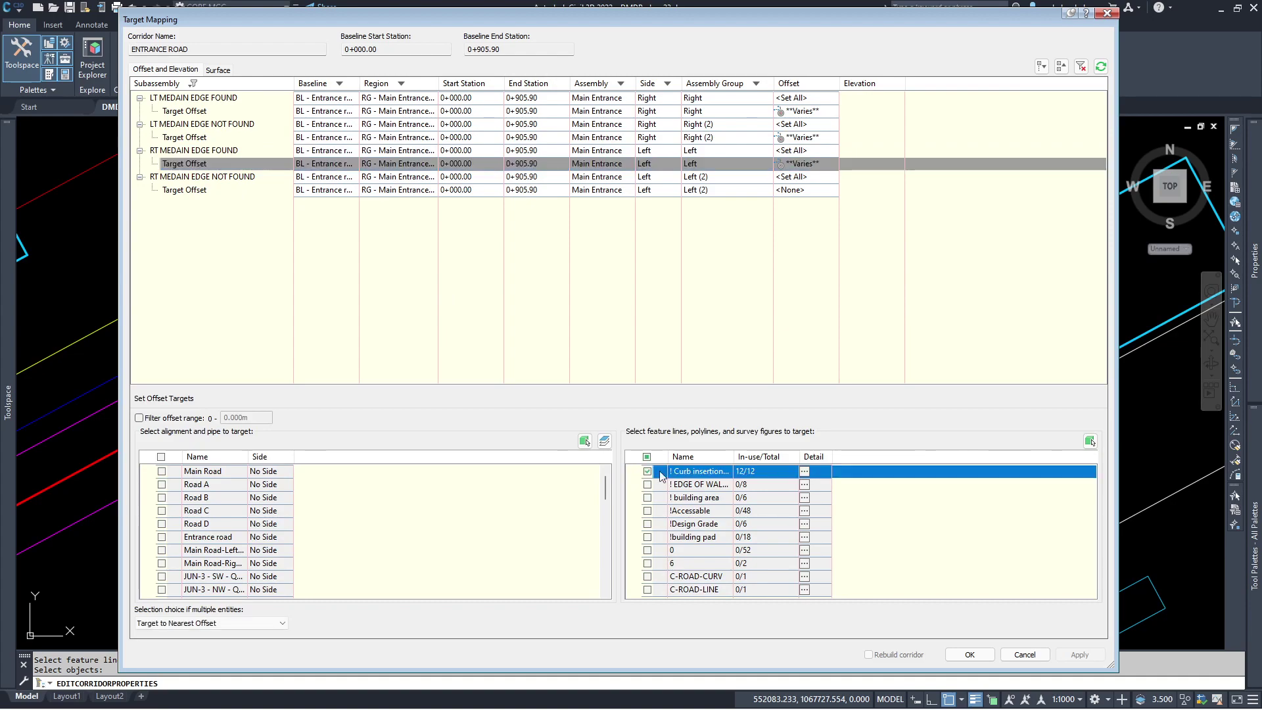
left_click(185, 190)
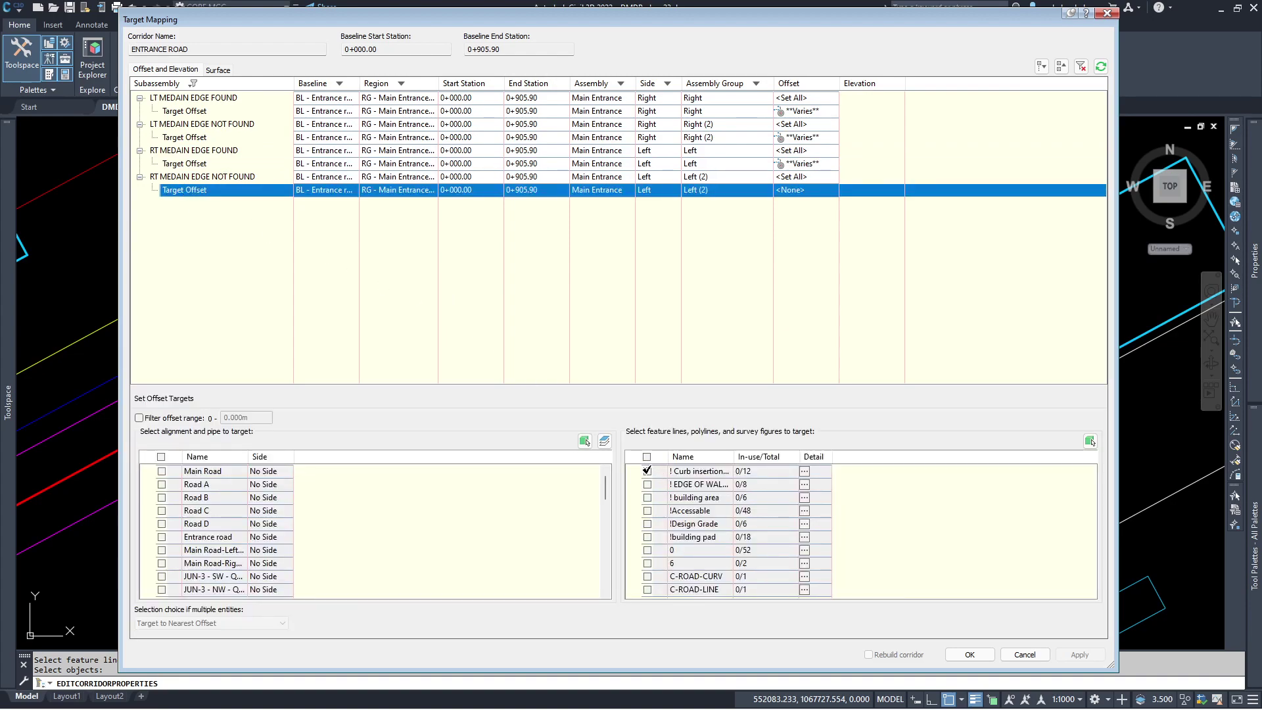
left_click(646, 472)
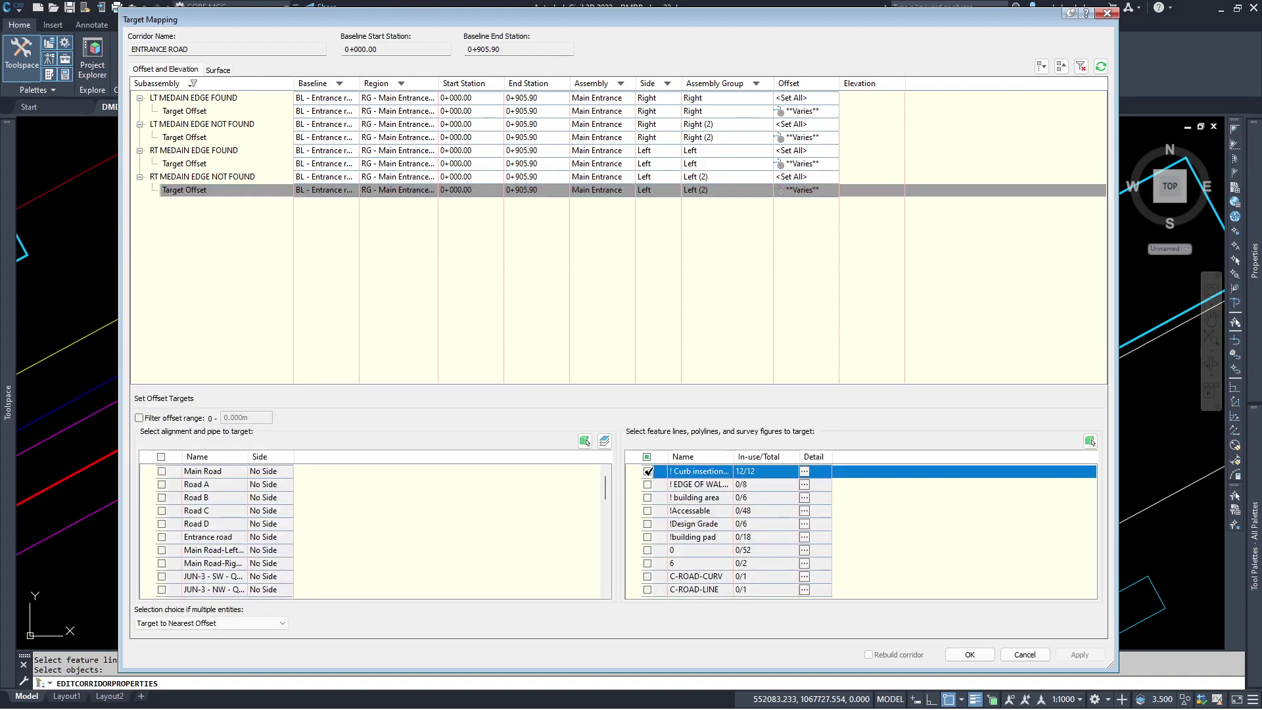
left_click(979, 657)
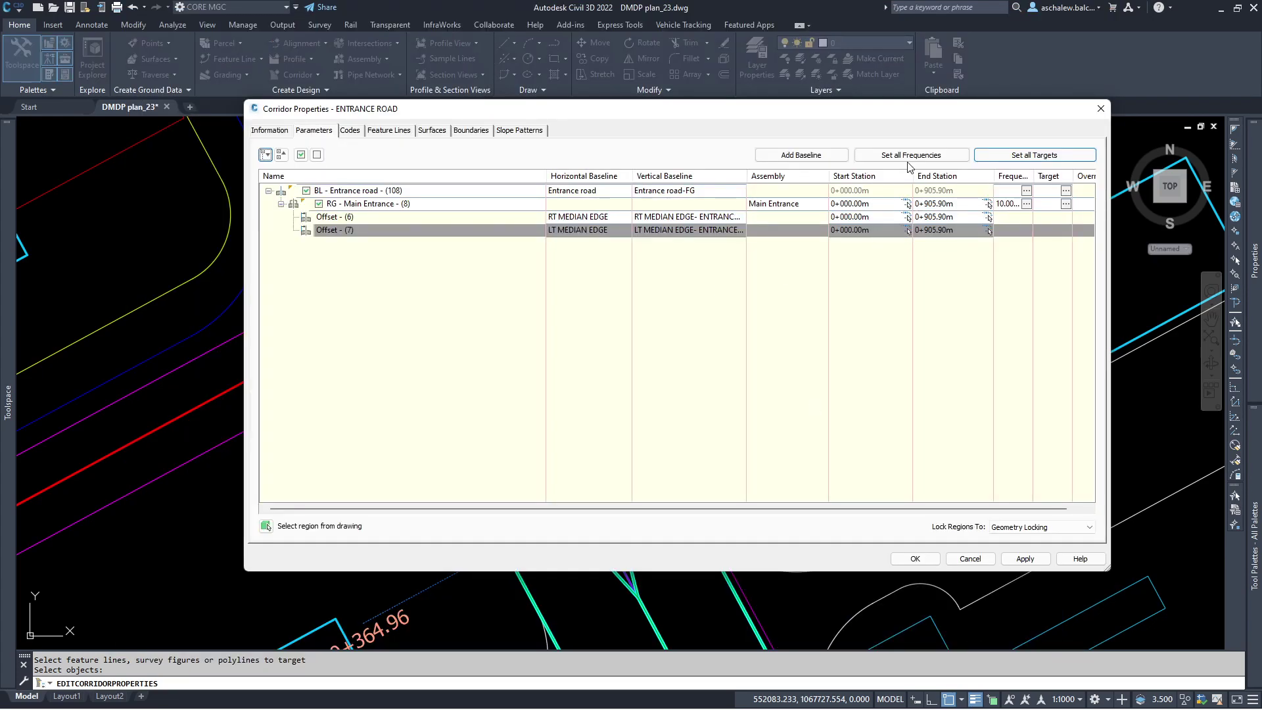
Set the assembly frequency for all regions to 0.5 m along tangents with a 0.5 m curve increment.
left_click(905, 158)
left_click(658, 217)
type("0.5")
left_click(671, 245)
type("0.")
Apply assemblies along offset target curves at an increment of 0.25 m, then accept the corridor properties and rebuild the corridor.
scroll(685, 266, "down", 1)
left_click(684, 366)
left_click(685, 366)
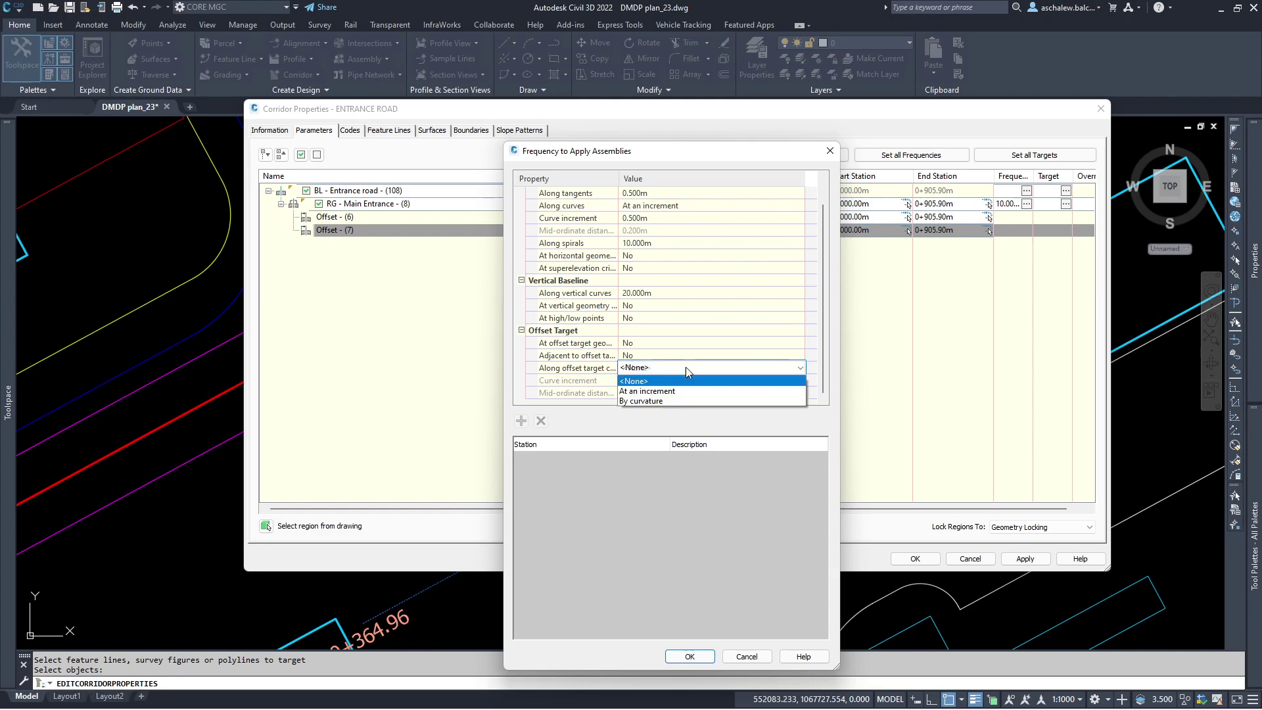
left_click(659, 391)
left_click(660, 383)
type("0.25")
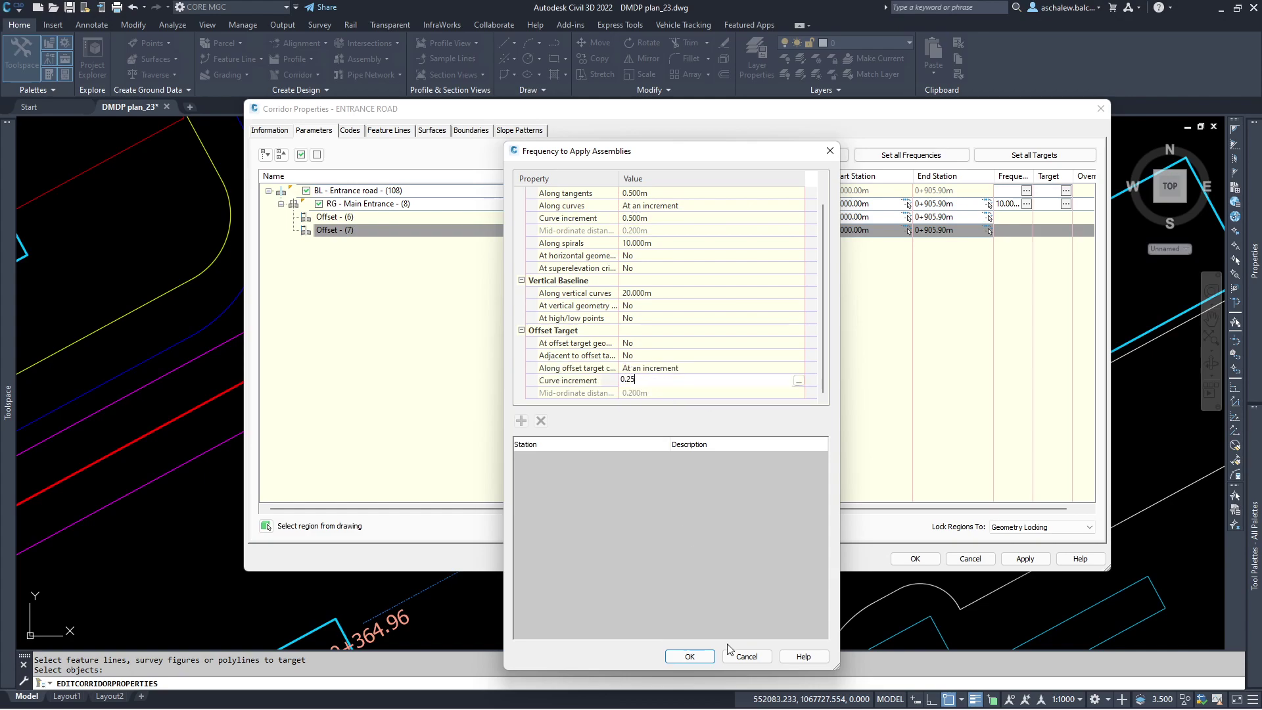
left_click(688, 657)
left_click(913, 558)
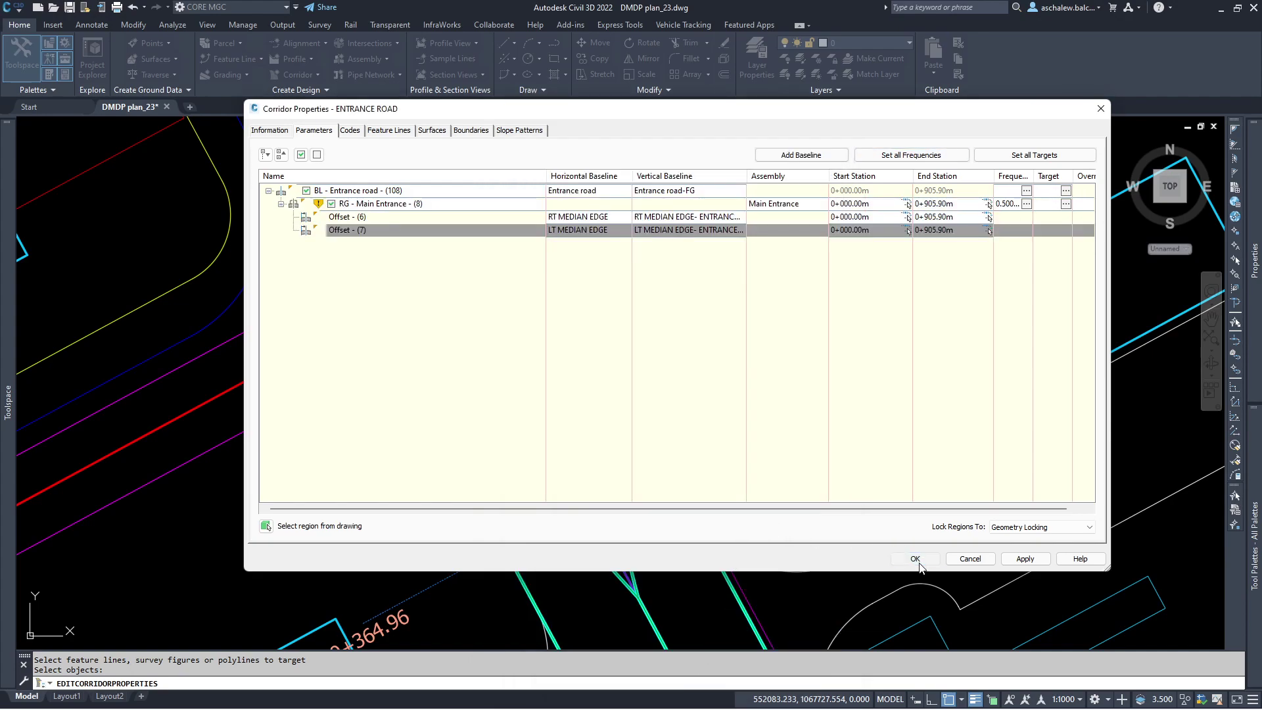
left_click(580, 329)
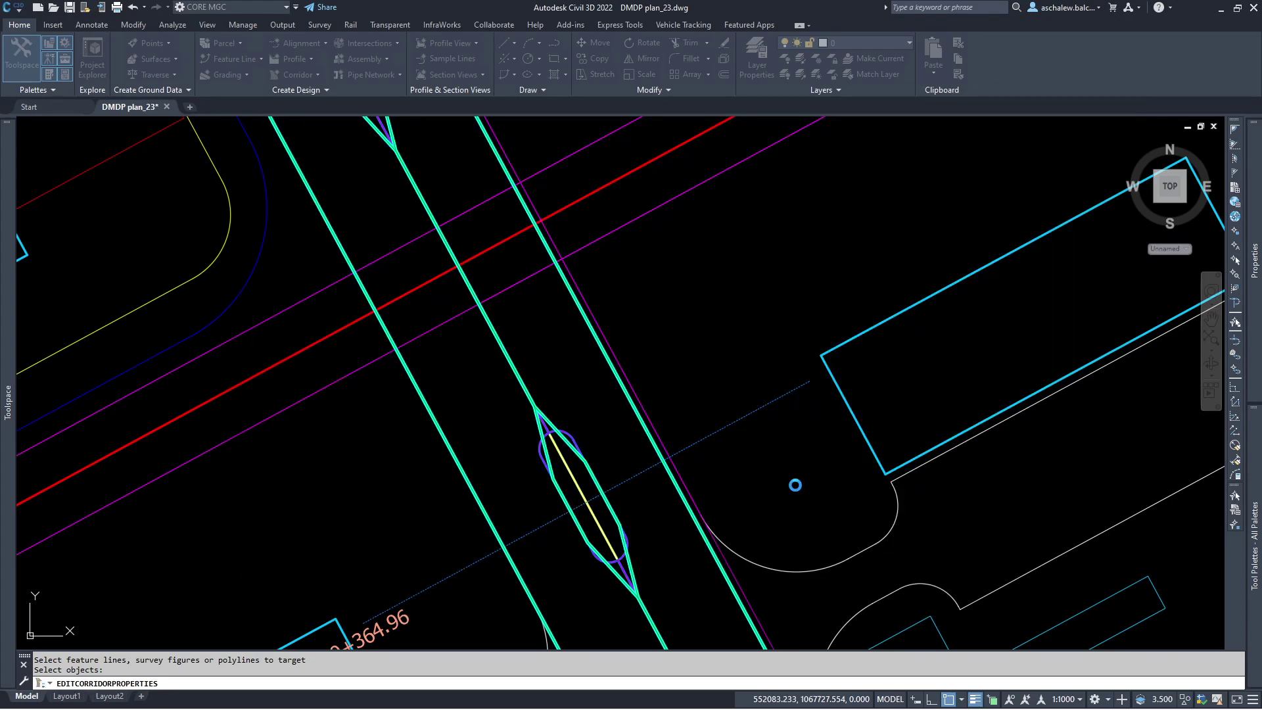
Open the ENTRANCE ROAD corridor's properties and set its code set style to !_ 1 DMDP CODE.
scroll(533, 439, "up", 5)
scroll(694, 445, "up", 4)
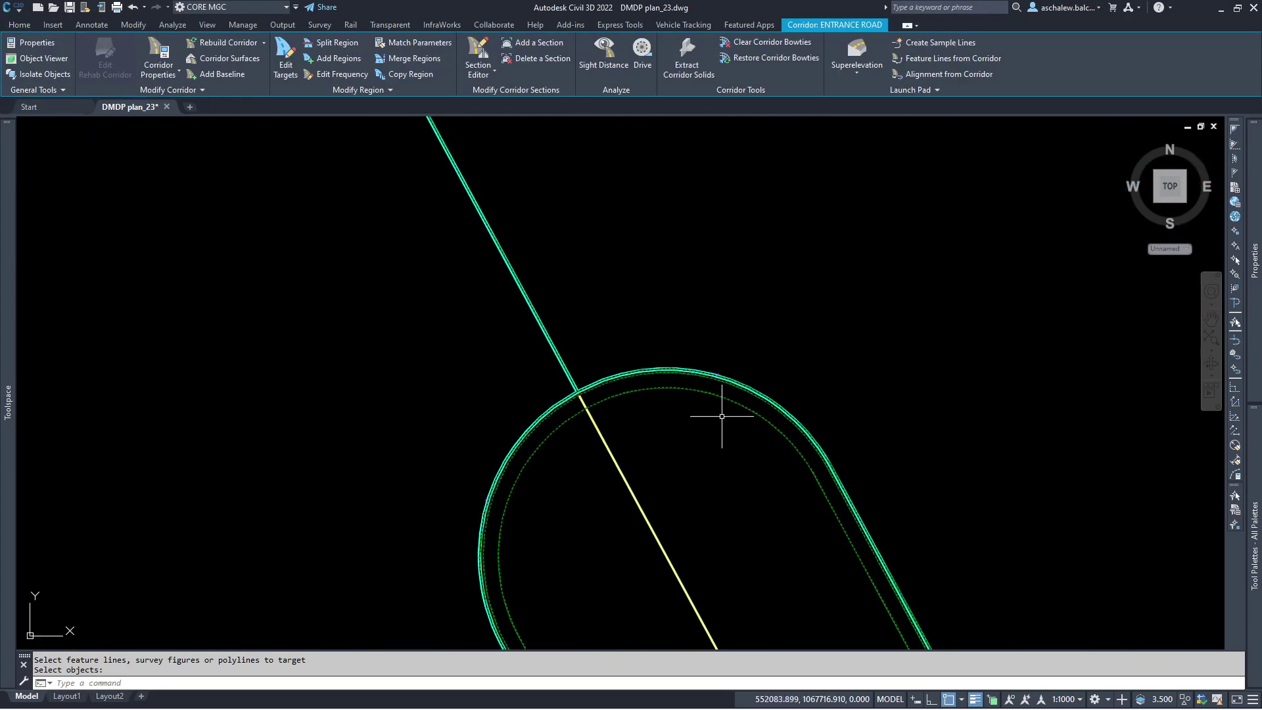
scroll(574, 313, "down", 4)
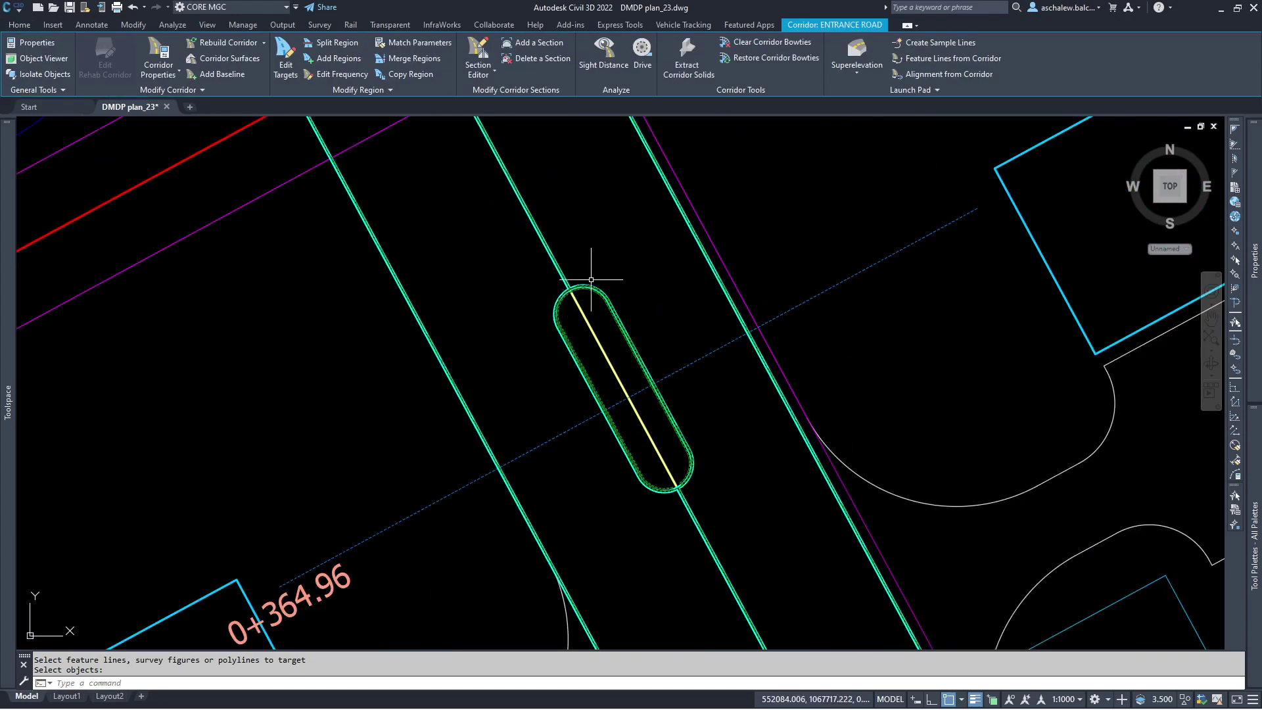
key("Return")
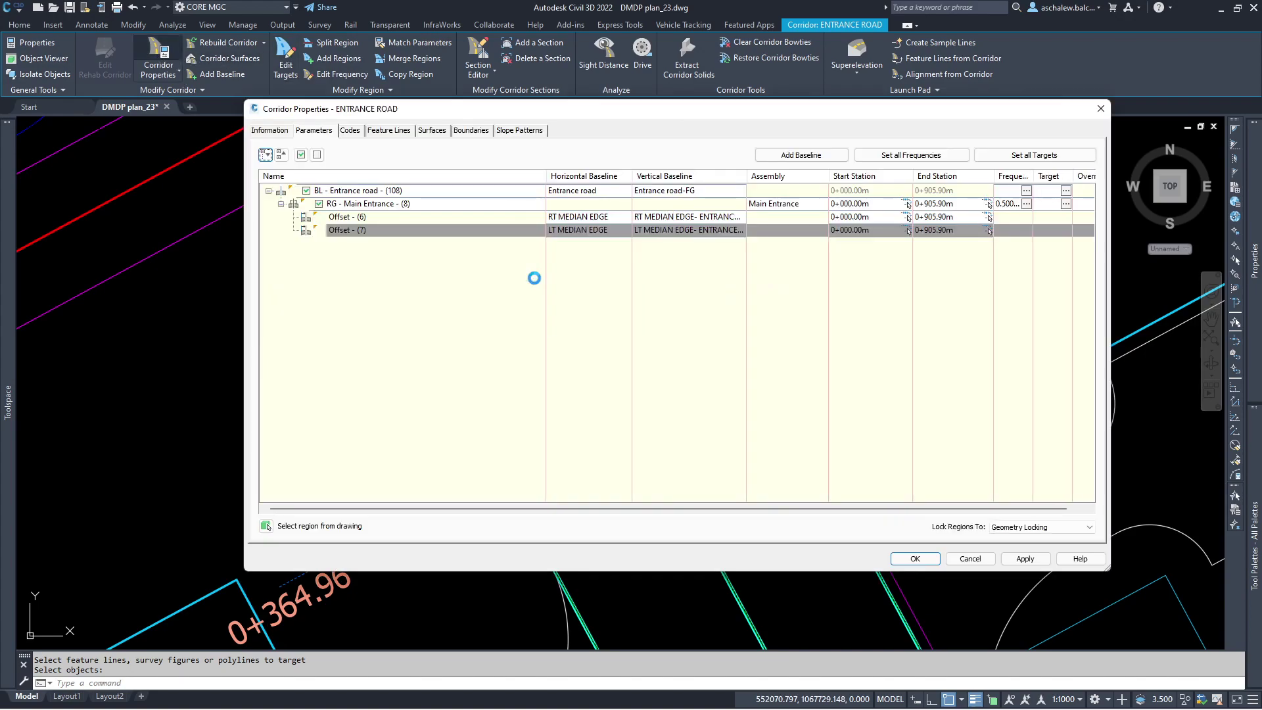
left_click(350, 131)
left_click(376, 159)
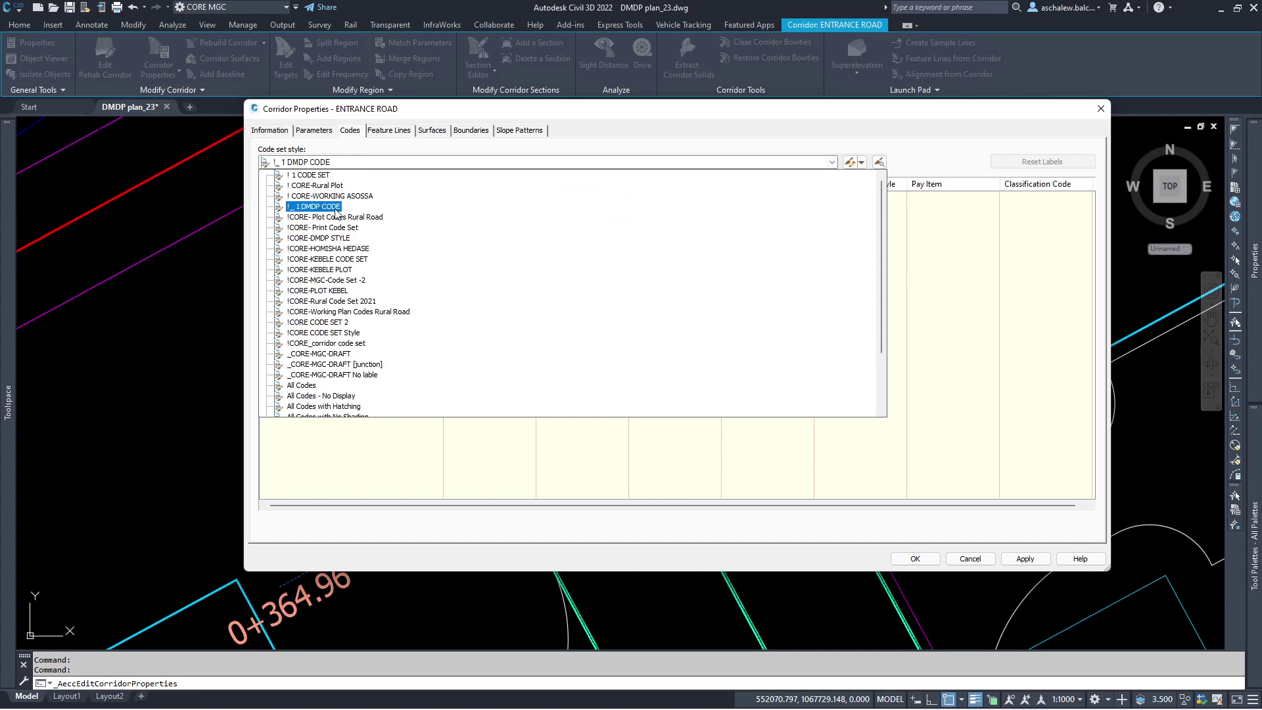
left_click(338, 207)
Create a corridor surface named ENTRANCE ROAD -FD with its overhang correction set to Top Links.
left_click(432, 131)
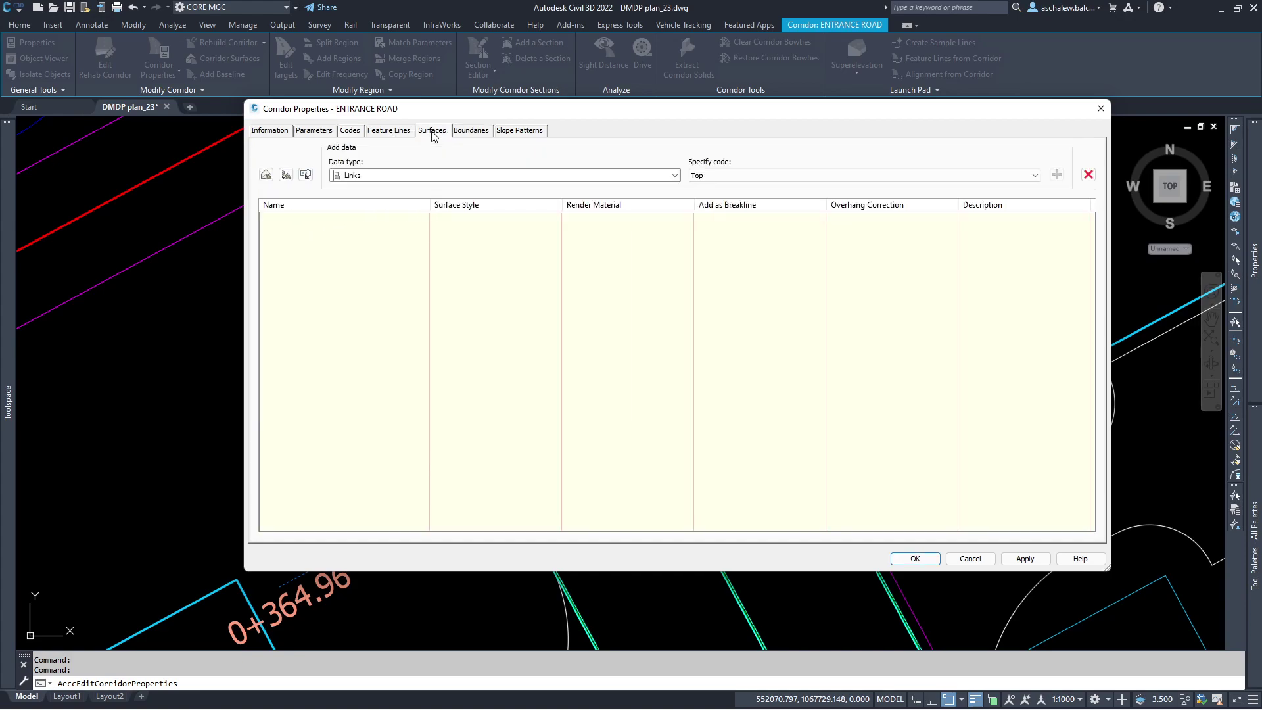
left_click(265, 176)
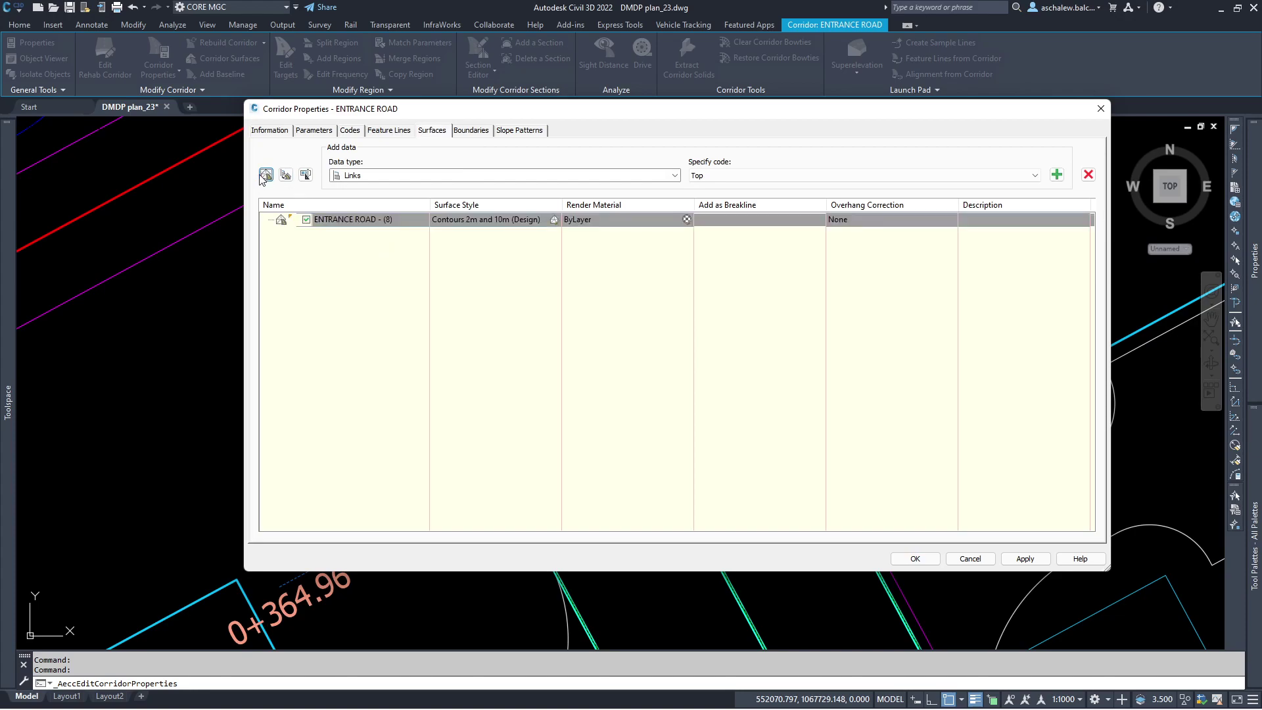
left_click(400, 219)
left_click(406, 220)
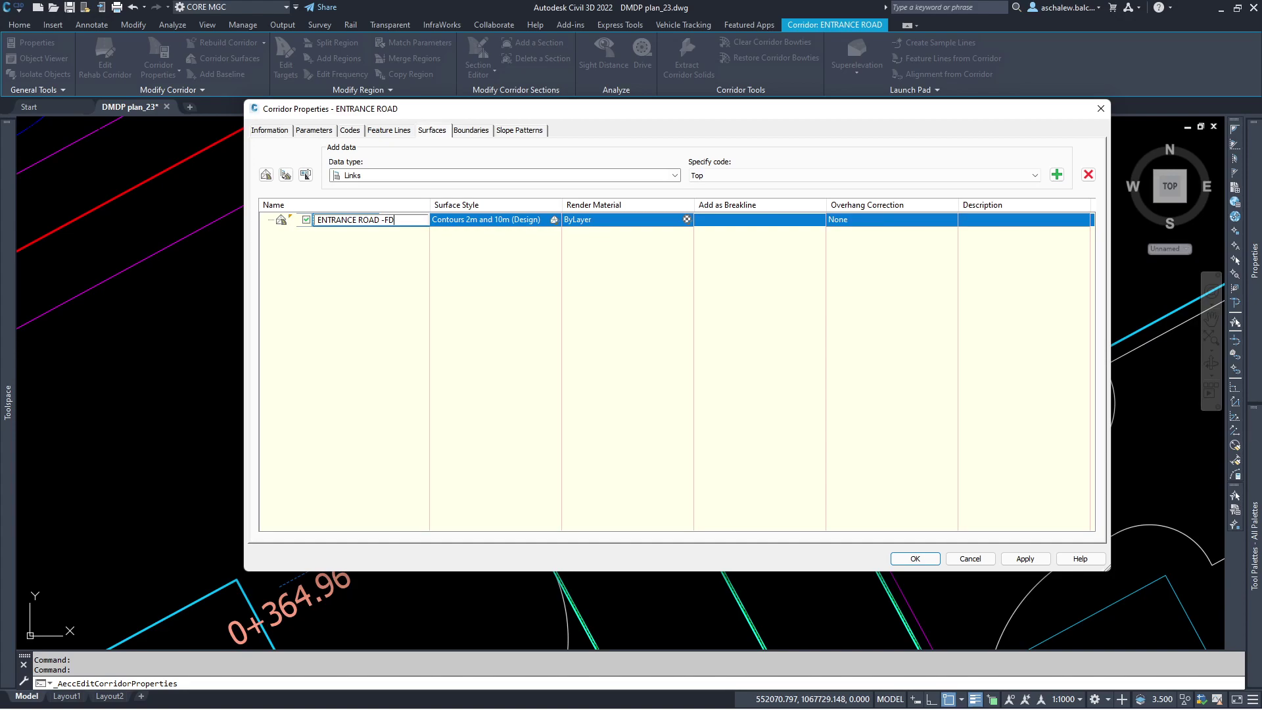
left_click(881, 219)
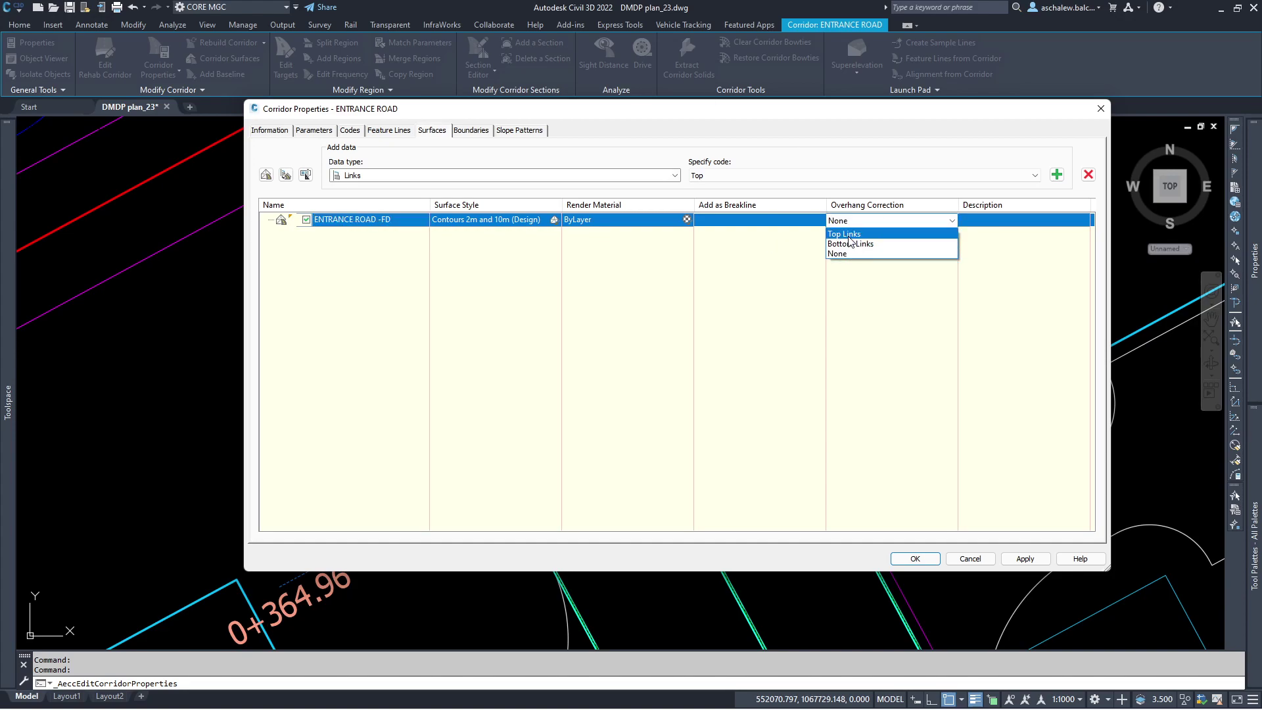
left_click(873, 231)
Add the Top, Curbstone inclined face and CurbStone Top links to the surface and include each as a breakline.
left_click(1056, 174)
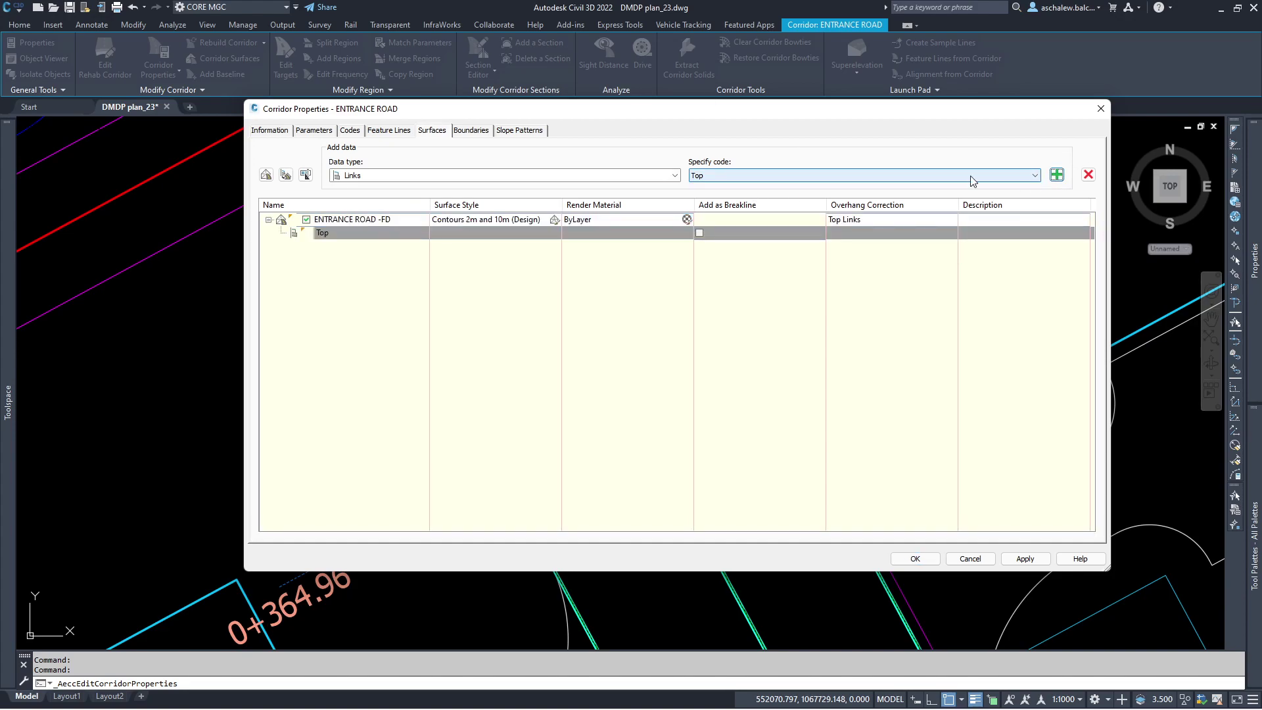
left_click(992, 176)
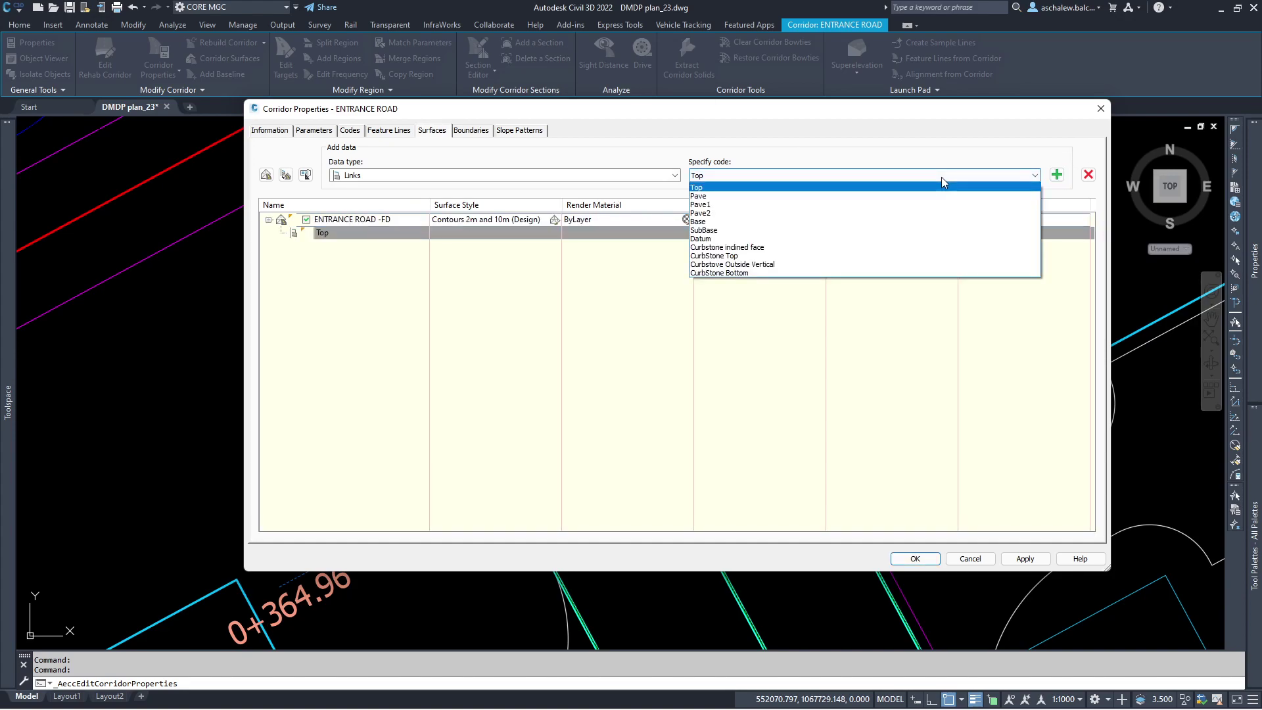
left_click(779, 247)
left_click(1057, 175)
left_click(1012, 176)
left_click(818, 256)
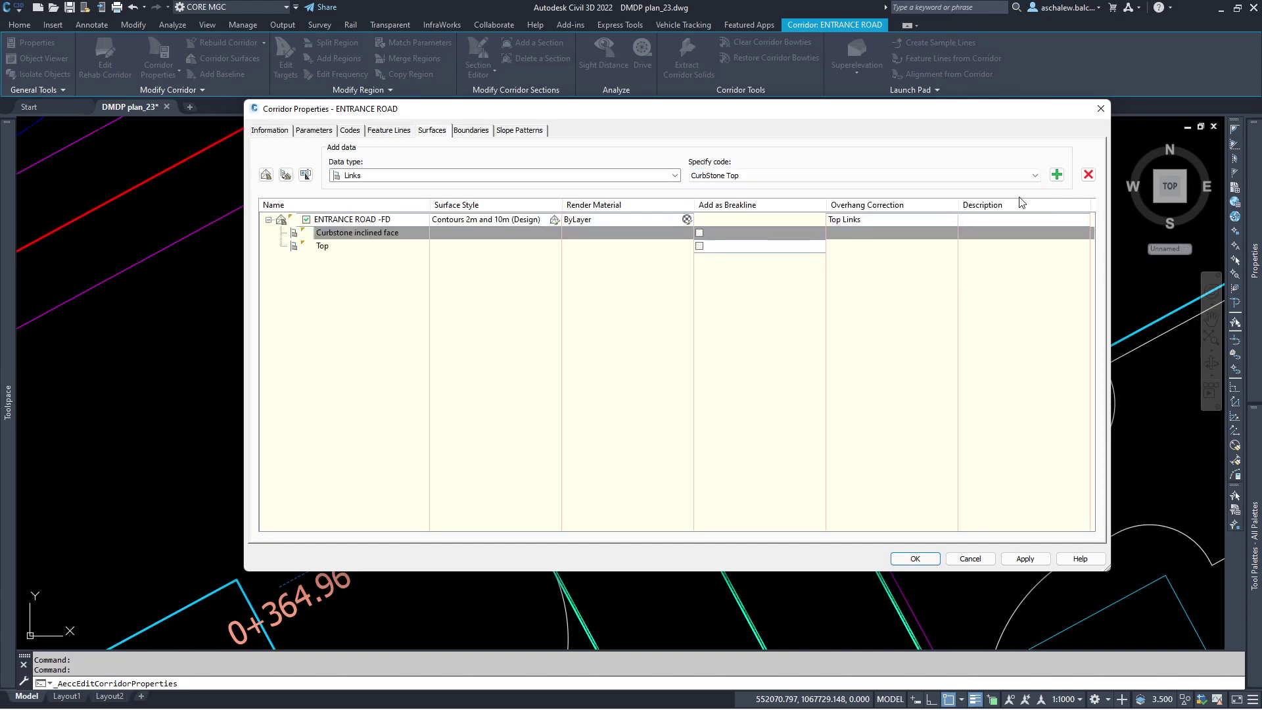
left_click(1056, 175)
left_click(700, 259)
left_click(700, 245)
left_click(700, 233)
Add the ETW, Curbstone front top and Curbstone Back of Curb feature lines to the ENTRANCE ROAD -FD surface.
left_click(531, 176)
left_click(388, 186)
left_click(802, 177)
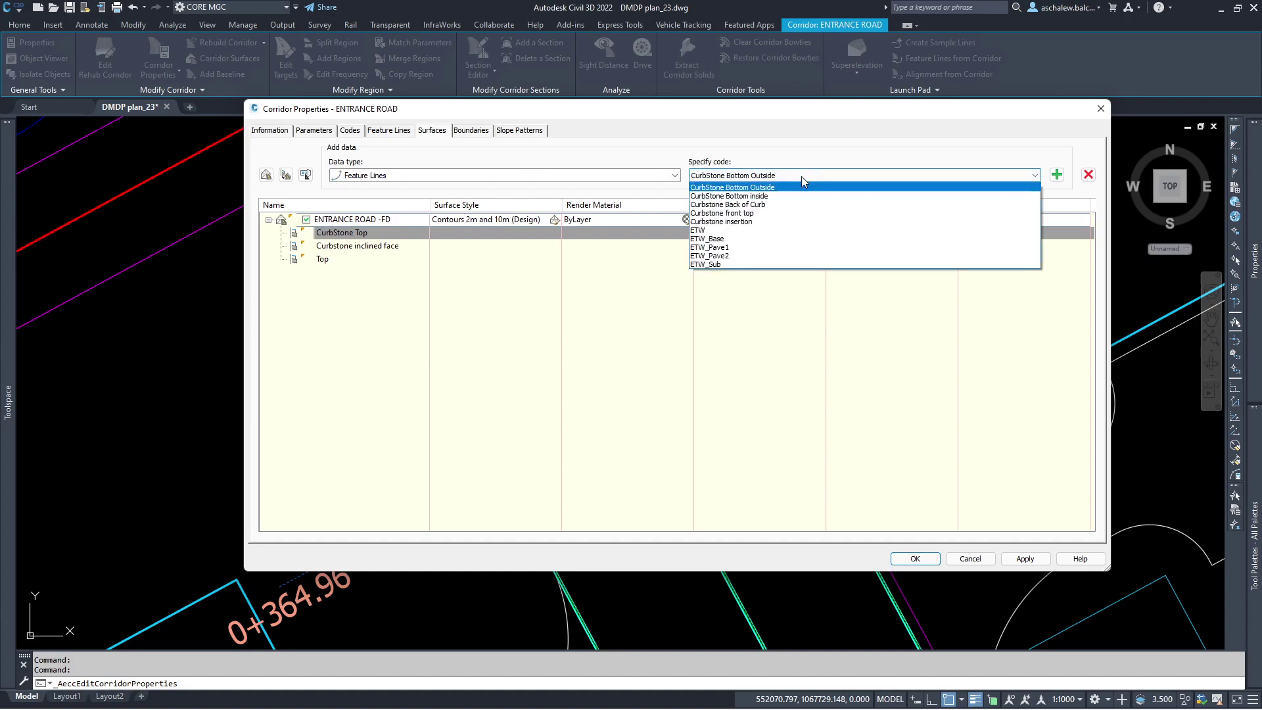
left_click(756, 230)
left_click(1057, 175)
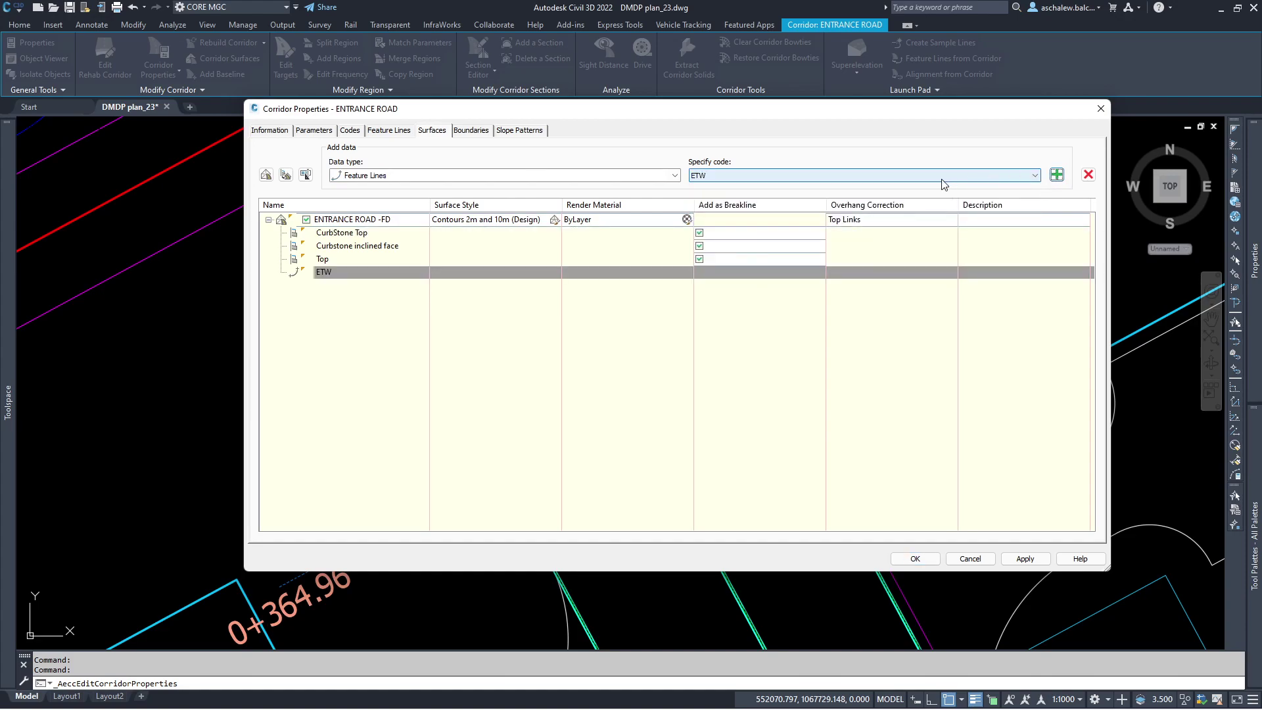
left_click(944, 176)
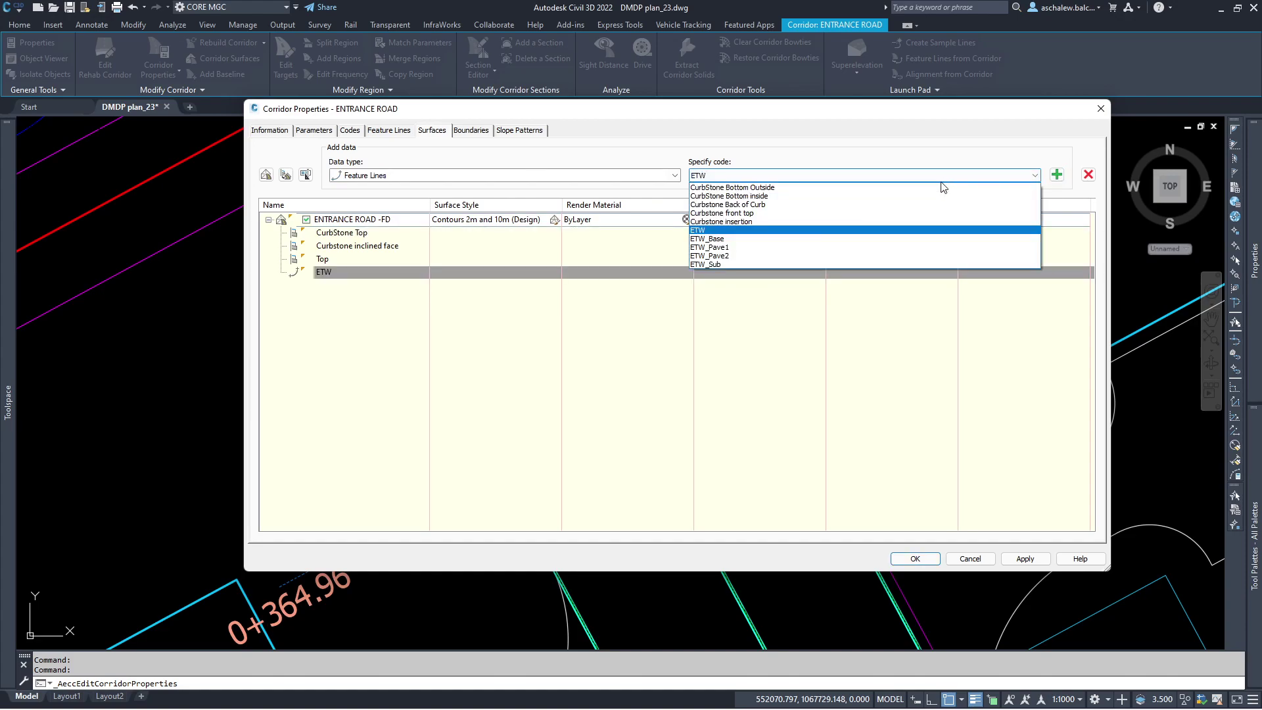
left_click(779, 213)
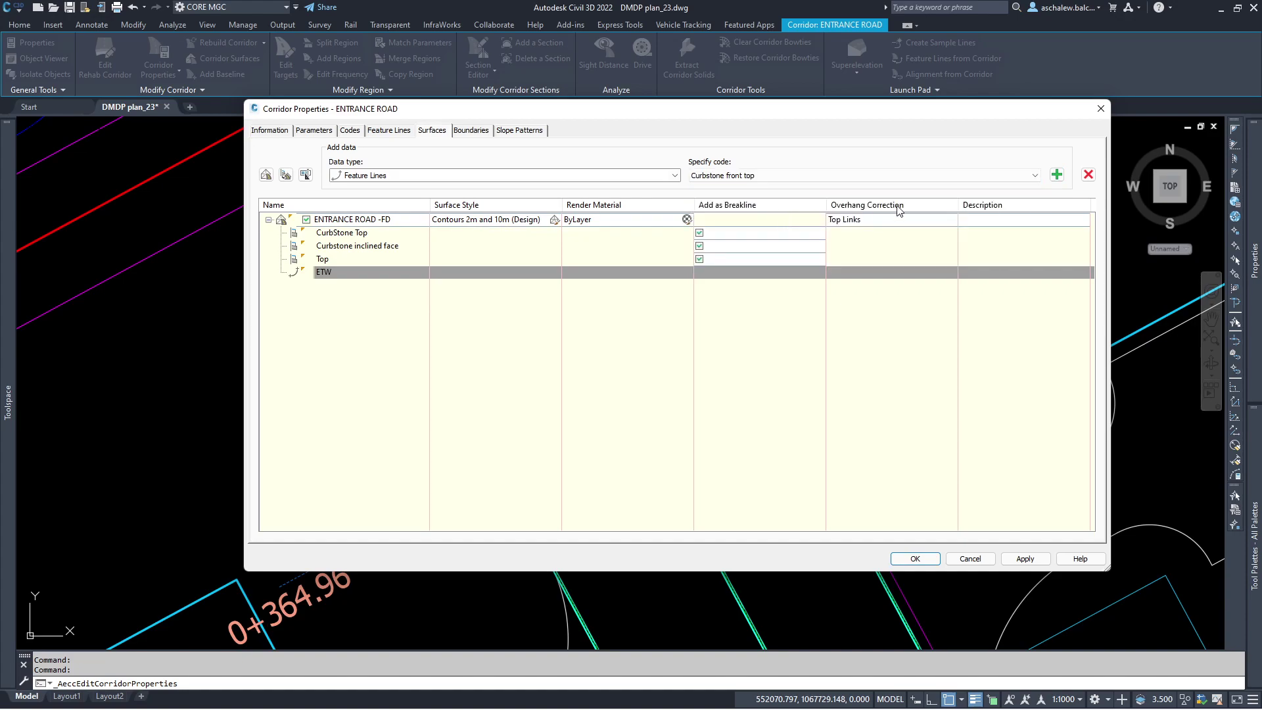
left_click(1056, 176)
left_click(976, 177)
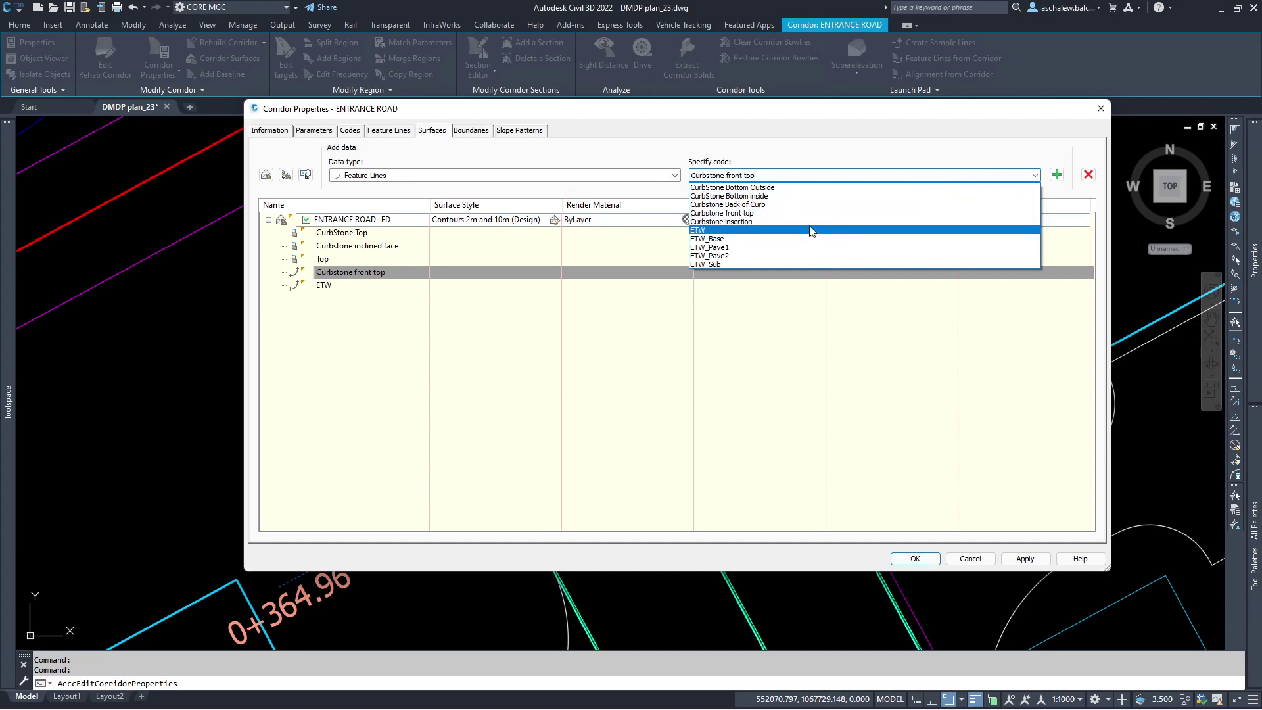
left_click(777, 205)
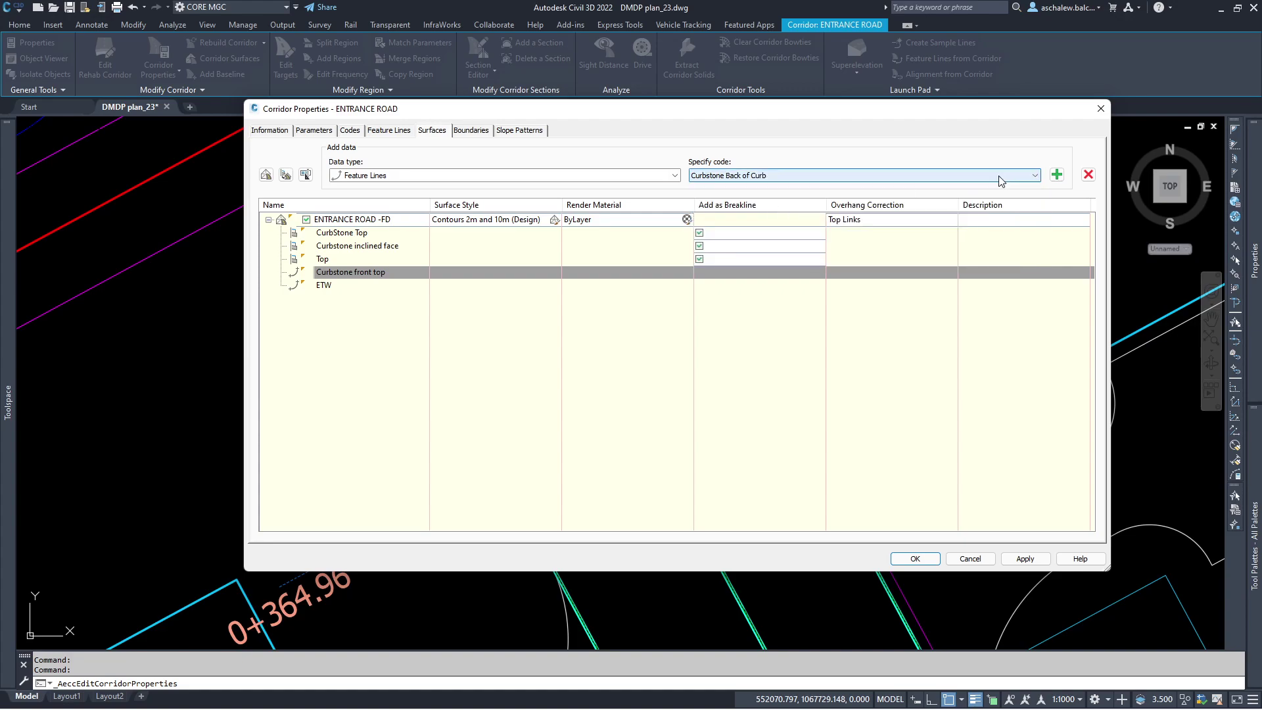
left_click(1056, 174)
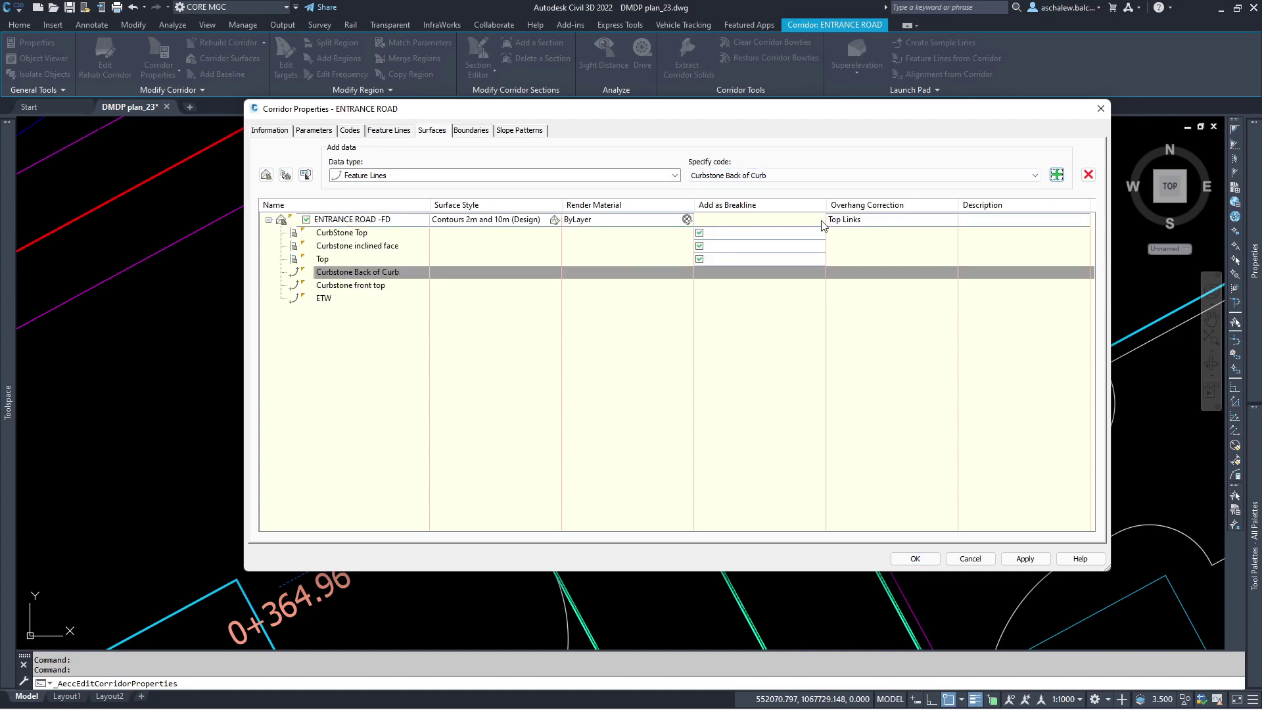
Add a boundary to the ENTRANCE ROAD -FD corridor surface and accept the corridor properties to rebuild the corridor.
left_click(470, 130)
right_click(340, 172)
left_click(523, 242)
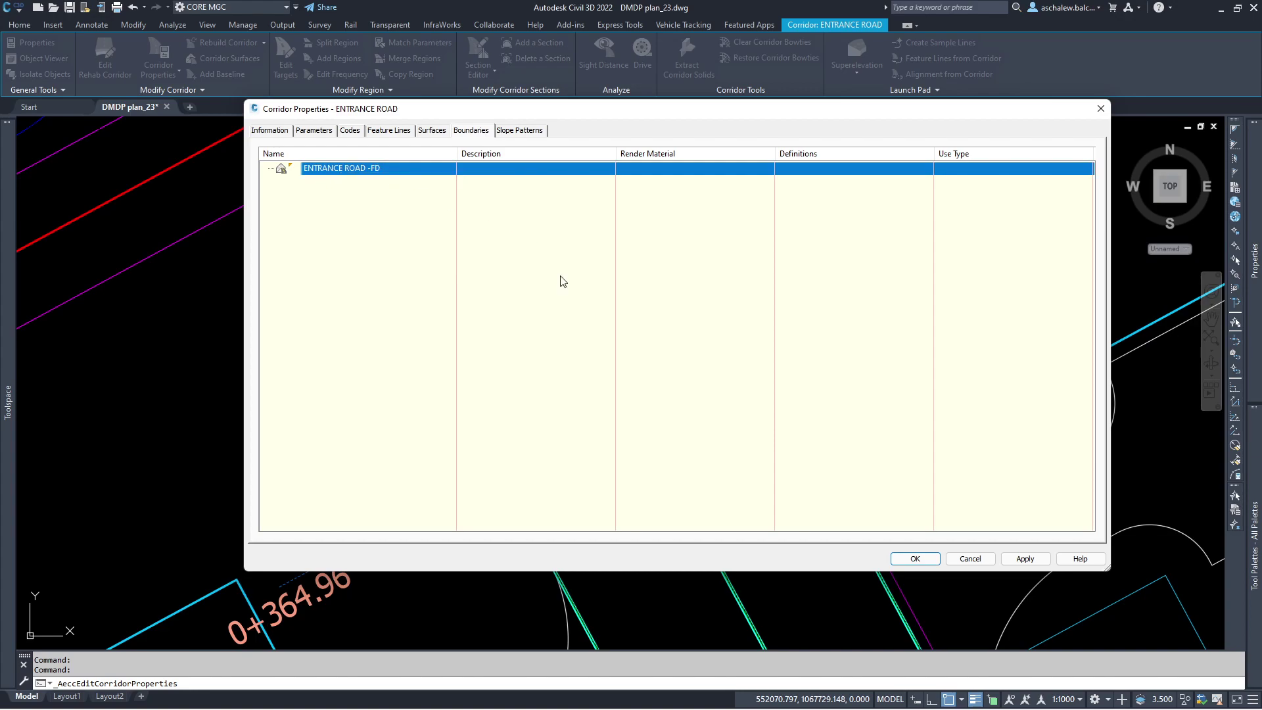
right_click(360, 170)
left_click(330, 217)
left_click(915, 559)
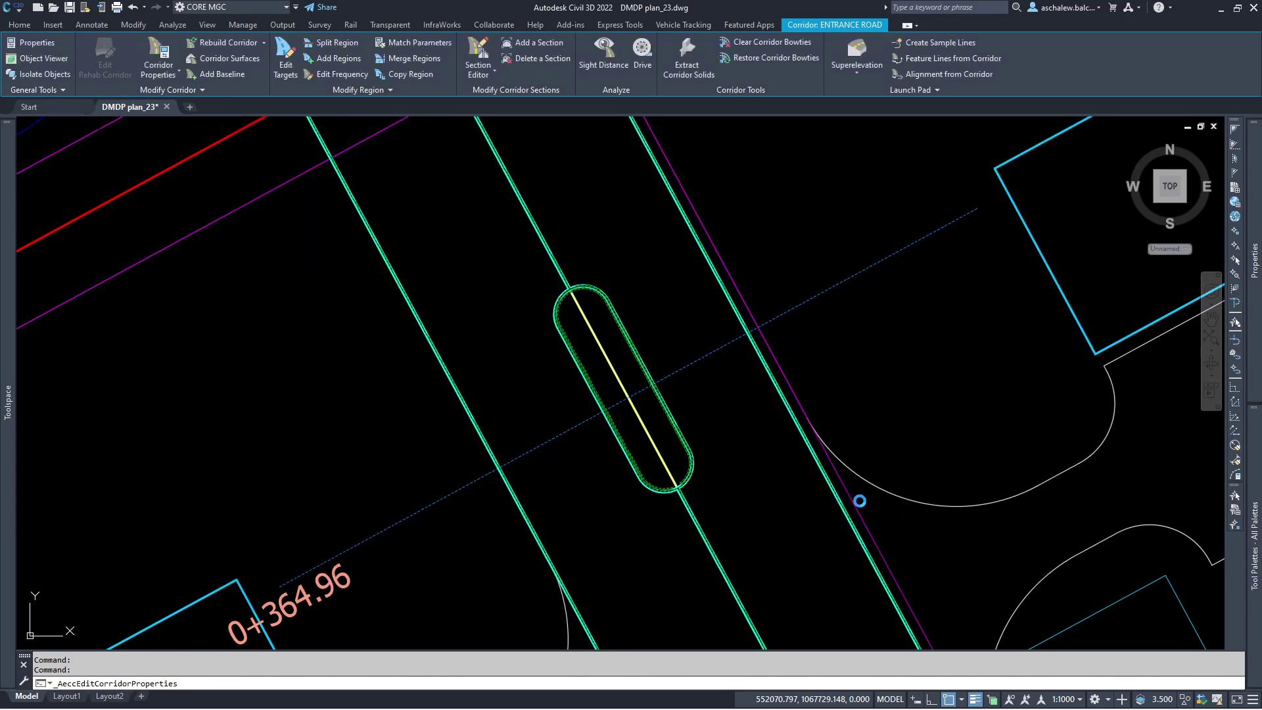
Examine the rebuilt corridor around the median ends and along the road edges, and clear the corridor selection.
scroll(615, 341, "down", 6)
scroll(615, 341, "up", 6)
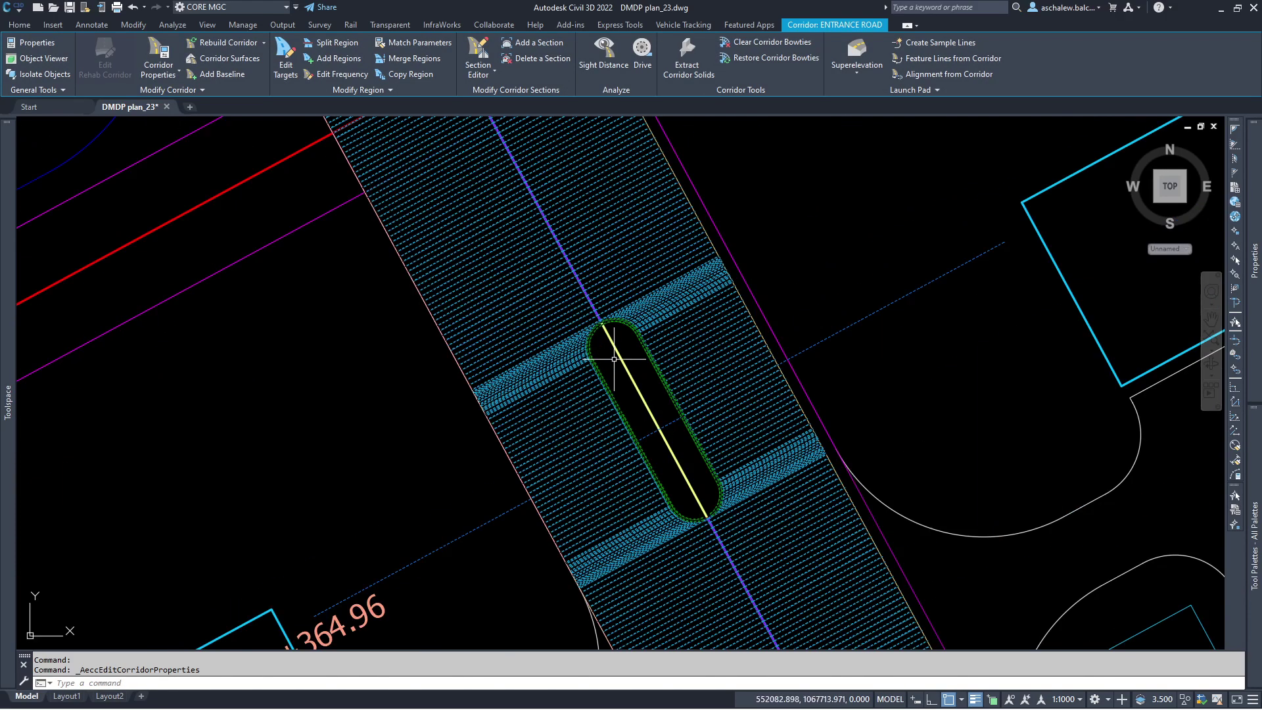
scroll(725, 247, "up", 4)
scroll(724, 247, "down", 2)
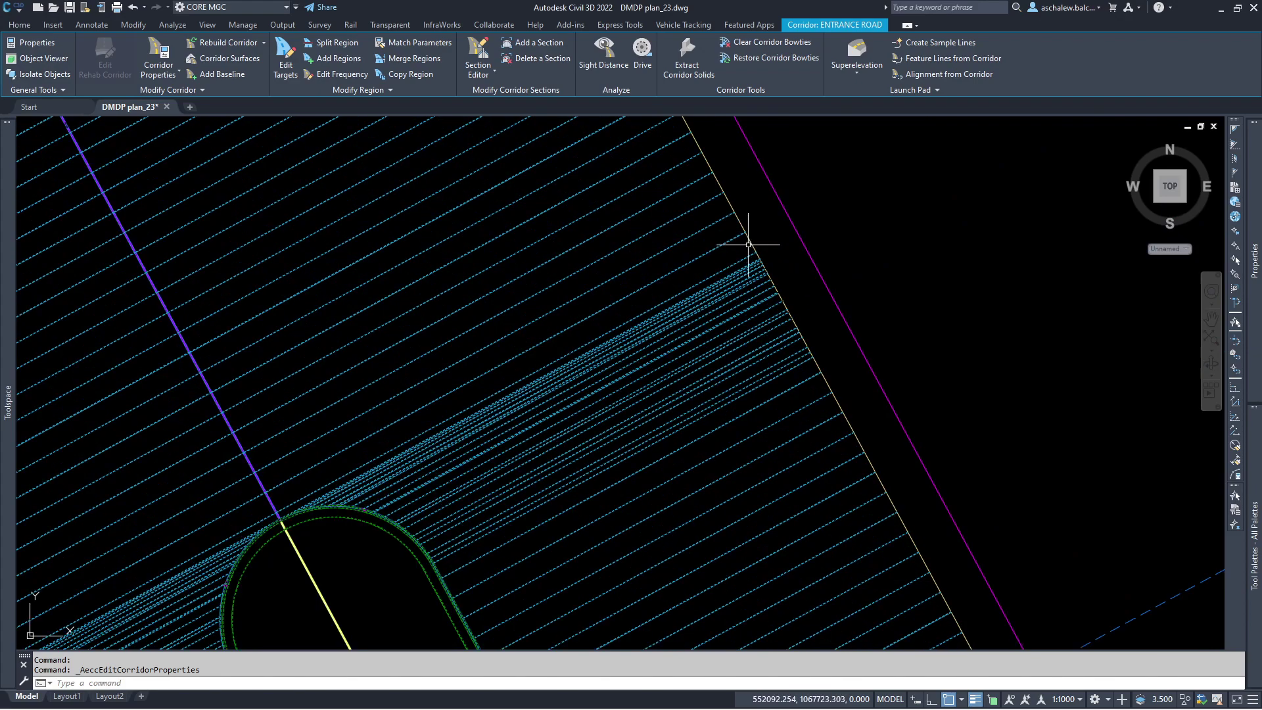
scroll(752, 248, "down", 3)
scroll(711, 348, "up", 2)
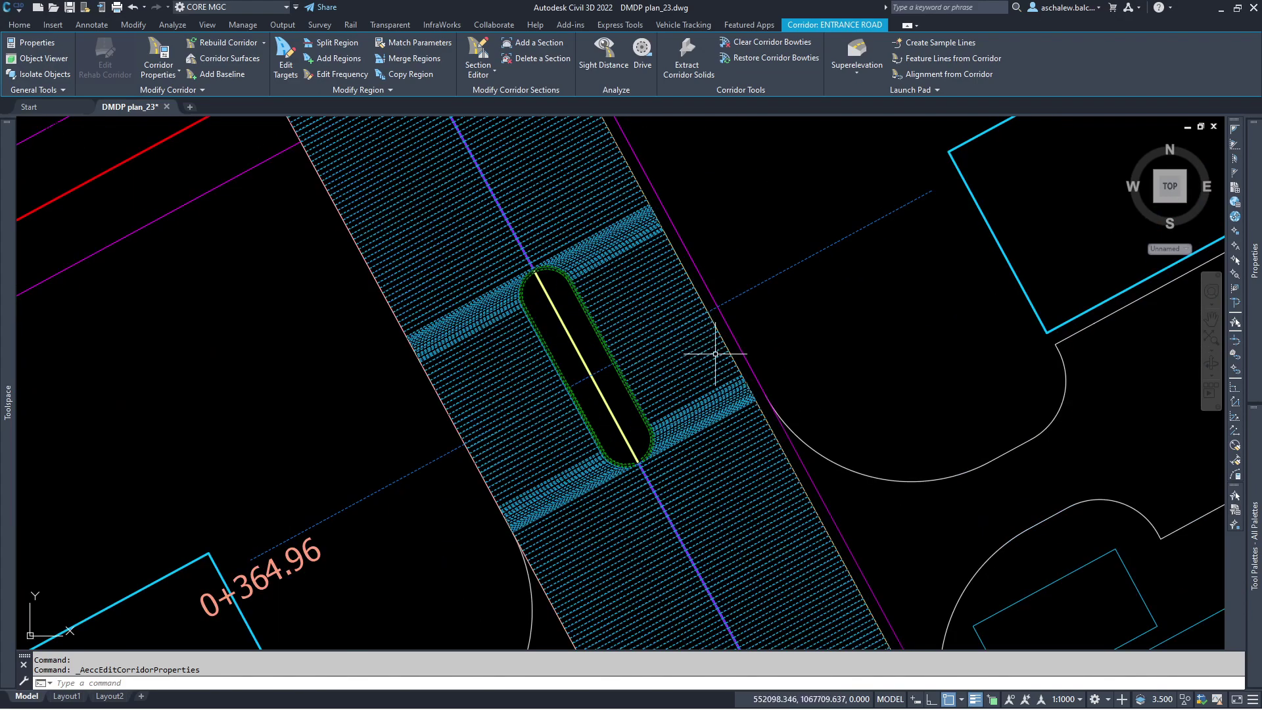
key("Escape")
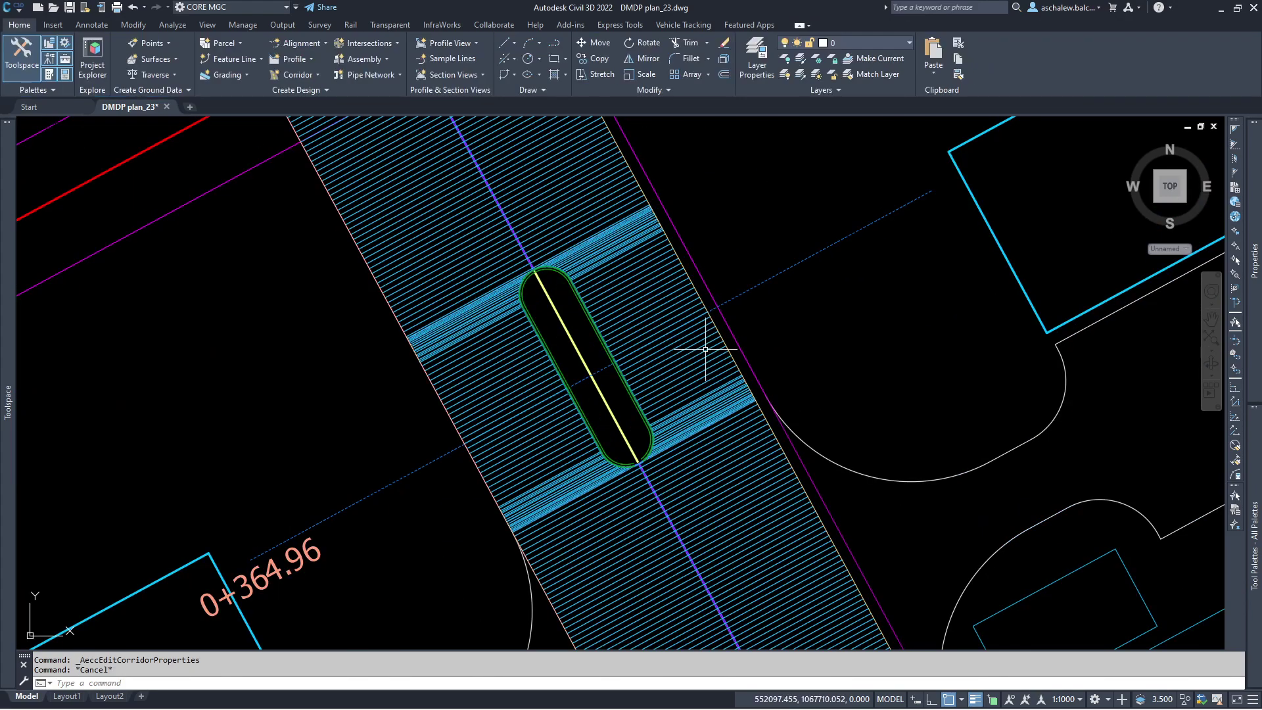
Open the target mapping of the corridor's Main Entrance region for editing.
scroll(665, 299, "up", 4)
left_click(664, 289)
left_click(282, 59)
left_click(650, 275)
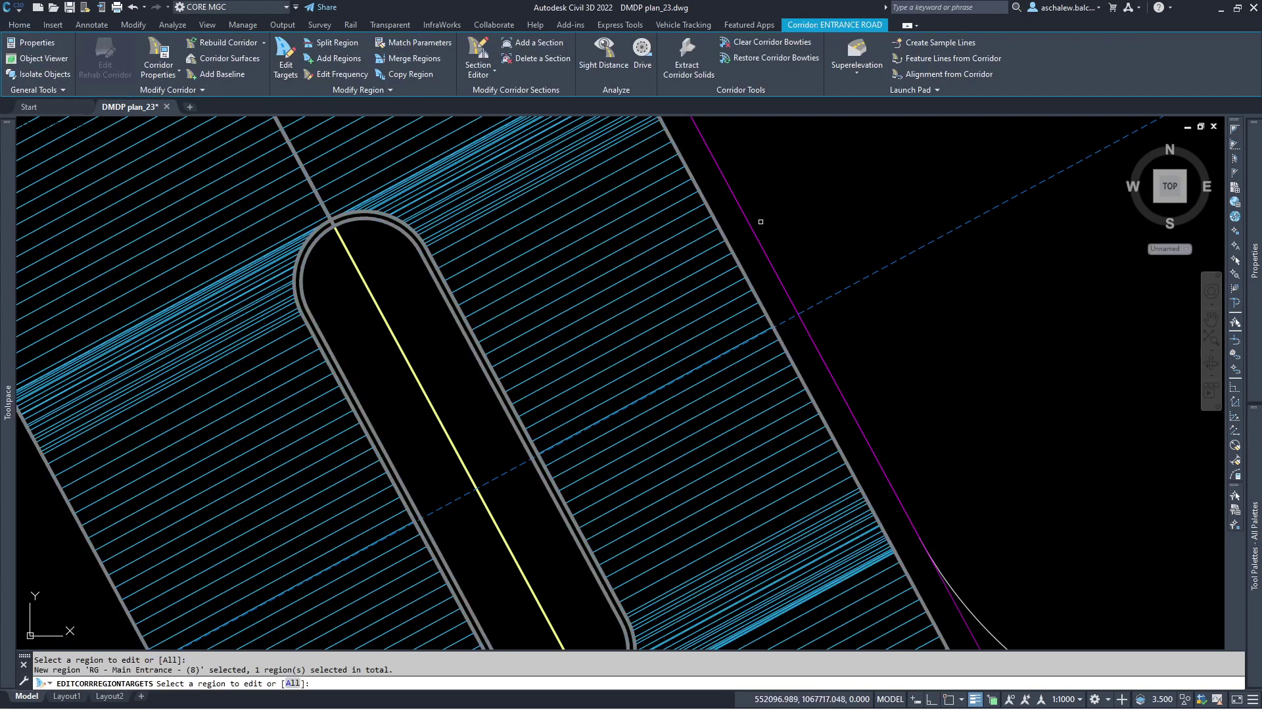
right_click(777, 202)
left_click(789, 209)
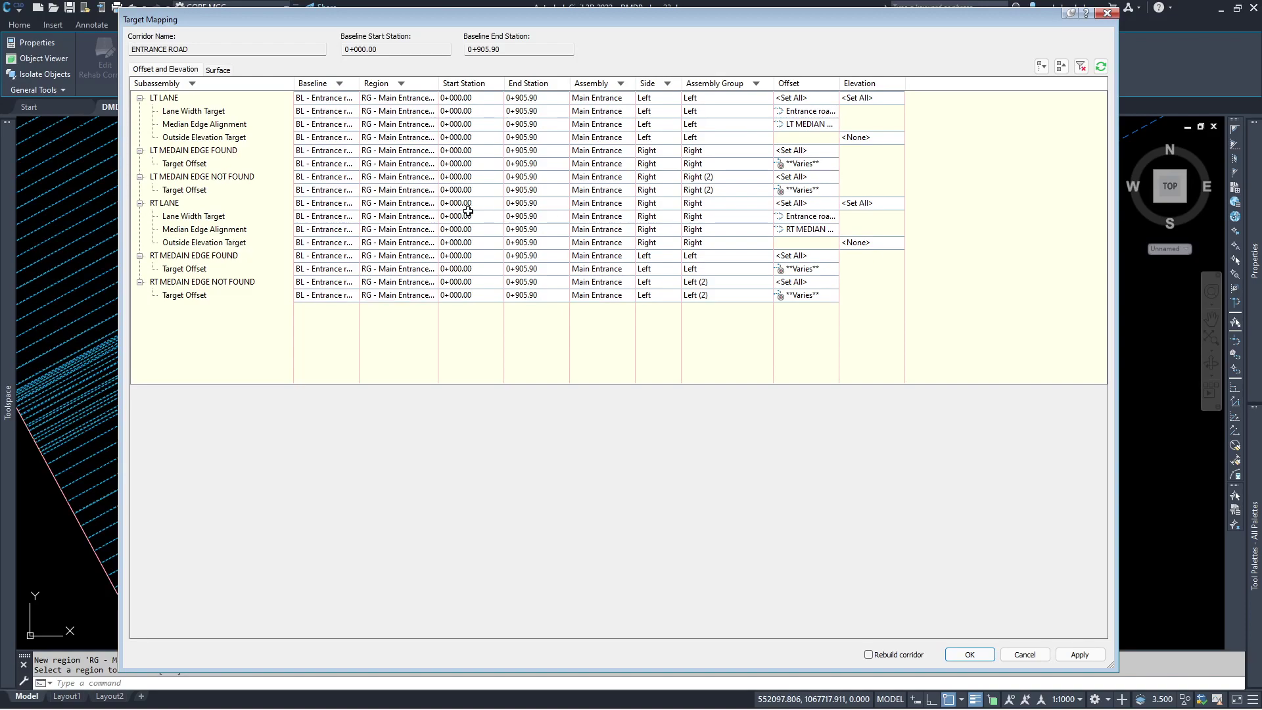
Filter the target mapping's subassemblies to show only LT LANE and RT LANE.
left_click(192, 83)
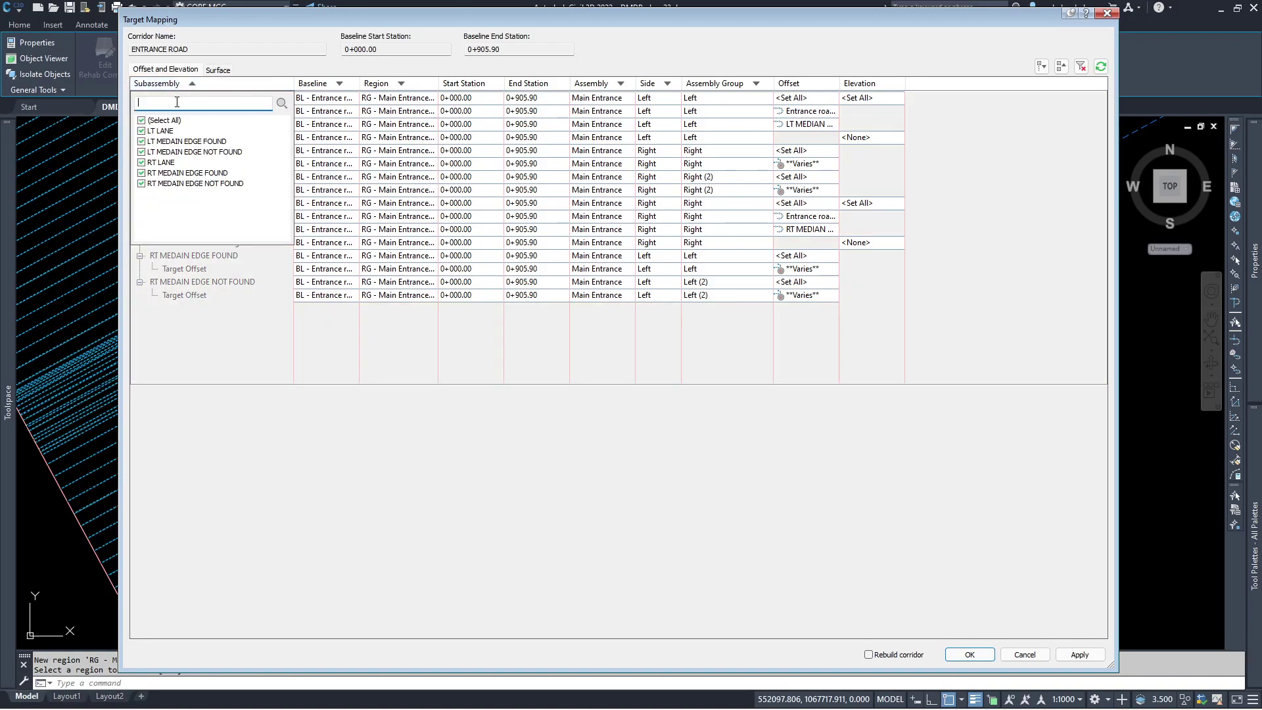
left_click(161, 131)
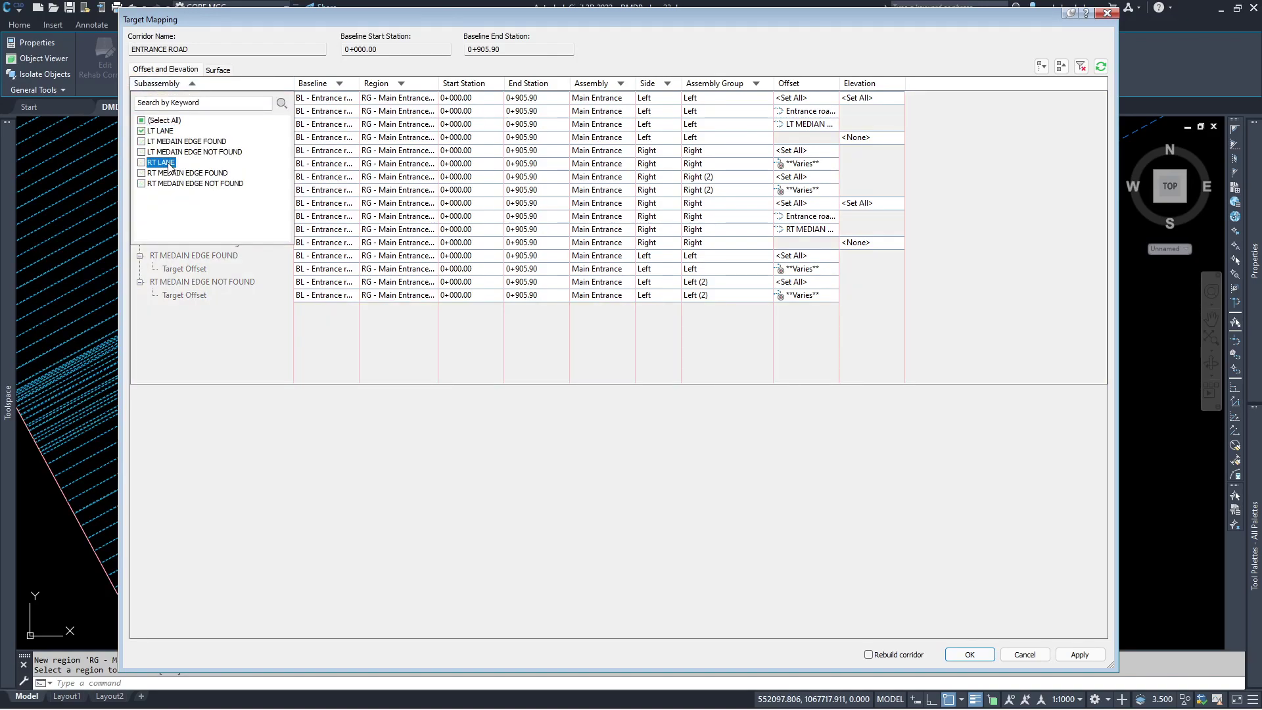
left_click(232, 273)
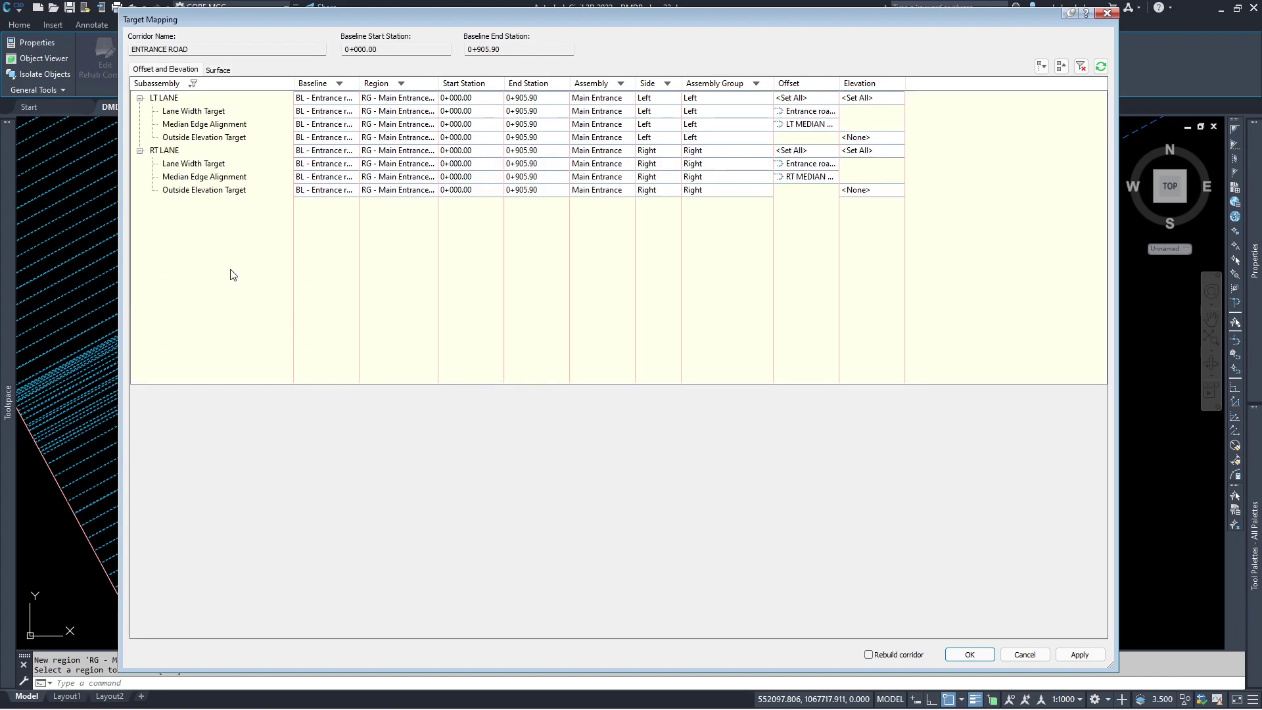
Check which offset alignment is assigned to the LT LANE's Lane Width Target.
left_click(200, 111)
scroll(213, 468, "down", 5)
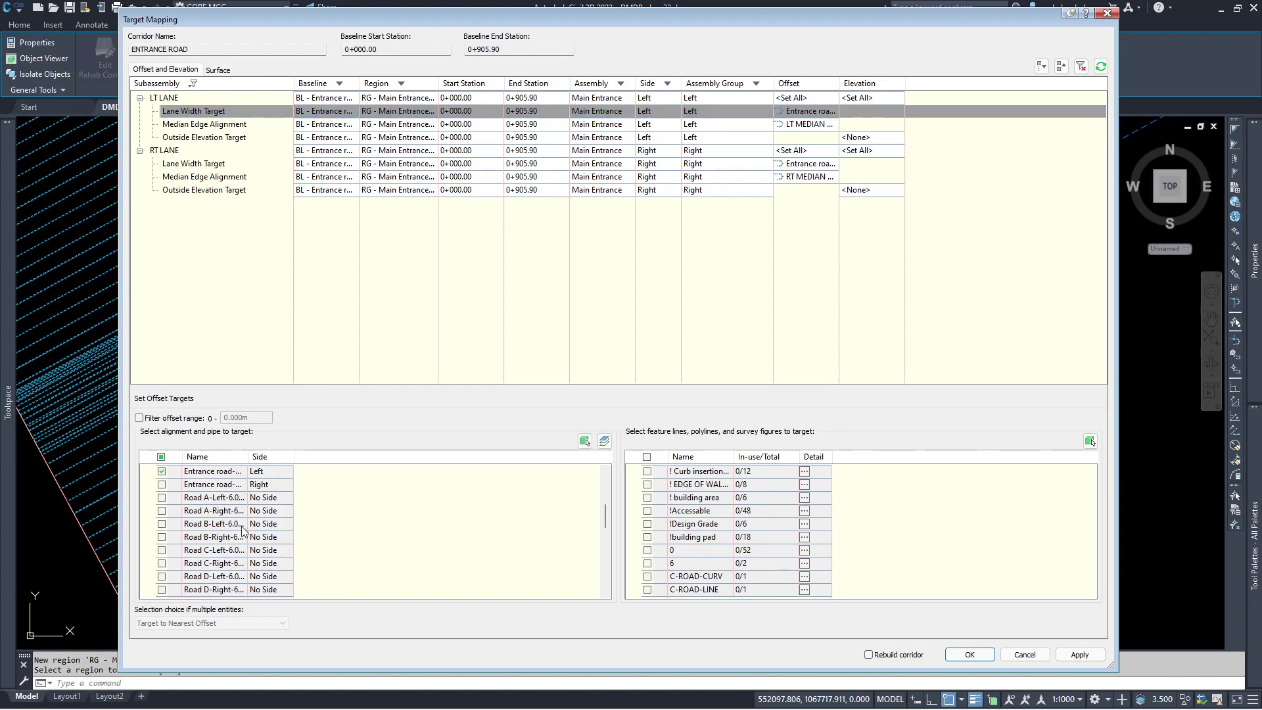
scroll(220, 513, "down", 5)
scroll(210, 560, "up", 5)
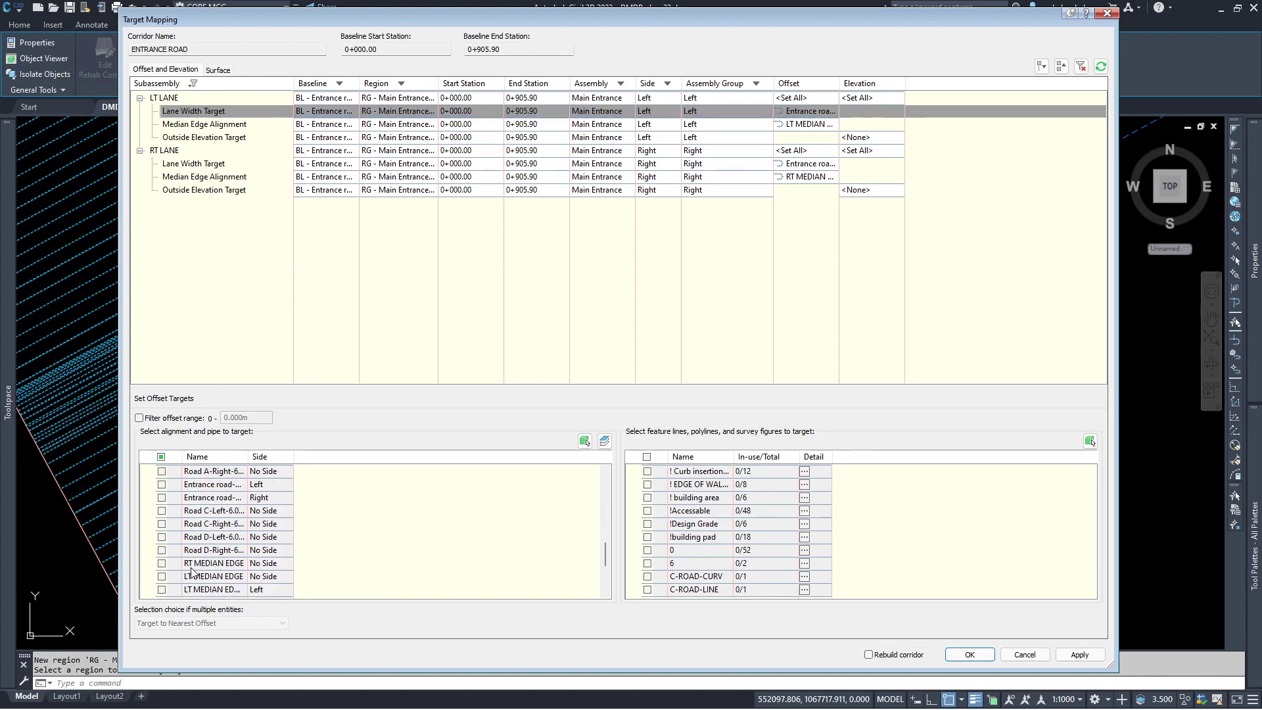
scroll(197, 519, "up", 2)
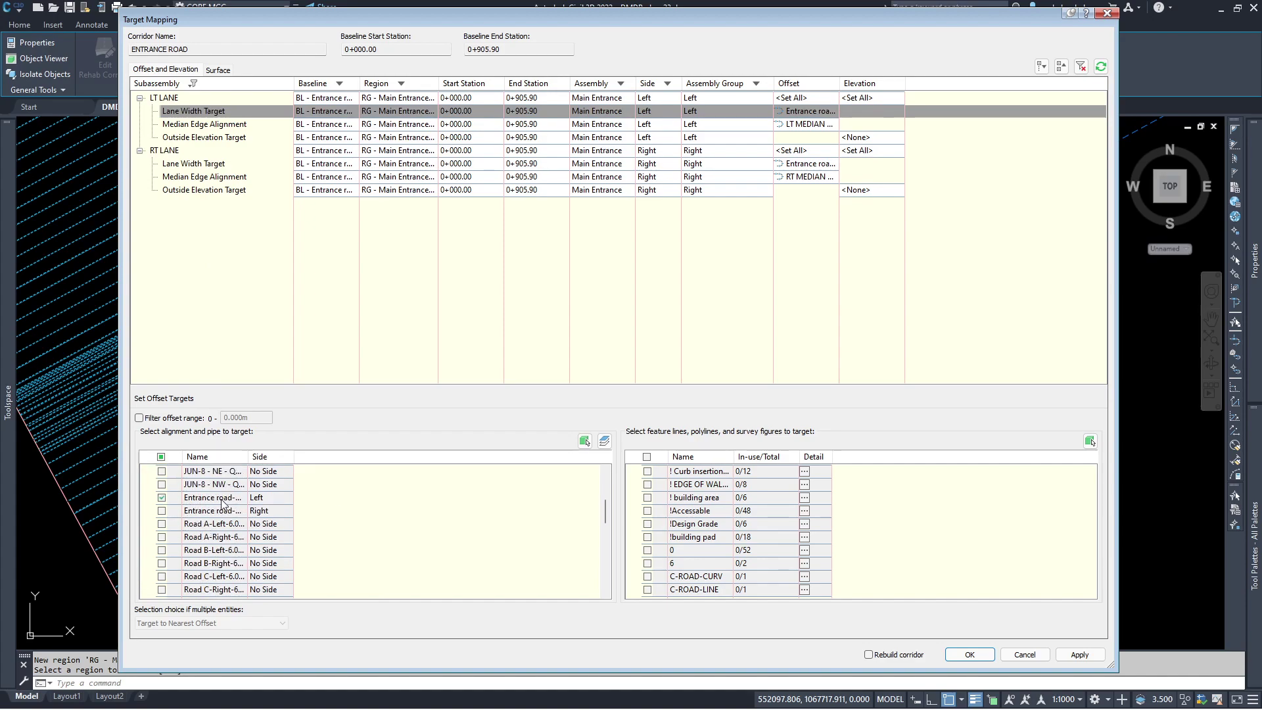
Check the RT LANE's Lane Width Target alignment, widening the name column to read the full alignment names.
left_click(197, 165)
scroll(212, 520, "down", 2)
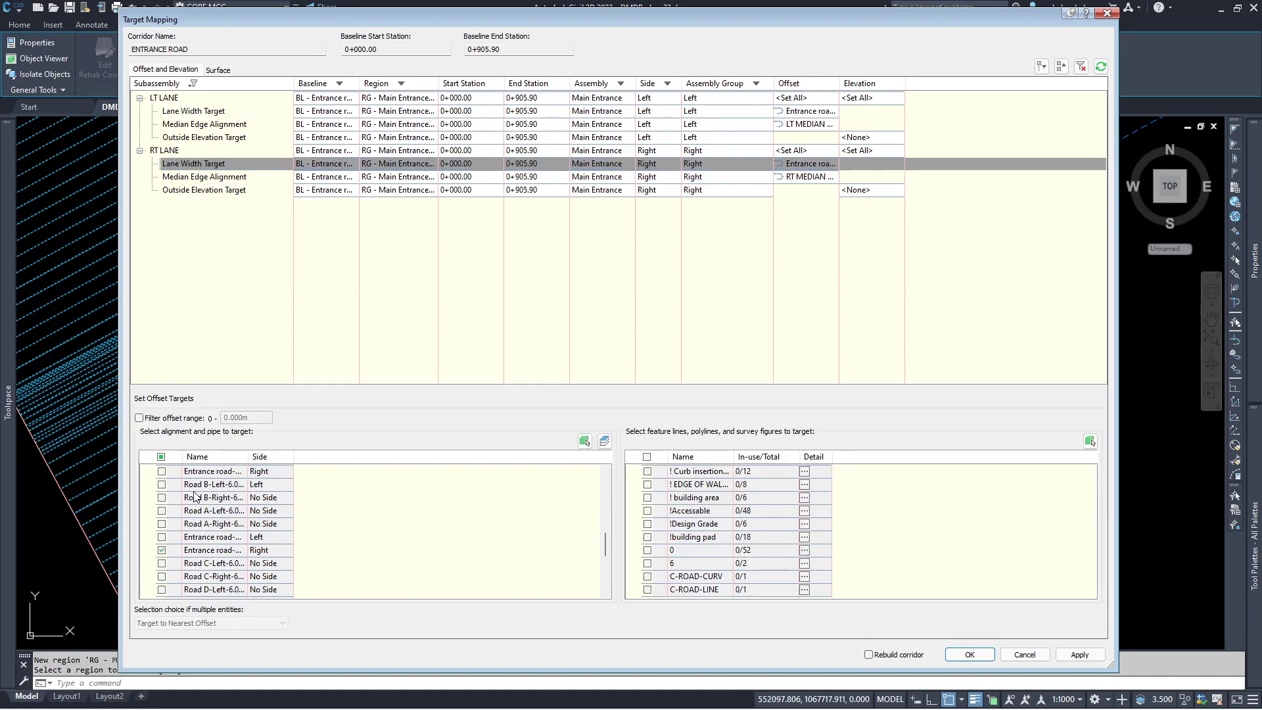
left_click(187, 510)
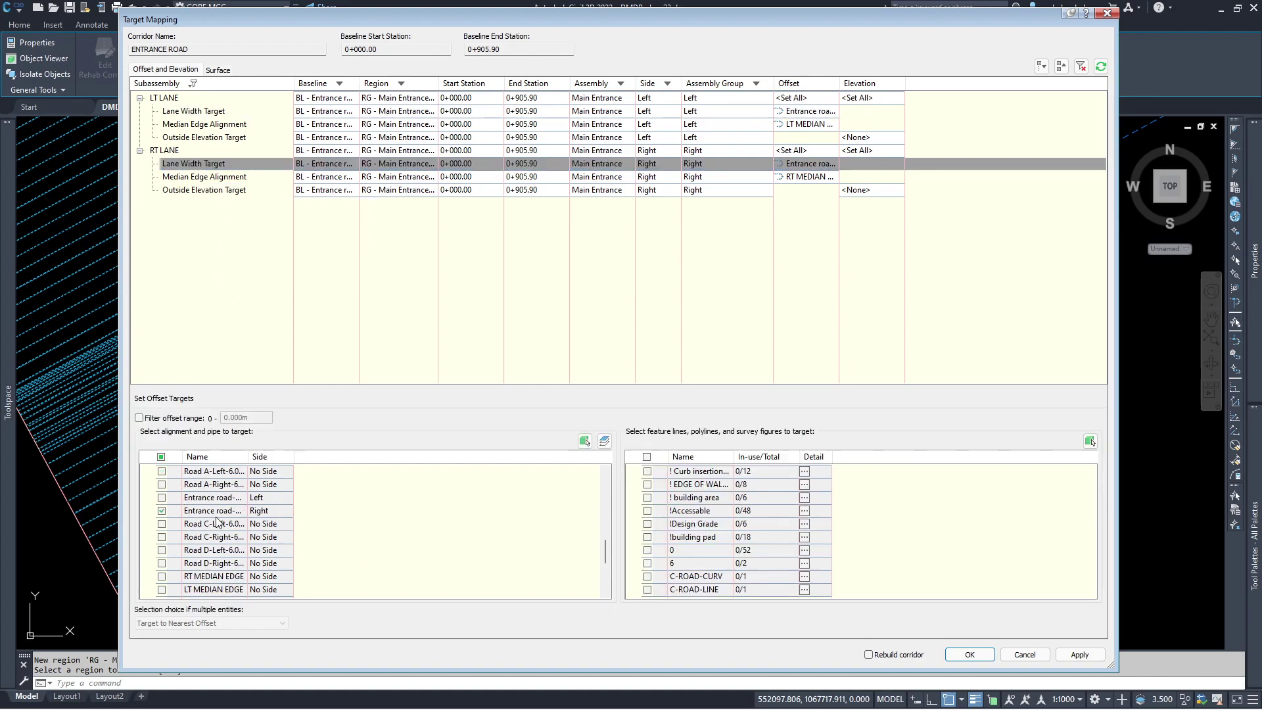
double_click(292, 459)
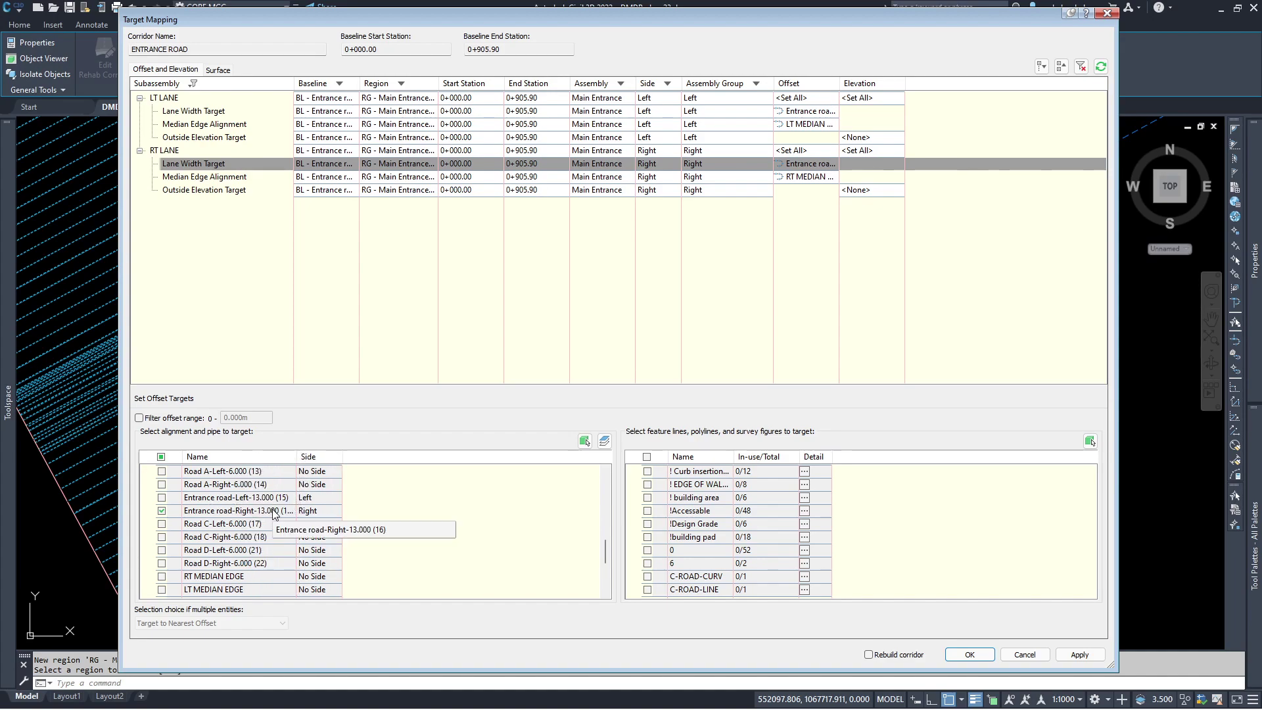
Replace the RT LANE's Lane Width Target alignment Entrance road-Right-13.000 (16) with Entrance road-Right-13.000.
scroll(275, 514, "down", 3)
scroll(273, 521, "down", 1)
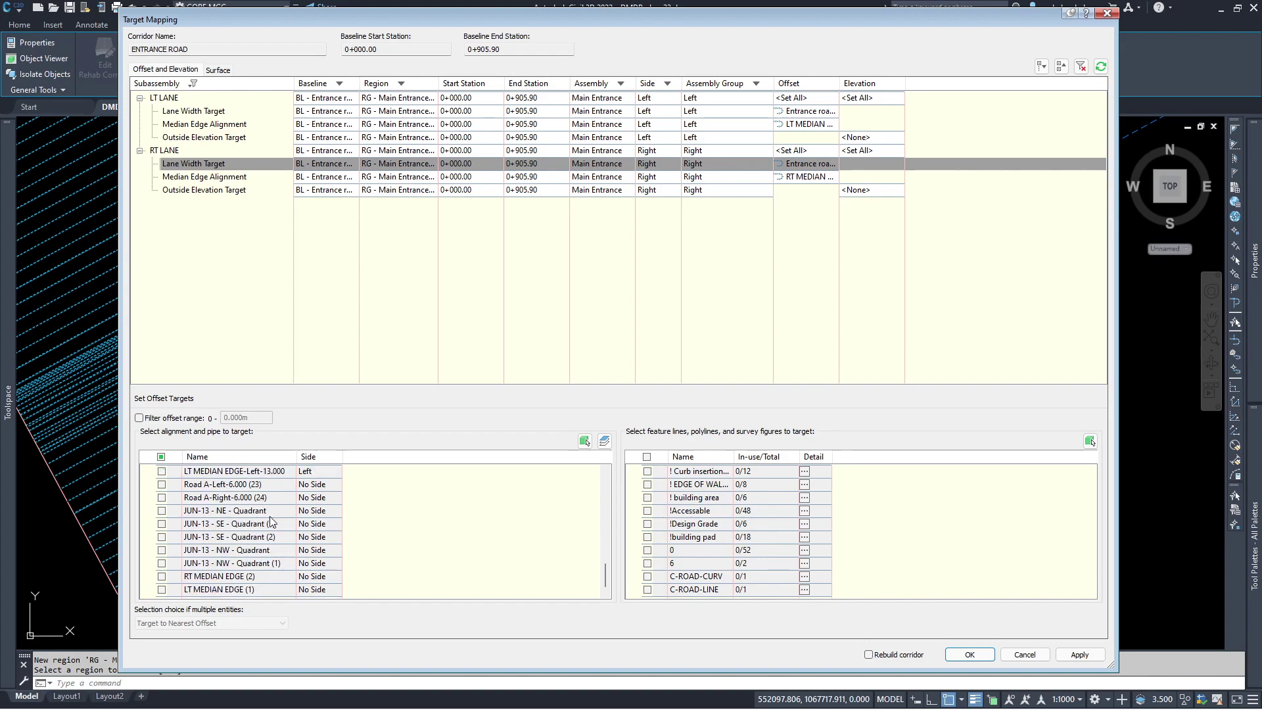
scroll(272, 525, "up", 5)
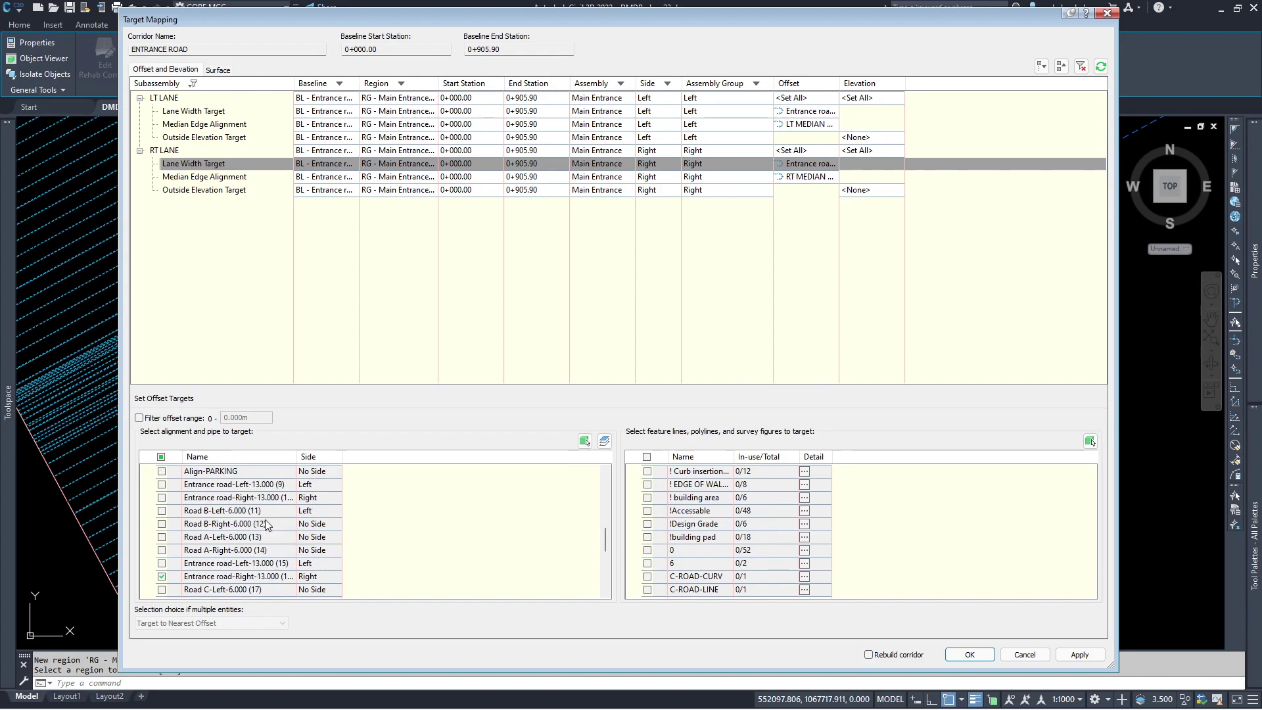
scroll(266, 520, "up", 5)
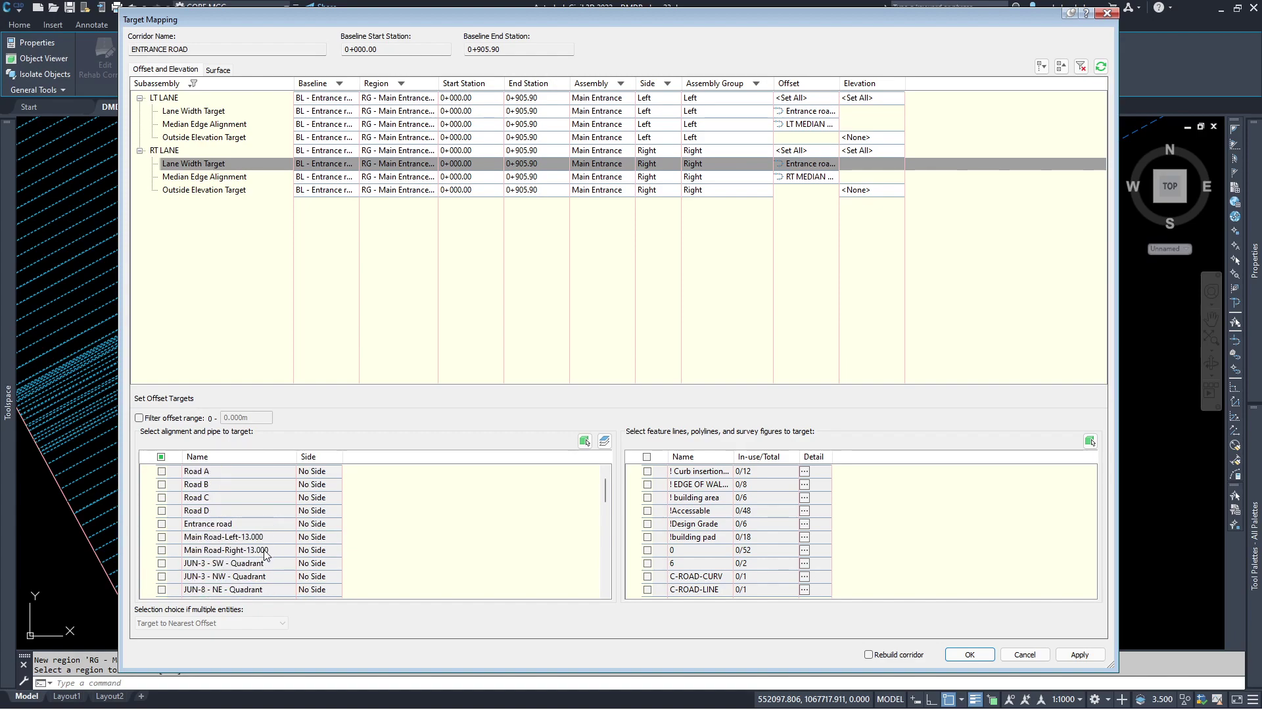
scroll(253, 525, "down", 5)
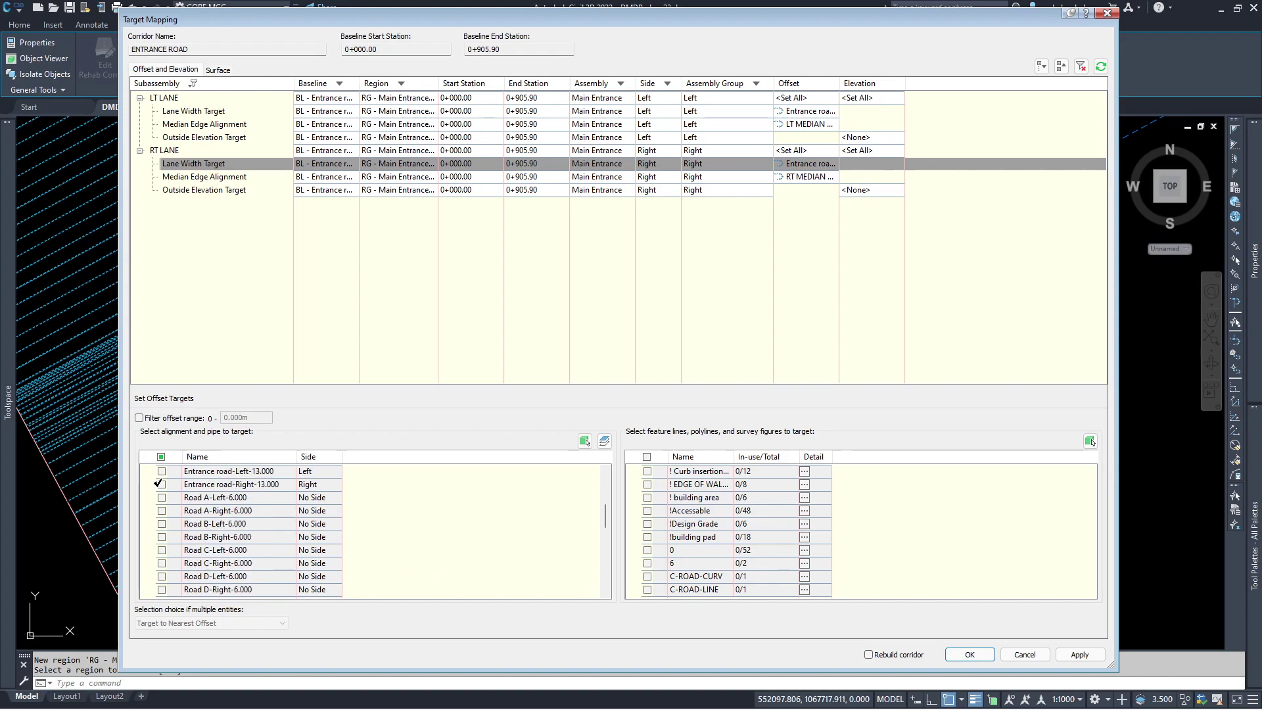
left_click(161, 484)
scroll(258, 536, "down", 3)
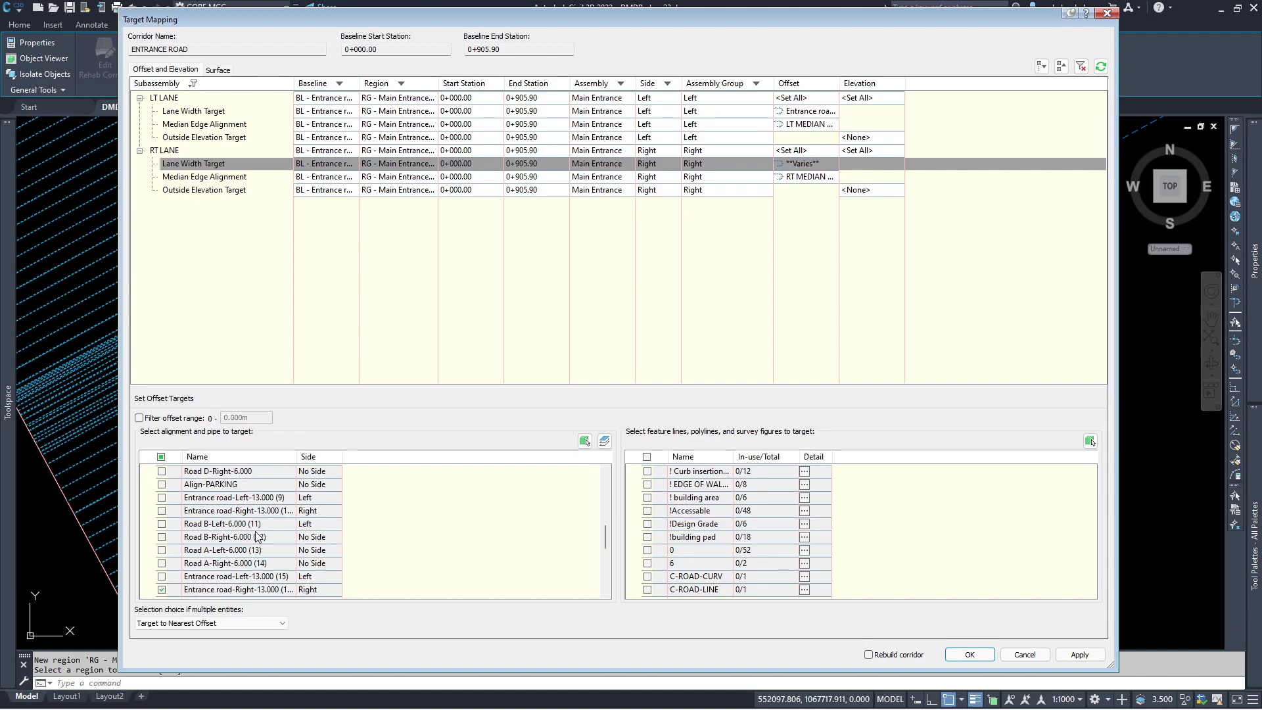
left_click(162, 589)
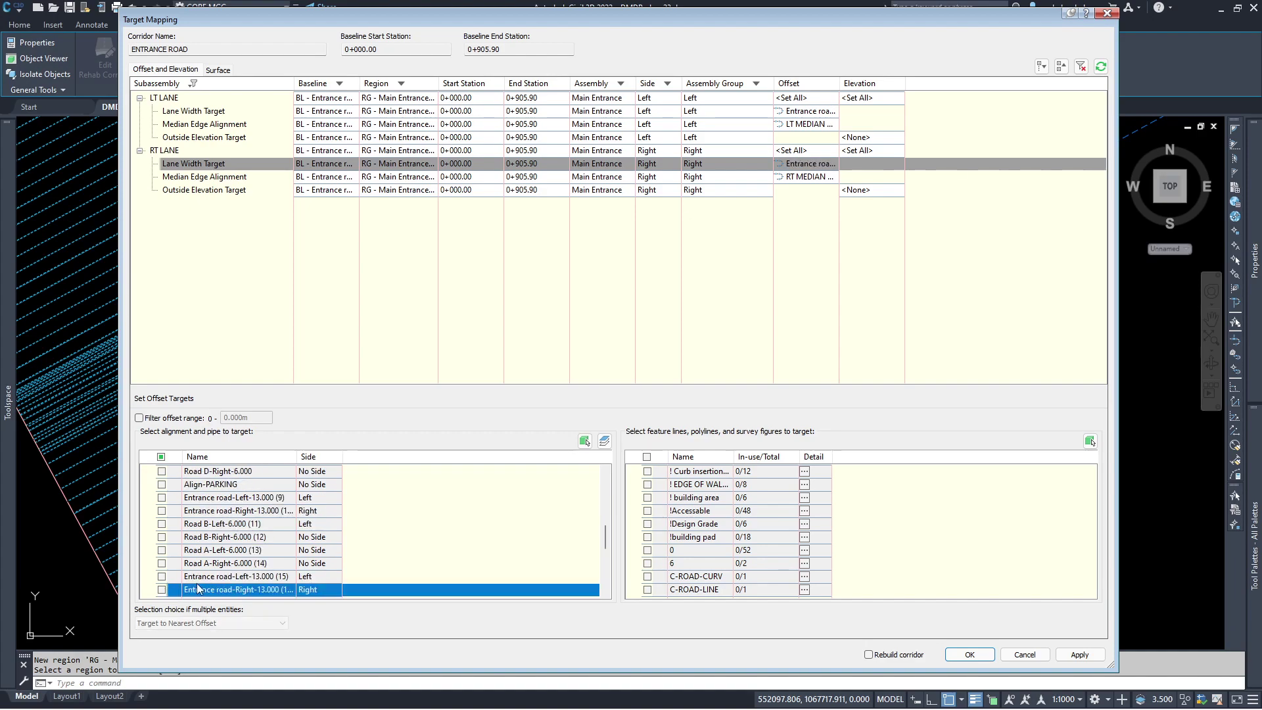
scroll(249, 552, "up", 3)
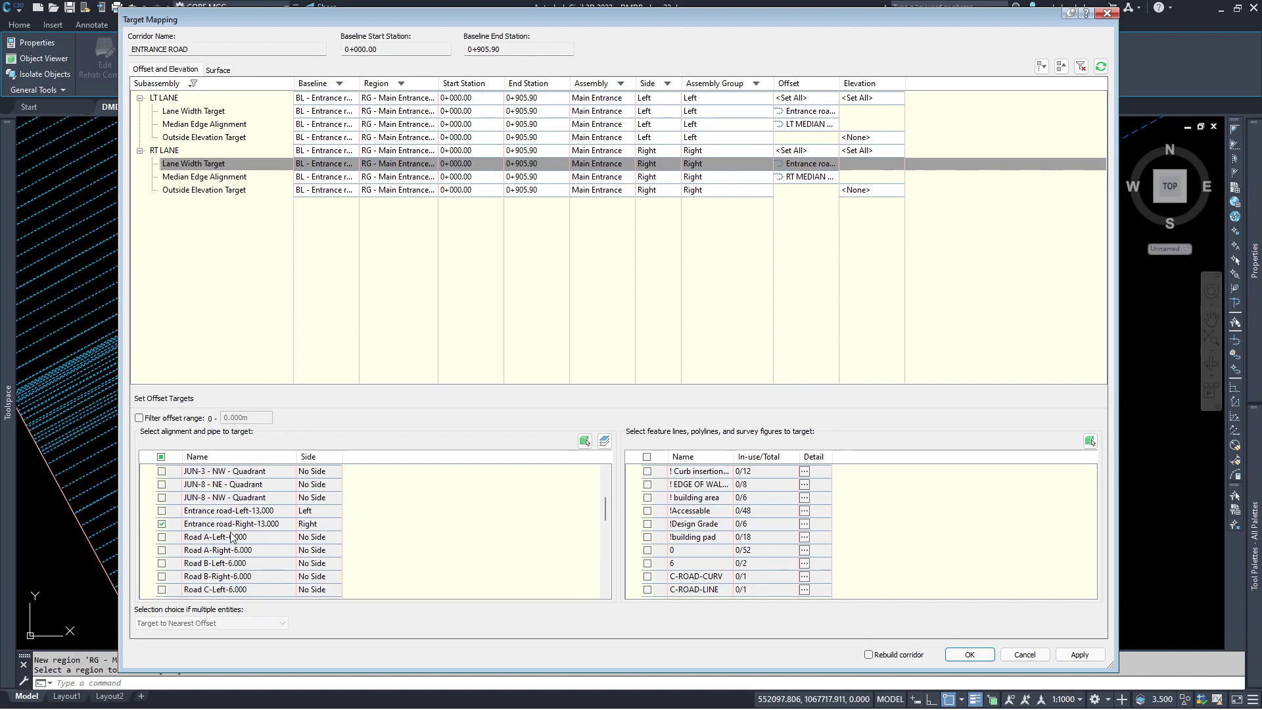
scroll(239, 520, "up", 2)
Set the LT LANE's Lane Width Target to Main Road-Left-13.000 instead of Entrance road-Left-13.000 and accept the target mapping.
left_click(204, 113)
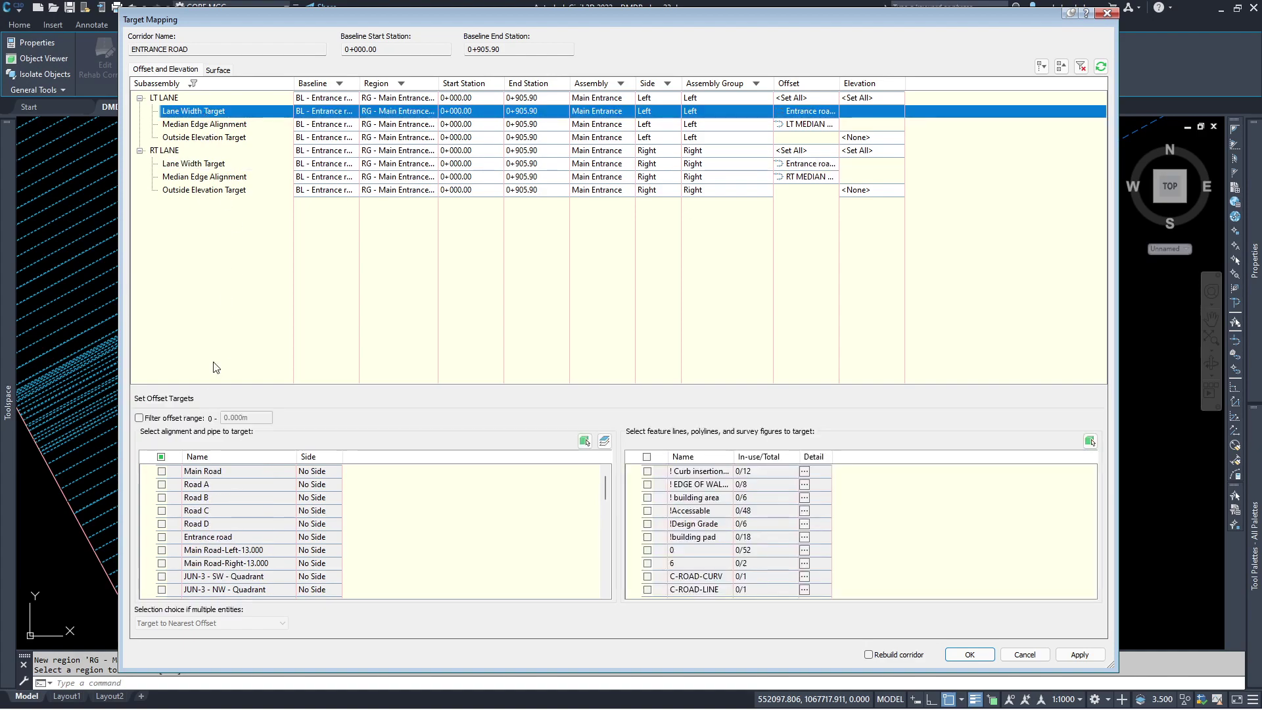
scroll(227, 551, "down", 2)
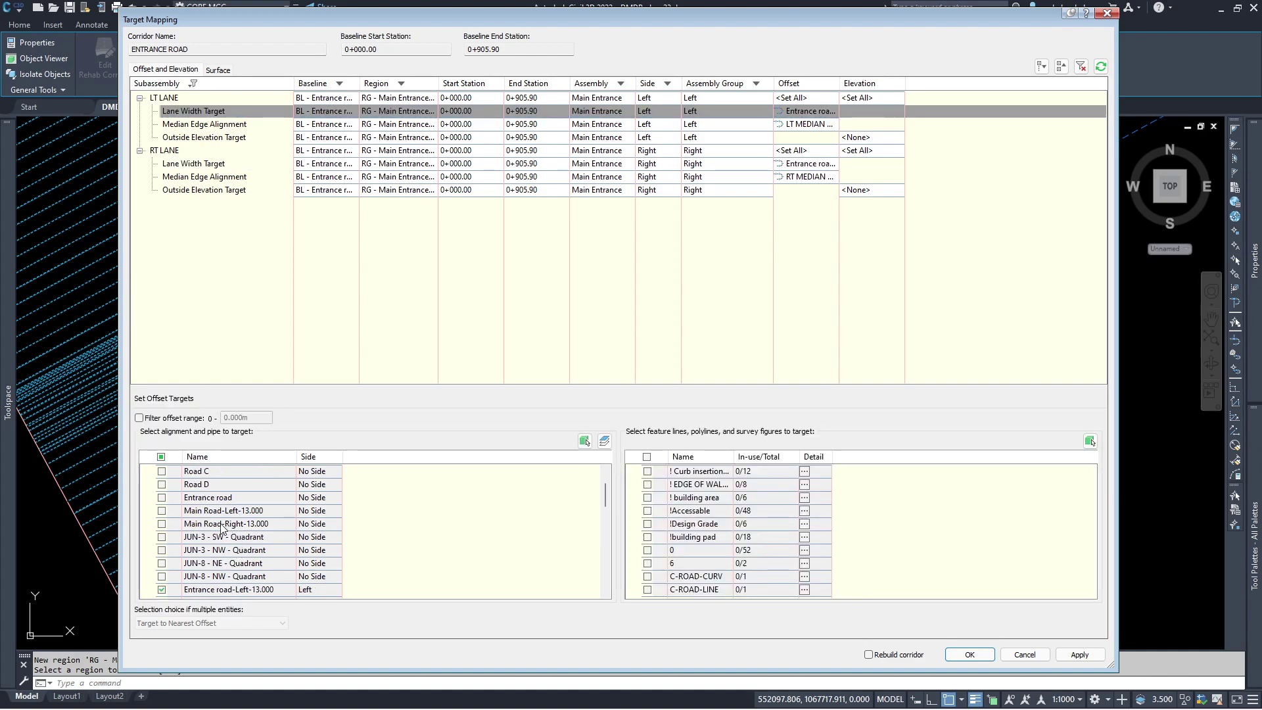
left_click(161, 511)
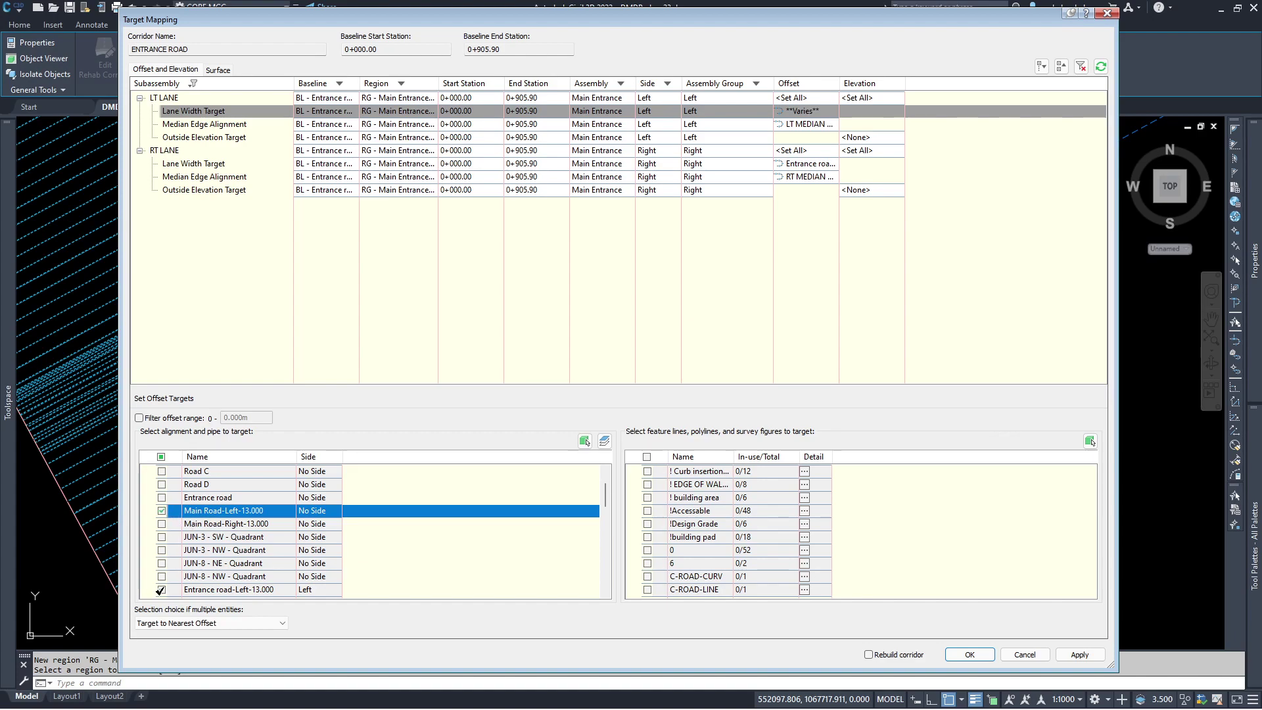
left_click(162, 589)
left_click(959, 653)
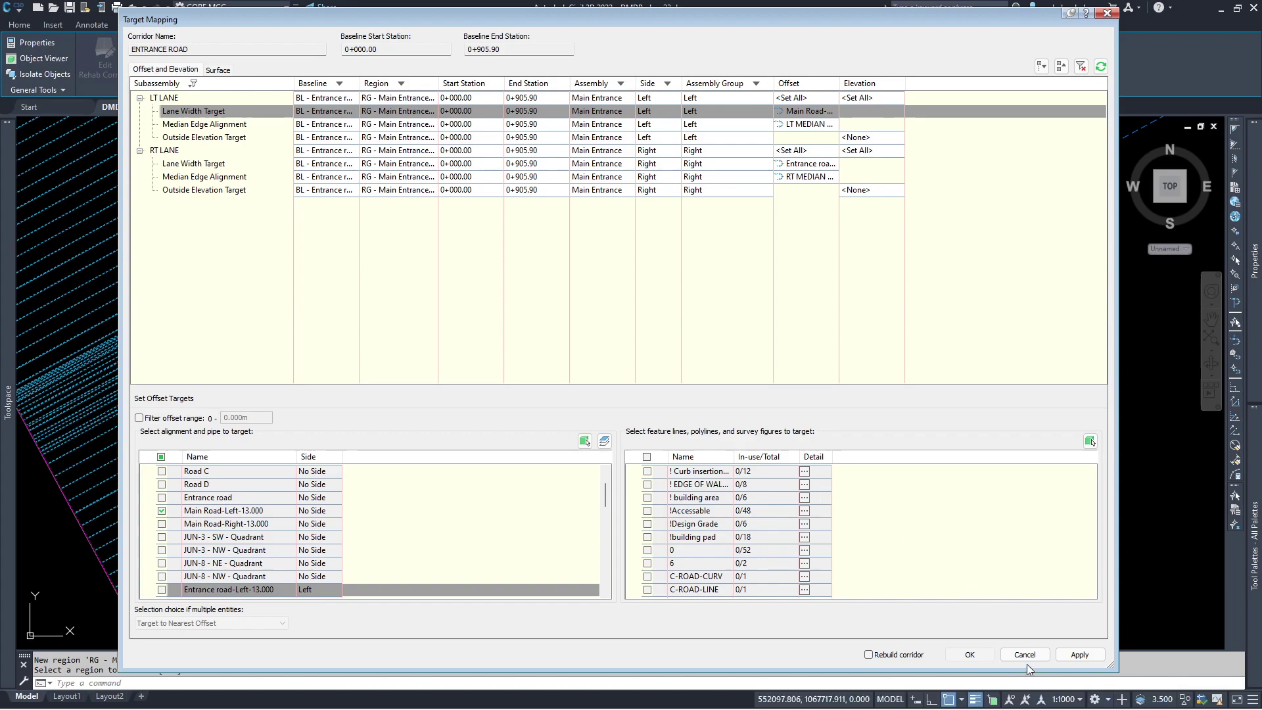
left_click(967, 657)
Inspect the rebuilt corridor and its surface along the entrance road, especially the left lane edge around the medians near station 0+364.96.
scroll(616, 408, "up", 3)
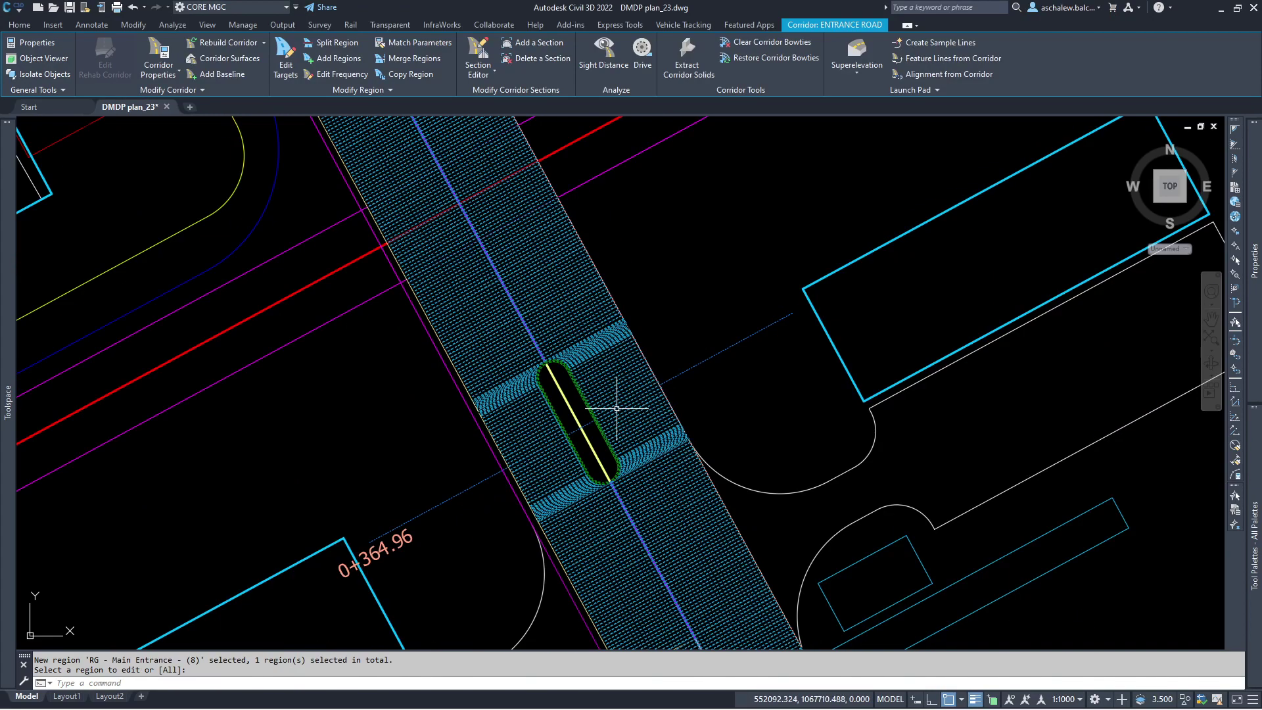
key("Escape")
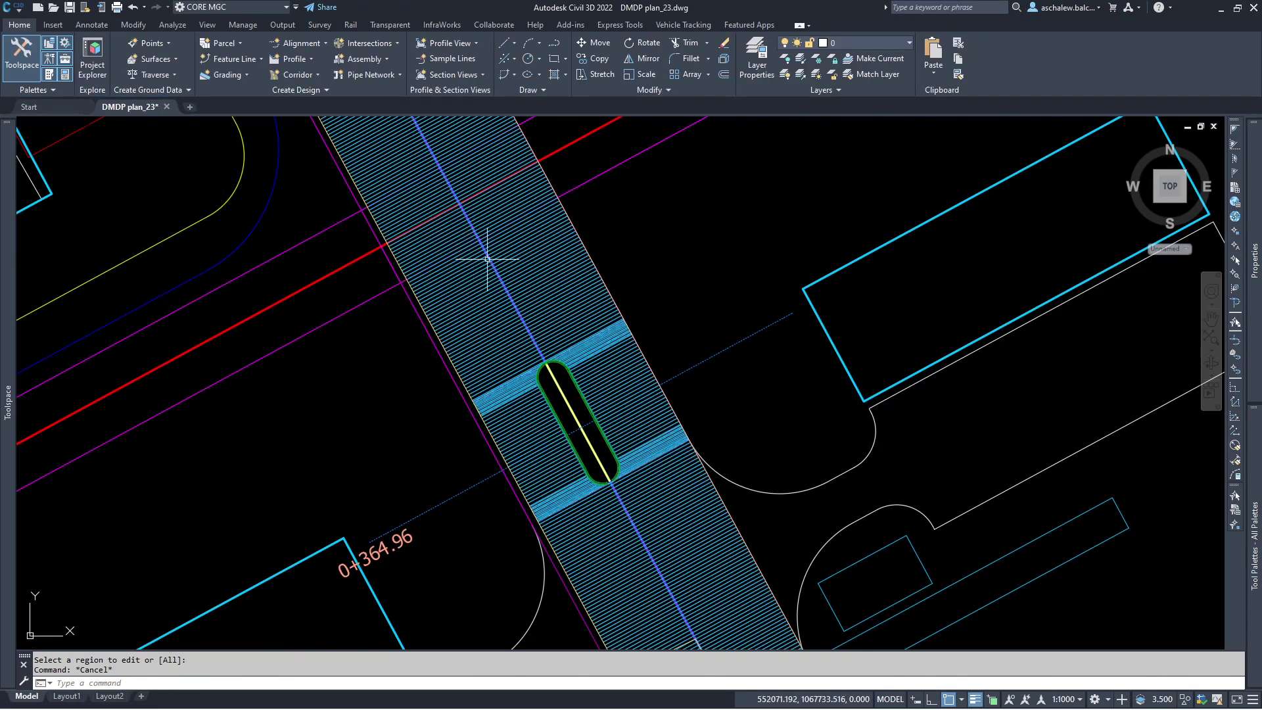
scroll(591, 256, "up", 4)
scroll(592, 256, "down", 2)
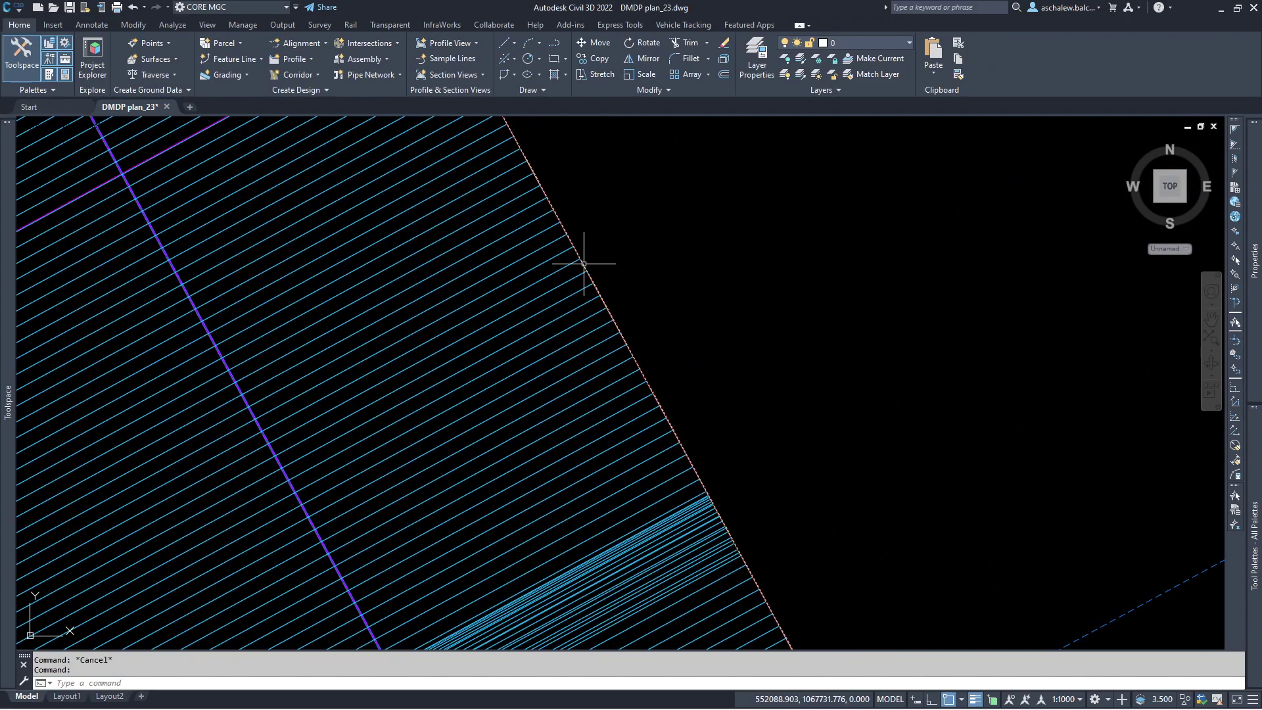
scroll(489, 282, "down", 3)
left_click(489, 282)
scroll(489, 282, "down", 4)
right_click(622, 240)
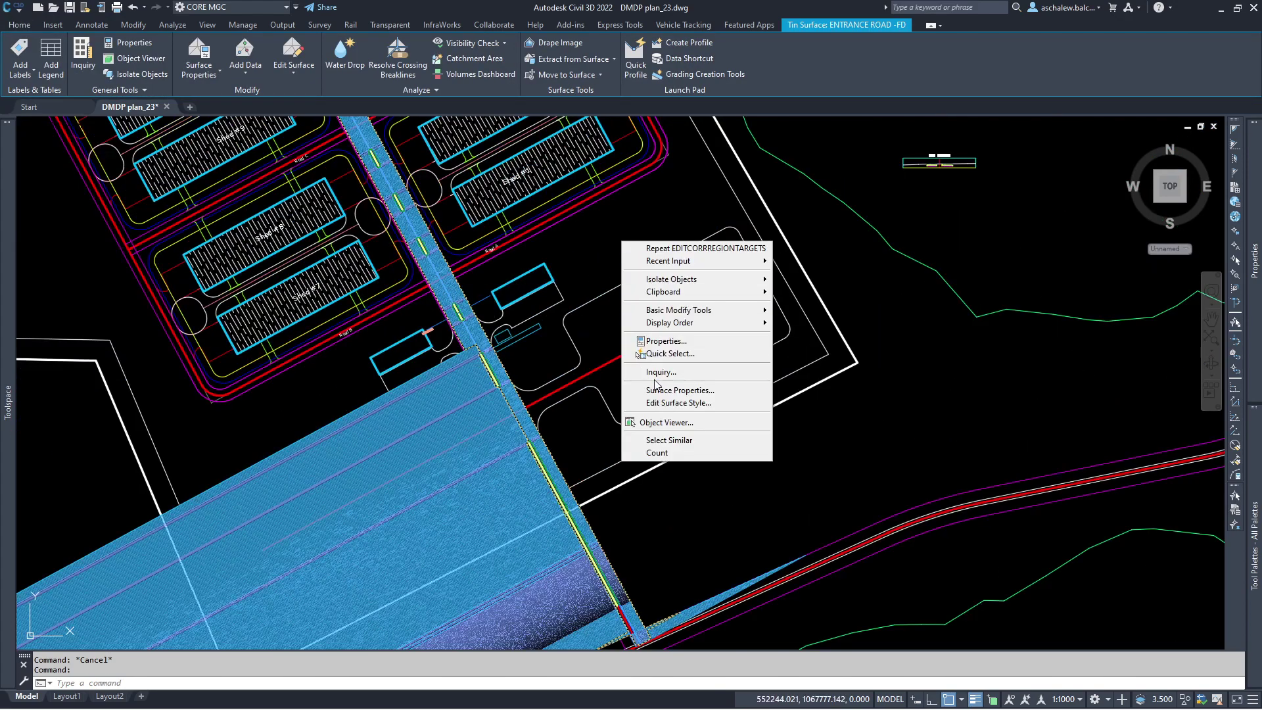
left_click(571, 266)
left_click(595, 242)
scroll(640, 254, "up", 2)
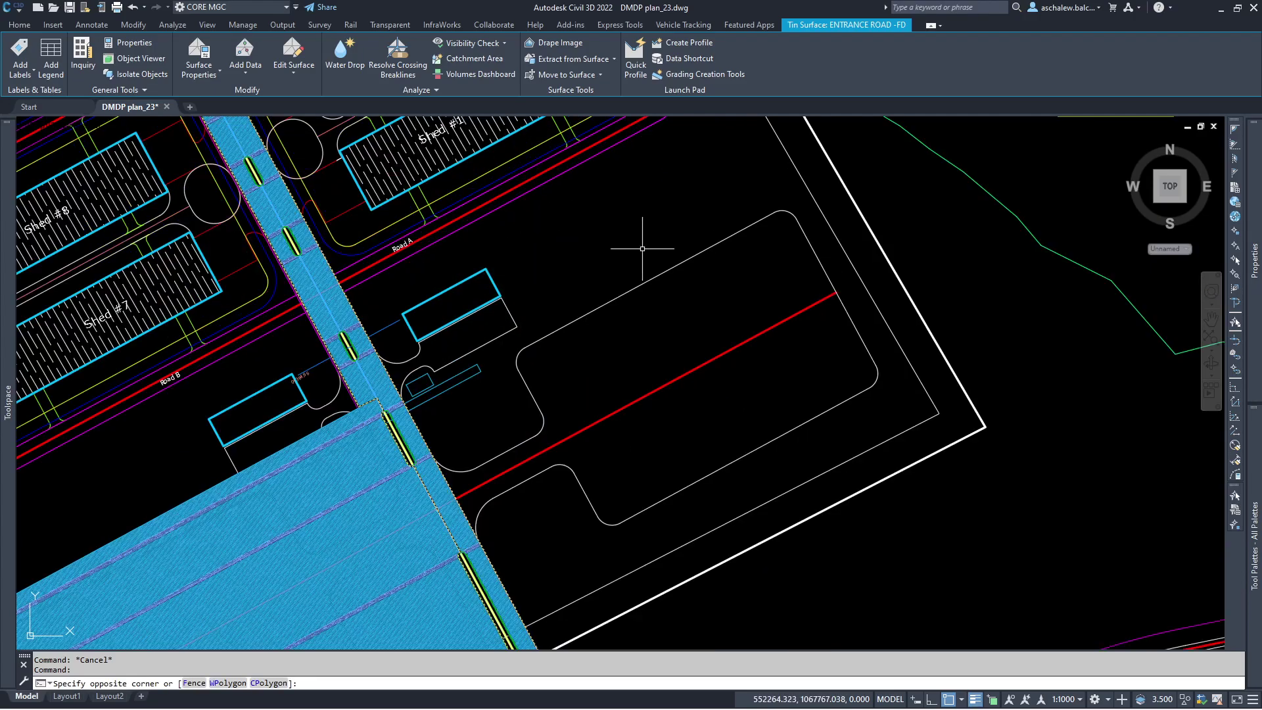
scroll(329, 402, "up", 5)
scroll(506, 289, "down", 4)
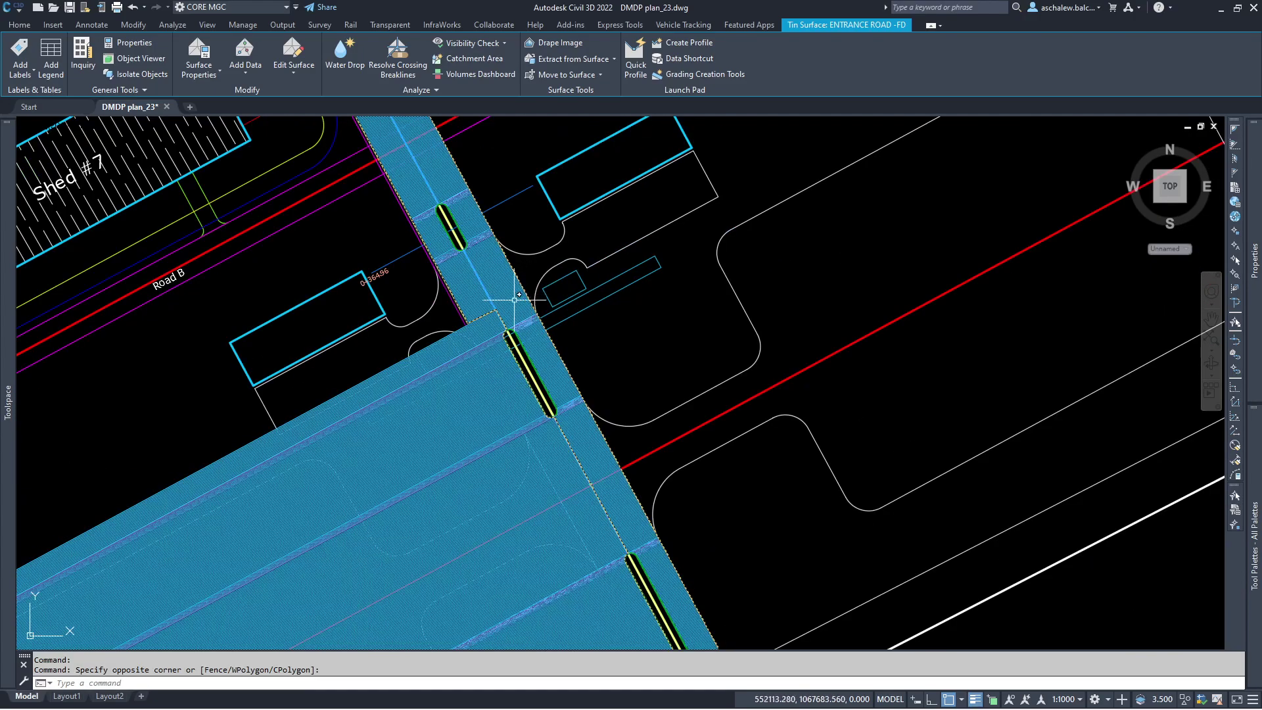
scroll(512, 361, "up", 7)
scroll(473, 276, "down", 1)
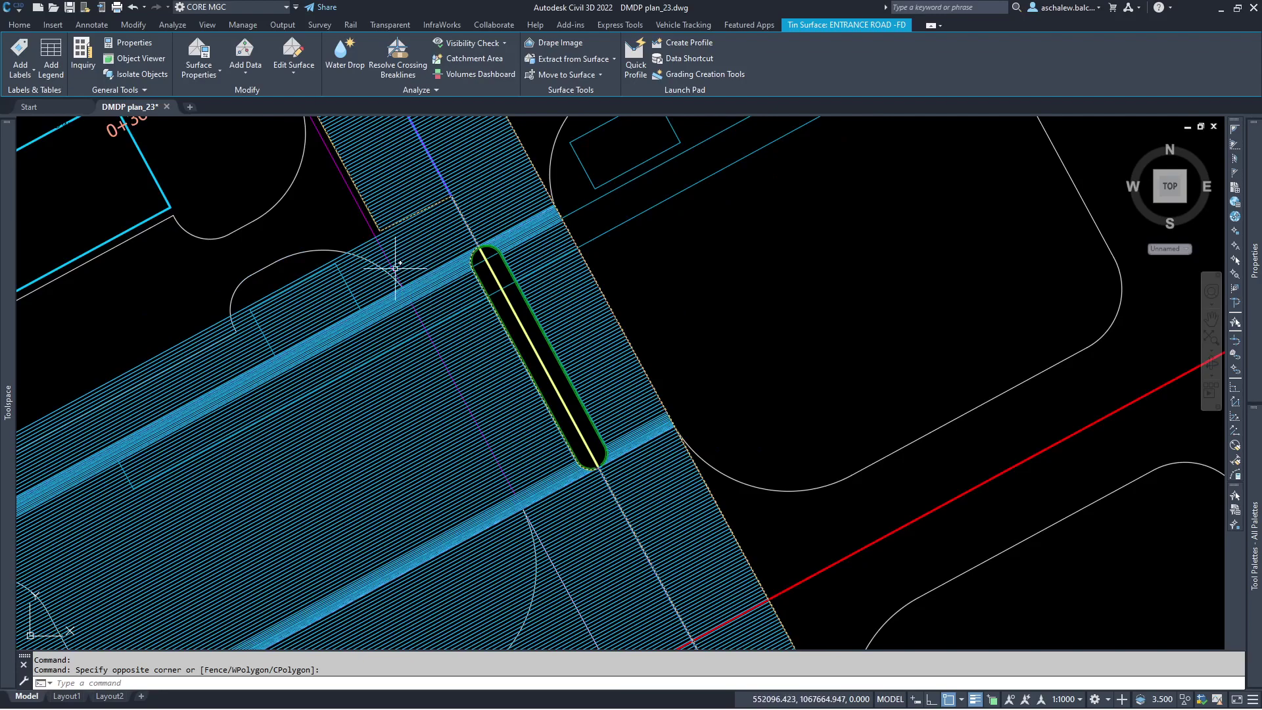
scroll(376, 224, "up", 4)
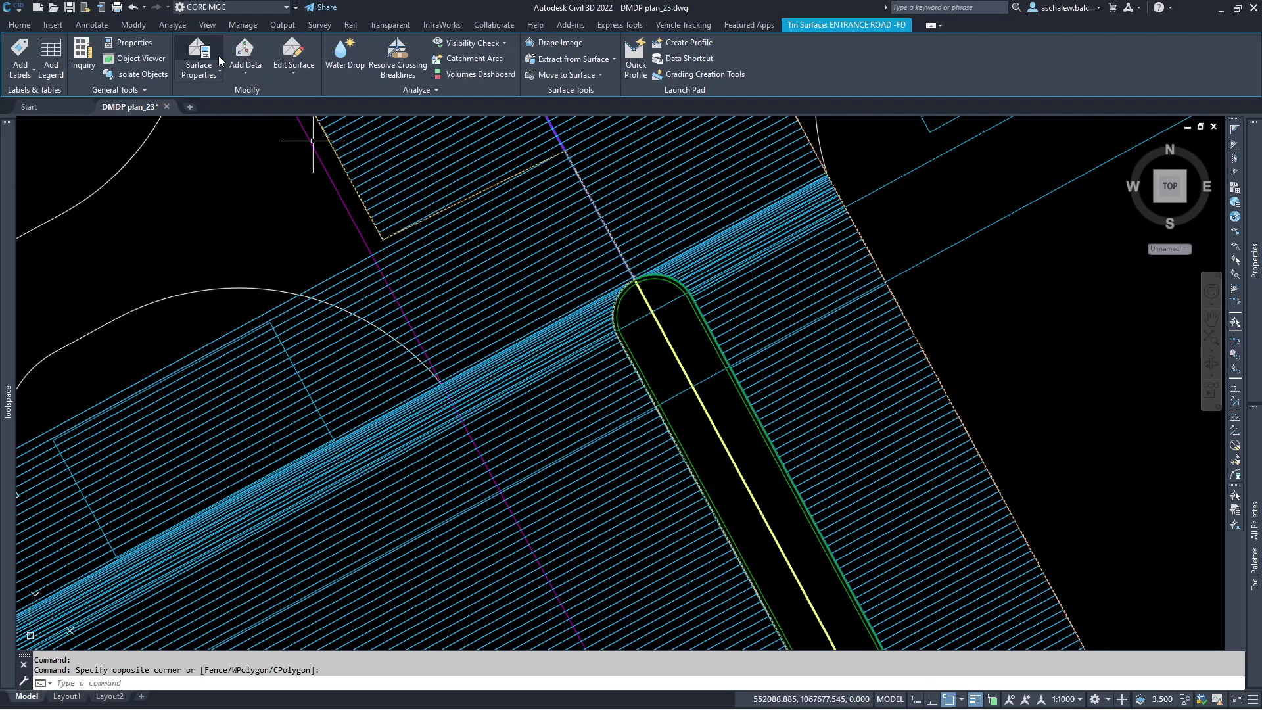
key("Escape")
Open the target mapping of the ENTRANCE ROAD corridor's Main Entrance - (8) region.
left_click(459, 265)
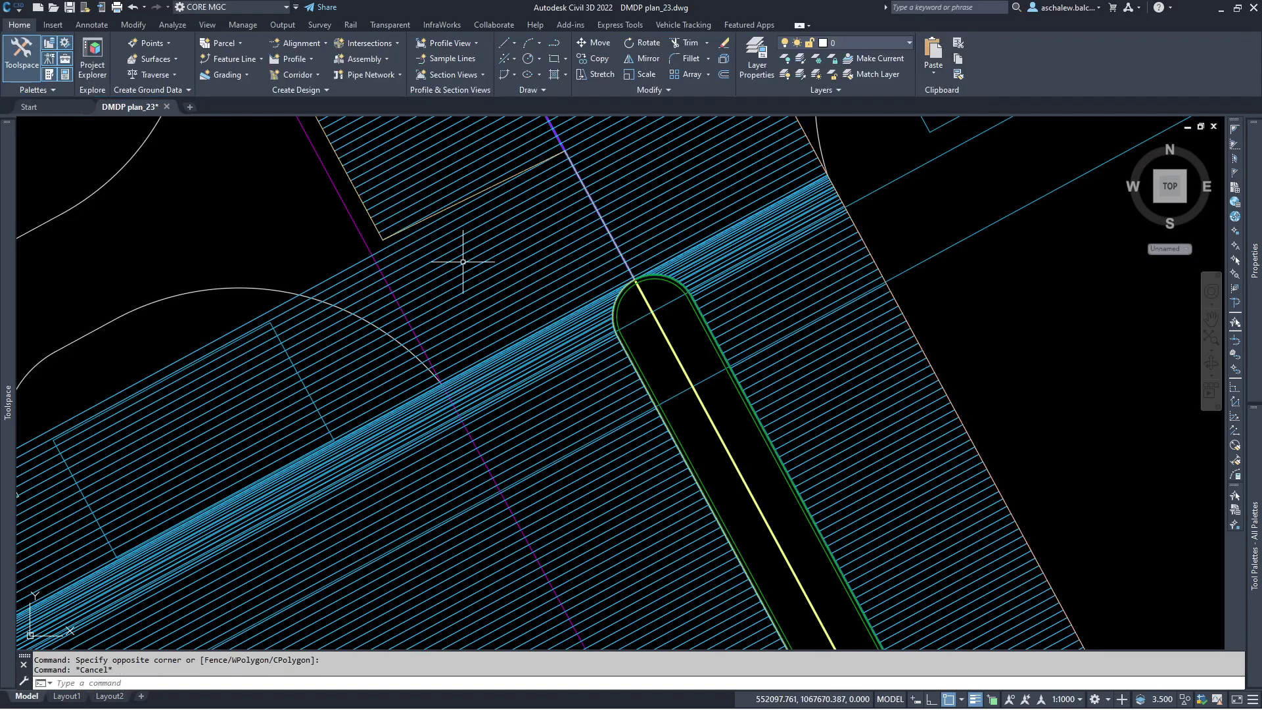
left_click(485, 259, "shift")
left_click(285, 59)
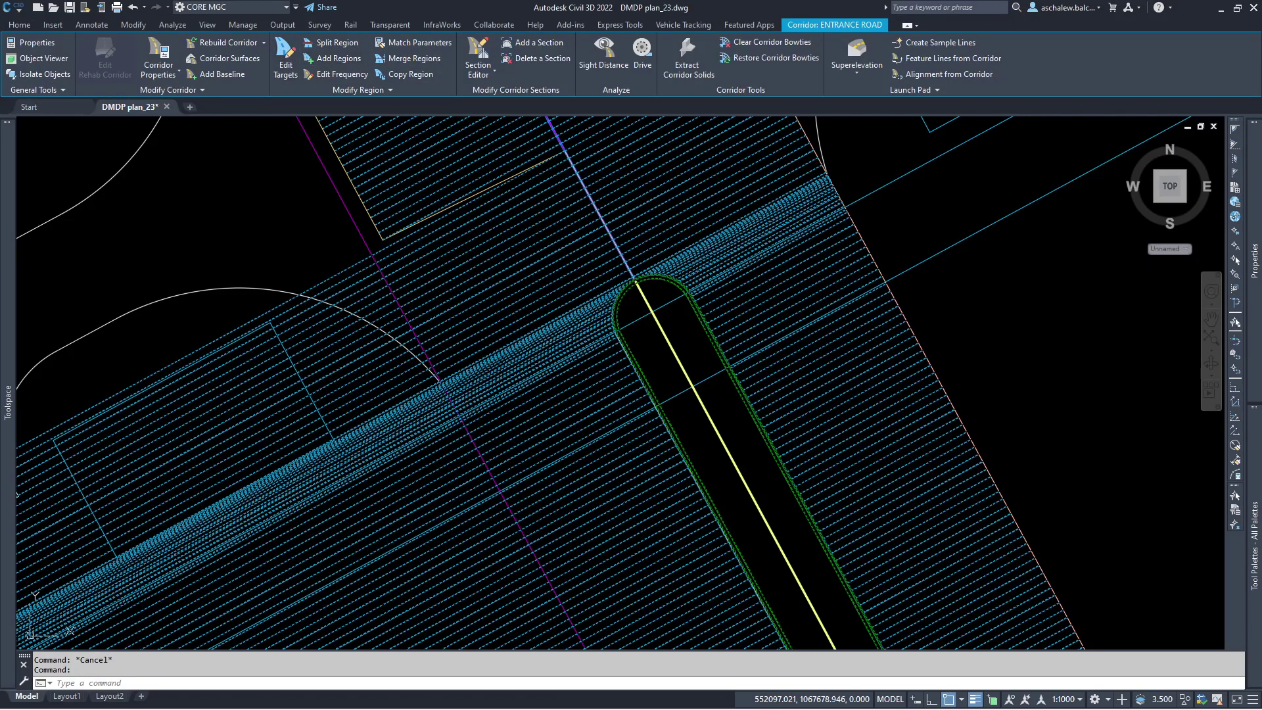
left_click(495, 256)
right_click(495, 256)
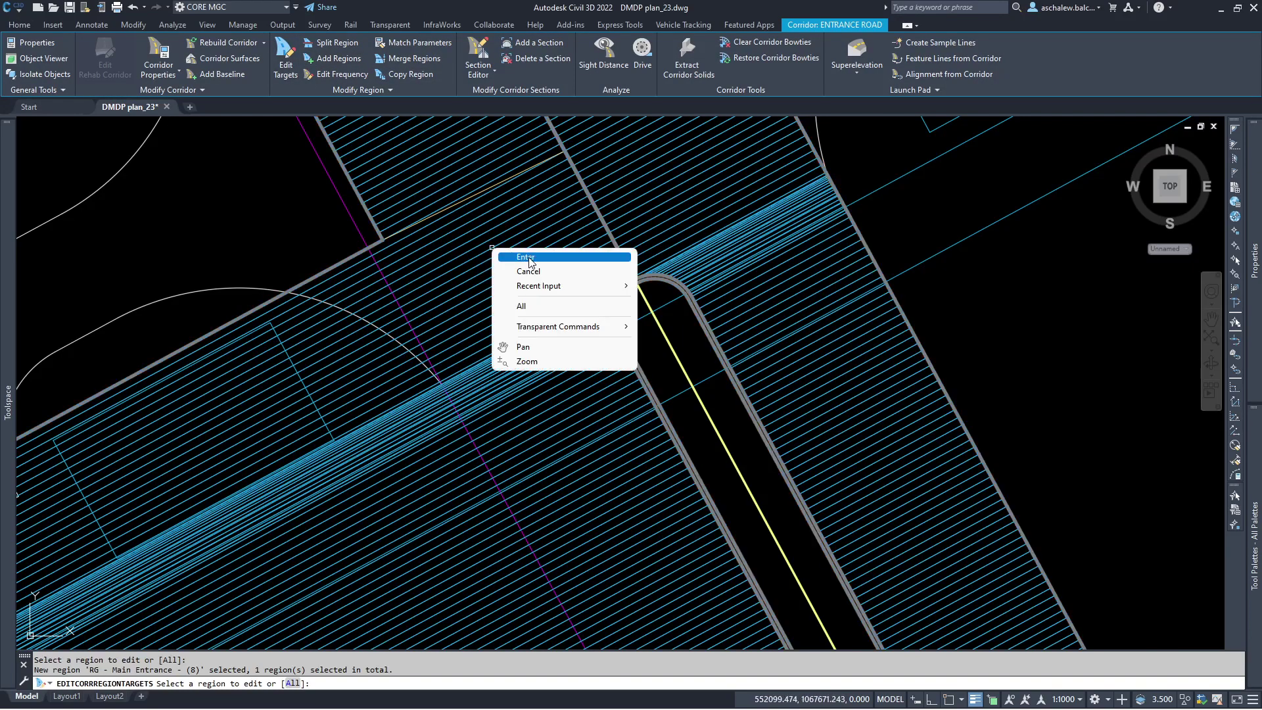
left_click(532, 257)
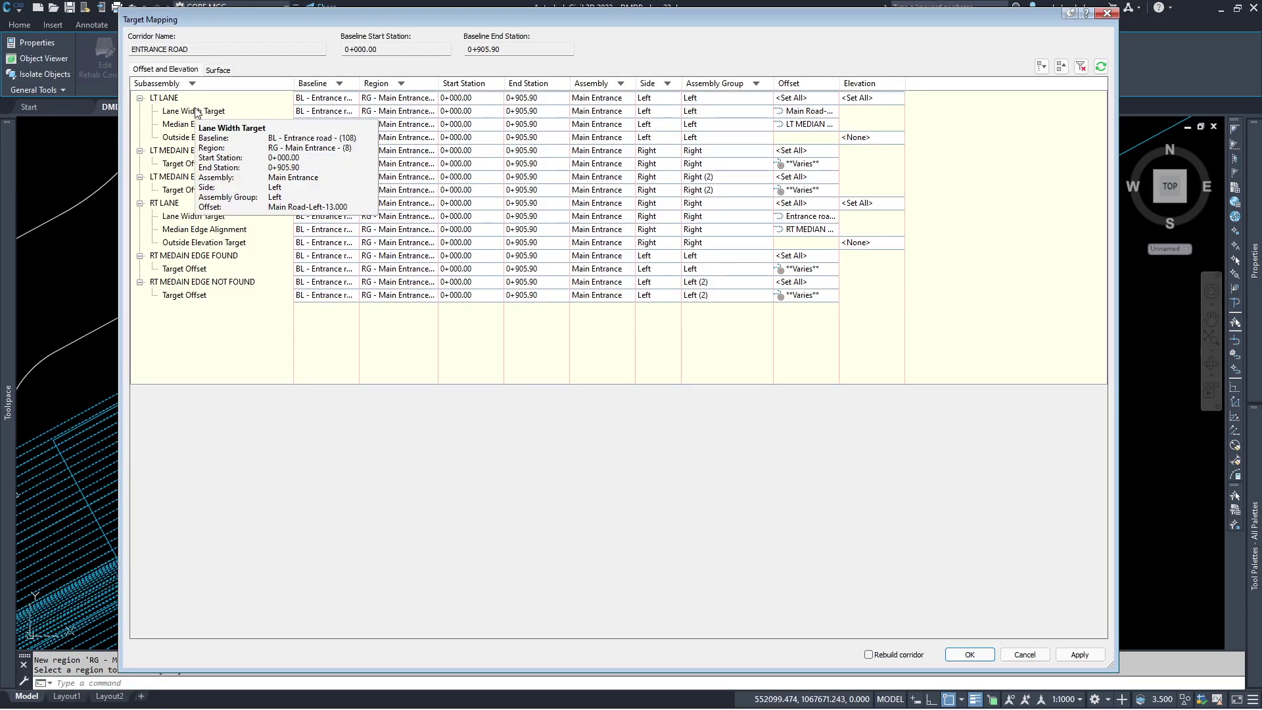
Clear the LT LANE's Lane Width Target and assign the entrance road's left offset alignment by picking it in the drawing.
left_click(195, 112)
left_click(161, 458)
left_click(161, 457)
left_click(587, 442)
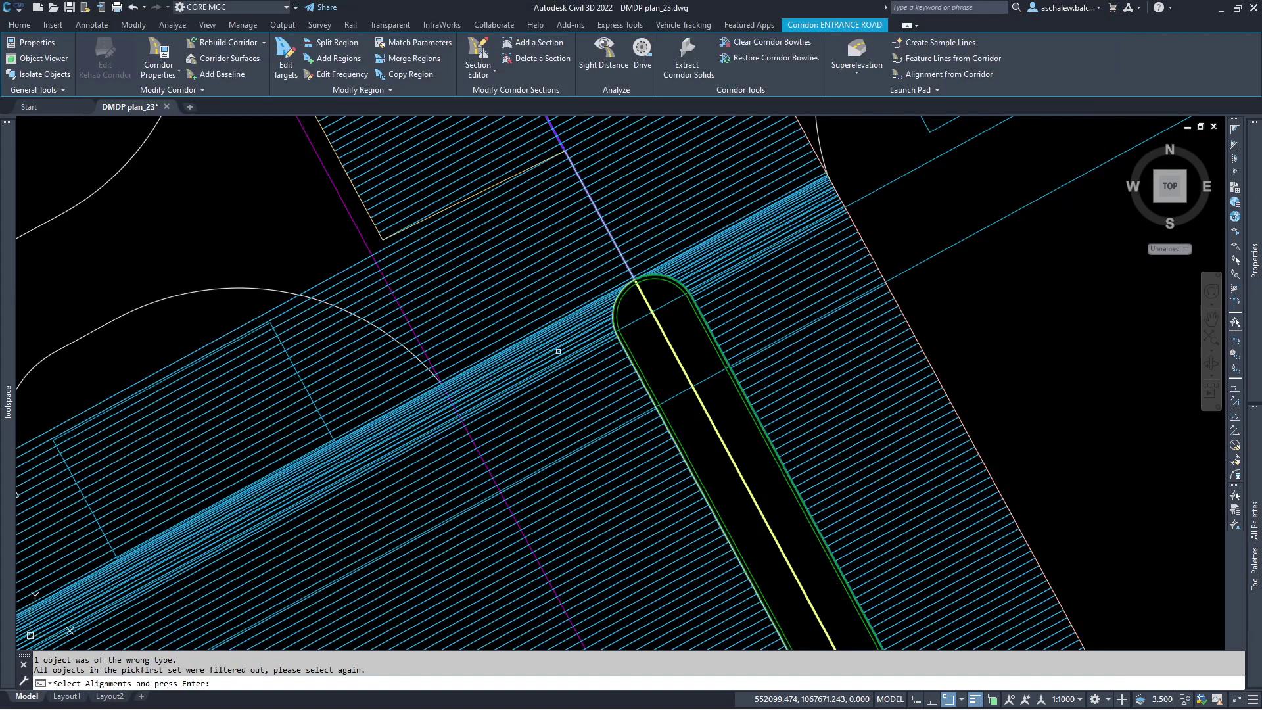
key("Return")
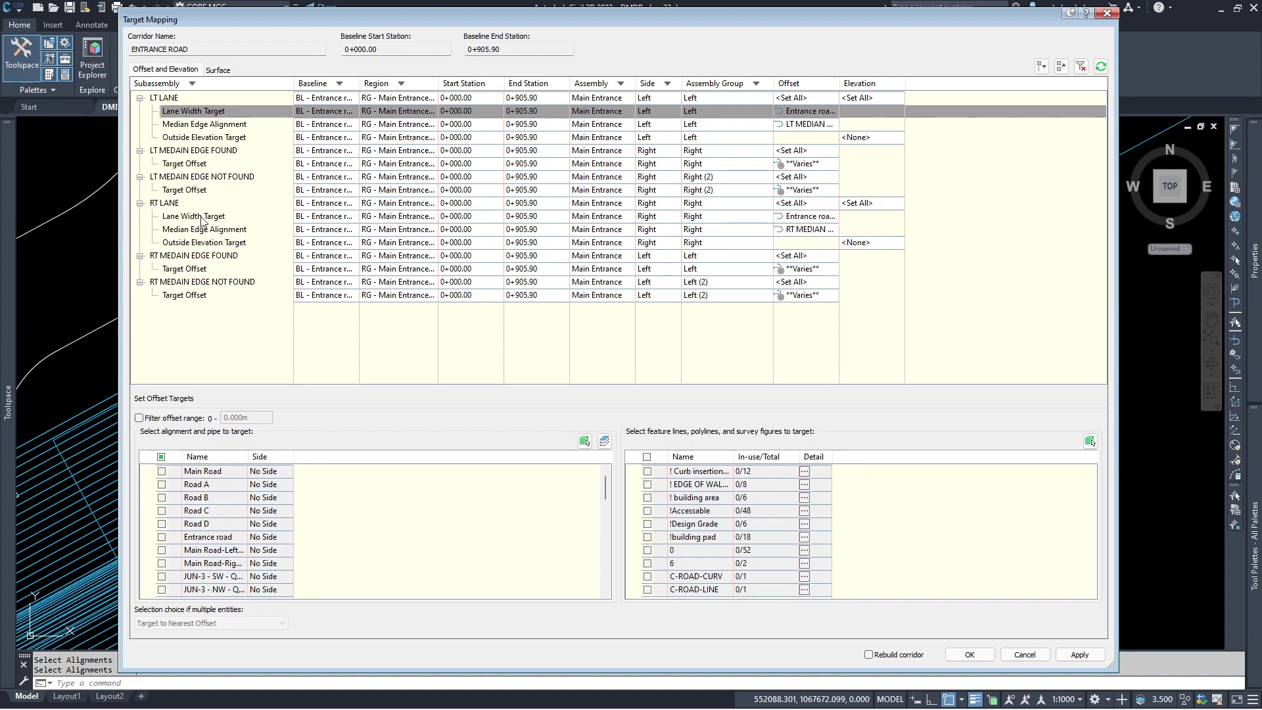
Clear the RT LANE's Lane Width Target, pick the entrance road's right offset alignment in the drawing, and accept the target mapping.
left_click(163, 205)
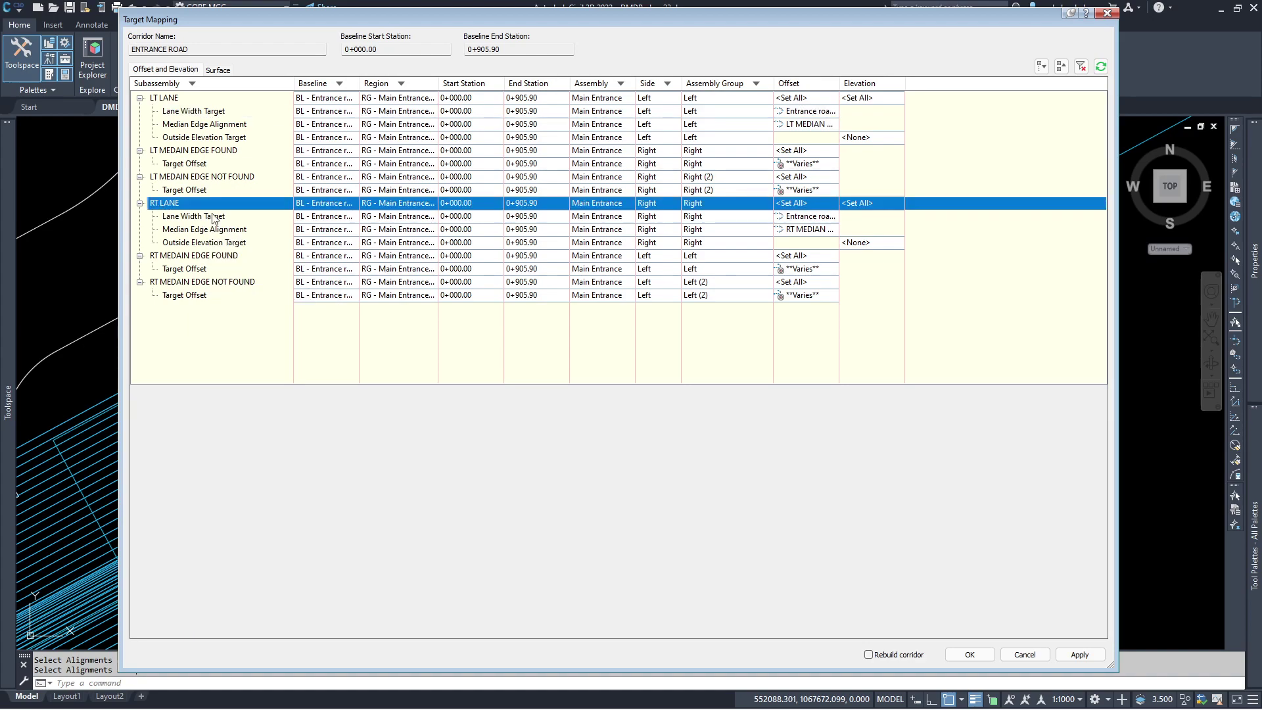
left_click(213, 217)
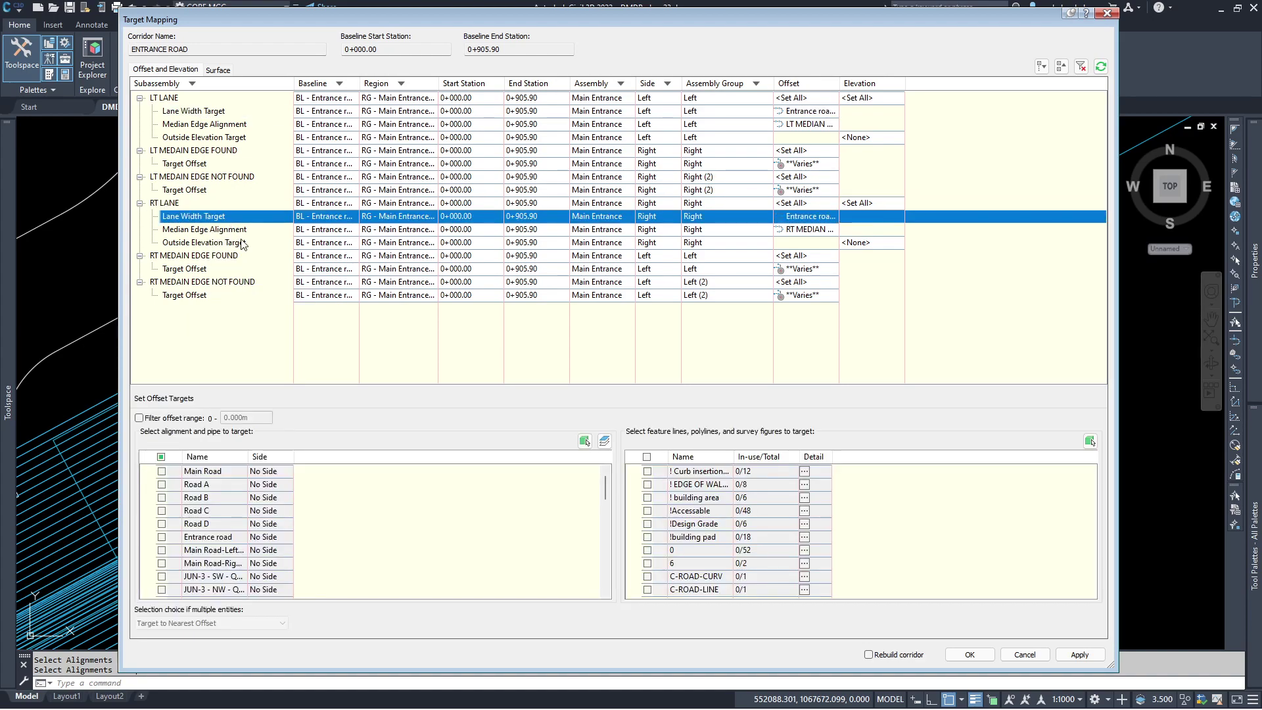
left_click(161, 457)
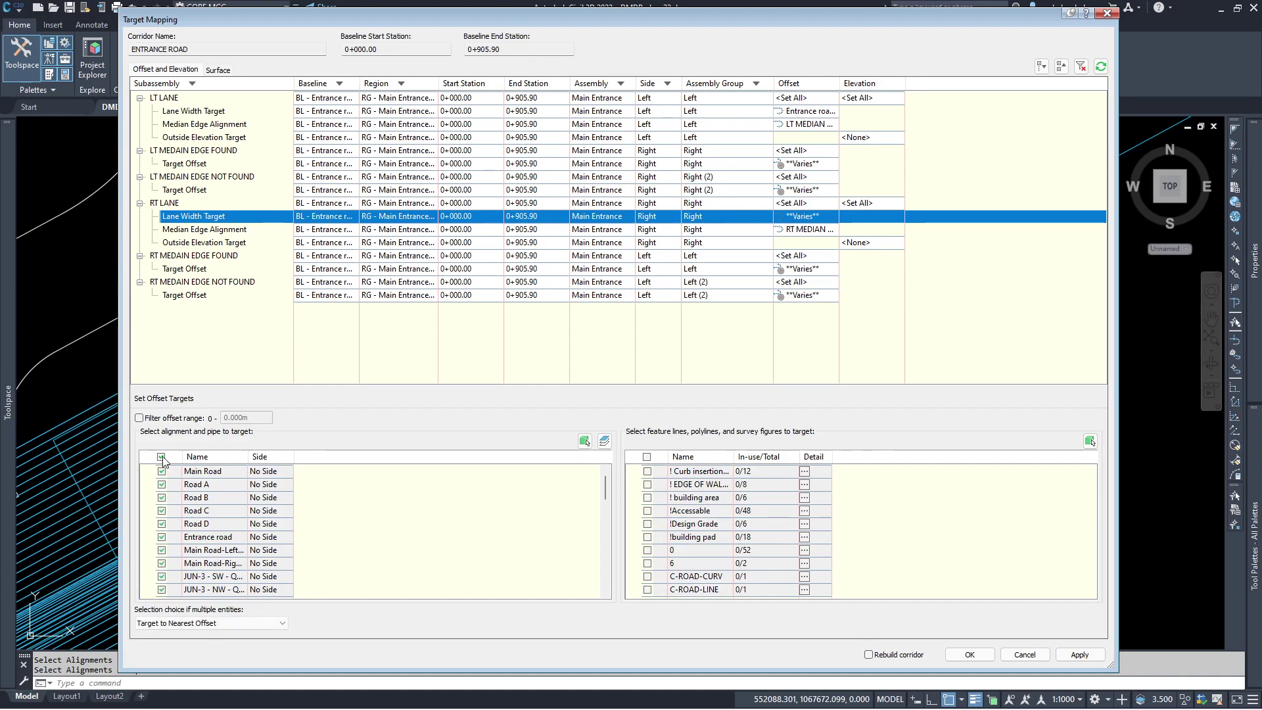
left_click(585, 440)
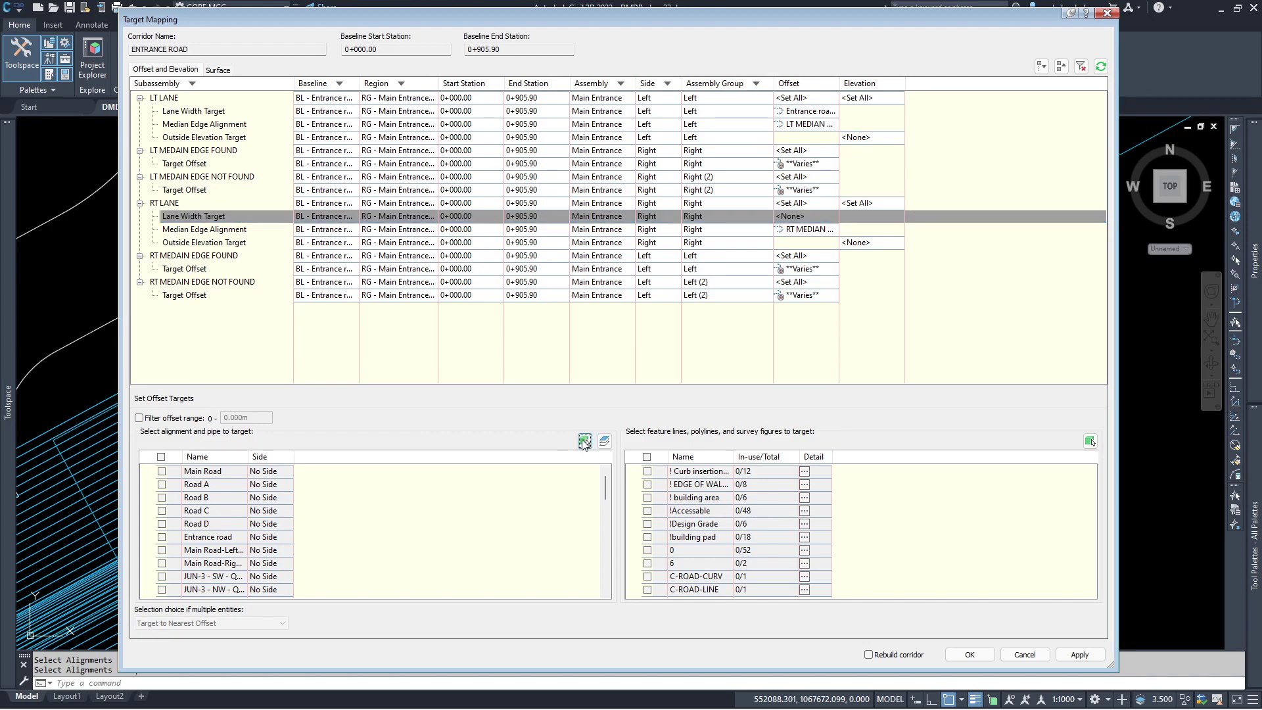
scroll(520, 398, "down", 6)
scroll(519, 398, "up", 5)
scroll(822, 318, "up", 2)
left_click(808, 319)
left_click(807, 317)
key("Return")
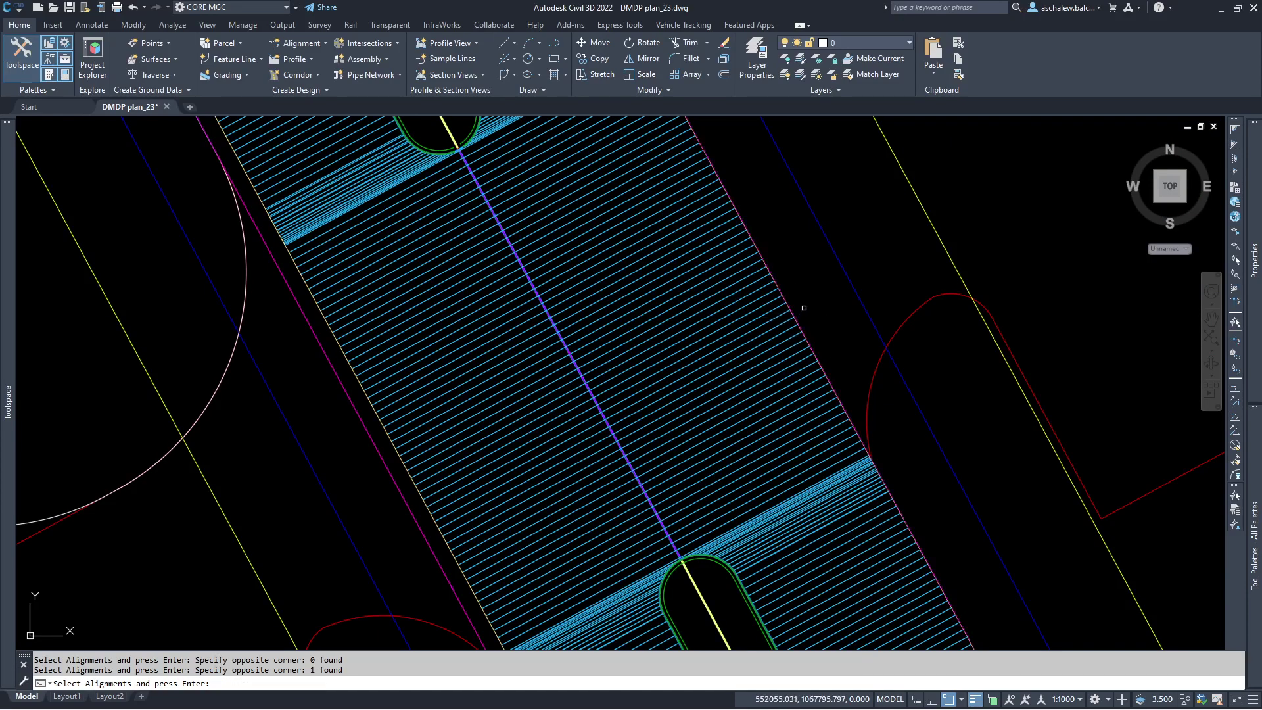
scroll(342, 535, "down", 5)
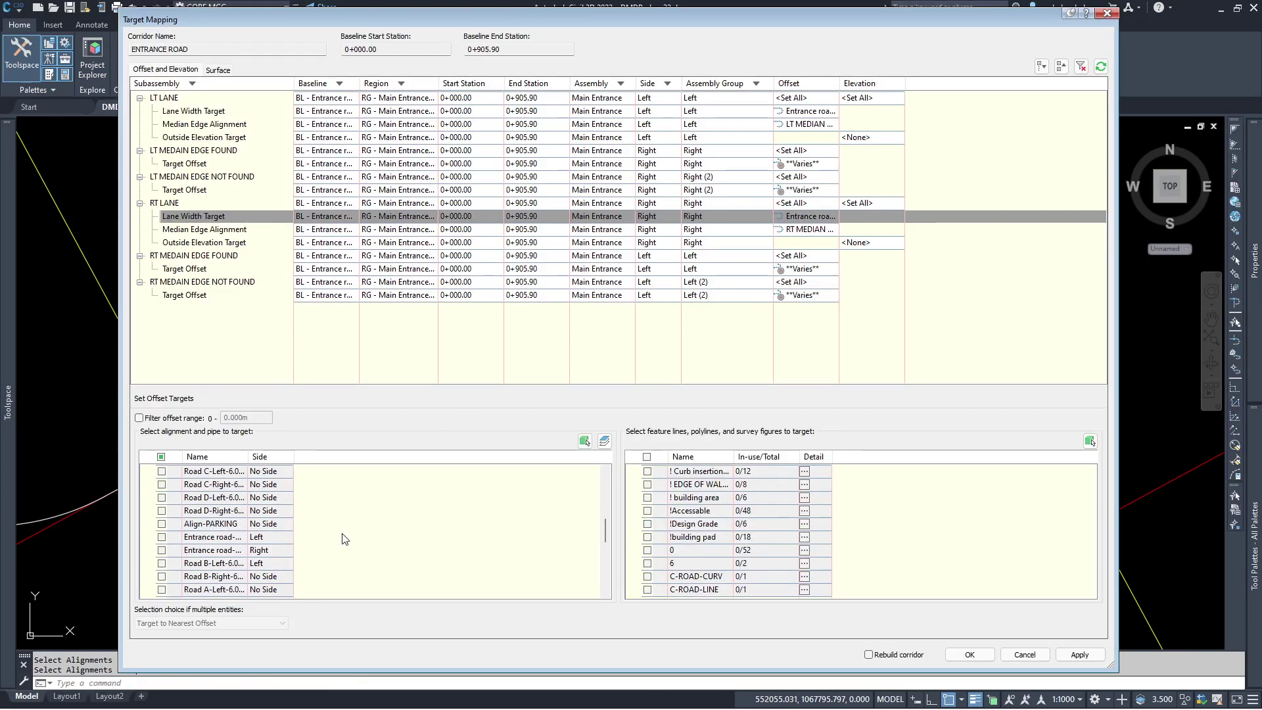
left_click(968, 655)
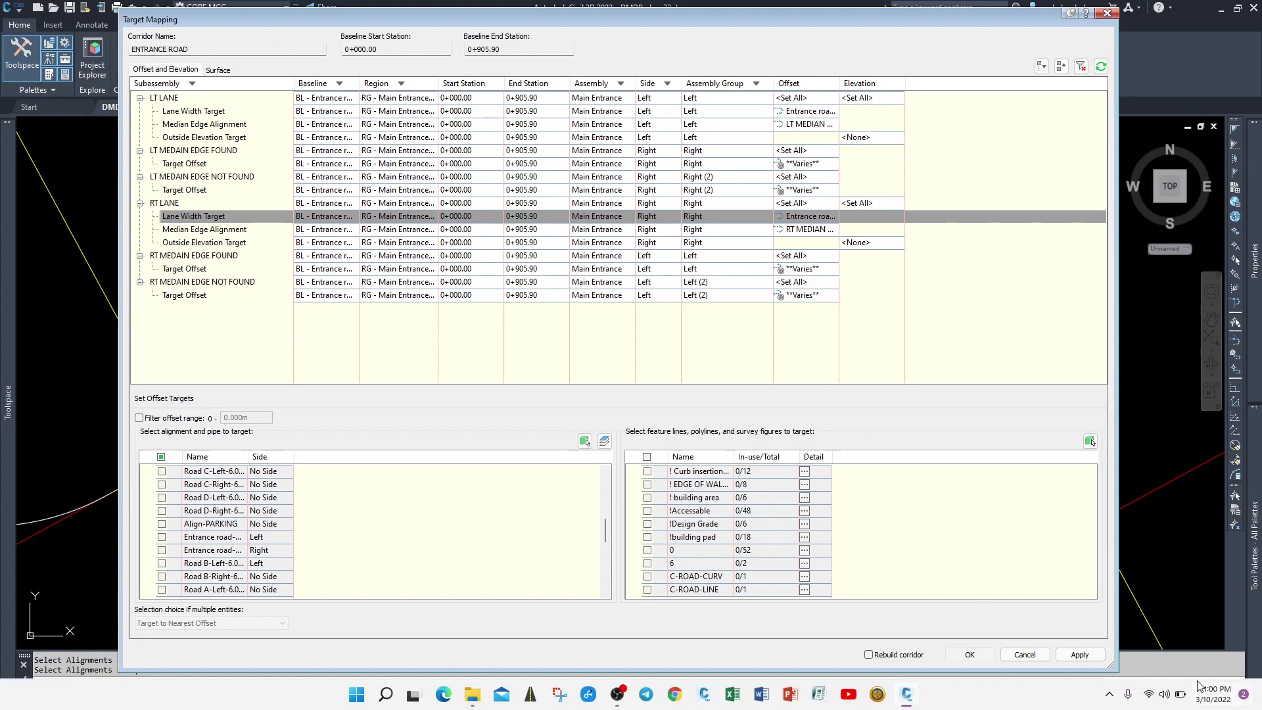
left_click(975, 654)
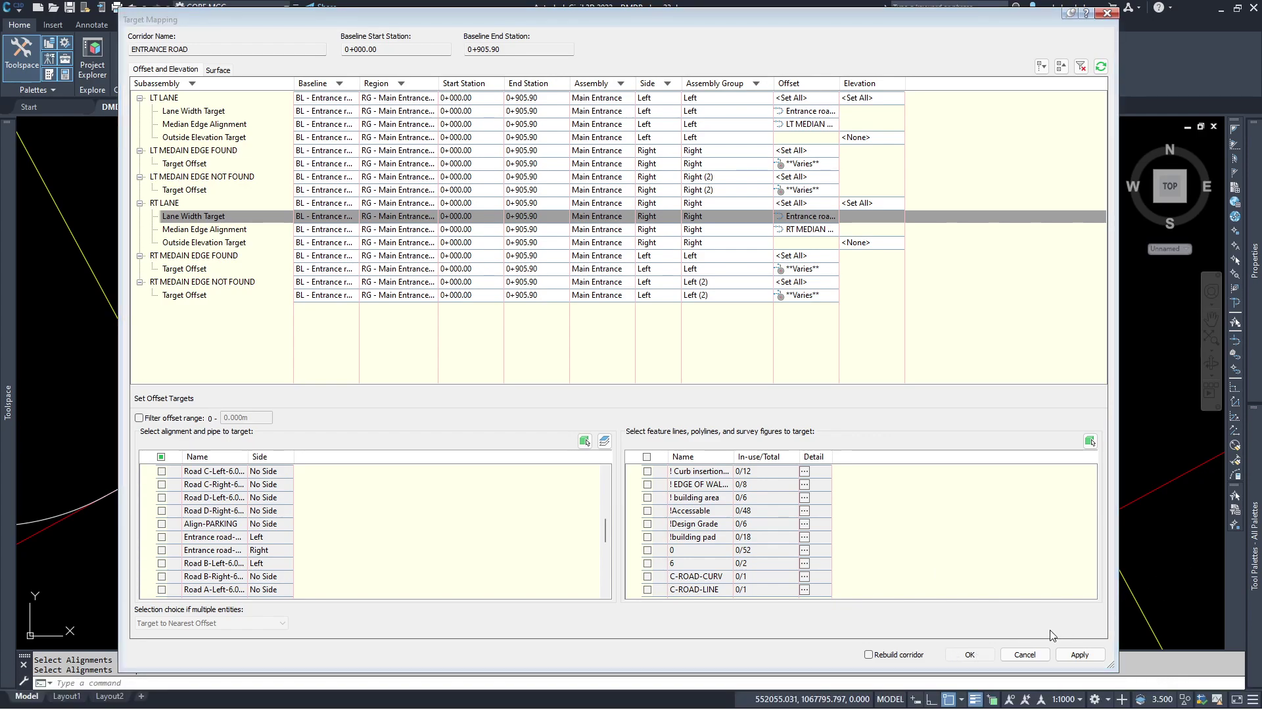
Inspect both lane edges of the rebuilt entrance road corridor around the medians and side road junctions.
scroll(551, 304, "down", 3)
scroll(545, 289, "down", 6)
scroll(588, 356, "up", 9)
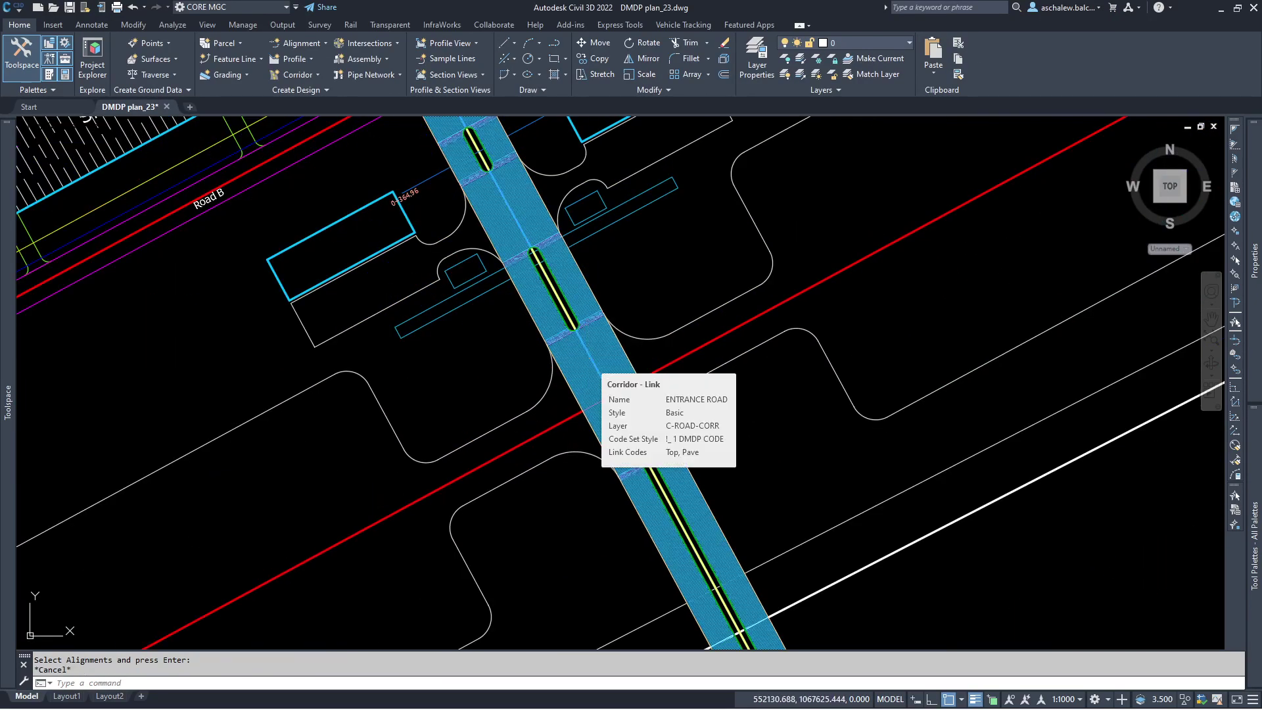
key("Return")
scroll(915, 379, "up", 2)
scroll(491, 268, "up", 7)
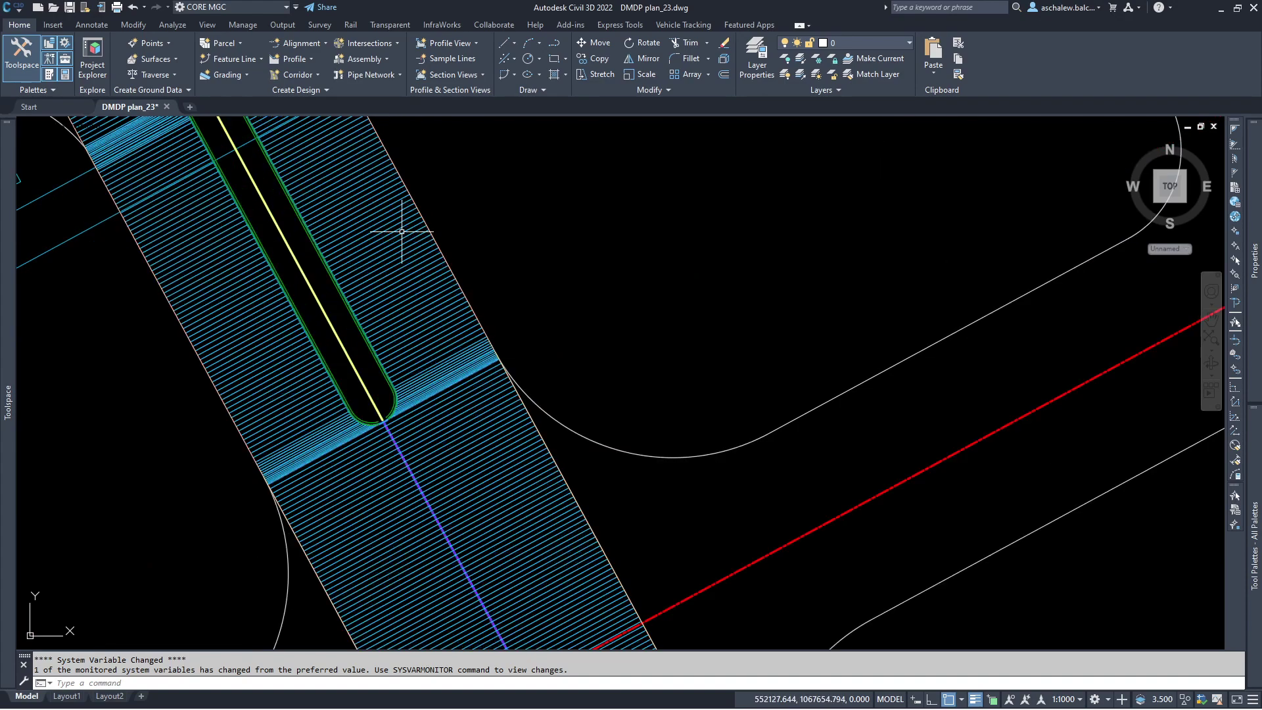
Open the ENTRANCE ROAD -FD surface in the Object Viewer.
left_click(441, 223)
scroll(473, 263, "down", 5)
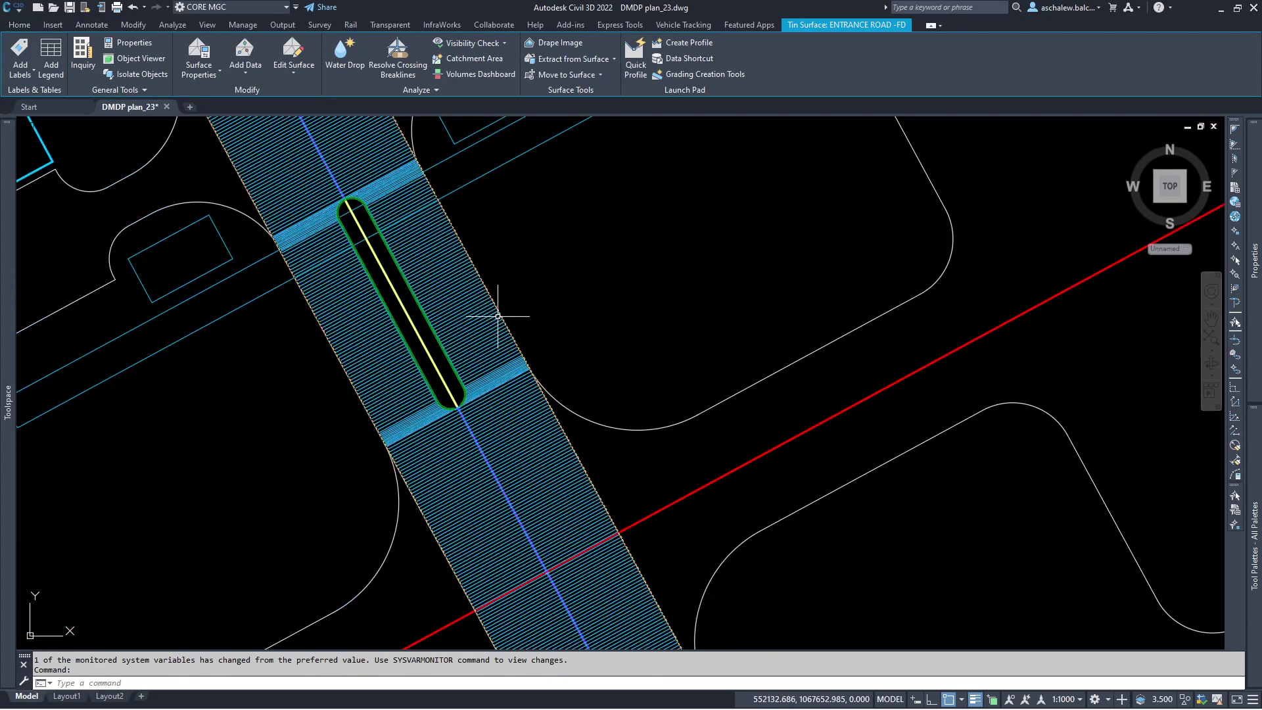
right_click(559, 256)
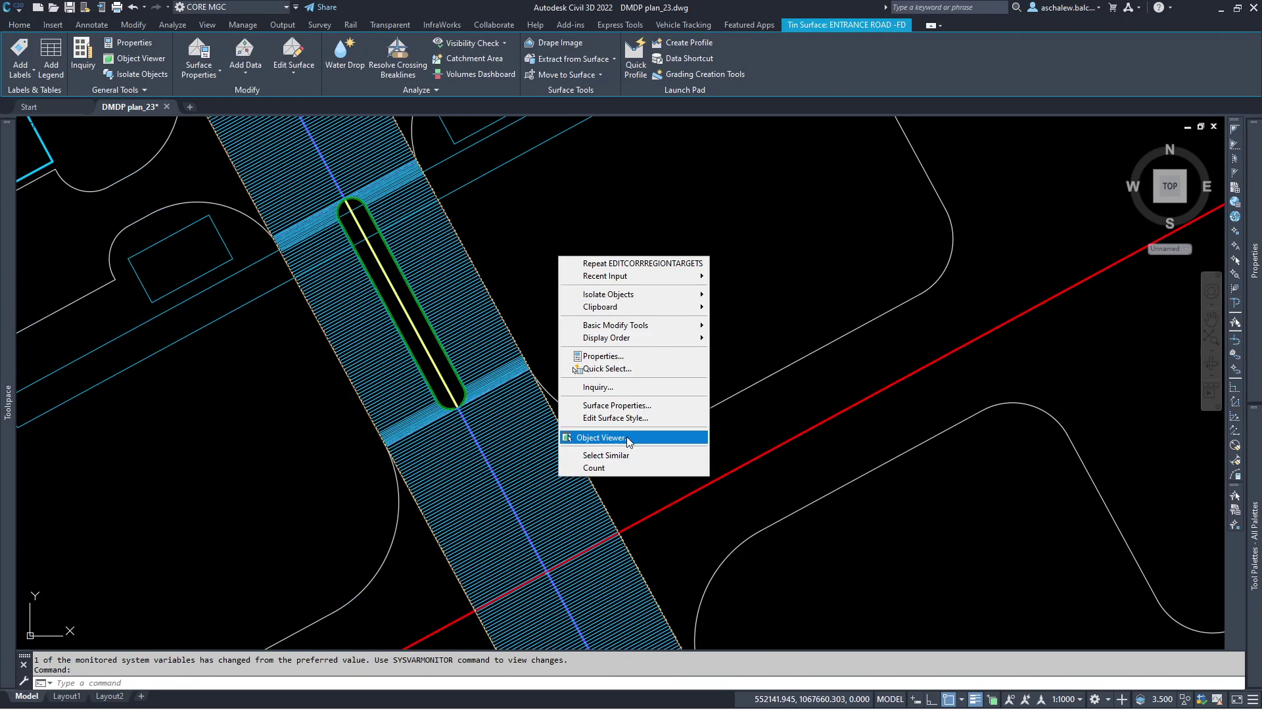
left_click(626, 436)
scroll(594, 329, "up", 8)
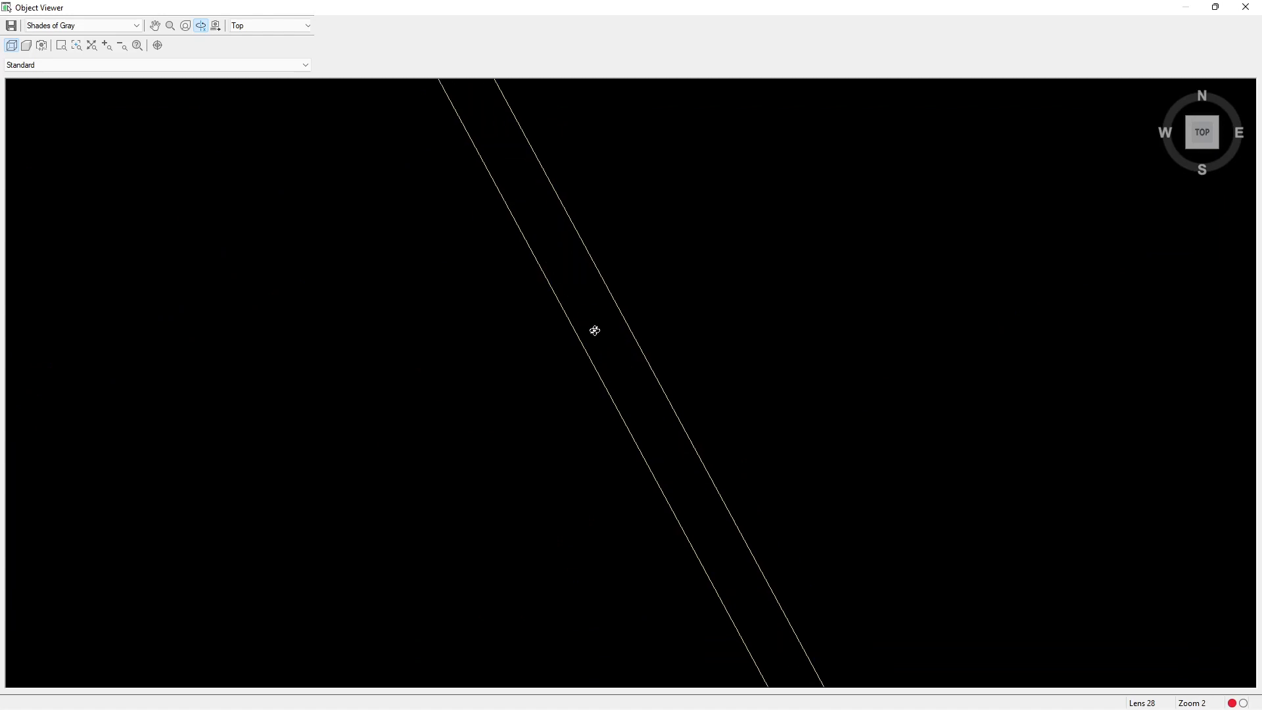
Examine the entrance road surface in 3D around the median islands and the openings between them, and close the Object Viewer.
left_click_drag(662, 335, 661, 392)
scroll(661, 391, "up", 6)
scroll(615, 456, "down", 8)
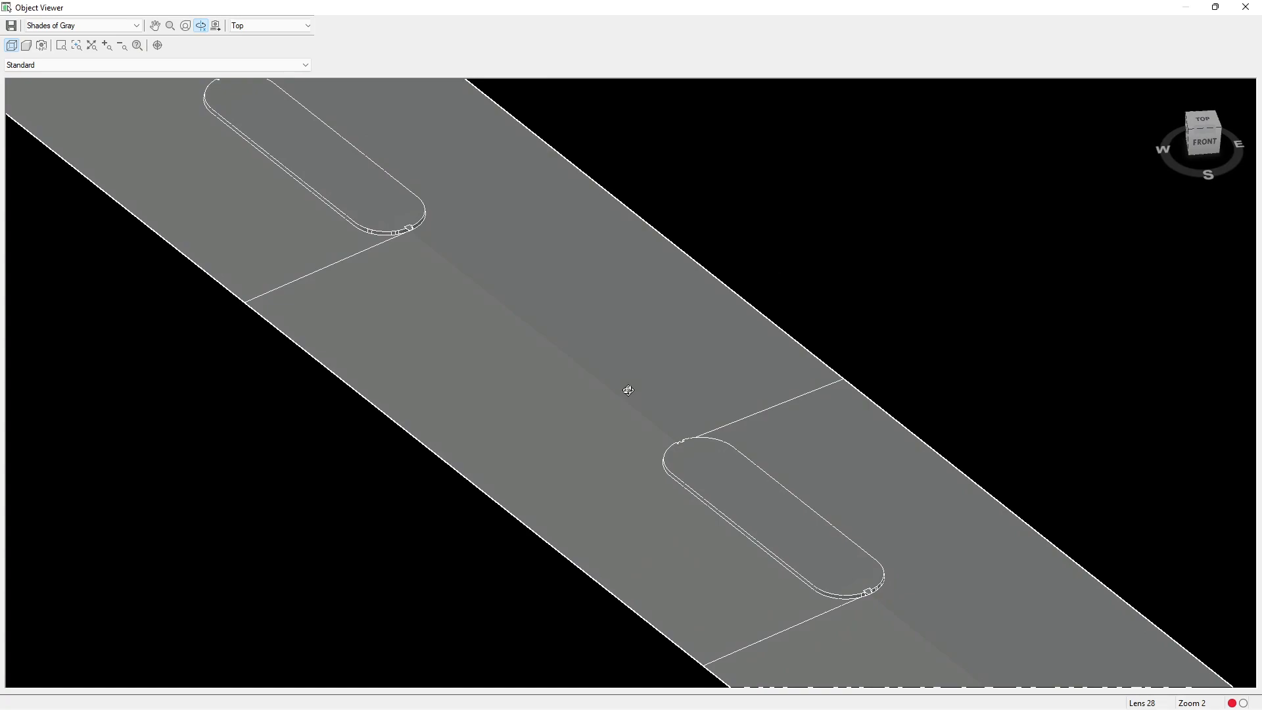
left_click_drag(639, 335, 705, 412)
scroll(639, 524, "up", 8)
scroll(600, 353, "down", 8)
scroll(424, 291, "up", 3)
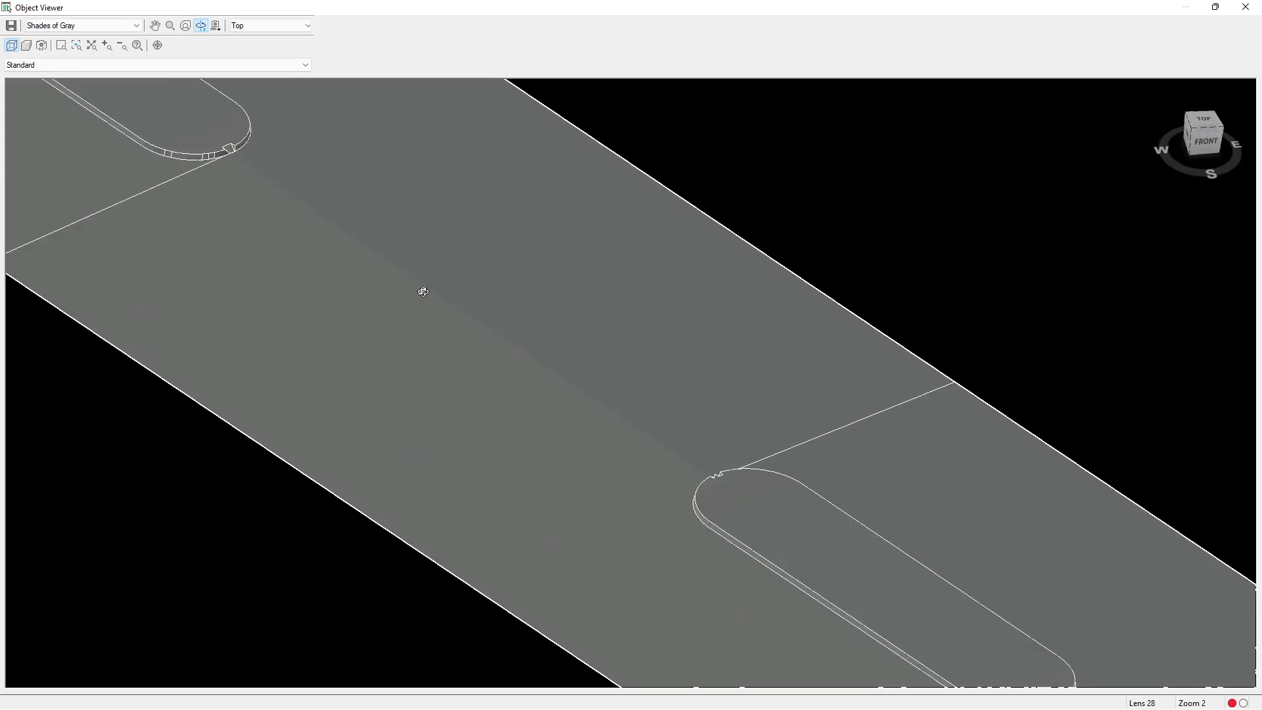
scroll(471, 318, "down", 4)
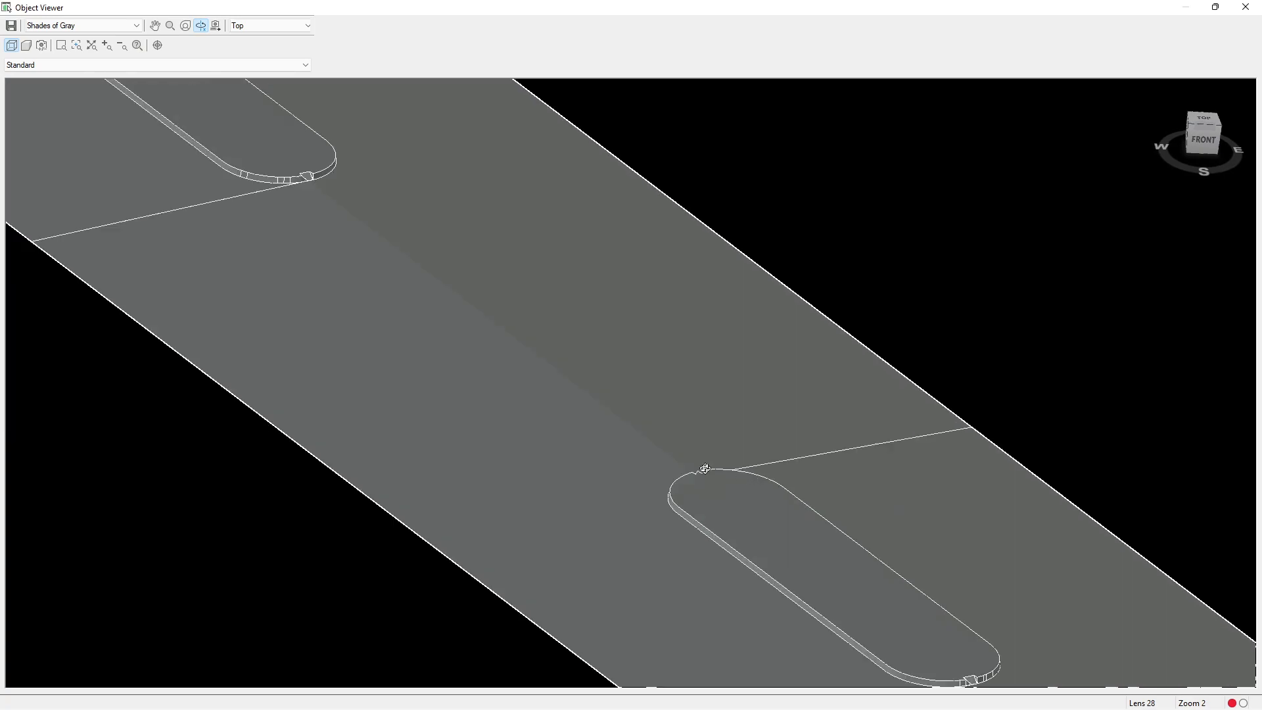
scroll(299, 154, "down", 3)
scroll(278, 130, "up", 5)
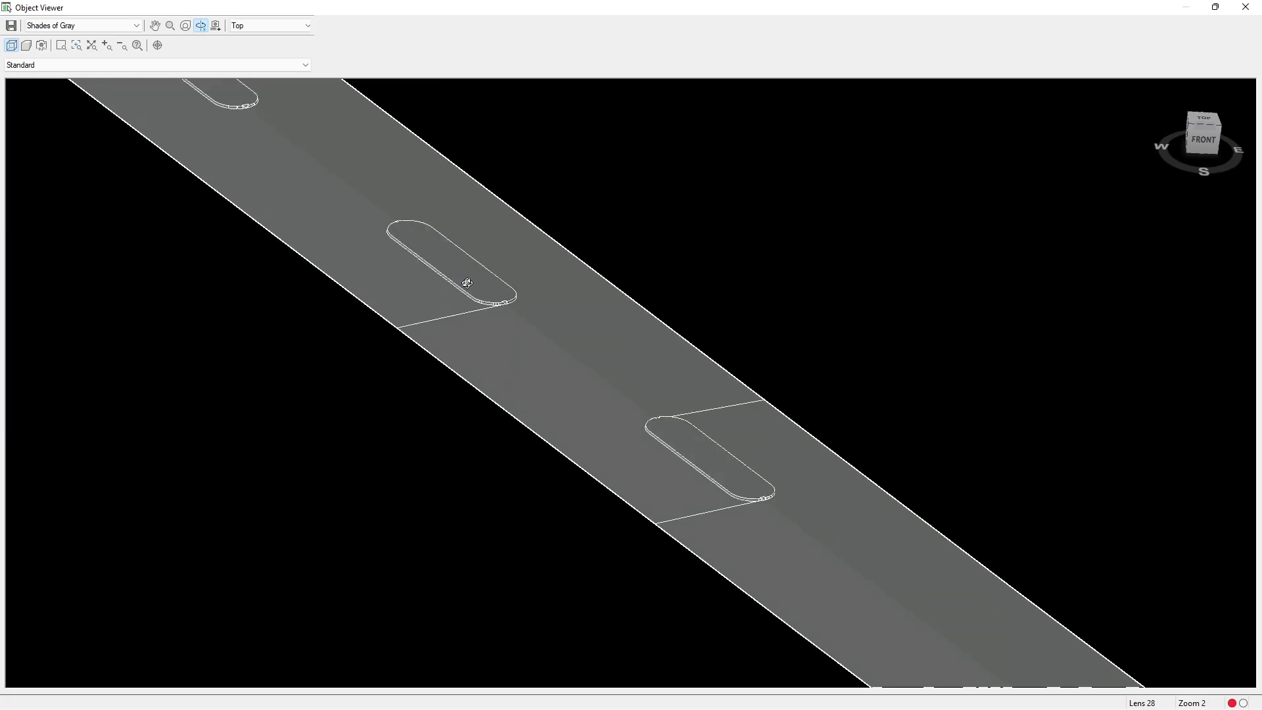
left_click_drag(428, 259, 427, 310)
scroll(460, 316, "up", 1)
scroll(592, 349, "down", 5)
scroll(427, 227, "up", 4)
right_click(548, 186)
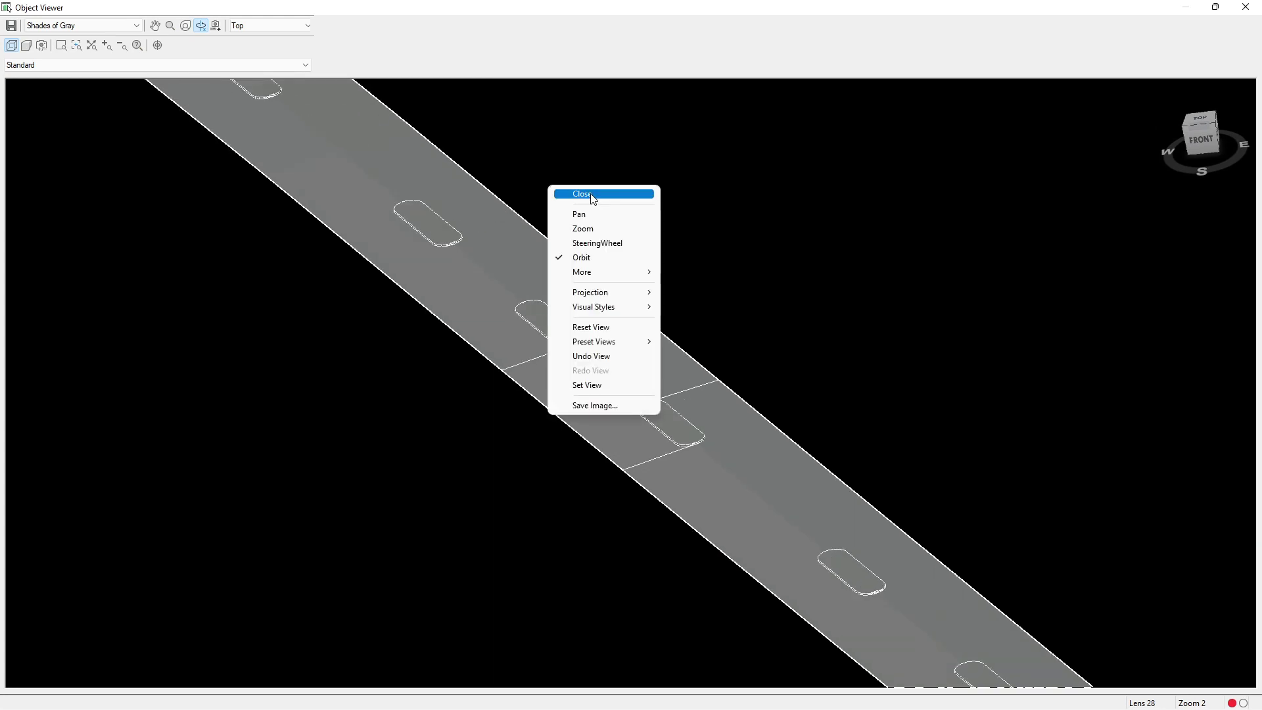
left_click(591, 190)
Examine the entrance road assembly's cross-section and its Target Found and Target Not Found conditional branches on both sides of the median.
scroll(478, 401, "down", 5)
scroll(544, 263, "up", 10)
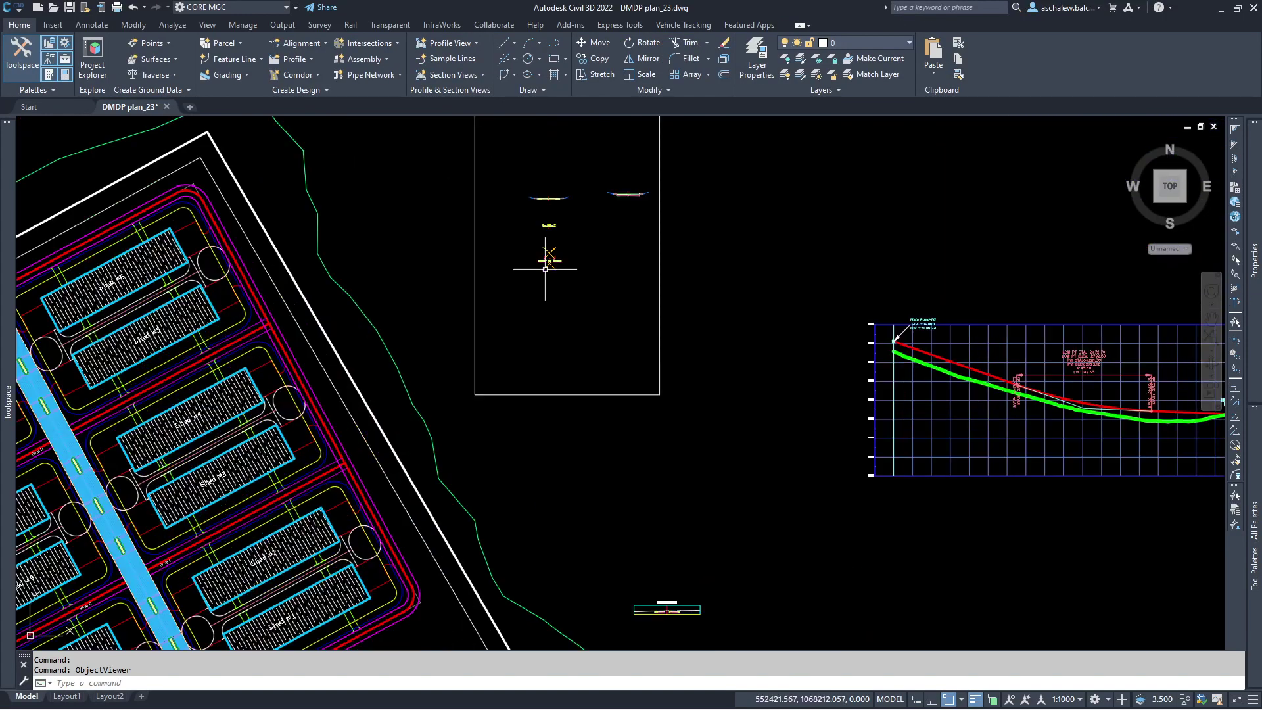
scroll(512, 338, "up", 4)
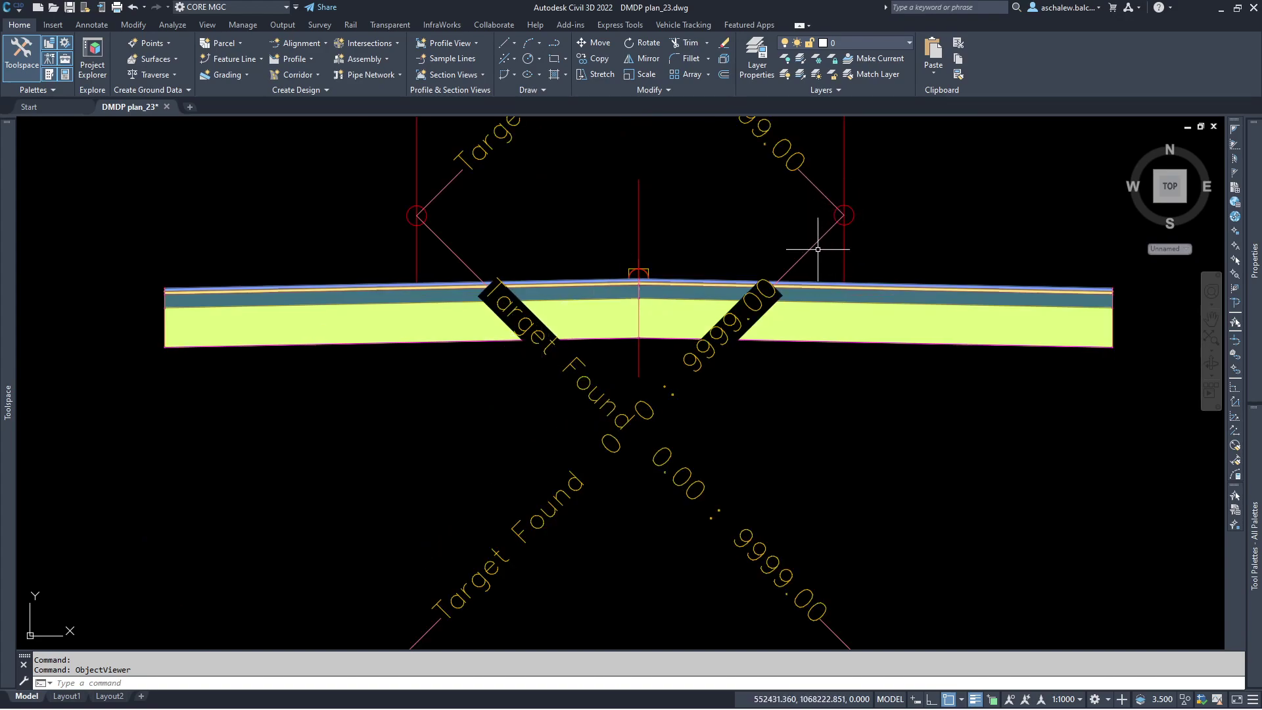
scroll(680, 216, "down", 4)
scroll(673, 170, "up", 2)
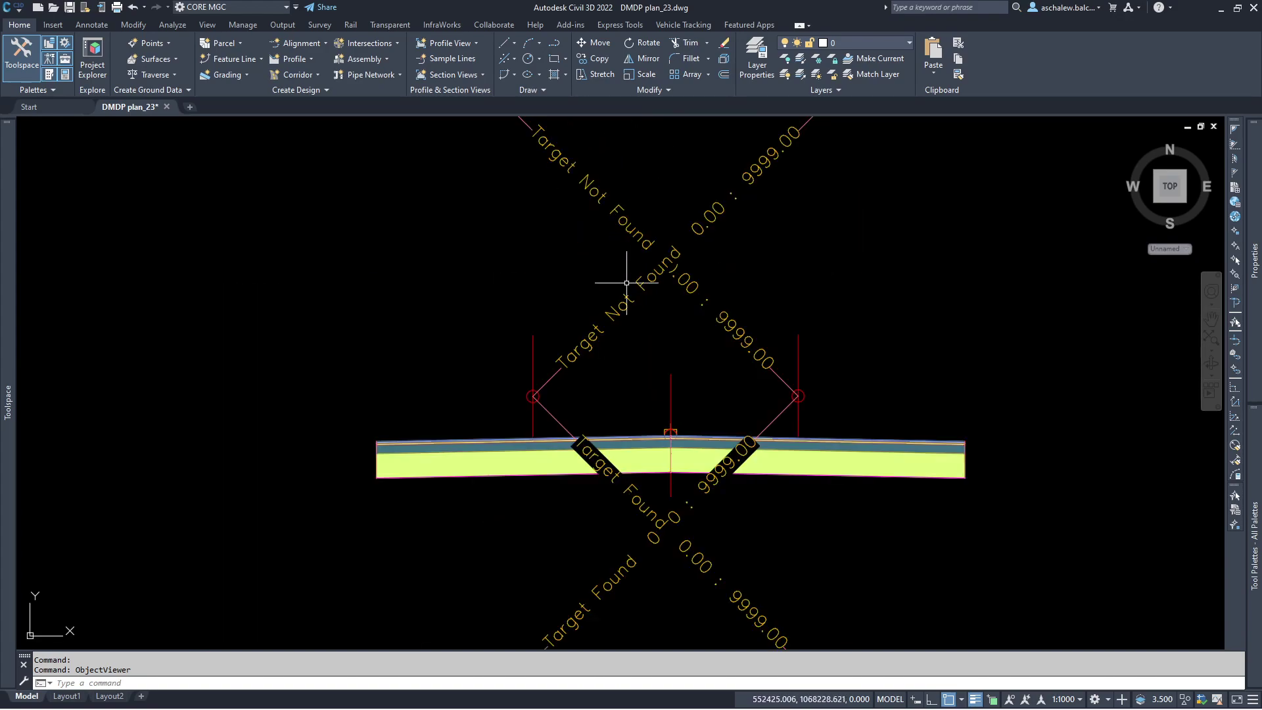
scroll(644, 296, "down", 2)
scroll(623, 310, "up", 3)
scroll(625, 310, "down", 3)
scroll(623, 324, "up", 3)
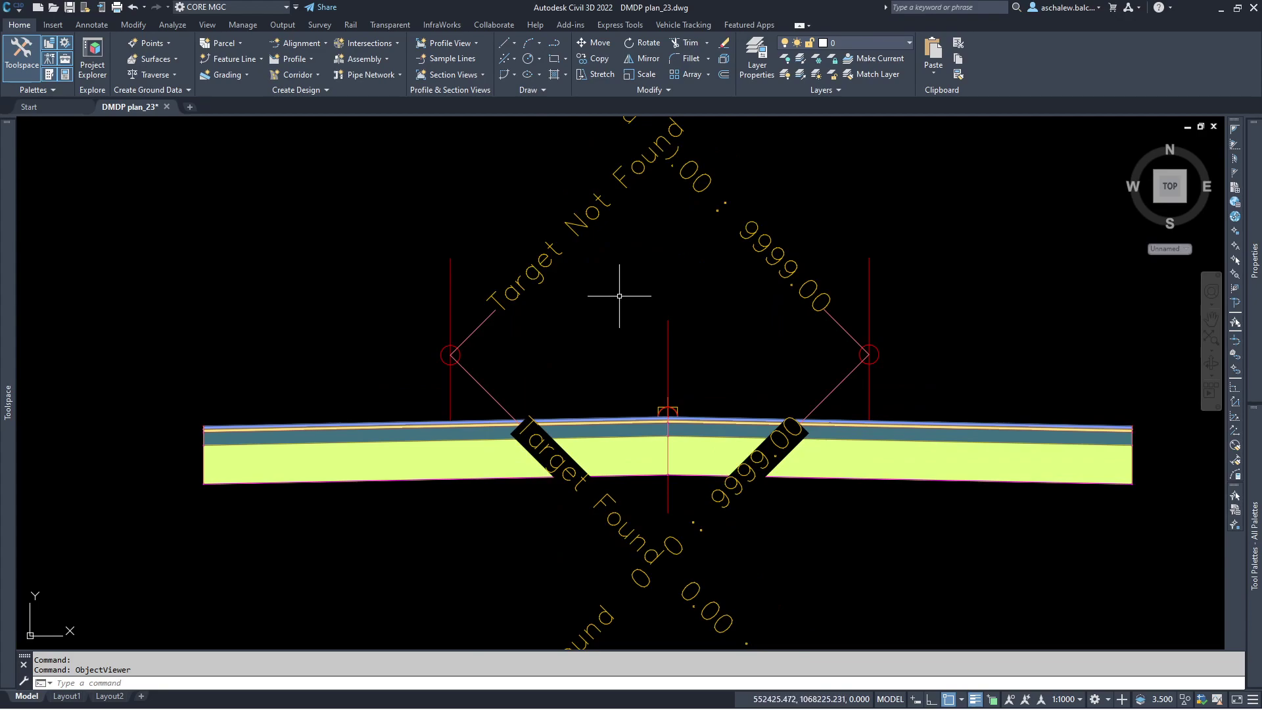
scroll(619, 290, "down", 3)
mouse_move(631, 285)
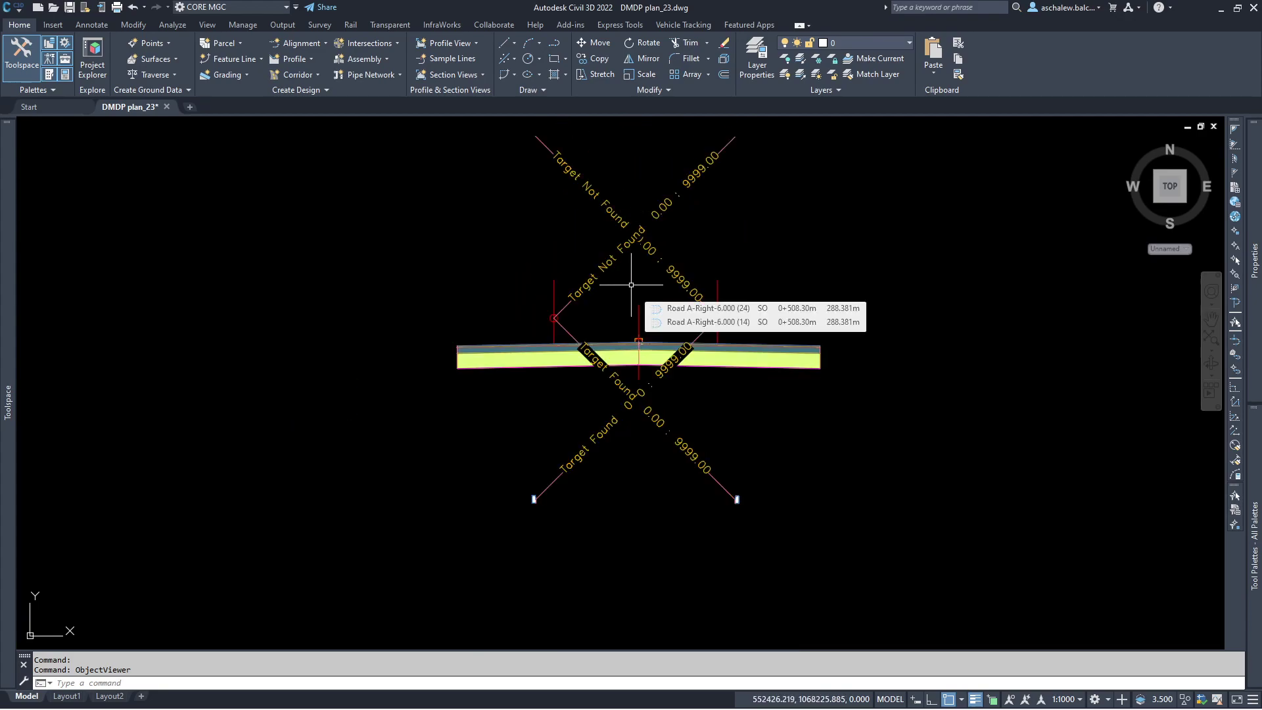
key("Escape")
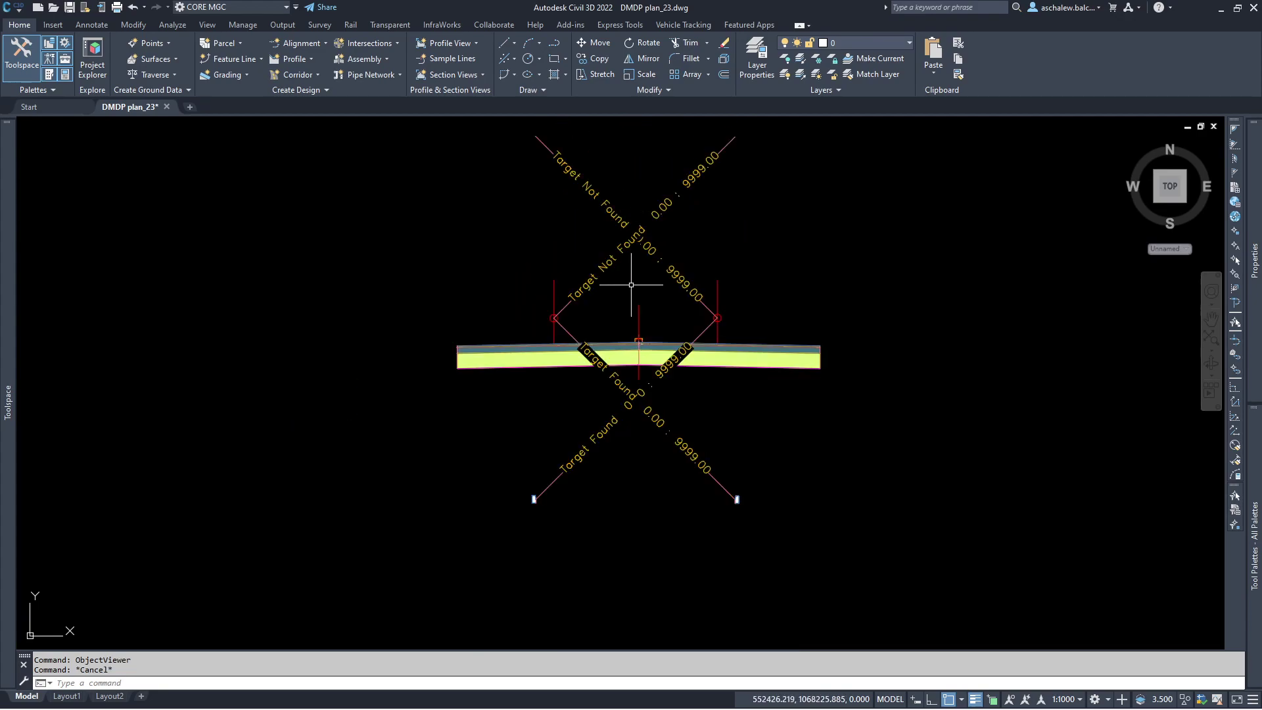